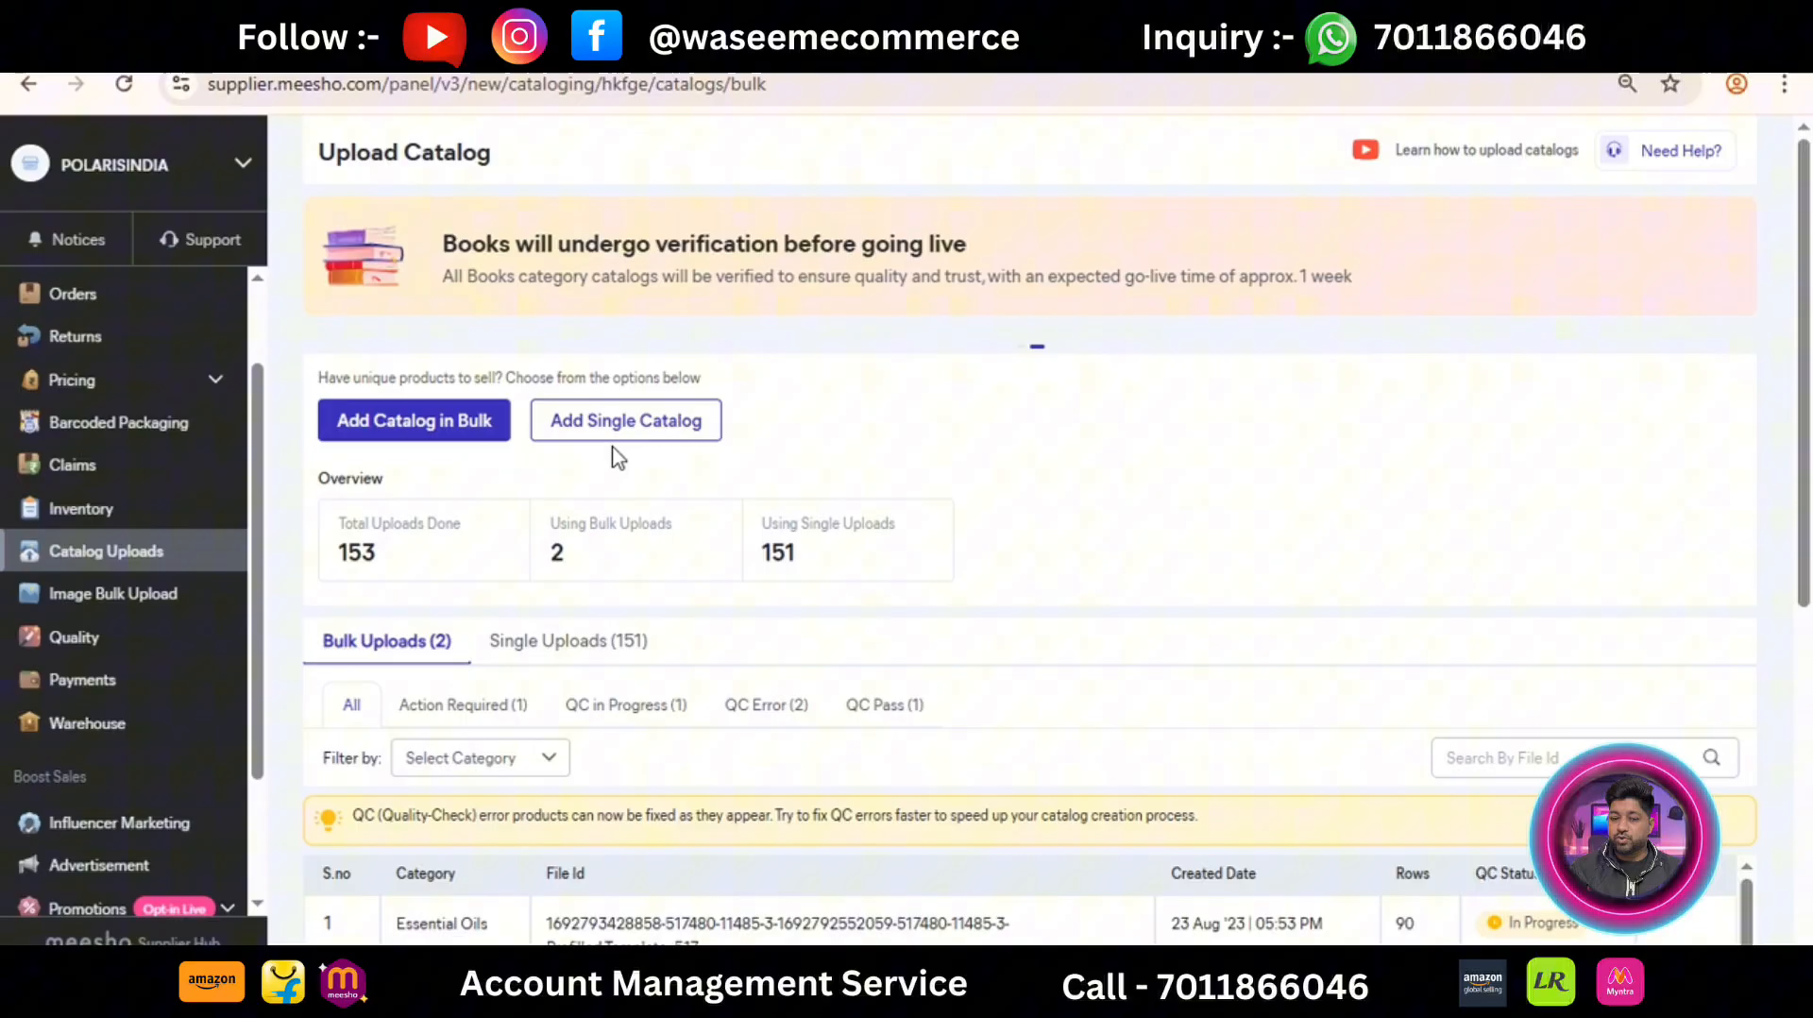
Step: Start a single catalog in the Essential Oils category under Face Personal Care
left_click(627, 425)
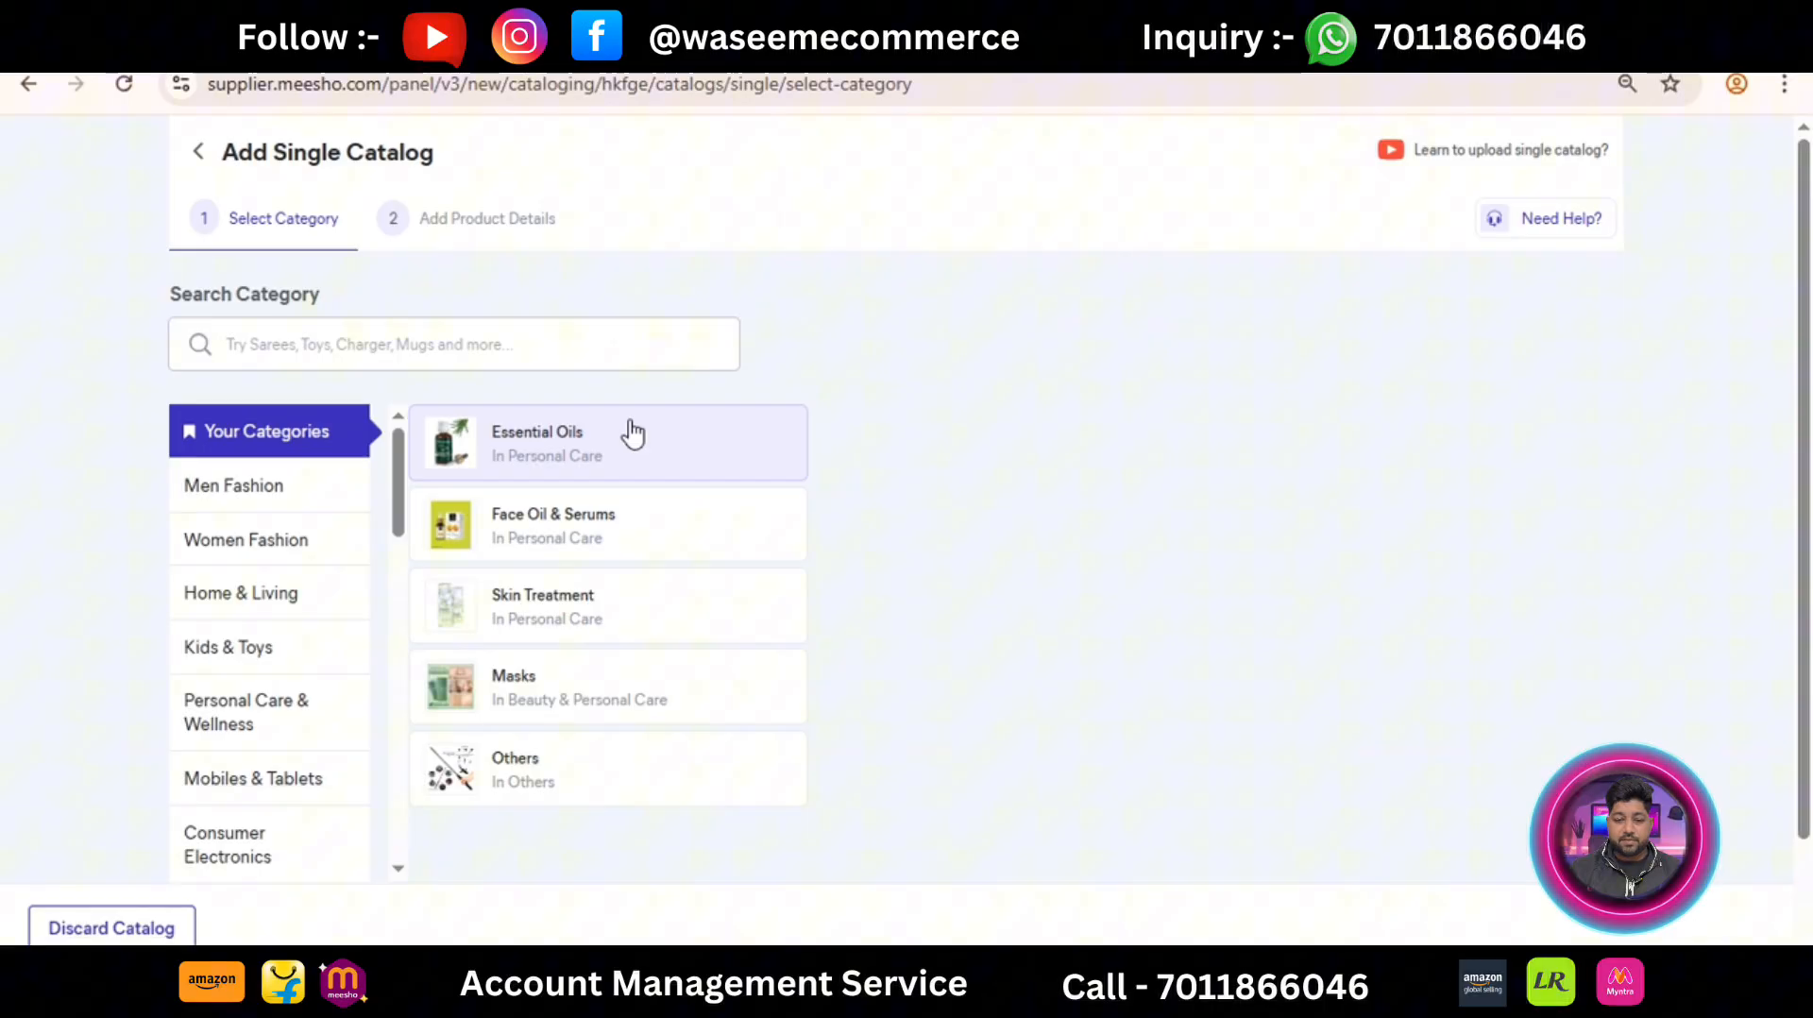
left_click(517, 352)
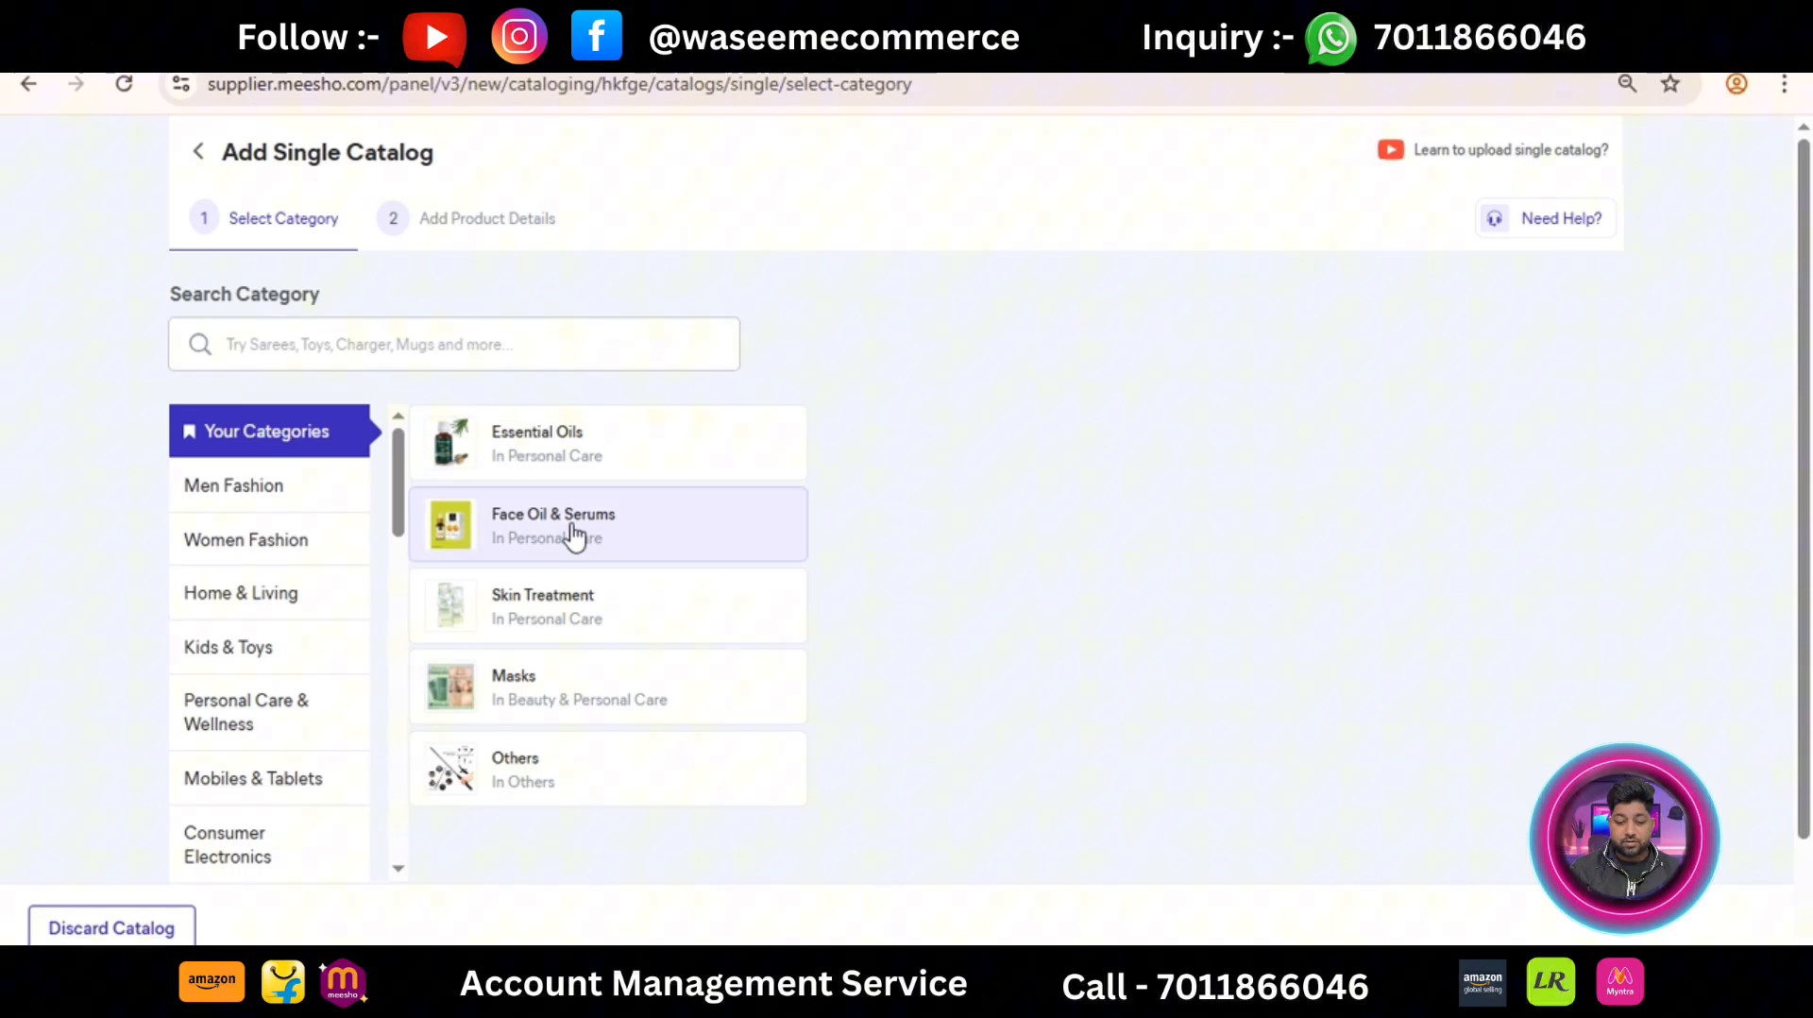
left_click(573, 469)
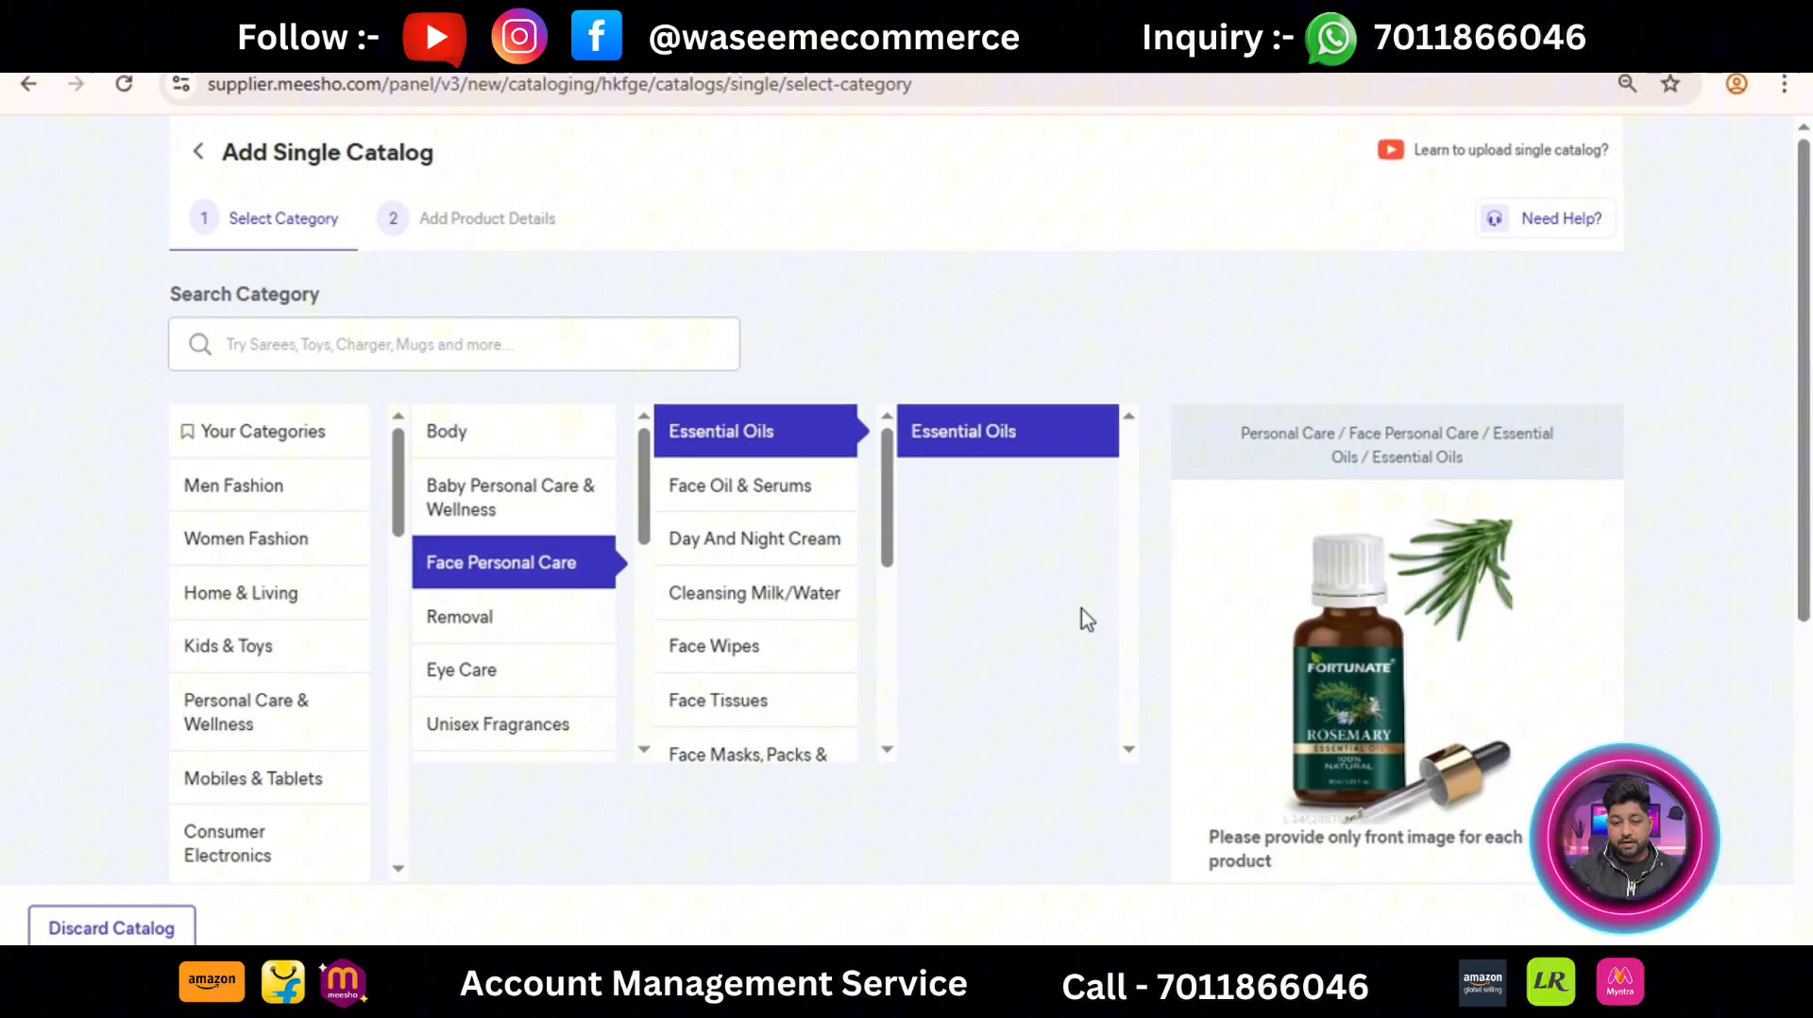
scroll(1811, 349, "down", 2)
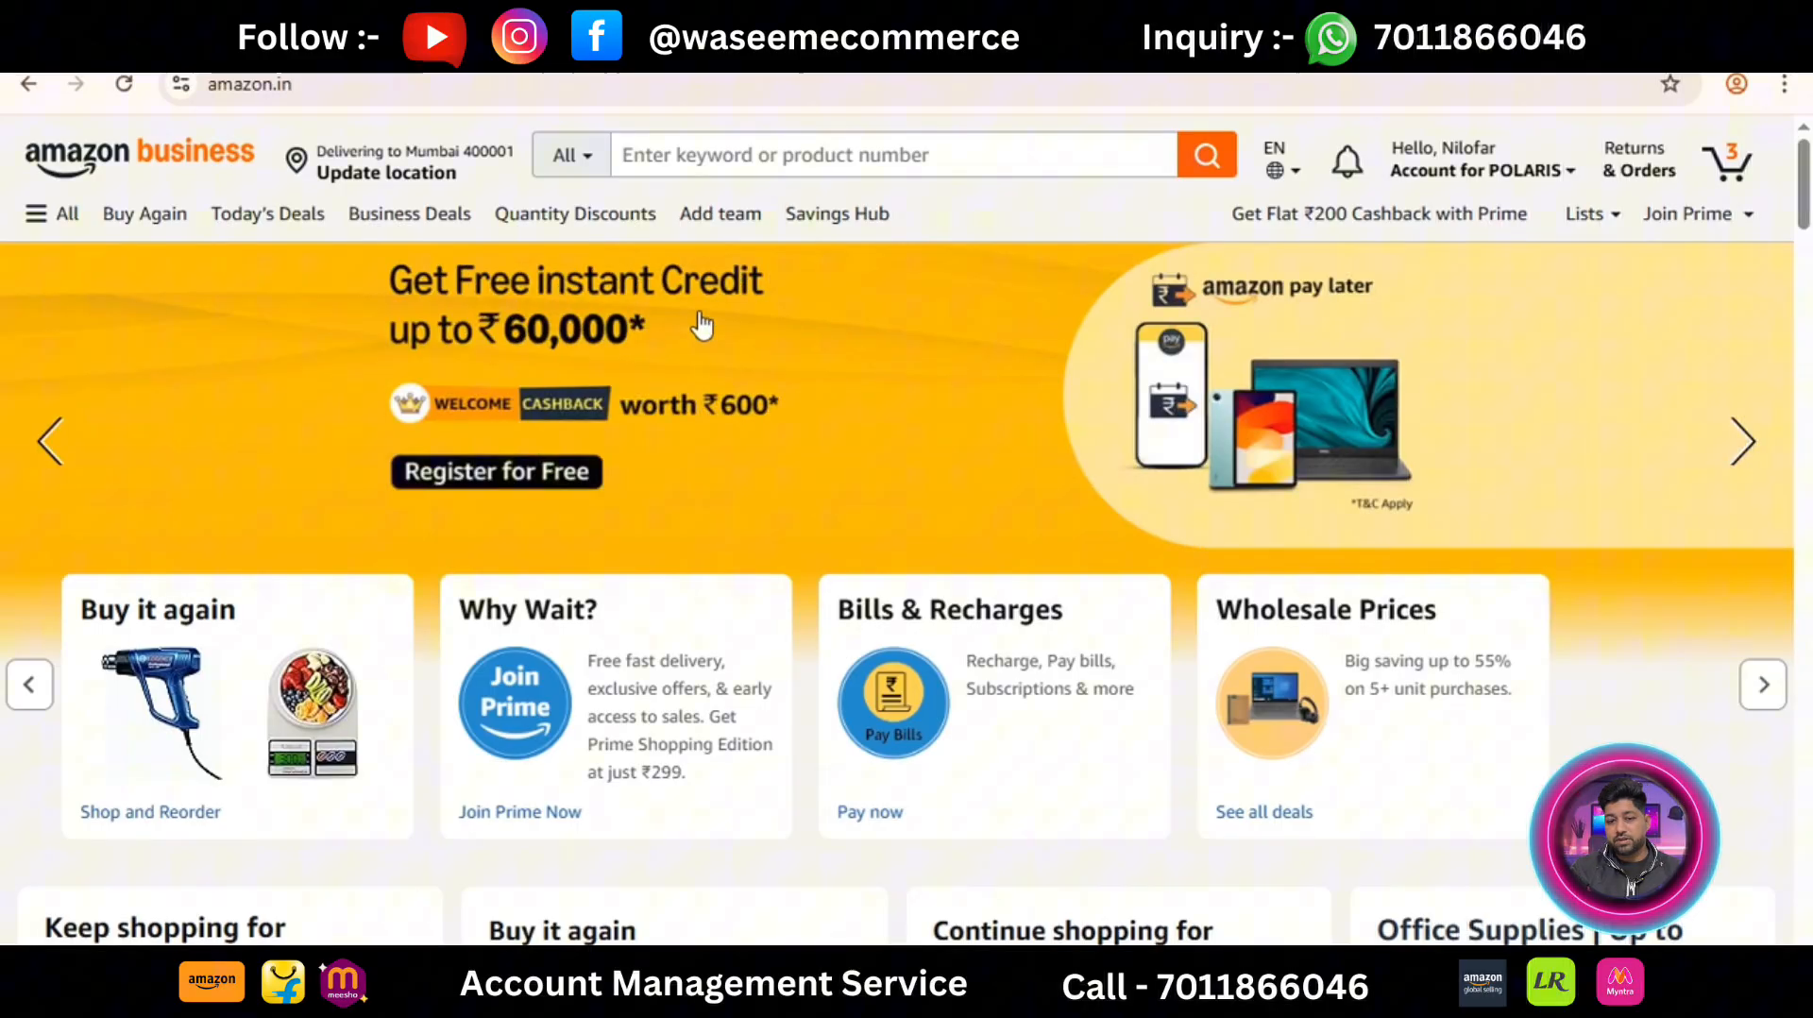
Step: Switch to Amazon, search for "chemical gel peel" and open the SHIBI'S Glycolic 40 Gel Peel listing
left_click(687, 165)
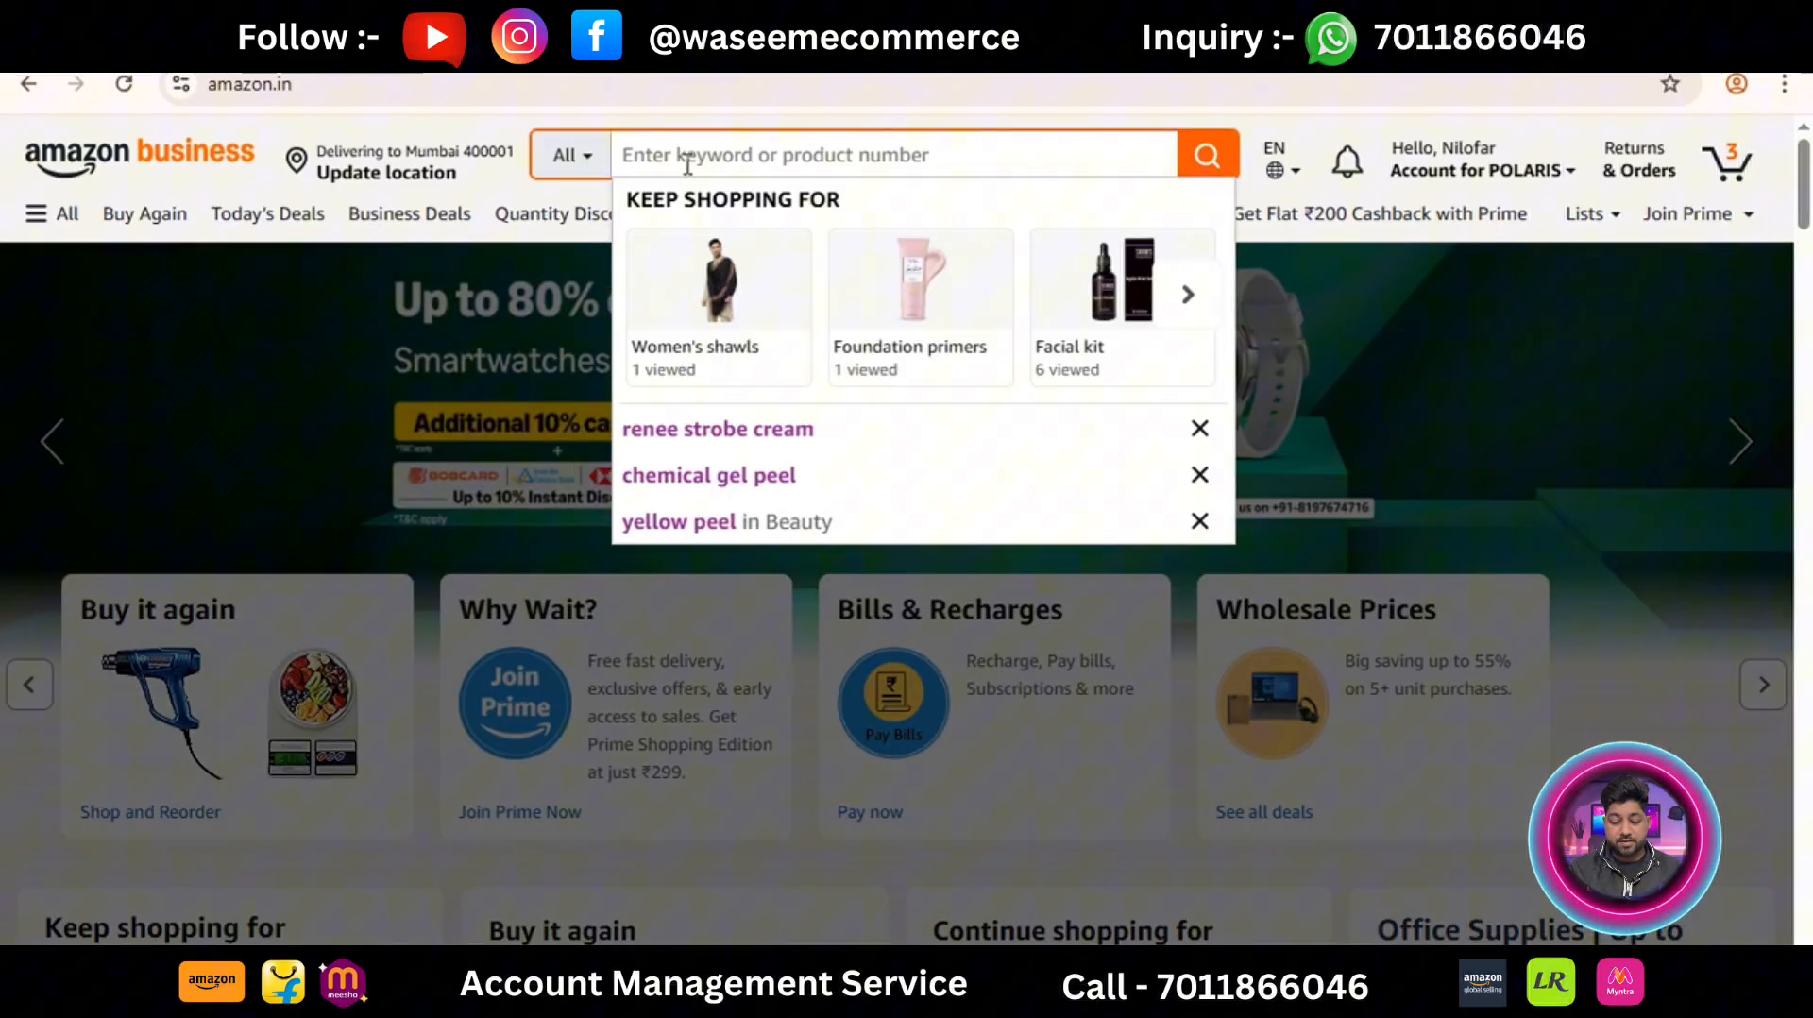
type("chemical ")
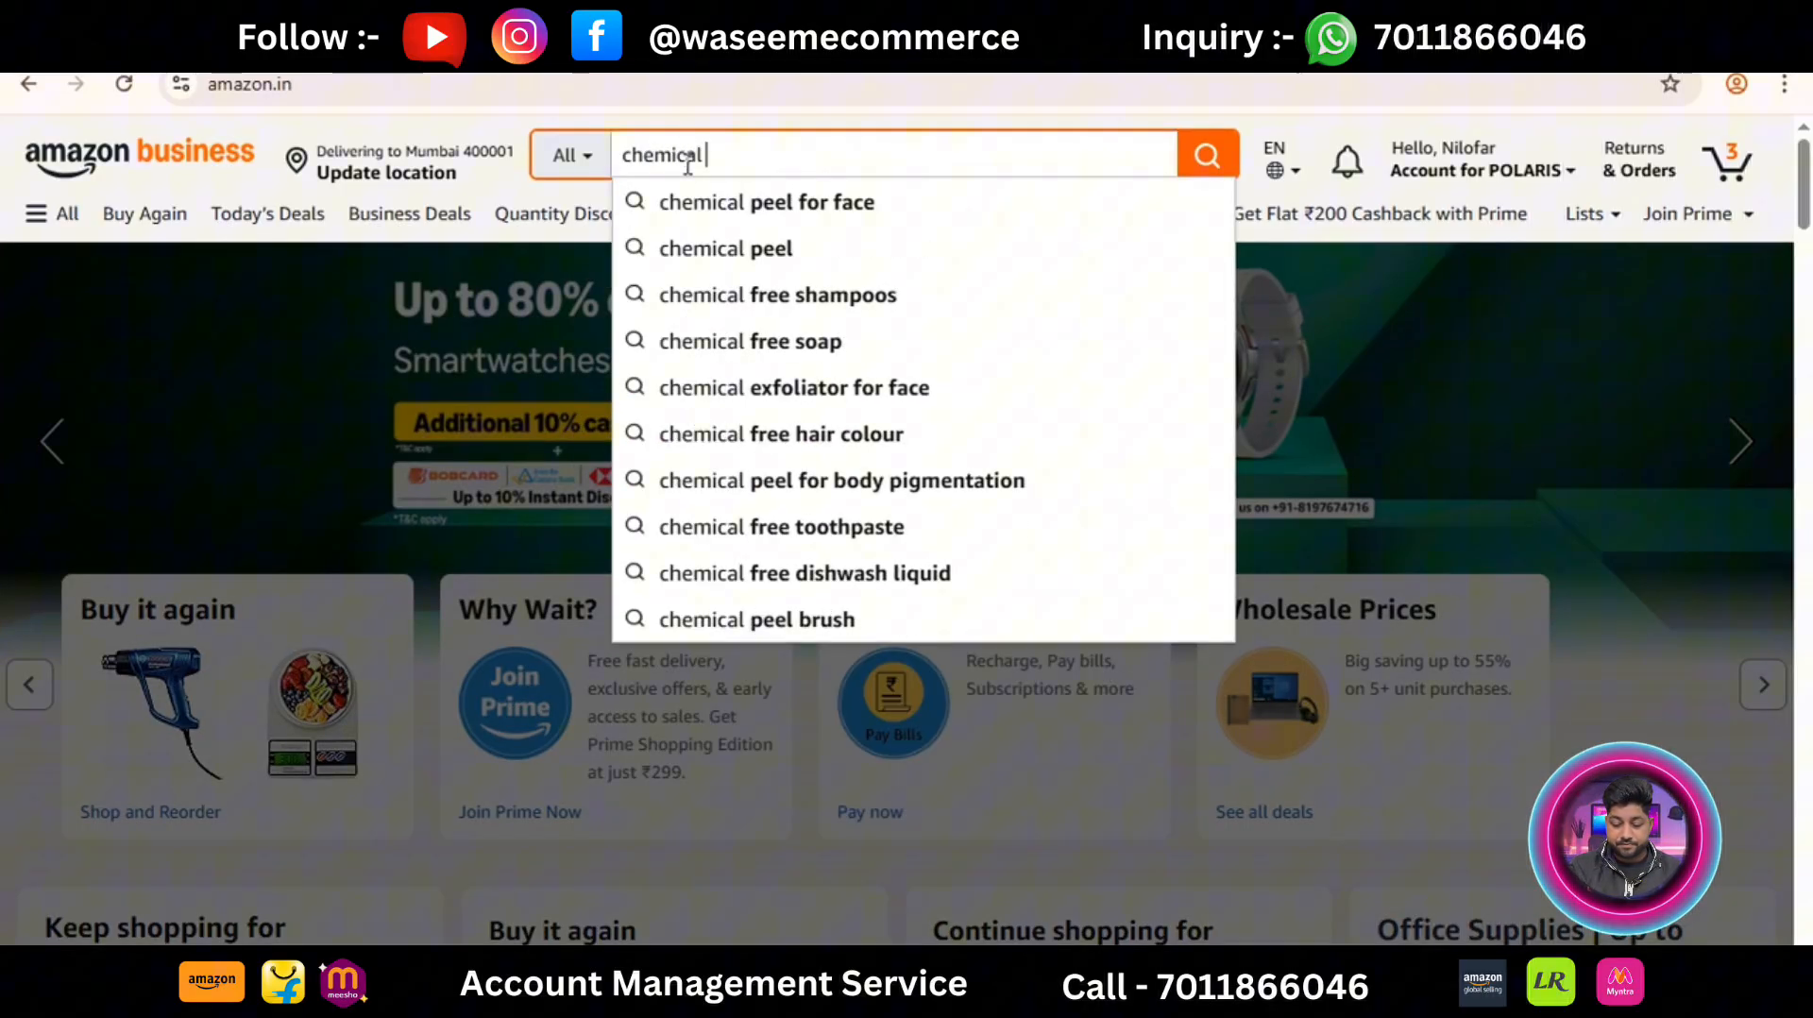
type("gel peel")
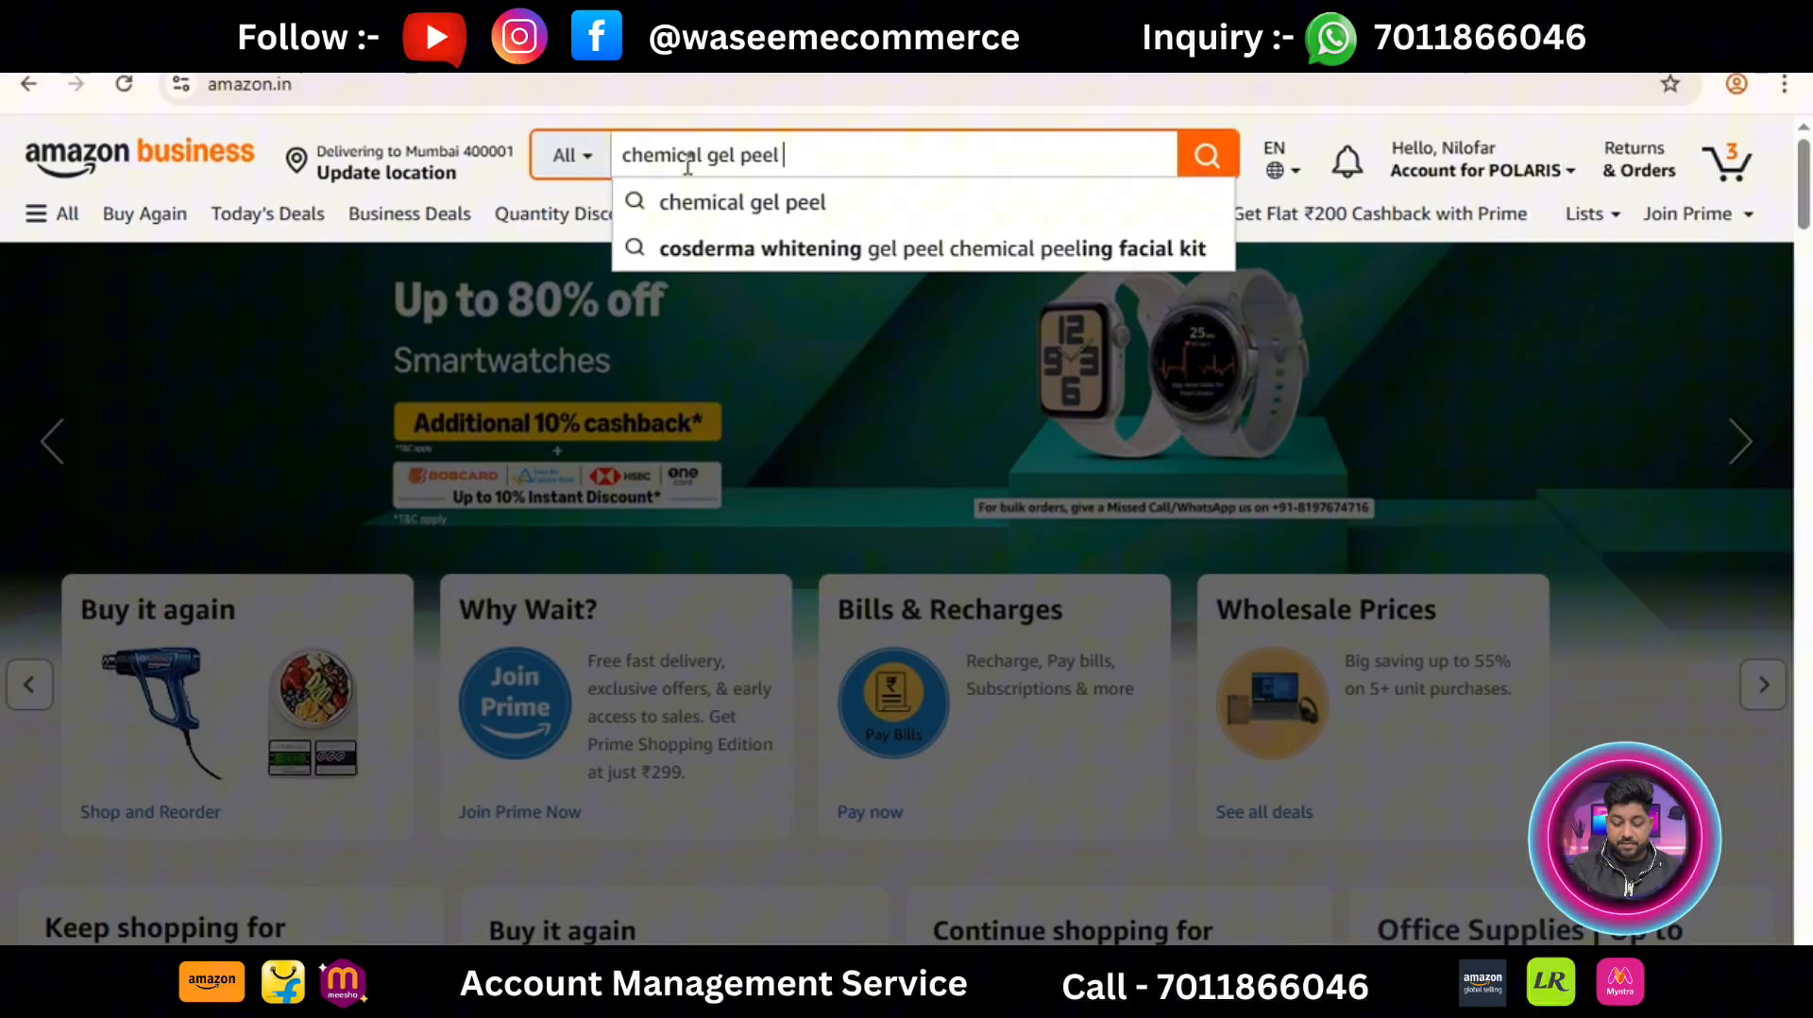
key("Return")
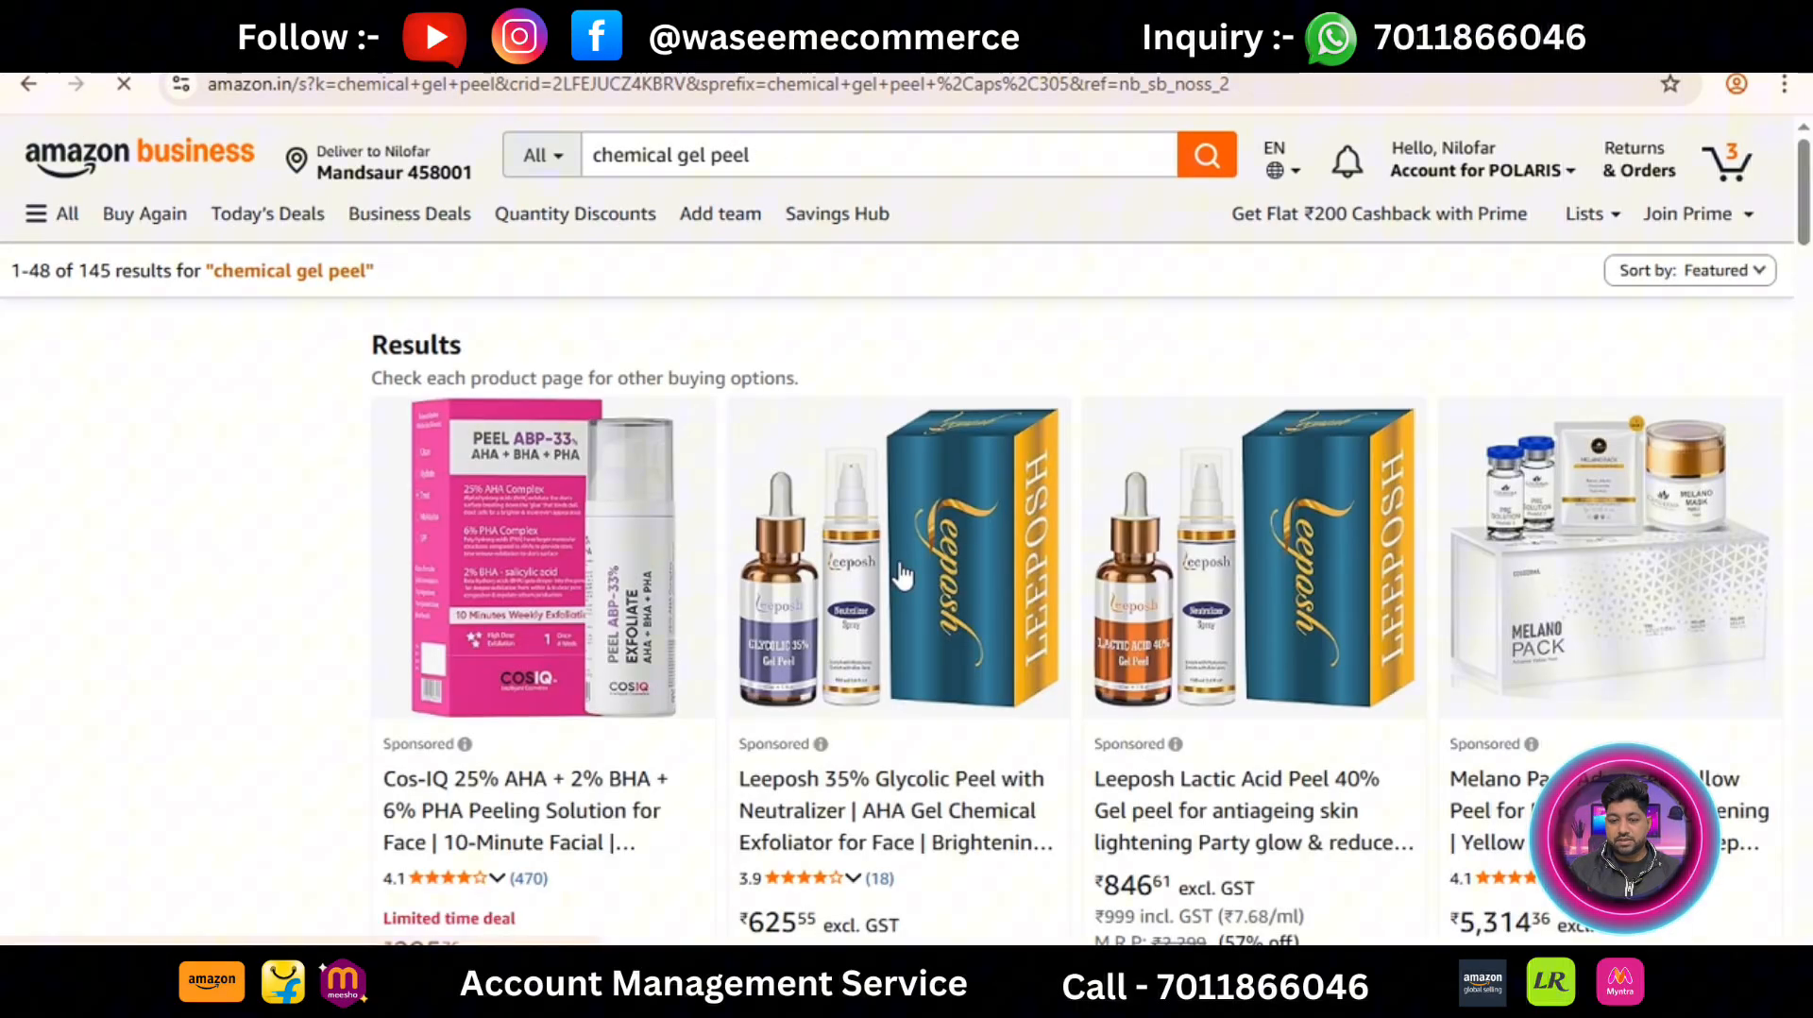
scroll(1806, 225, "down", 8)
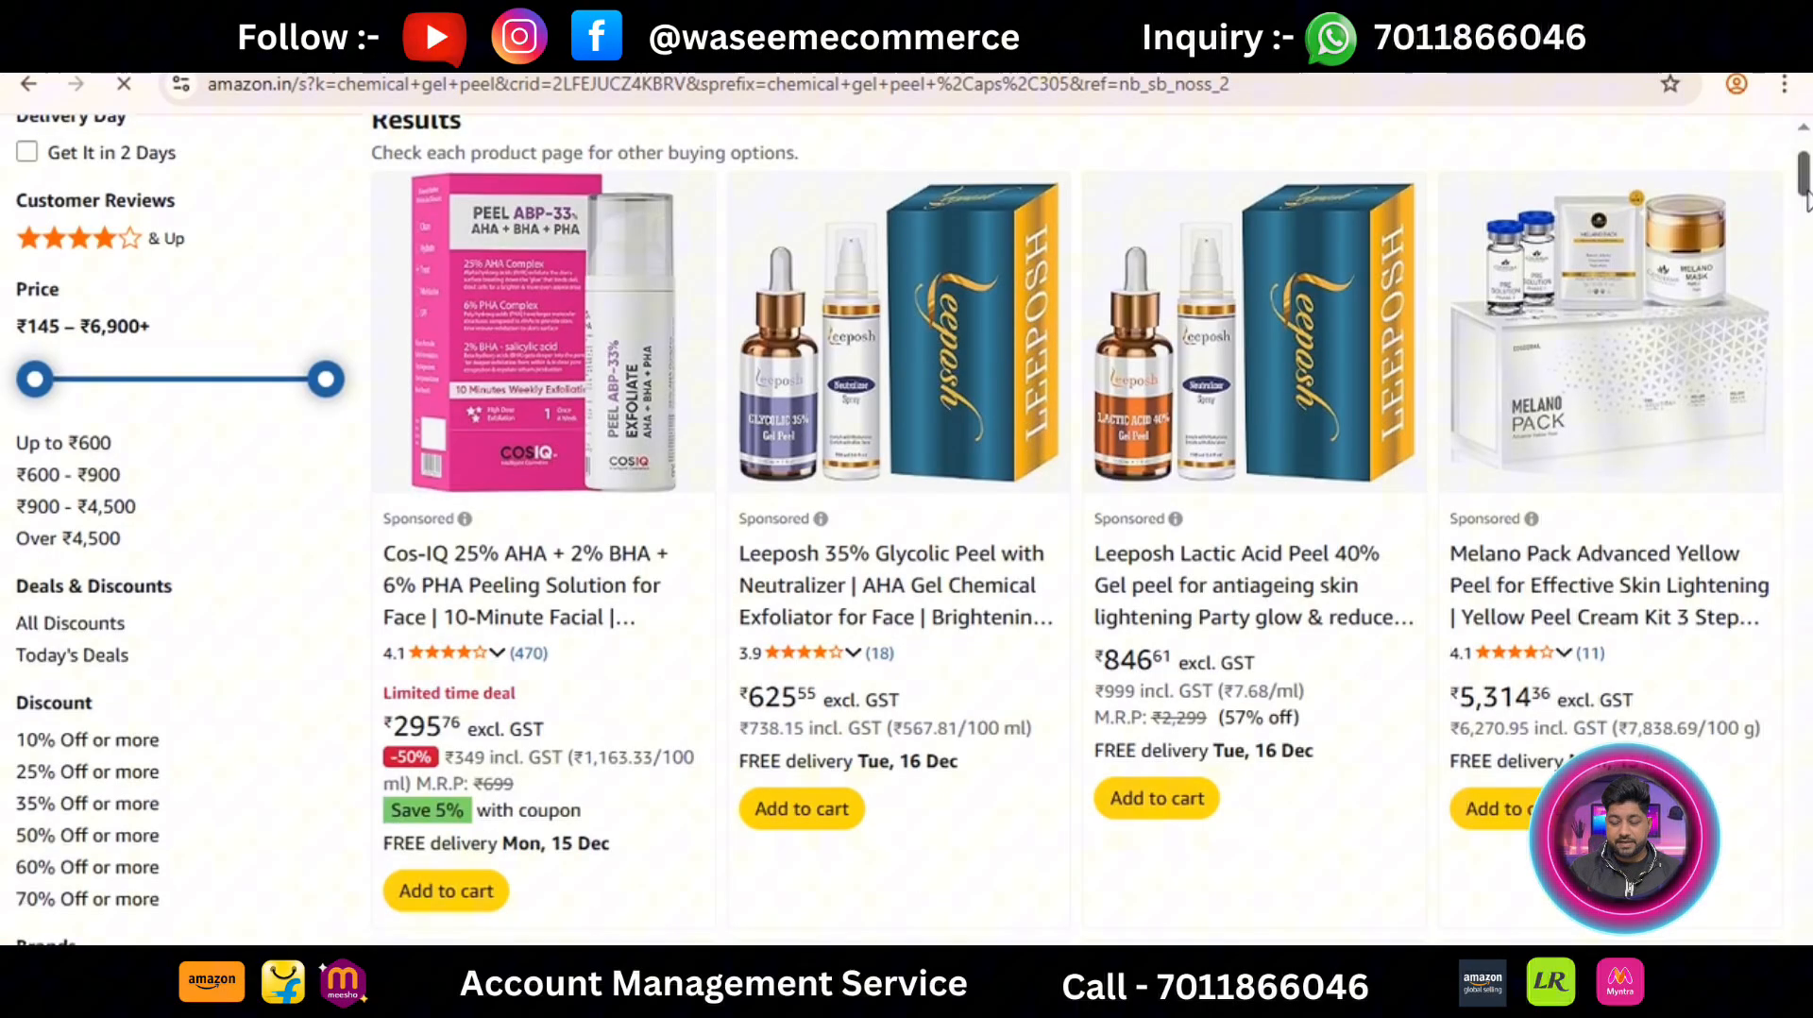
scroll(1806, 225, "down", 2)
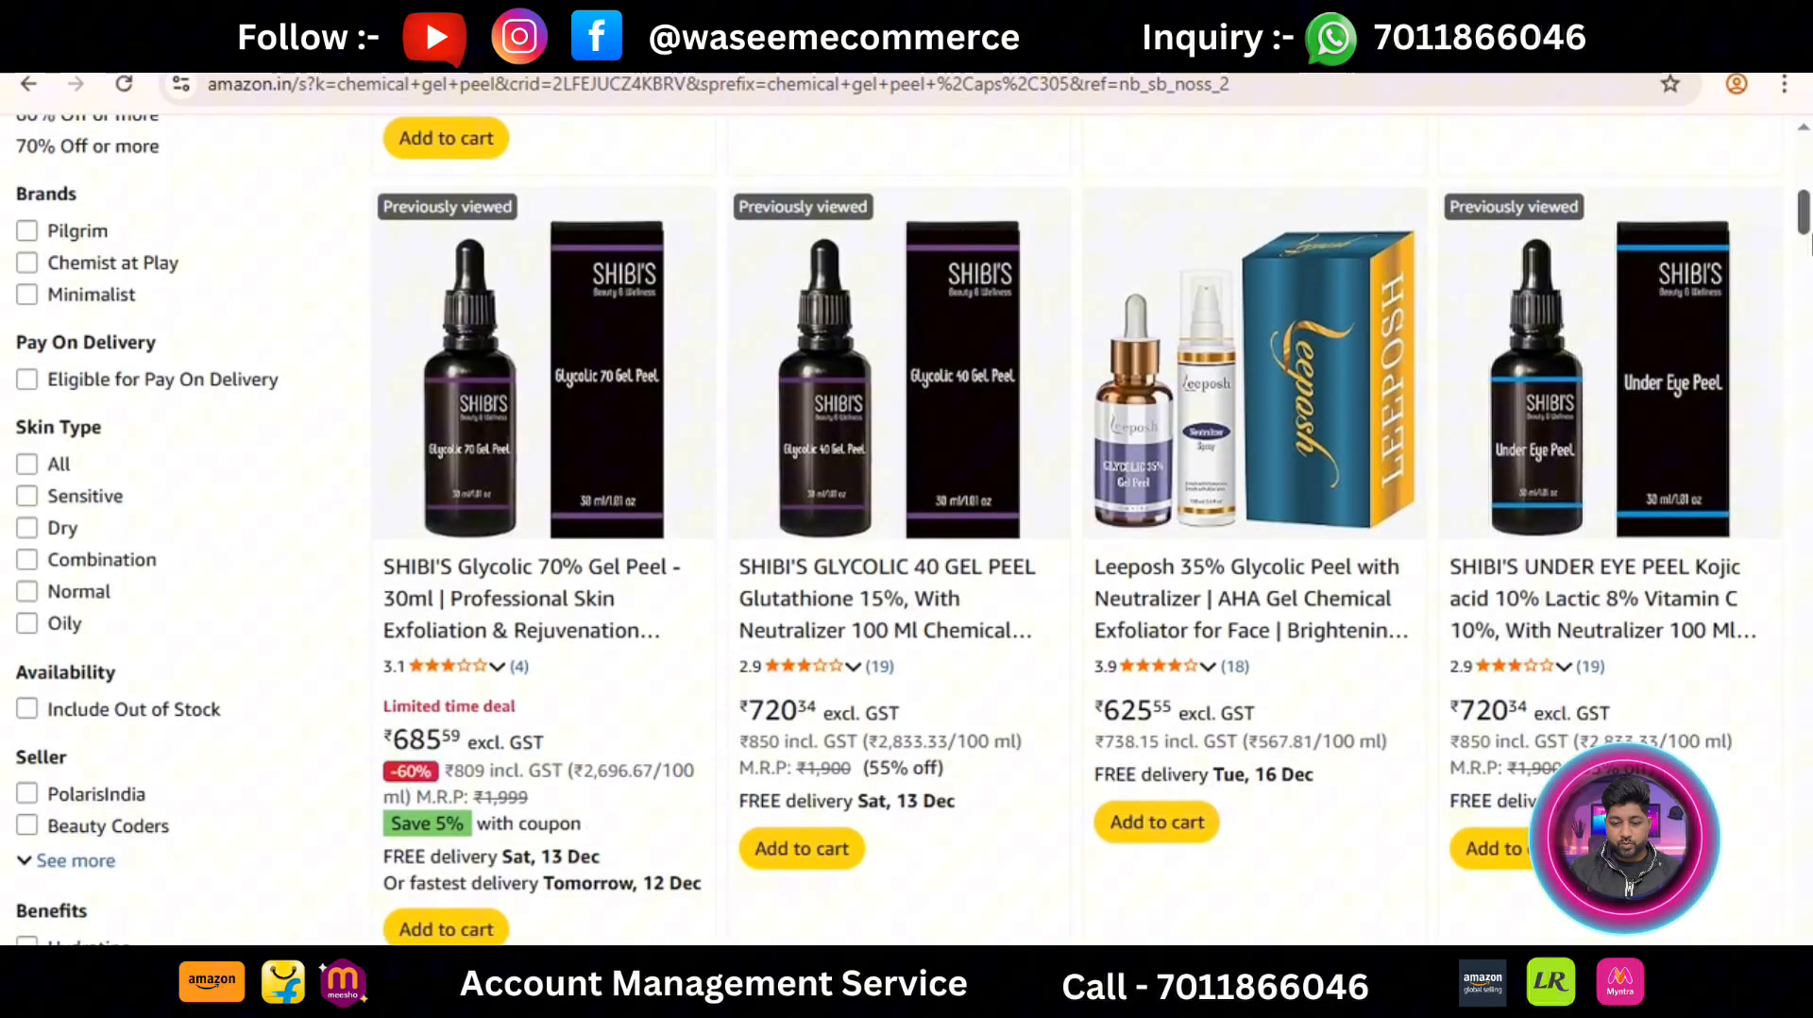
left_click(883, 431)
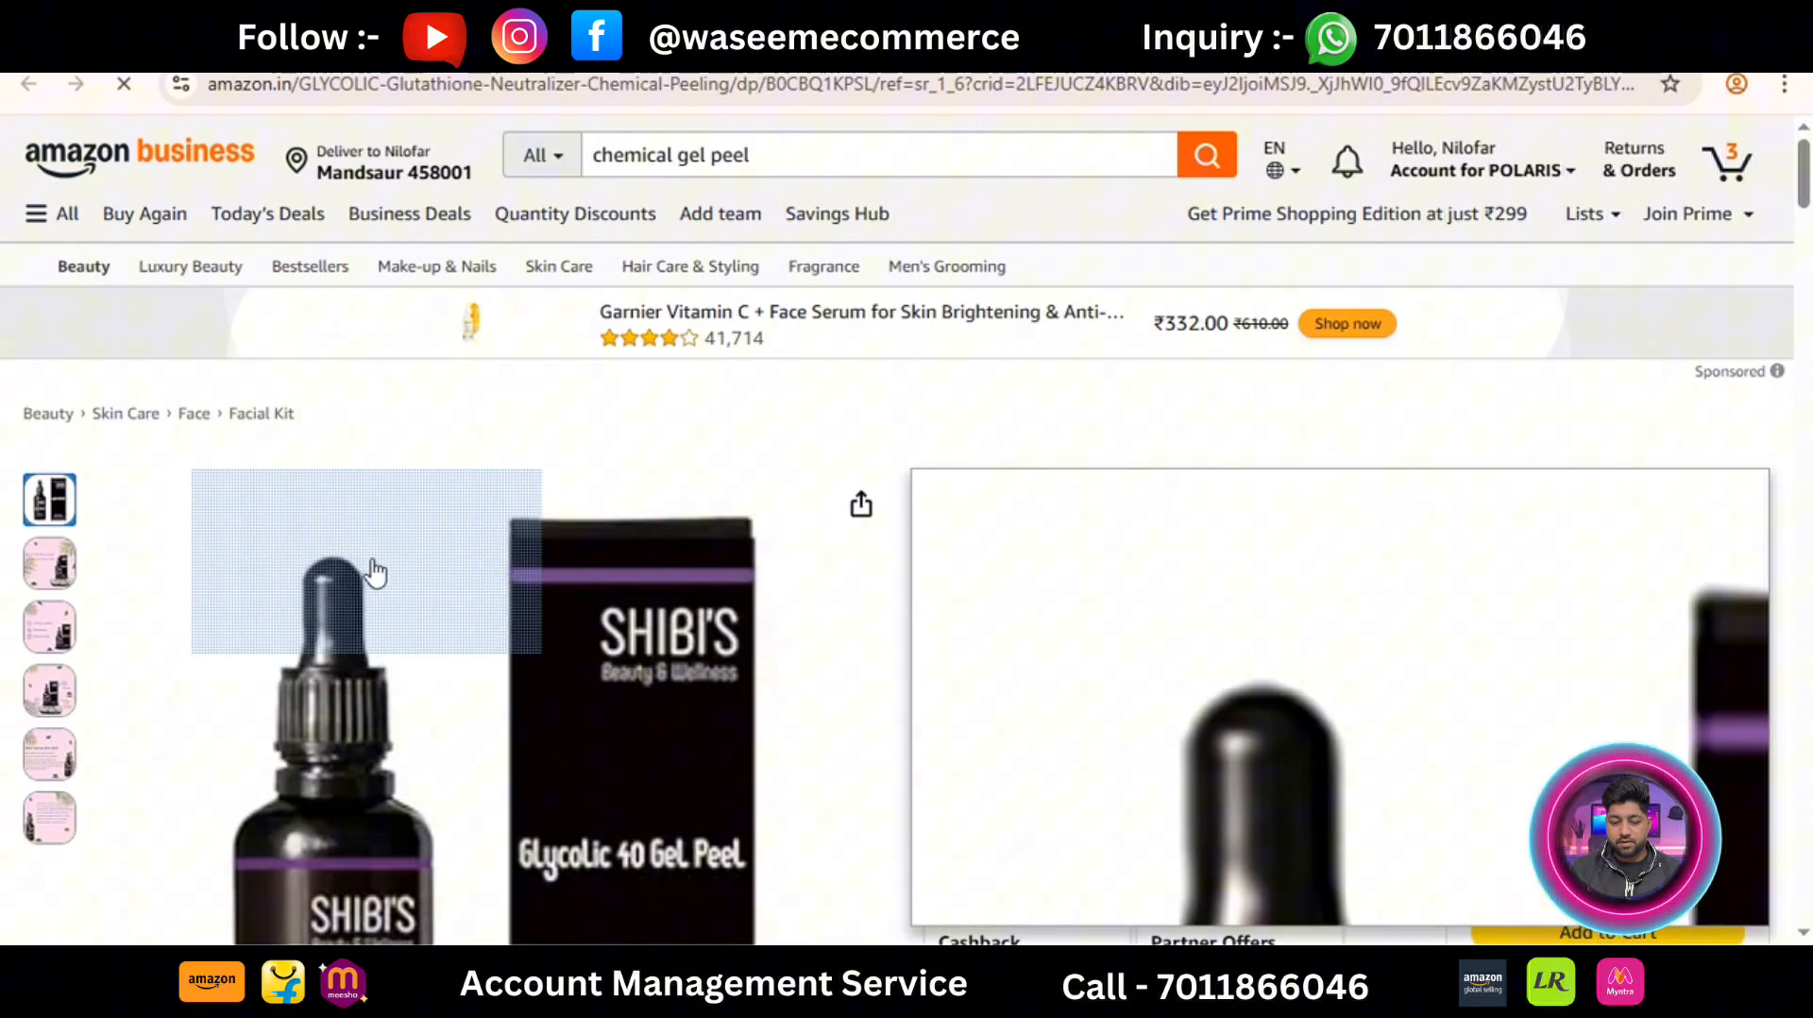
Step: Open the listing's full-size image gallery and save the plain front photo of the bottle and box to Downloads
left_click(373, 567)
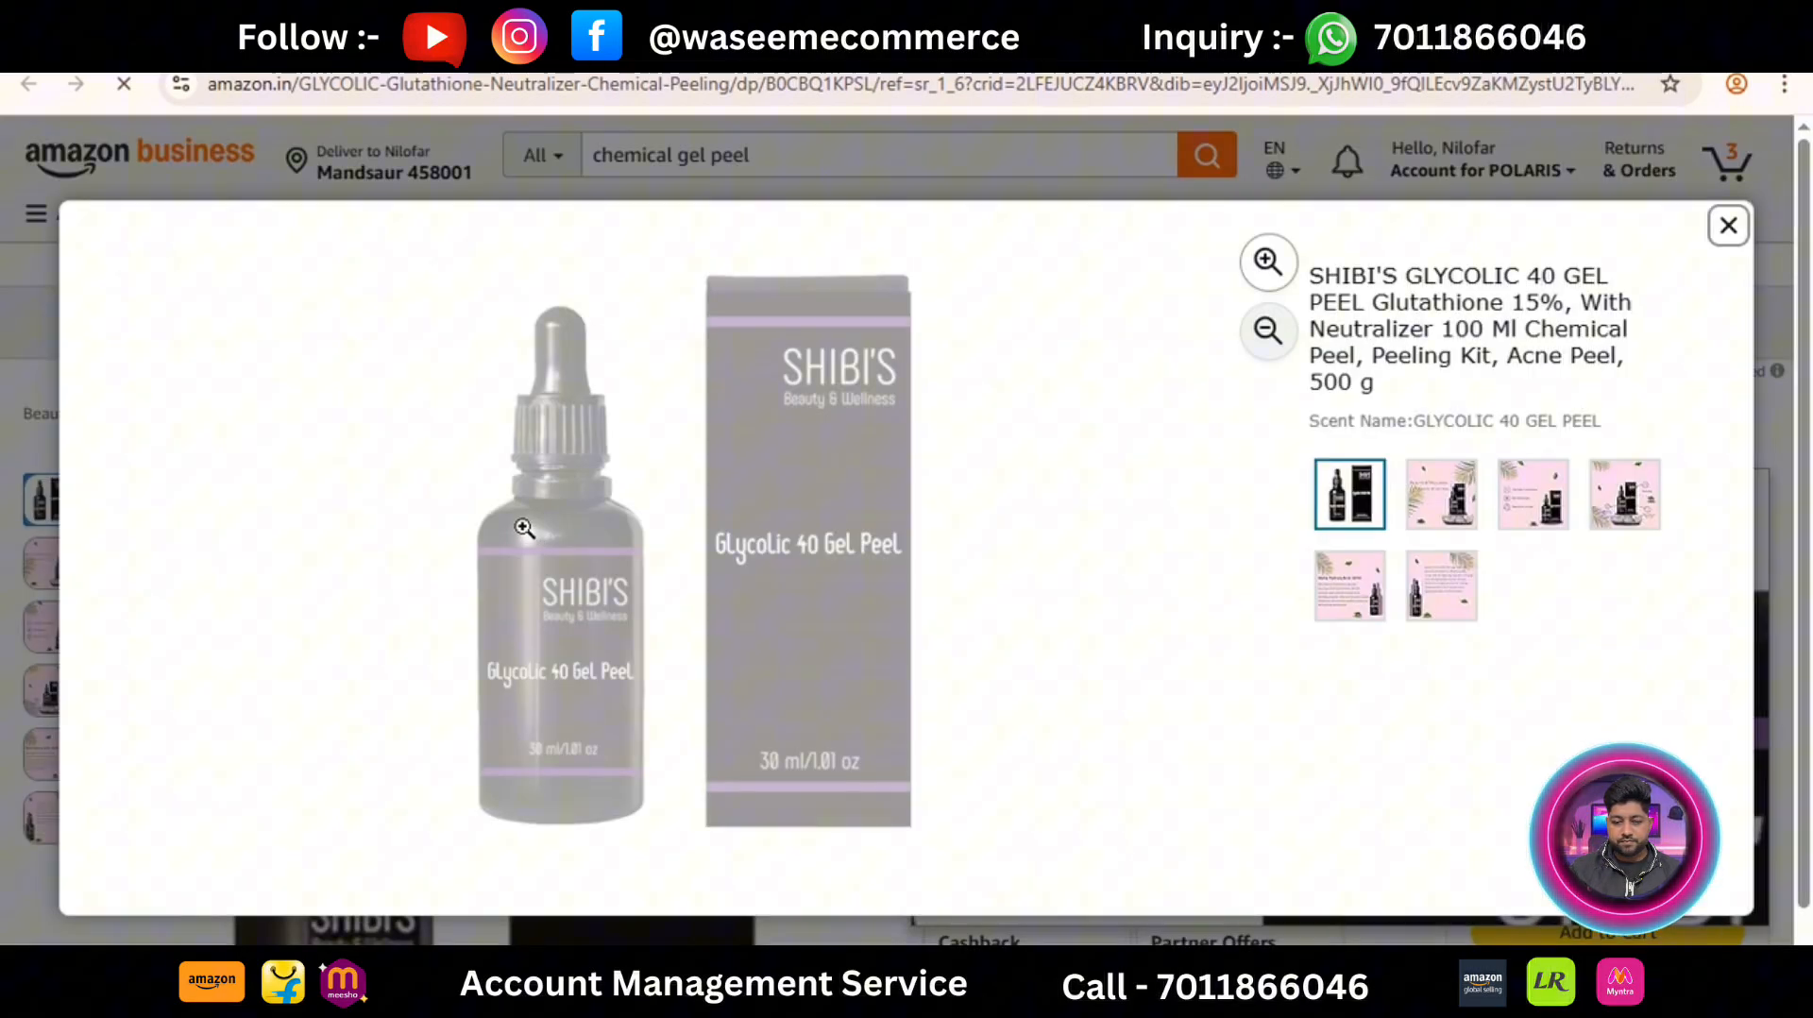
left_click(527, 502)
right_click(527, 502)
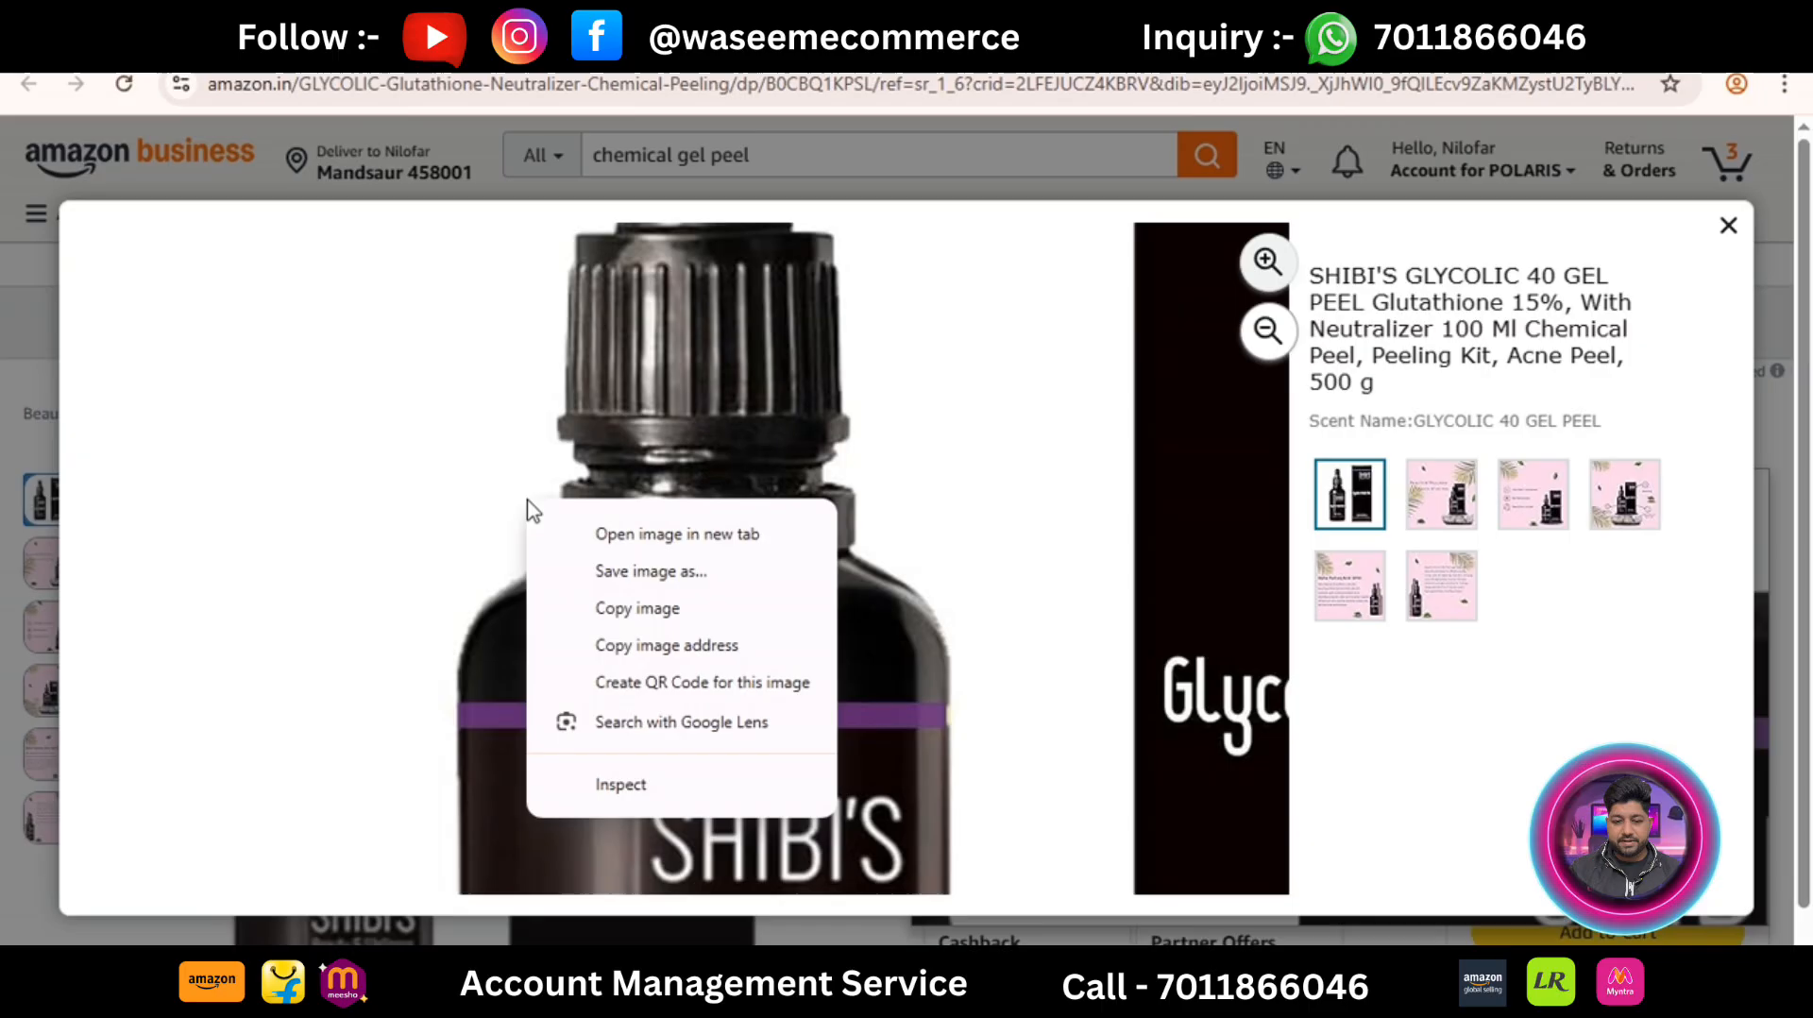
left_click(635, 569)
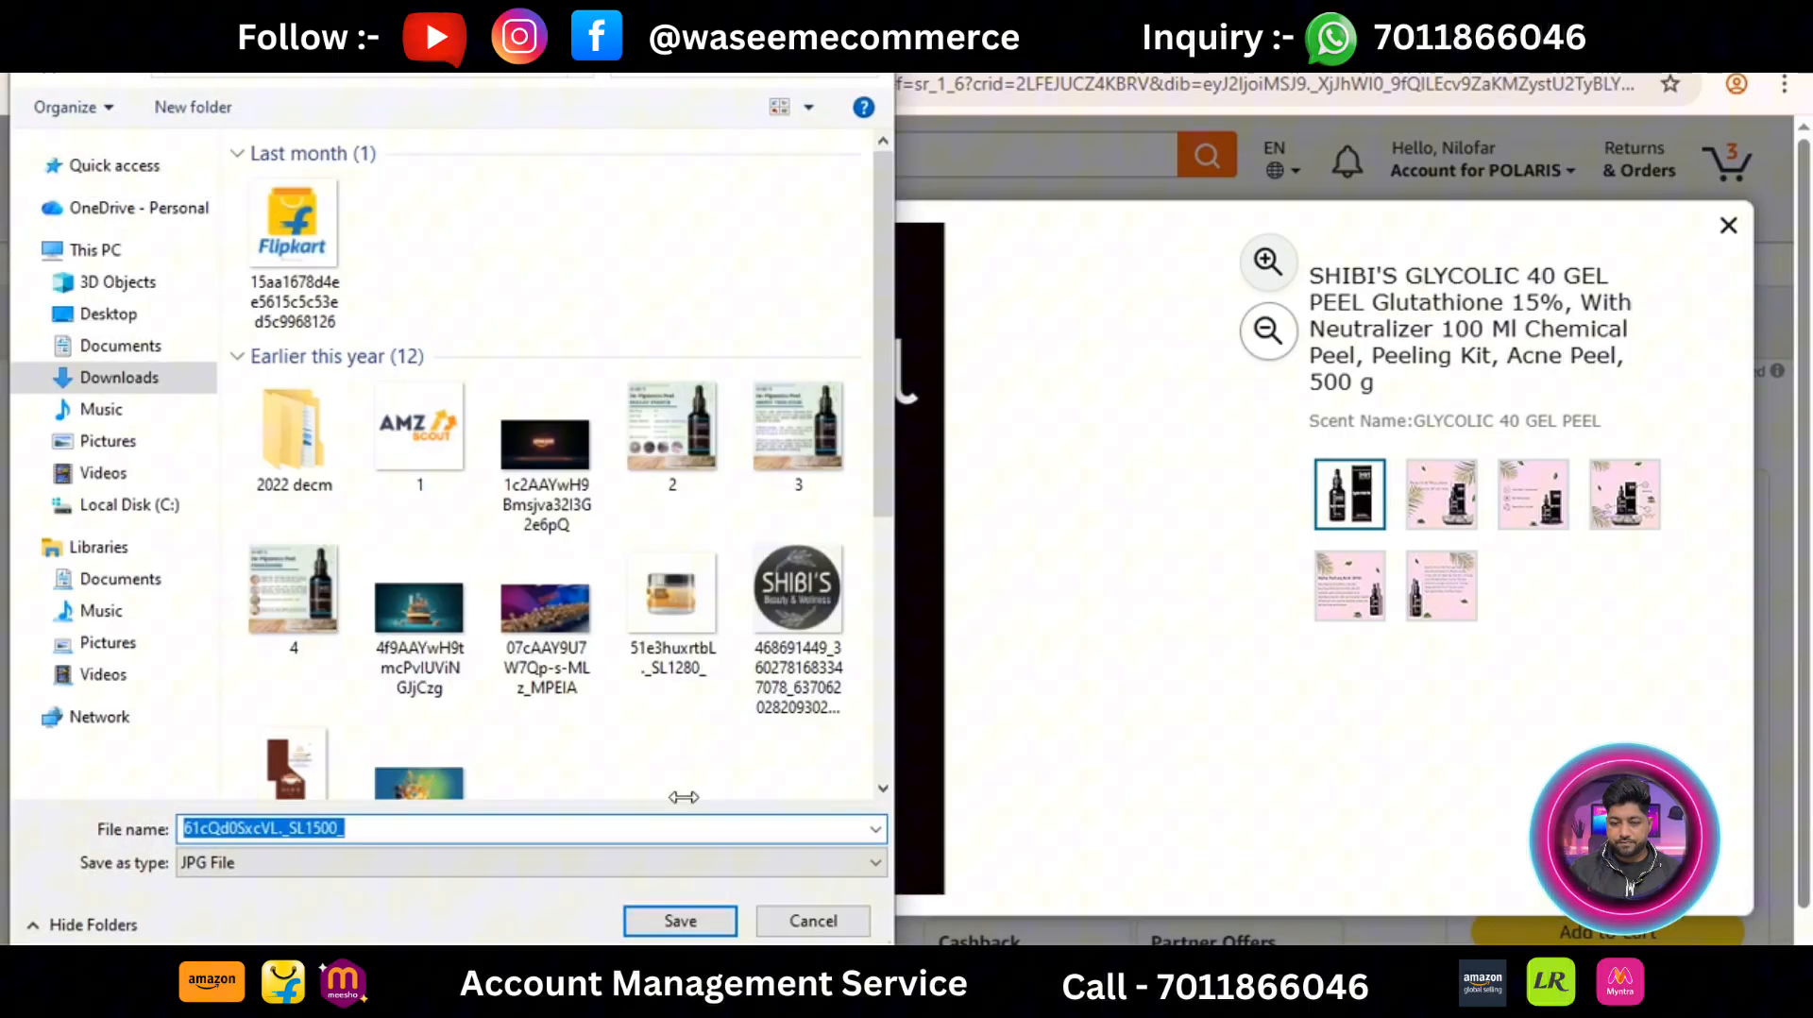
left_click(672, 920)
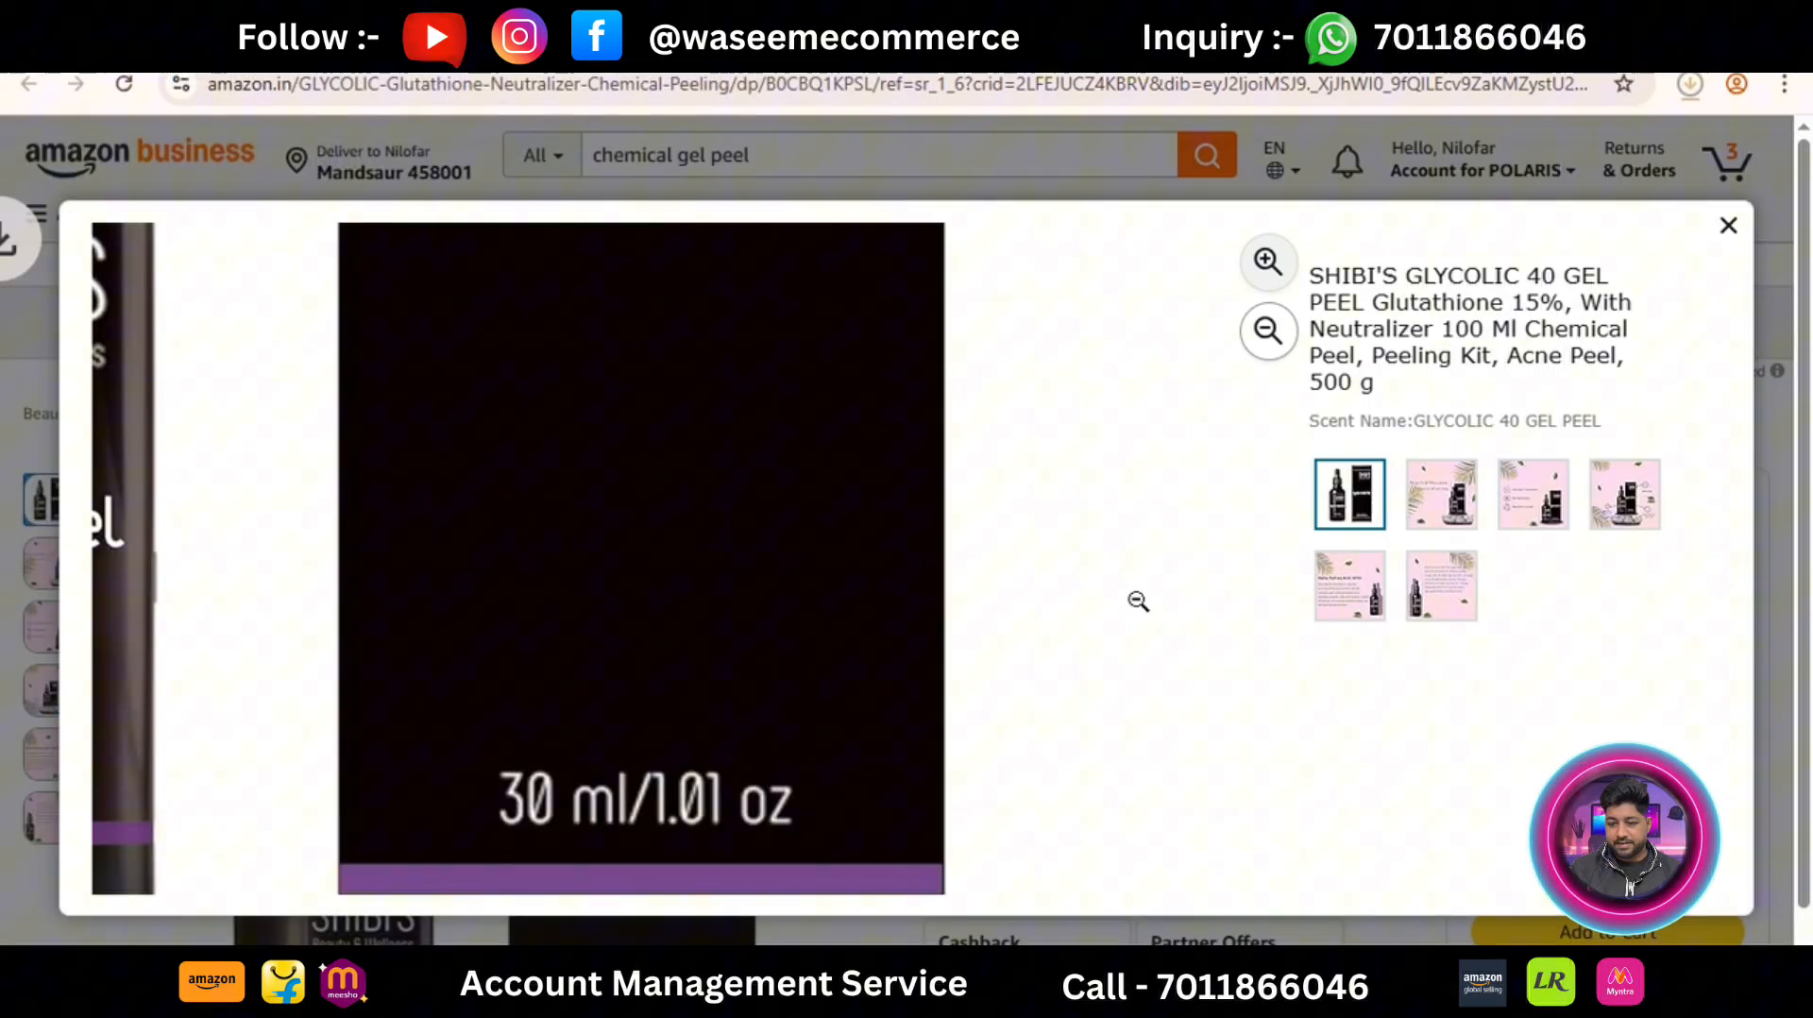
Step: Save the second gallery image, titled "Beauty & Wellness", to the Downloads folder as a JPG
left_click(1448, 504)
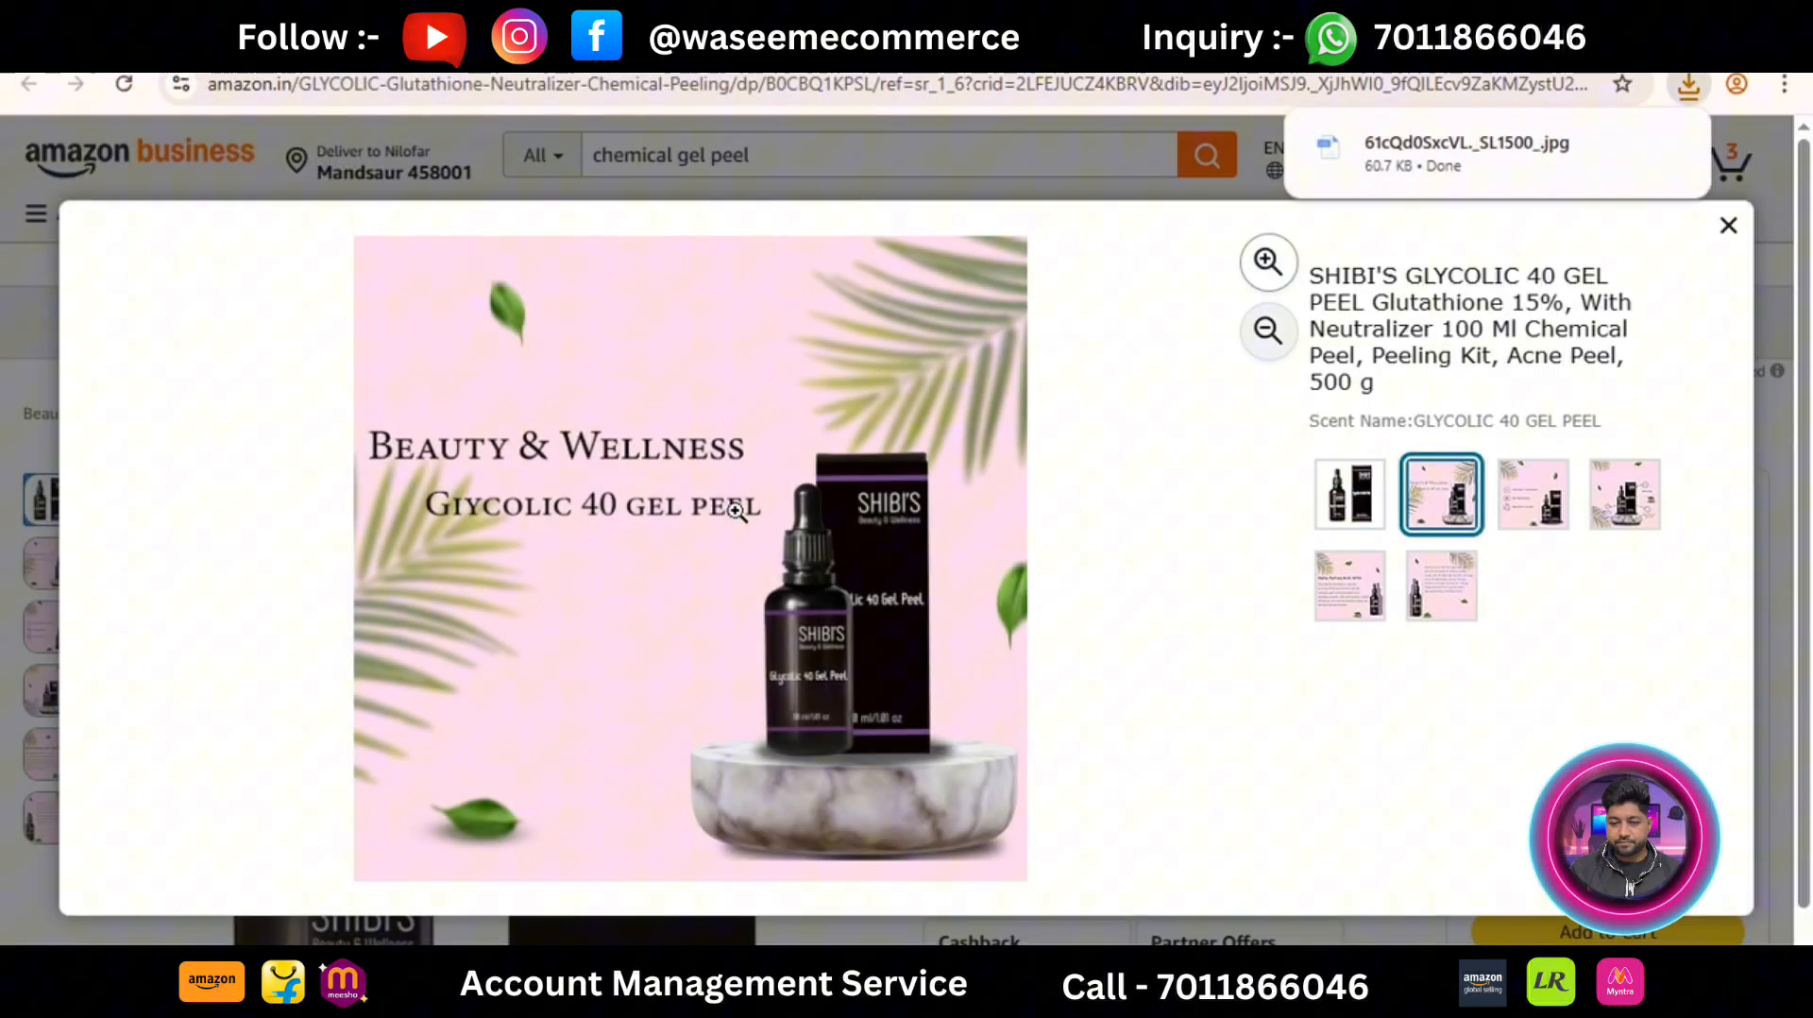
left_click(607, 486)
right_click(607, 486)
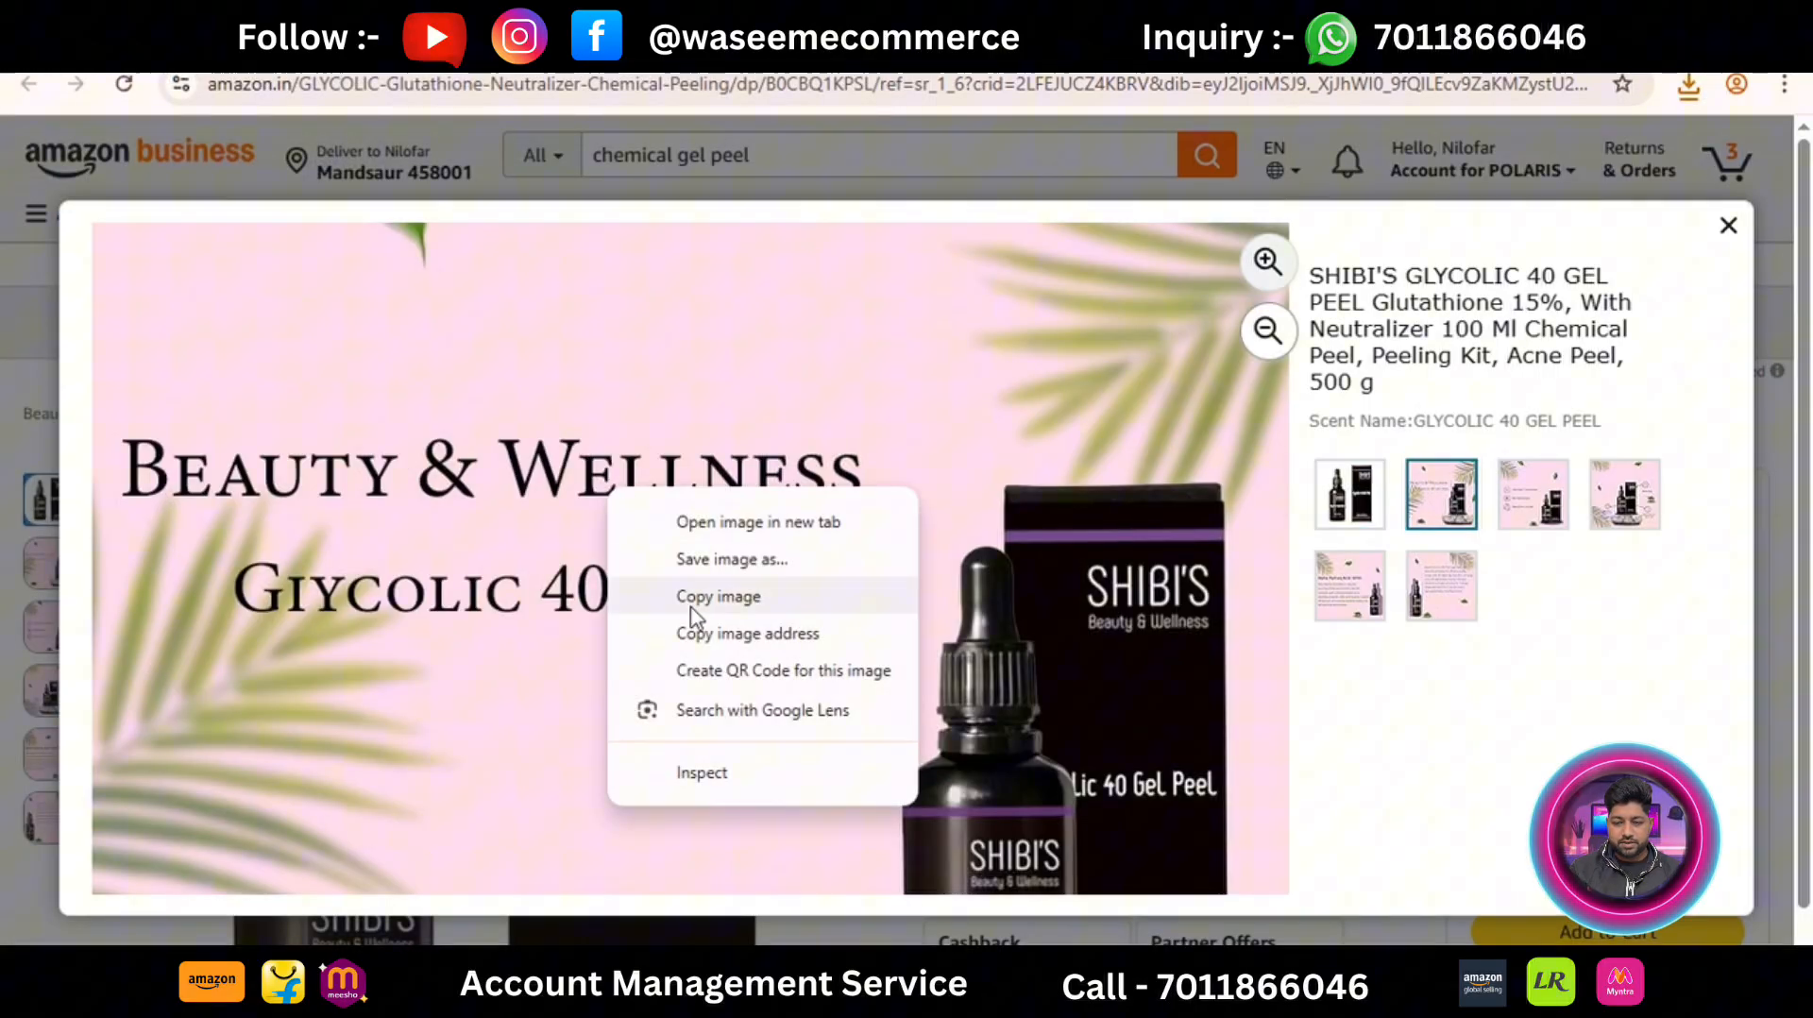
left_click(691, 564)
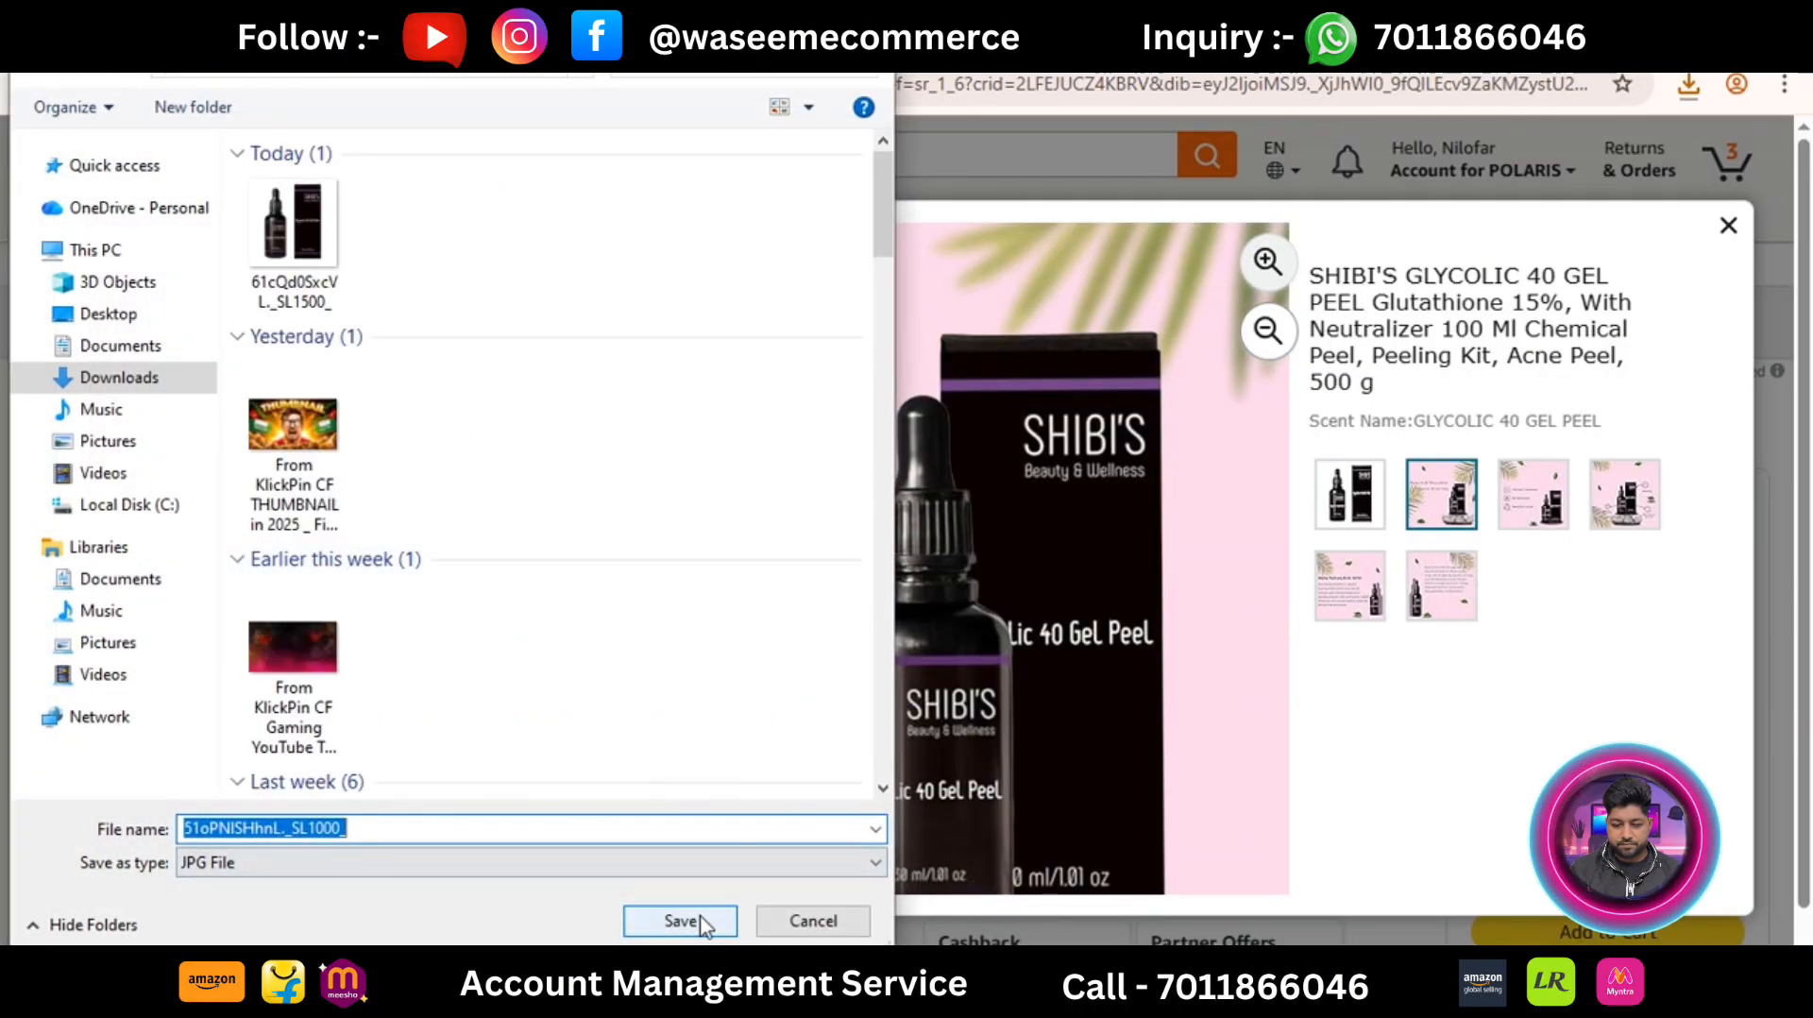
left_click(699, 920)
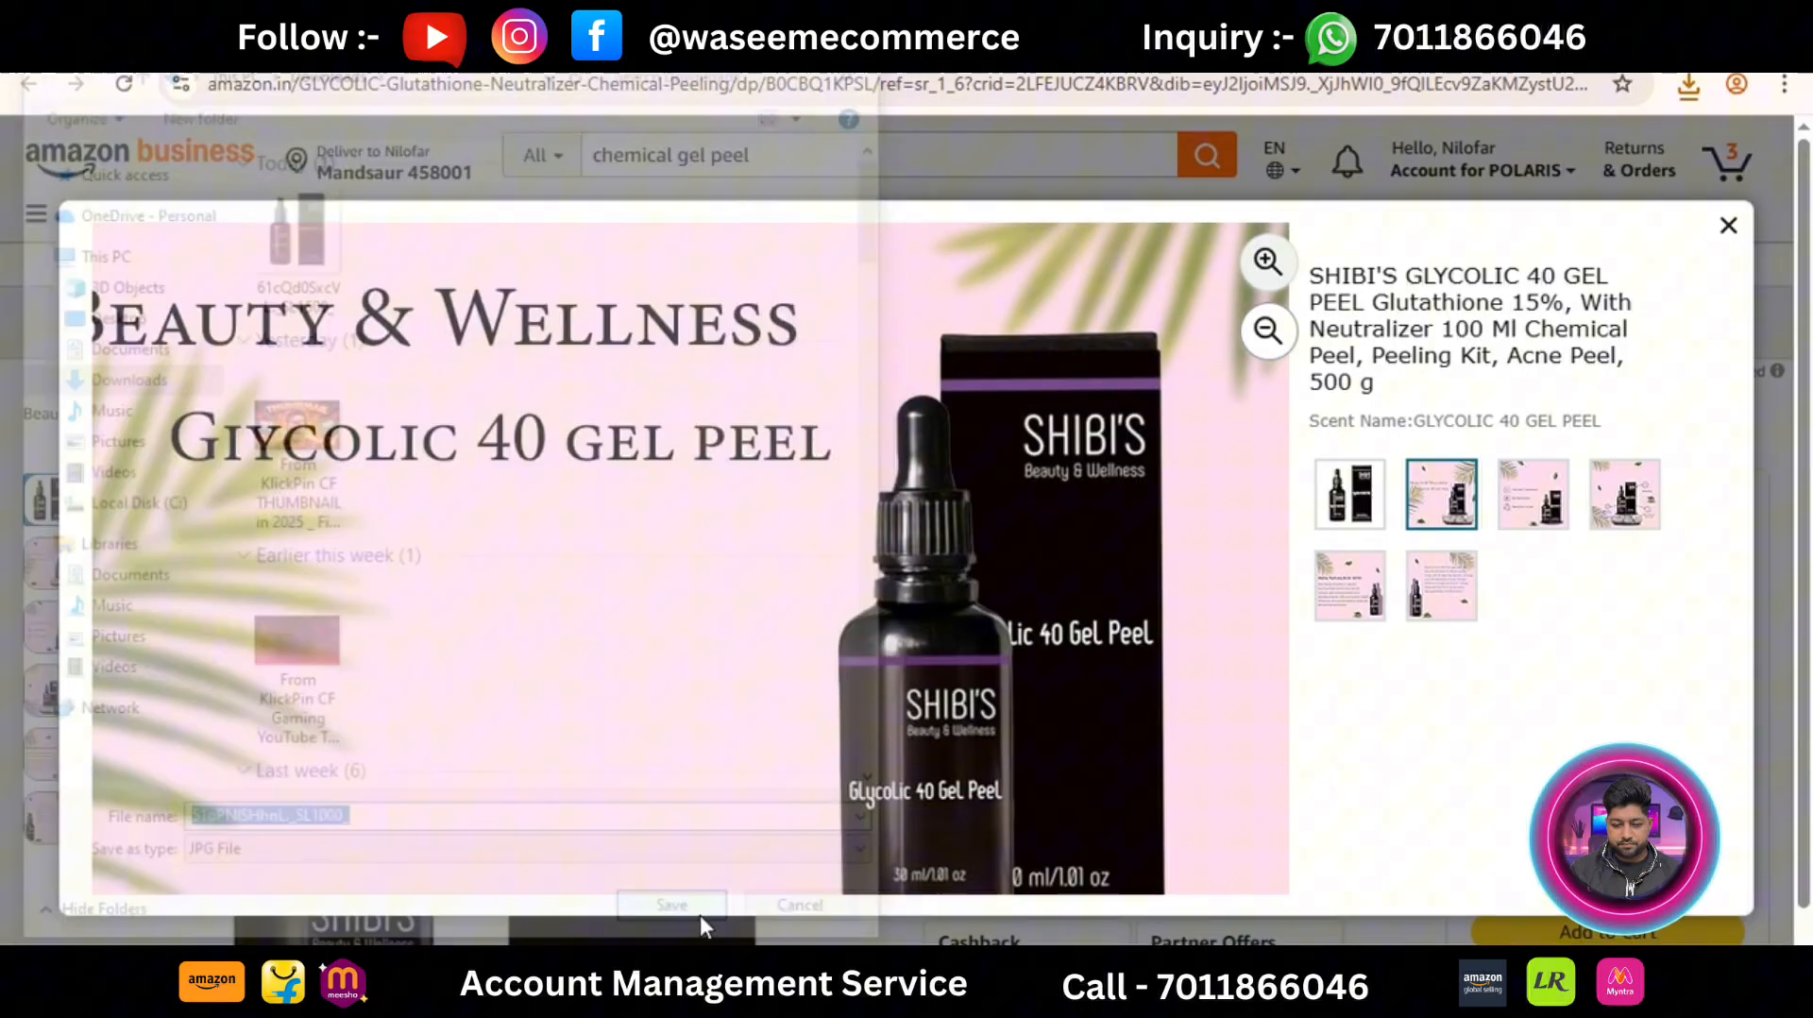
Step: Save the third gallery image, listing Instant Calming, Refreshing and Smooth Glow, to the Downloads folder
left_click(1530, 493)
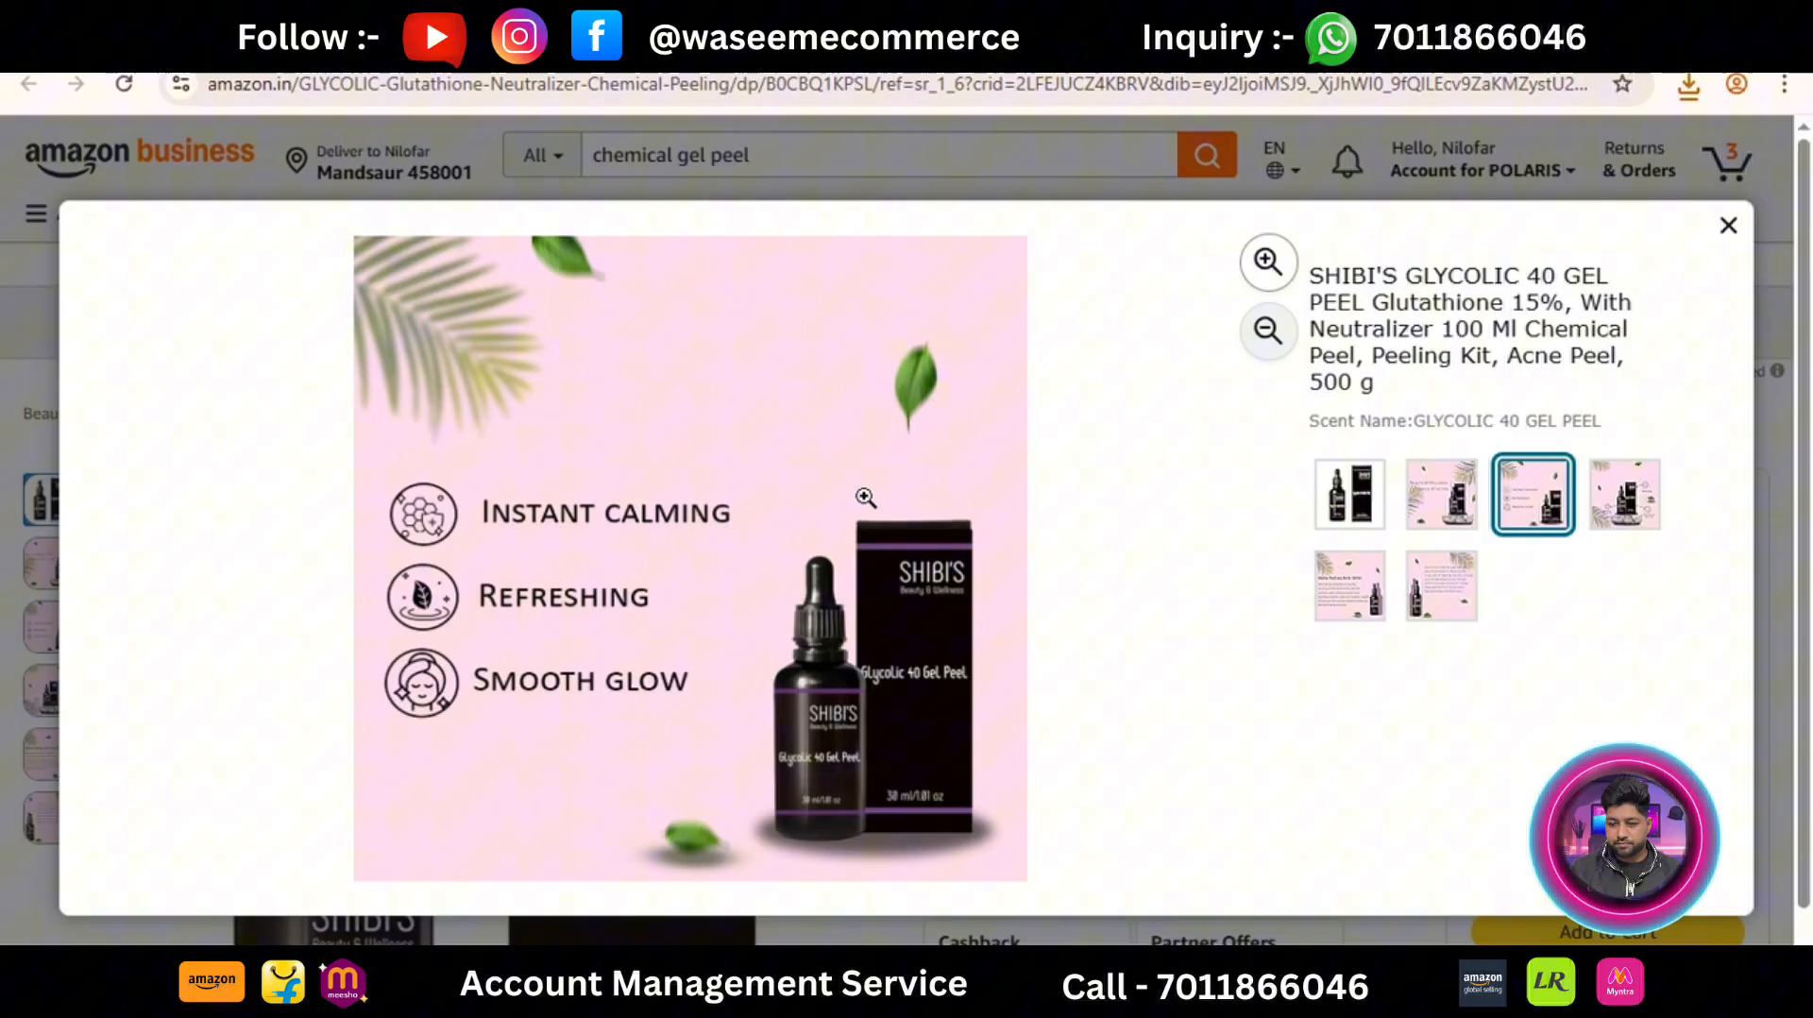
left_click(635, 485)
right_click(636, 484)
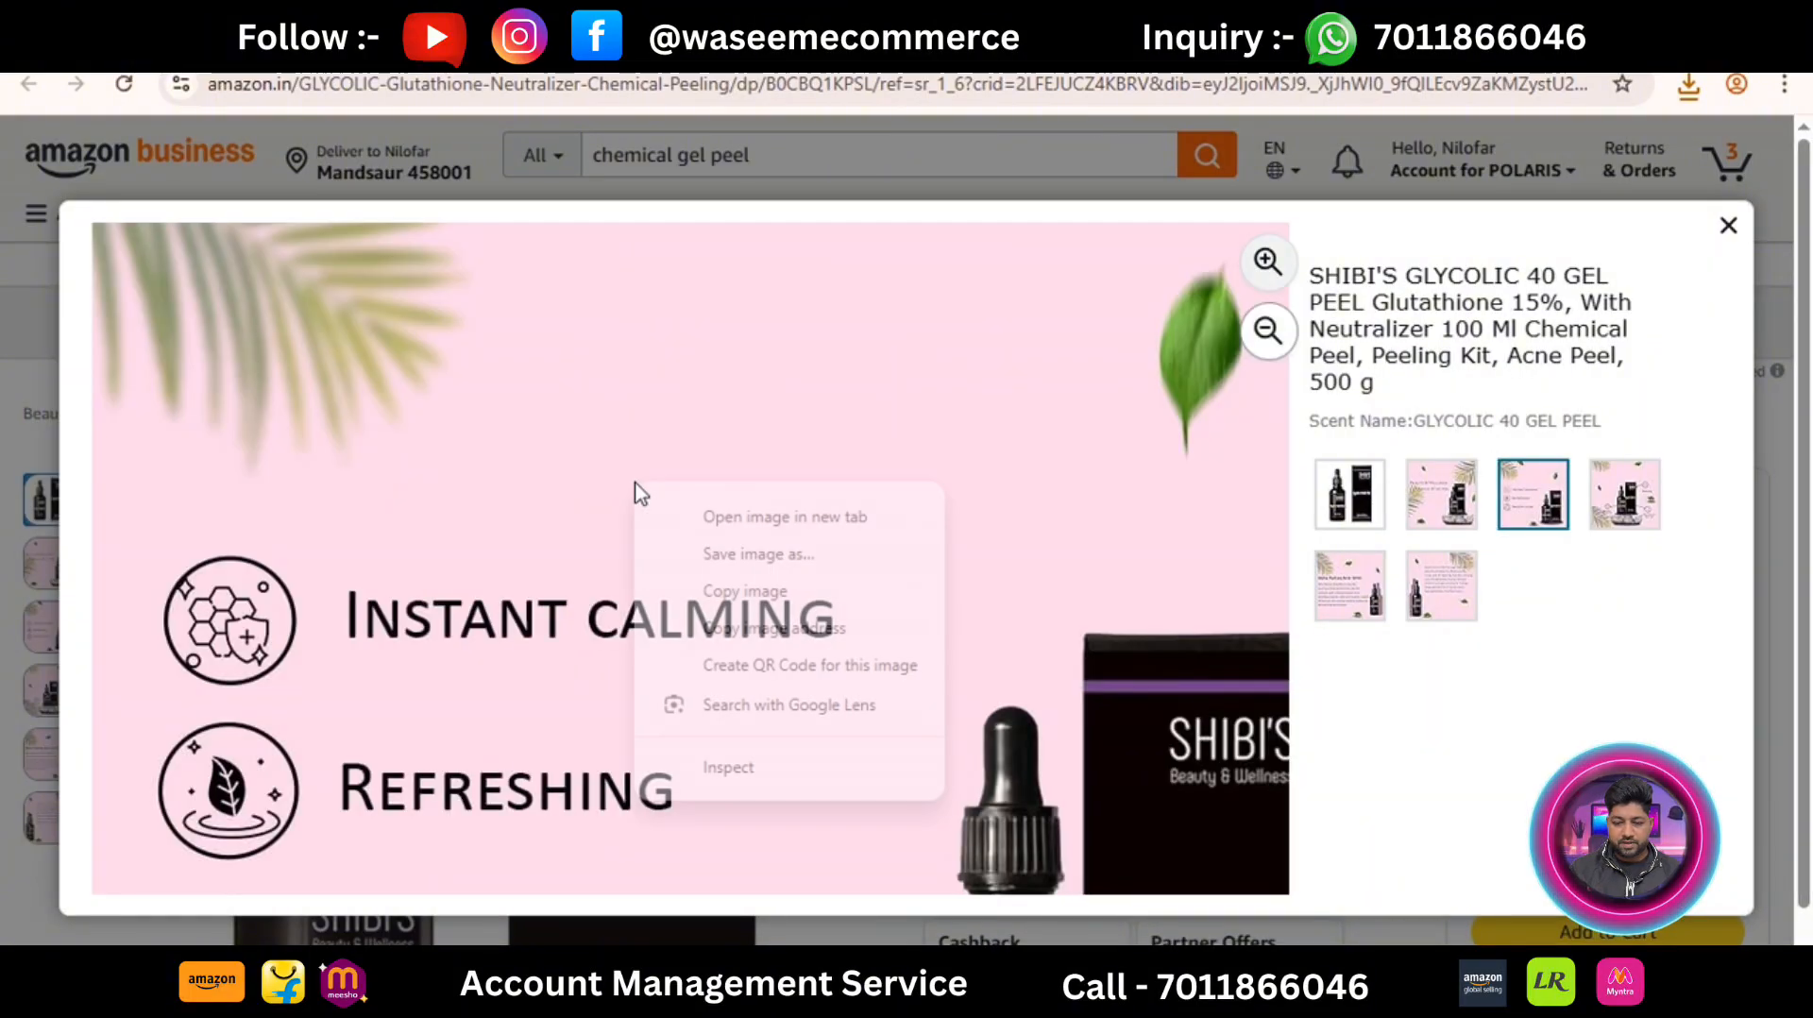
left_click(720, 555)
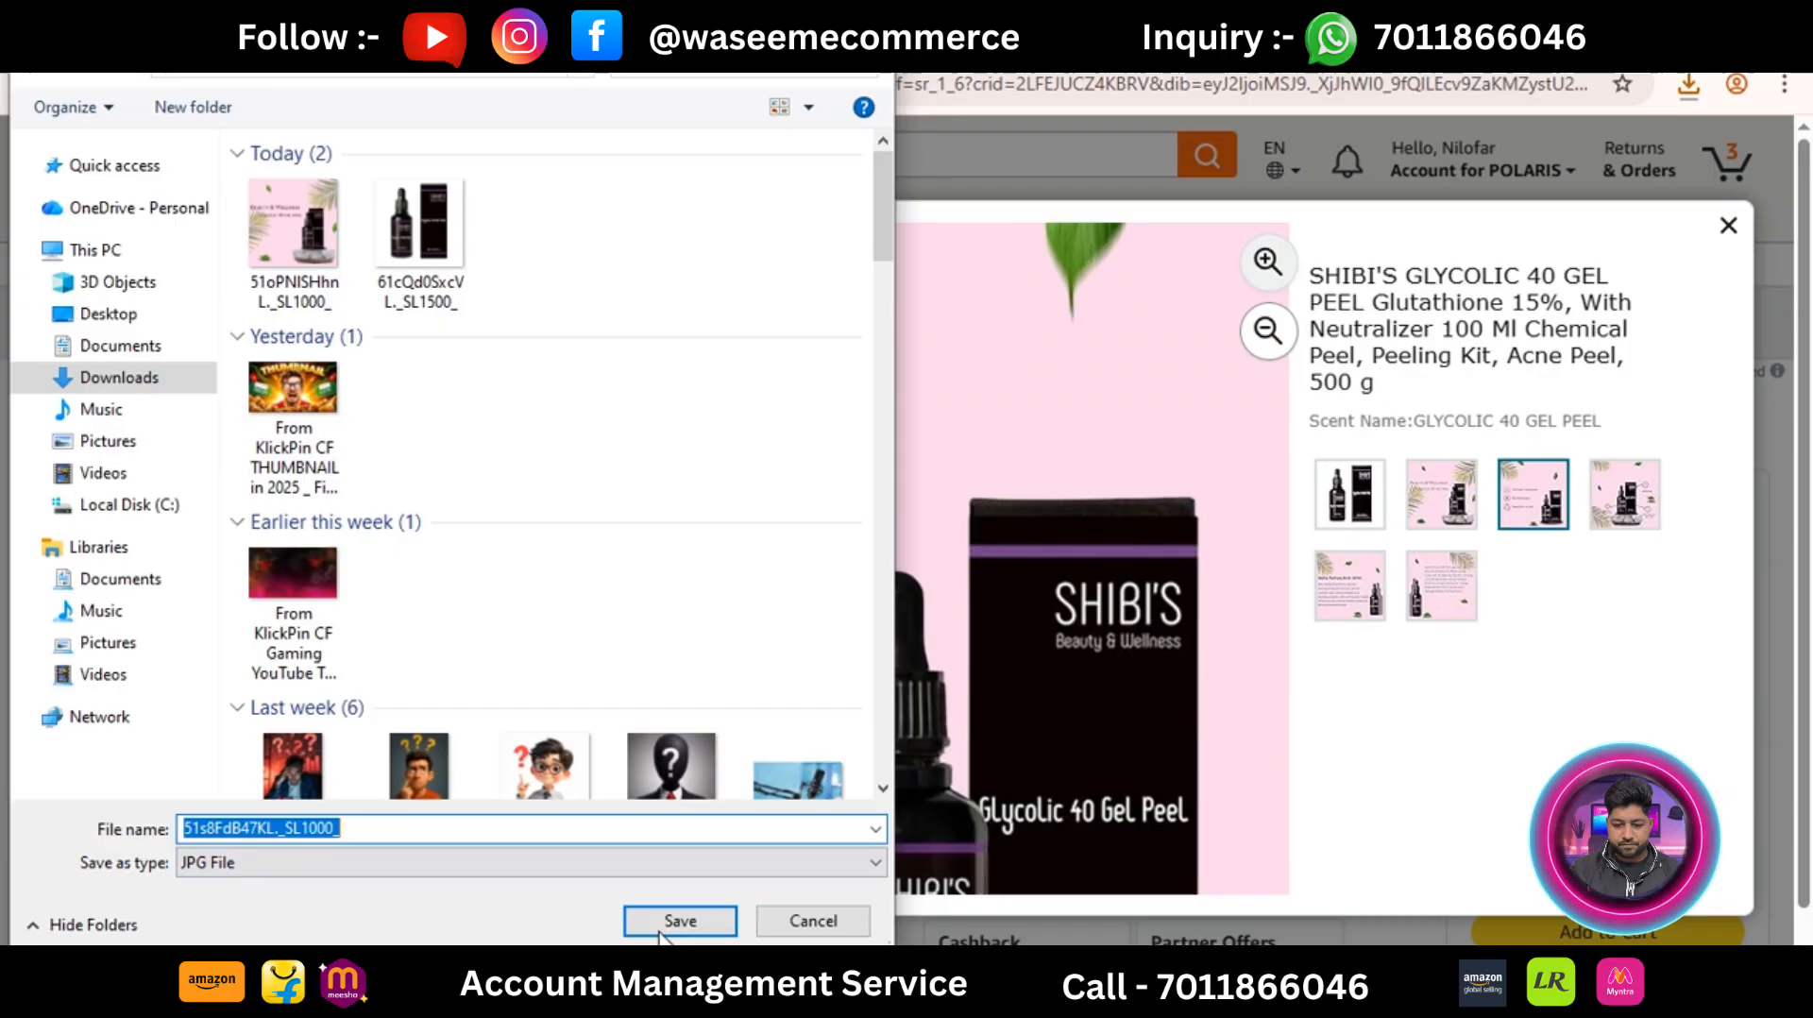
left_click(666, 925)
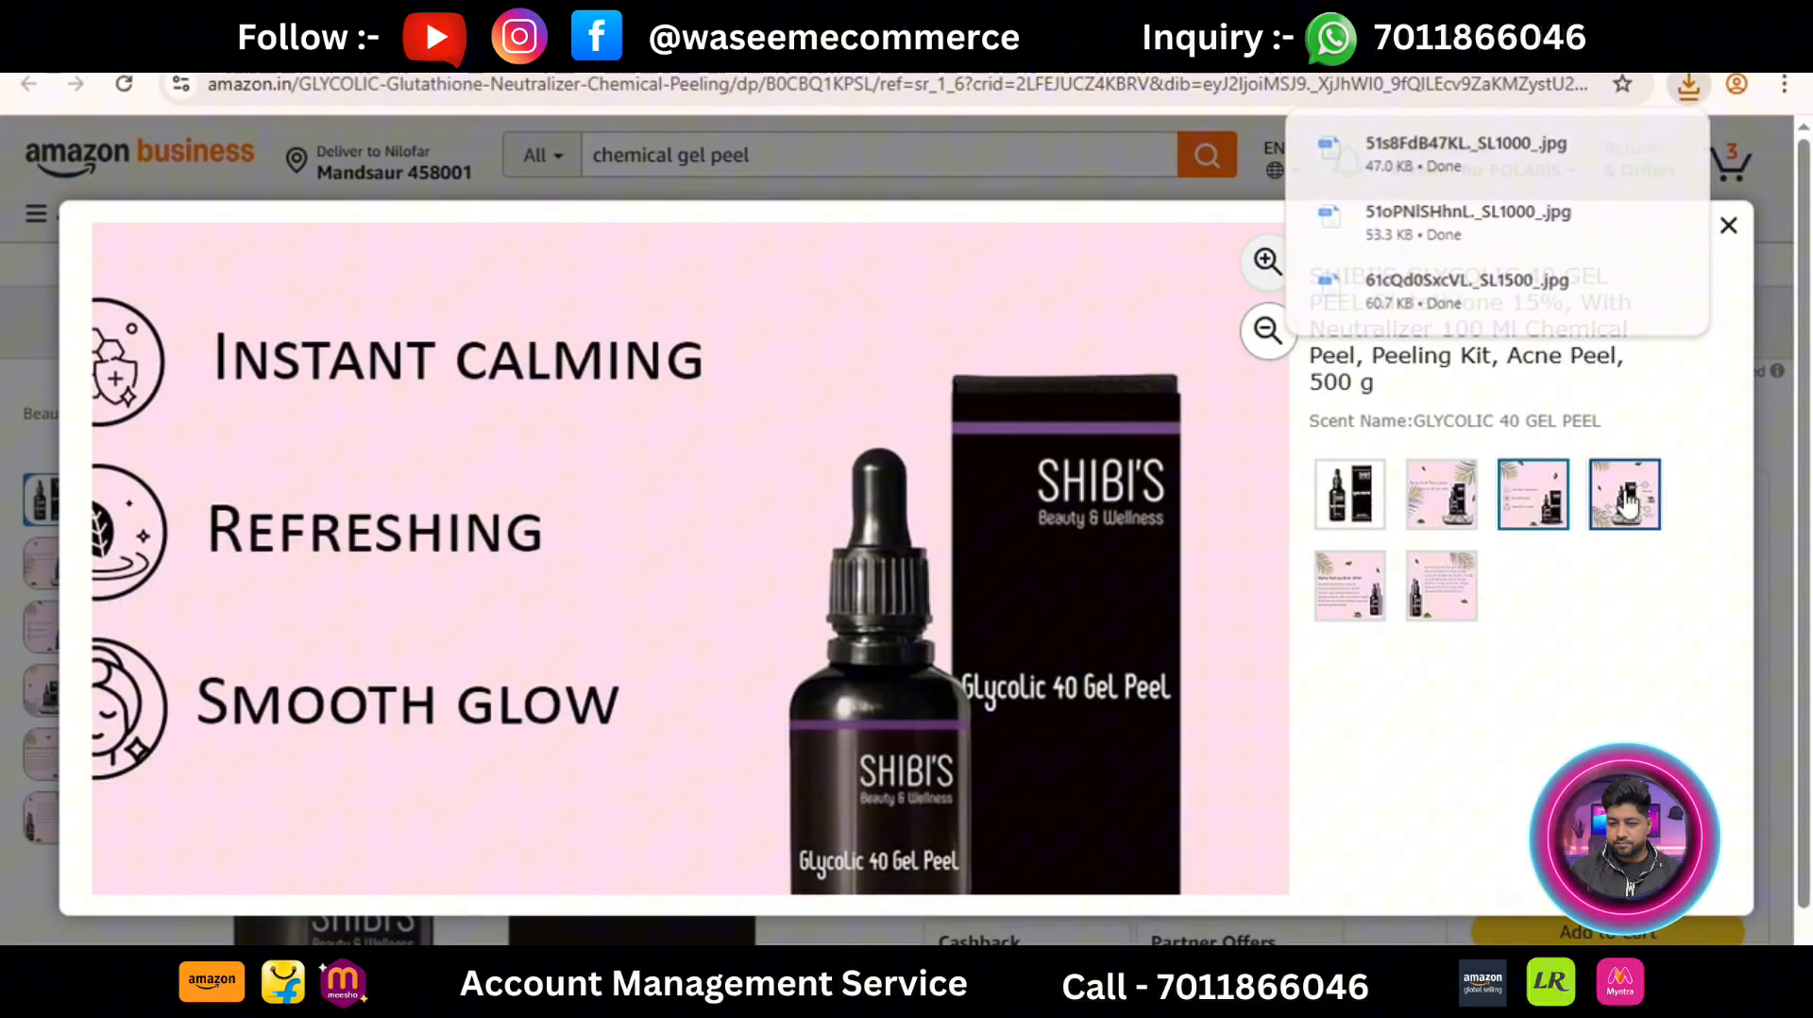
Step: Save the fourth gallery image, with the "Reducing" callout beside the product, to the Downloads folder
left_click(1626, 502)
left_click(668, 469)
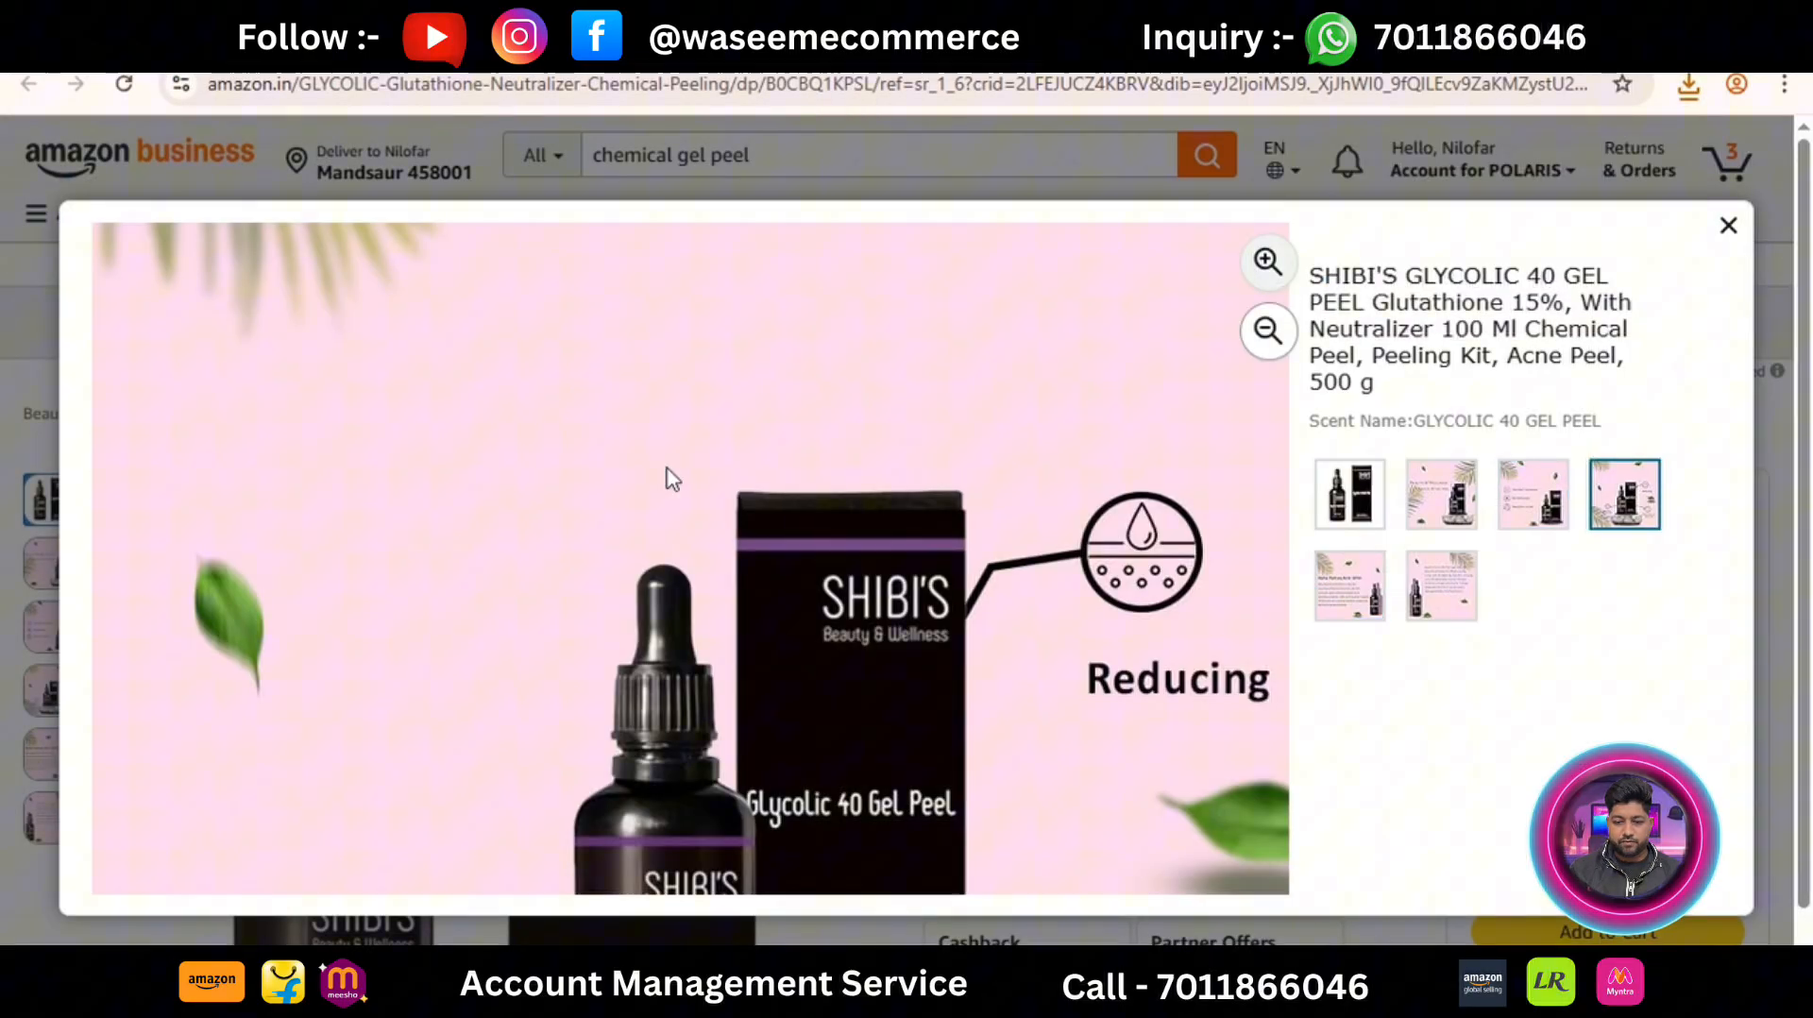
right_click(668, 478)
left_click(744, 534)
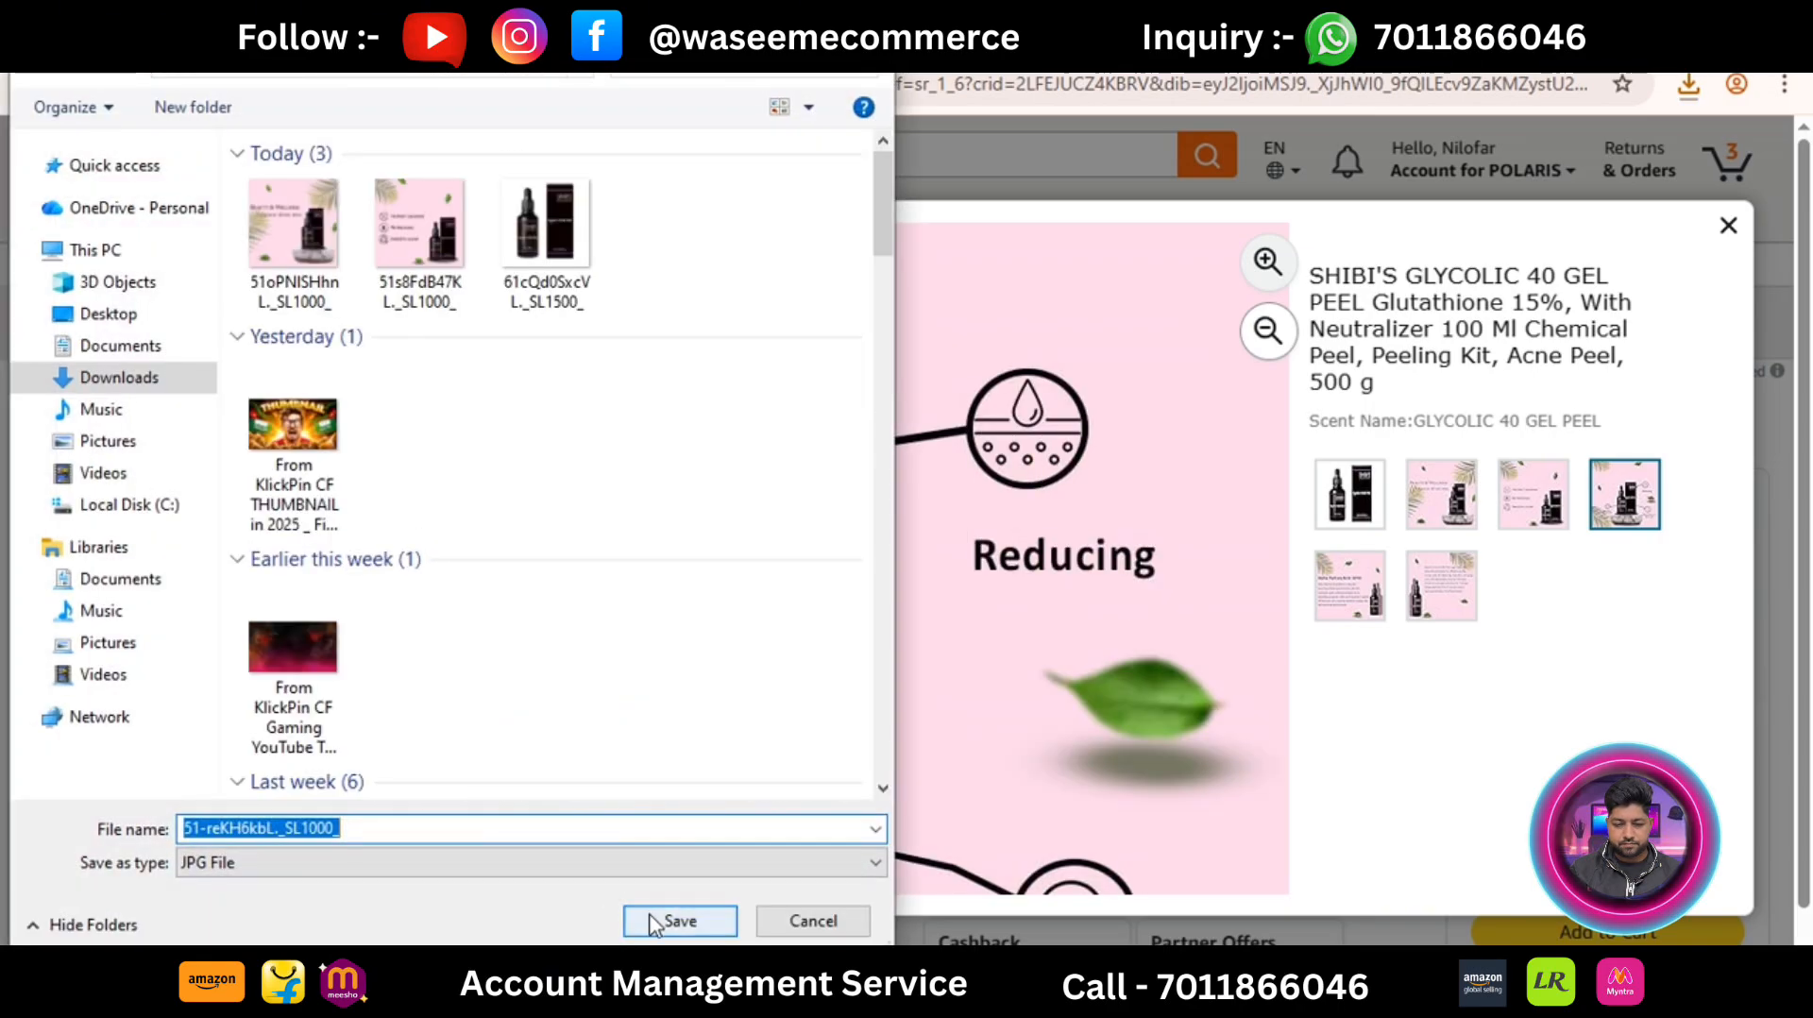
left_click(658, 921)
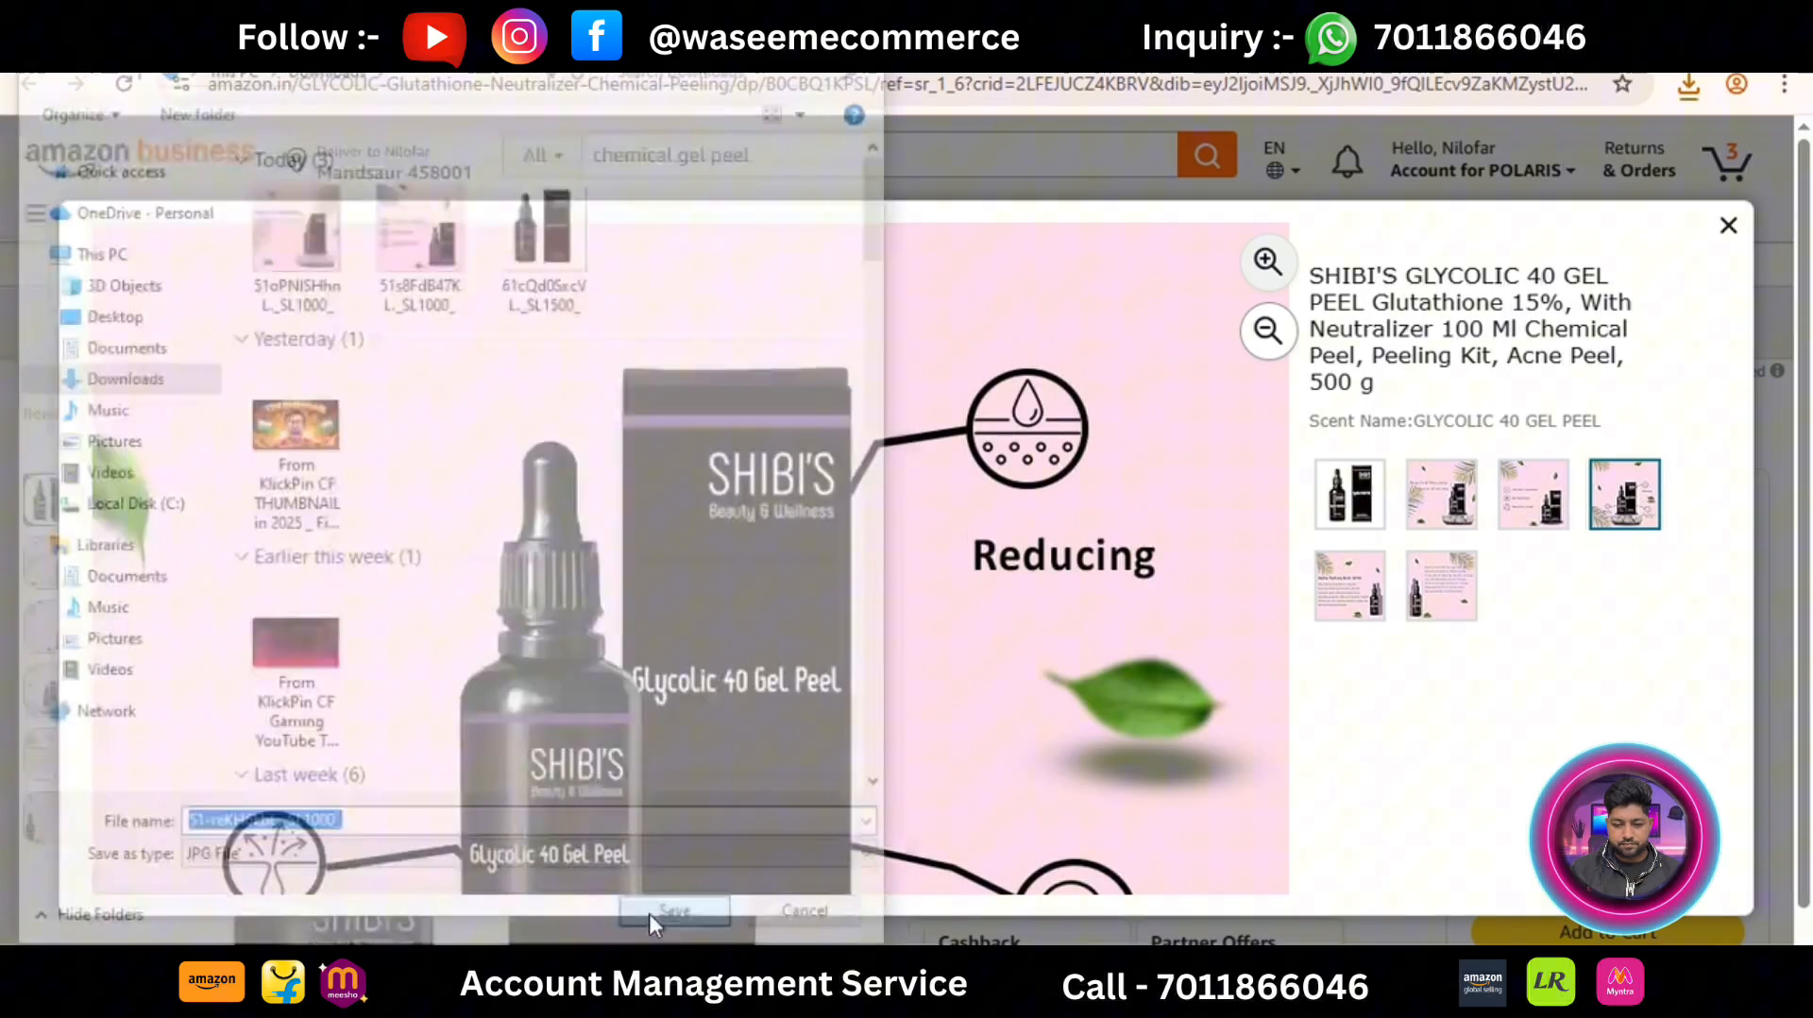
Step: Save the fifth gallery image, about Alpha Hydroxy Acid (AHA), to Downloads and close the image gallery
left_click(1350, 586)
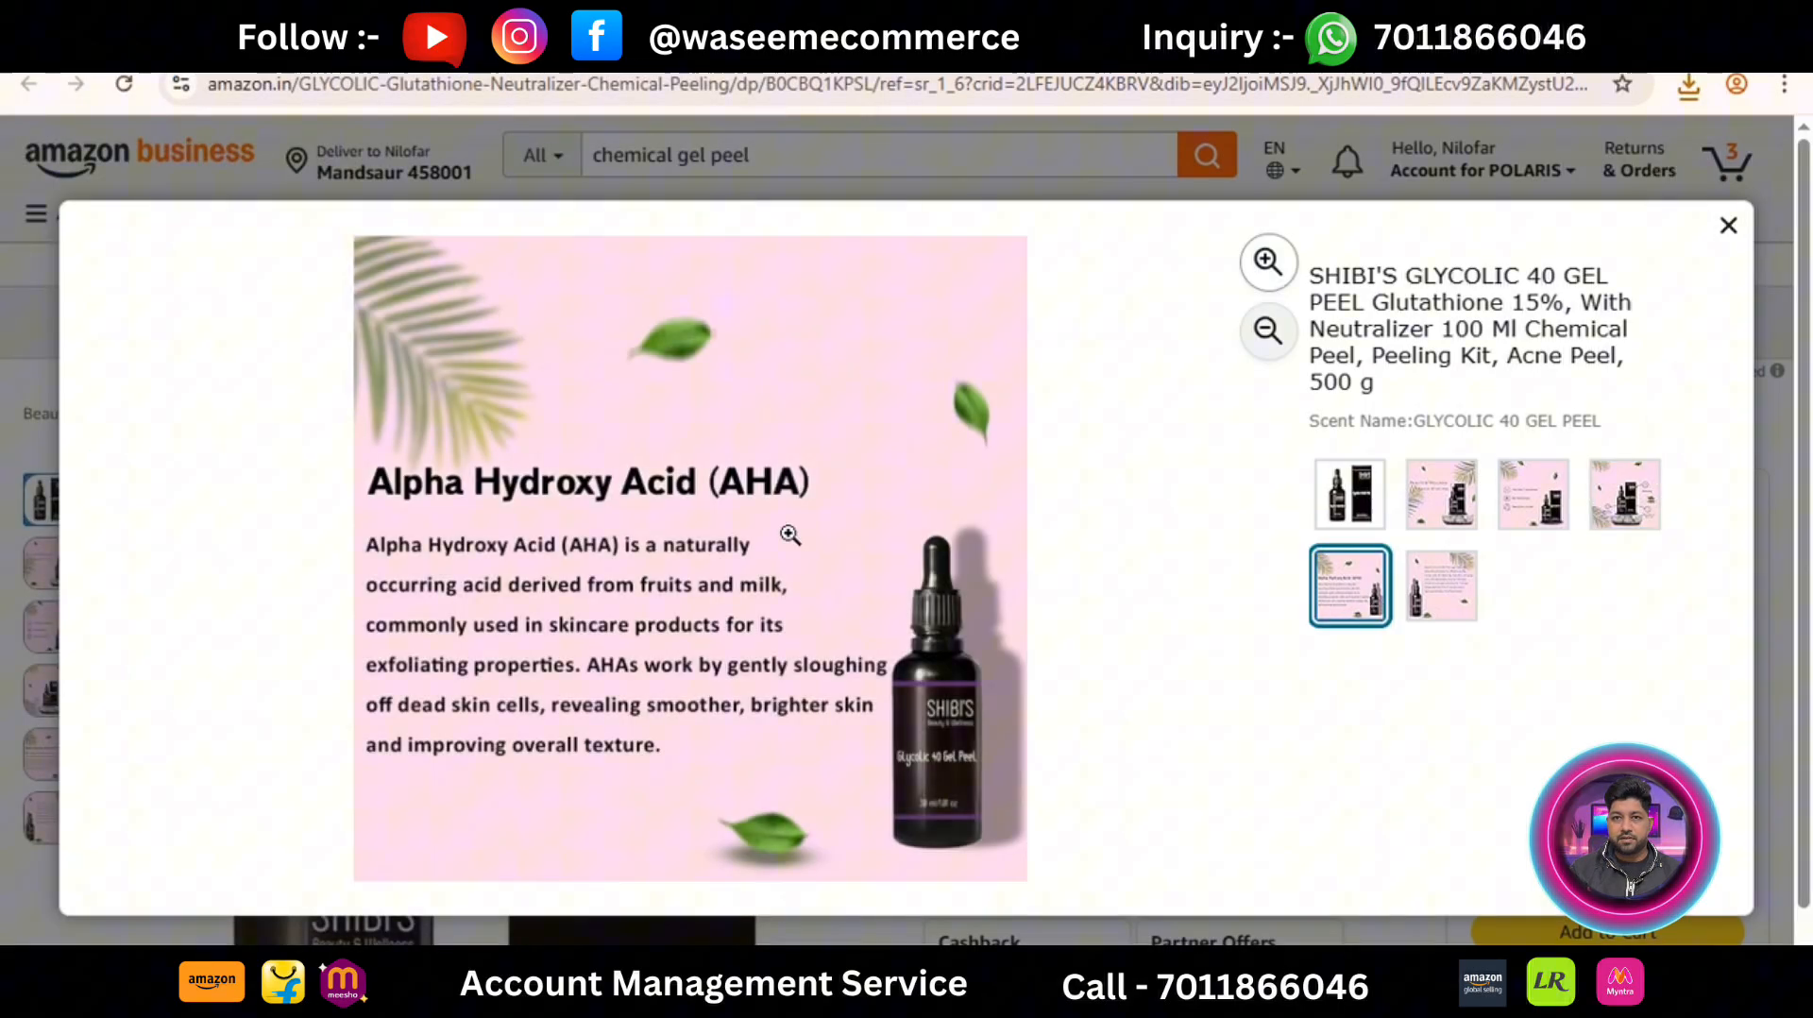
left_click(607, 514)
right_click(607, 514)
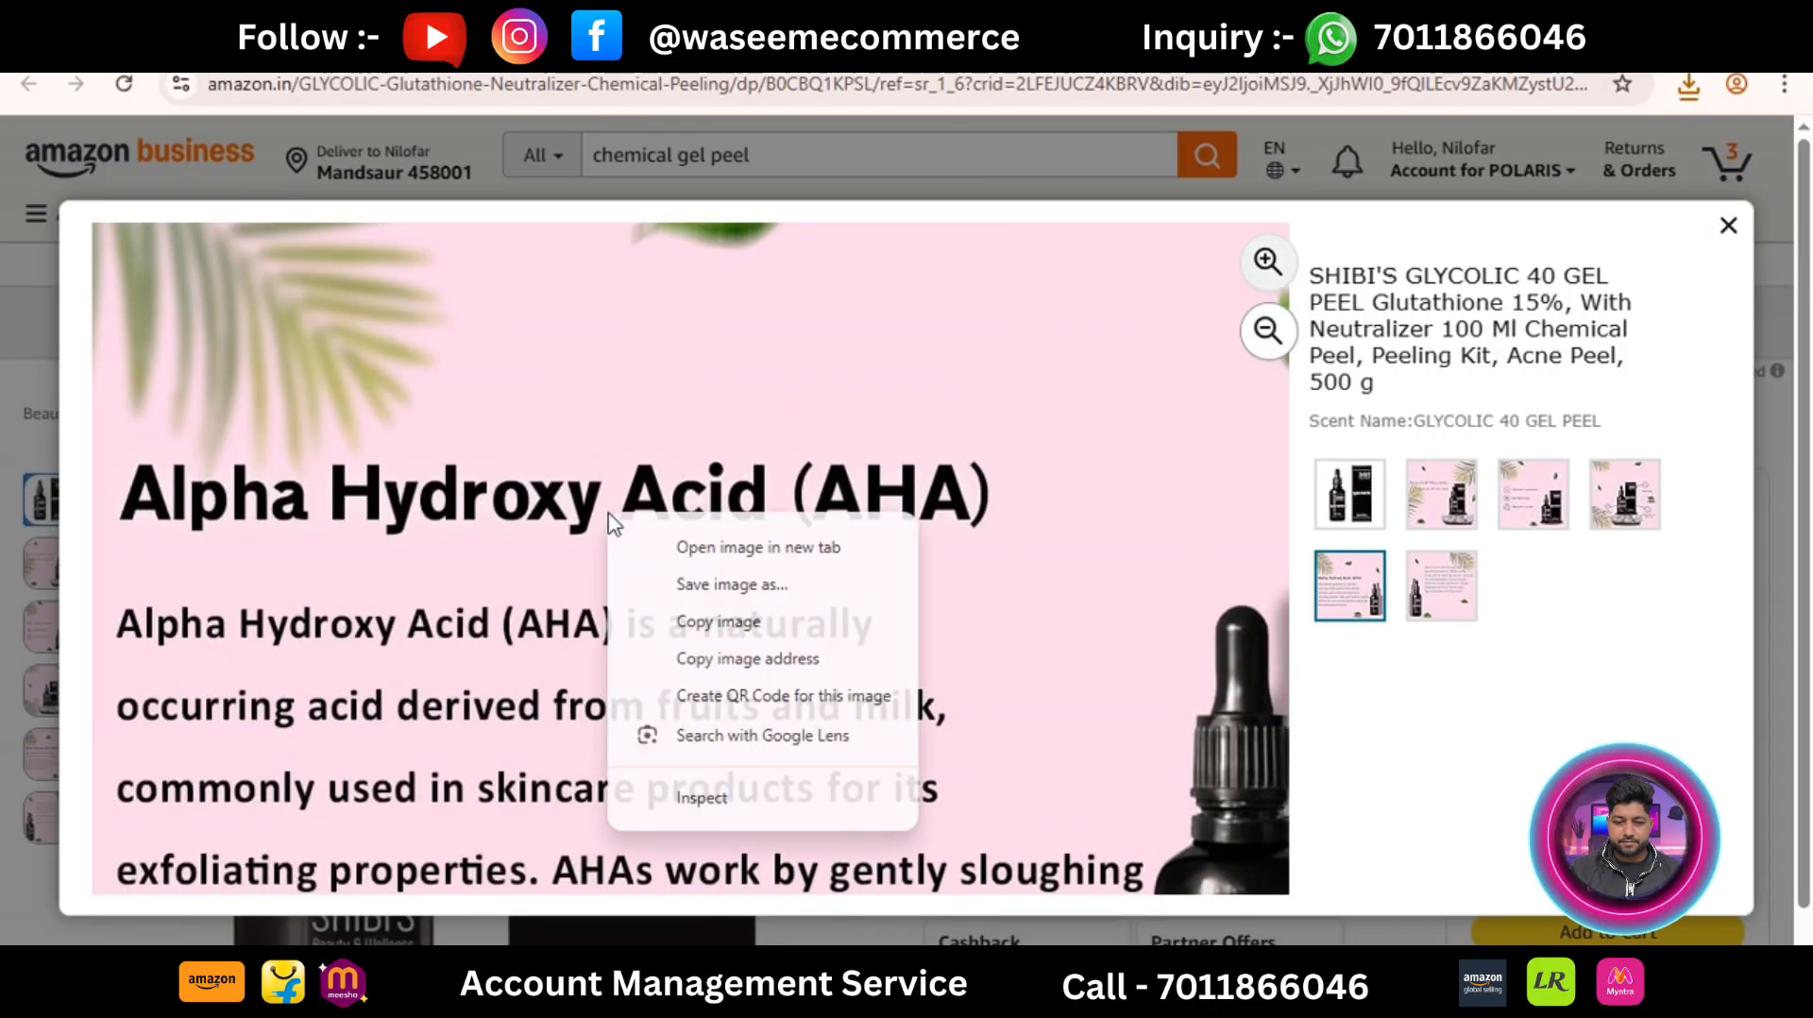
left_click(710, 578)
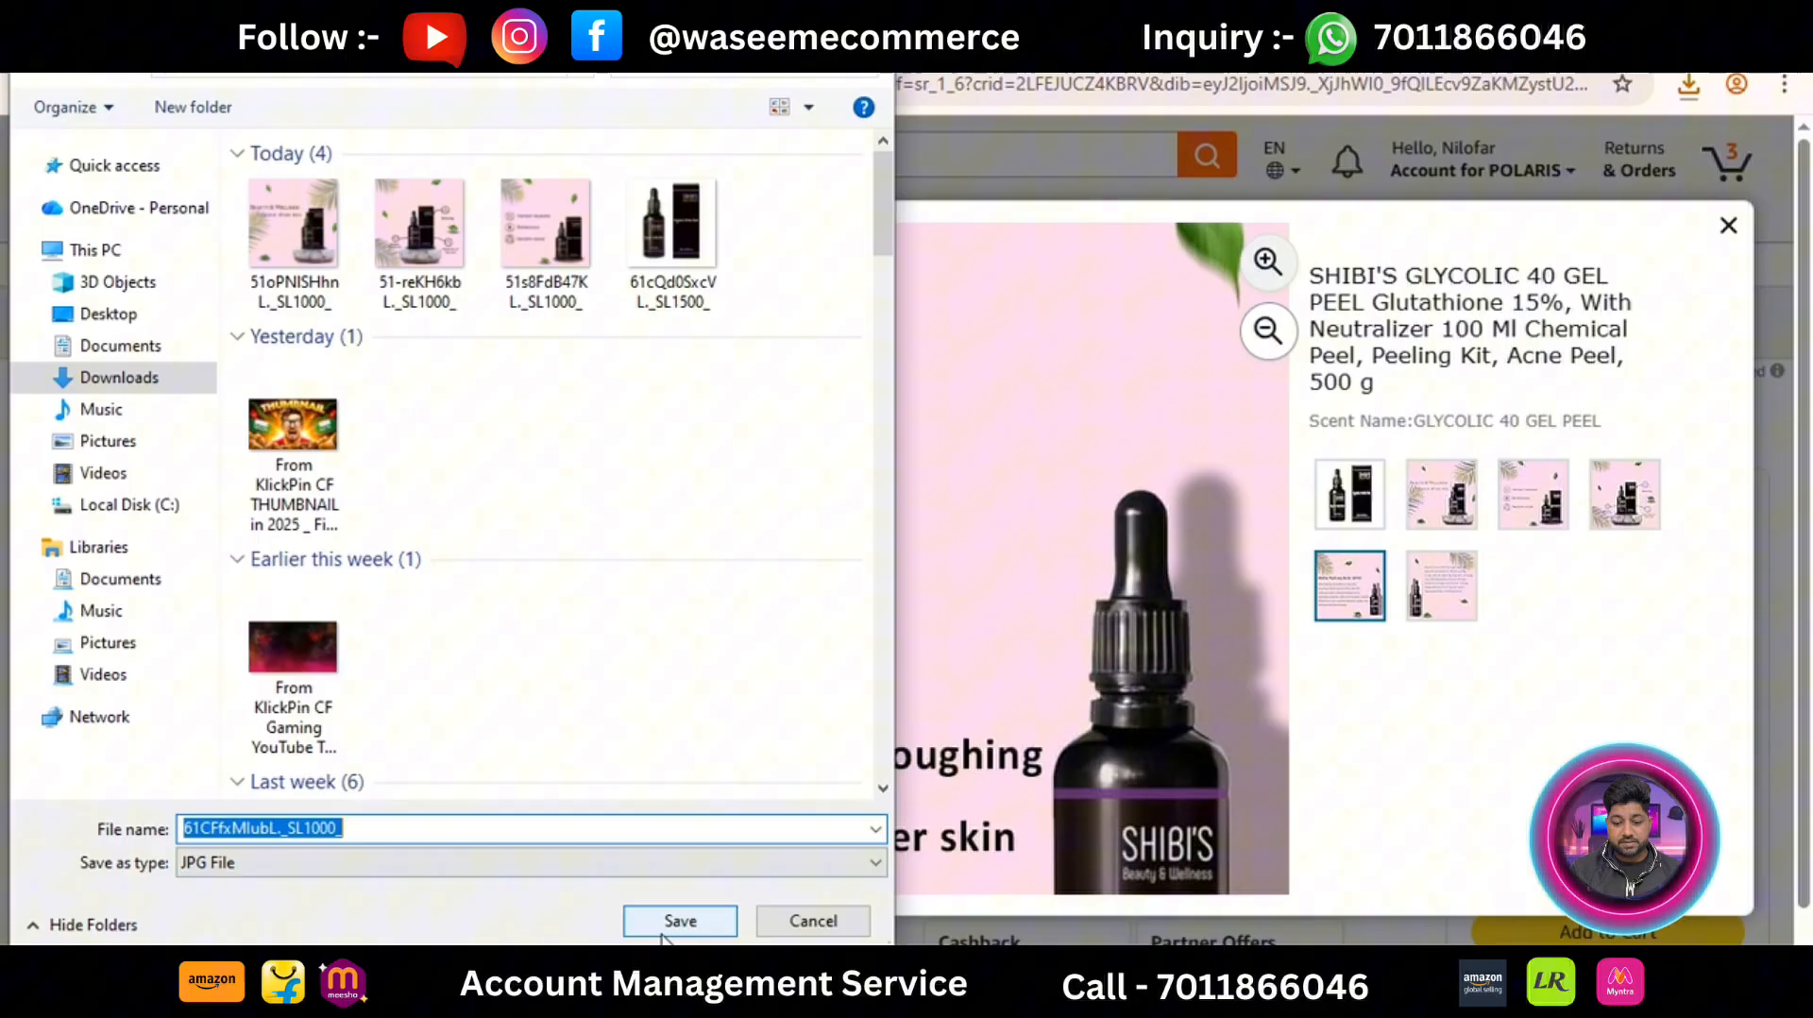
left_click(665, 931)
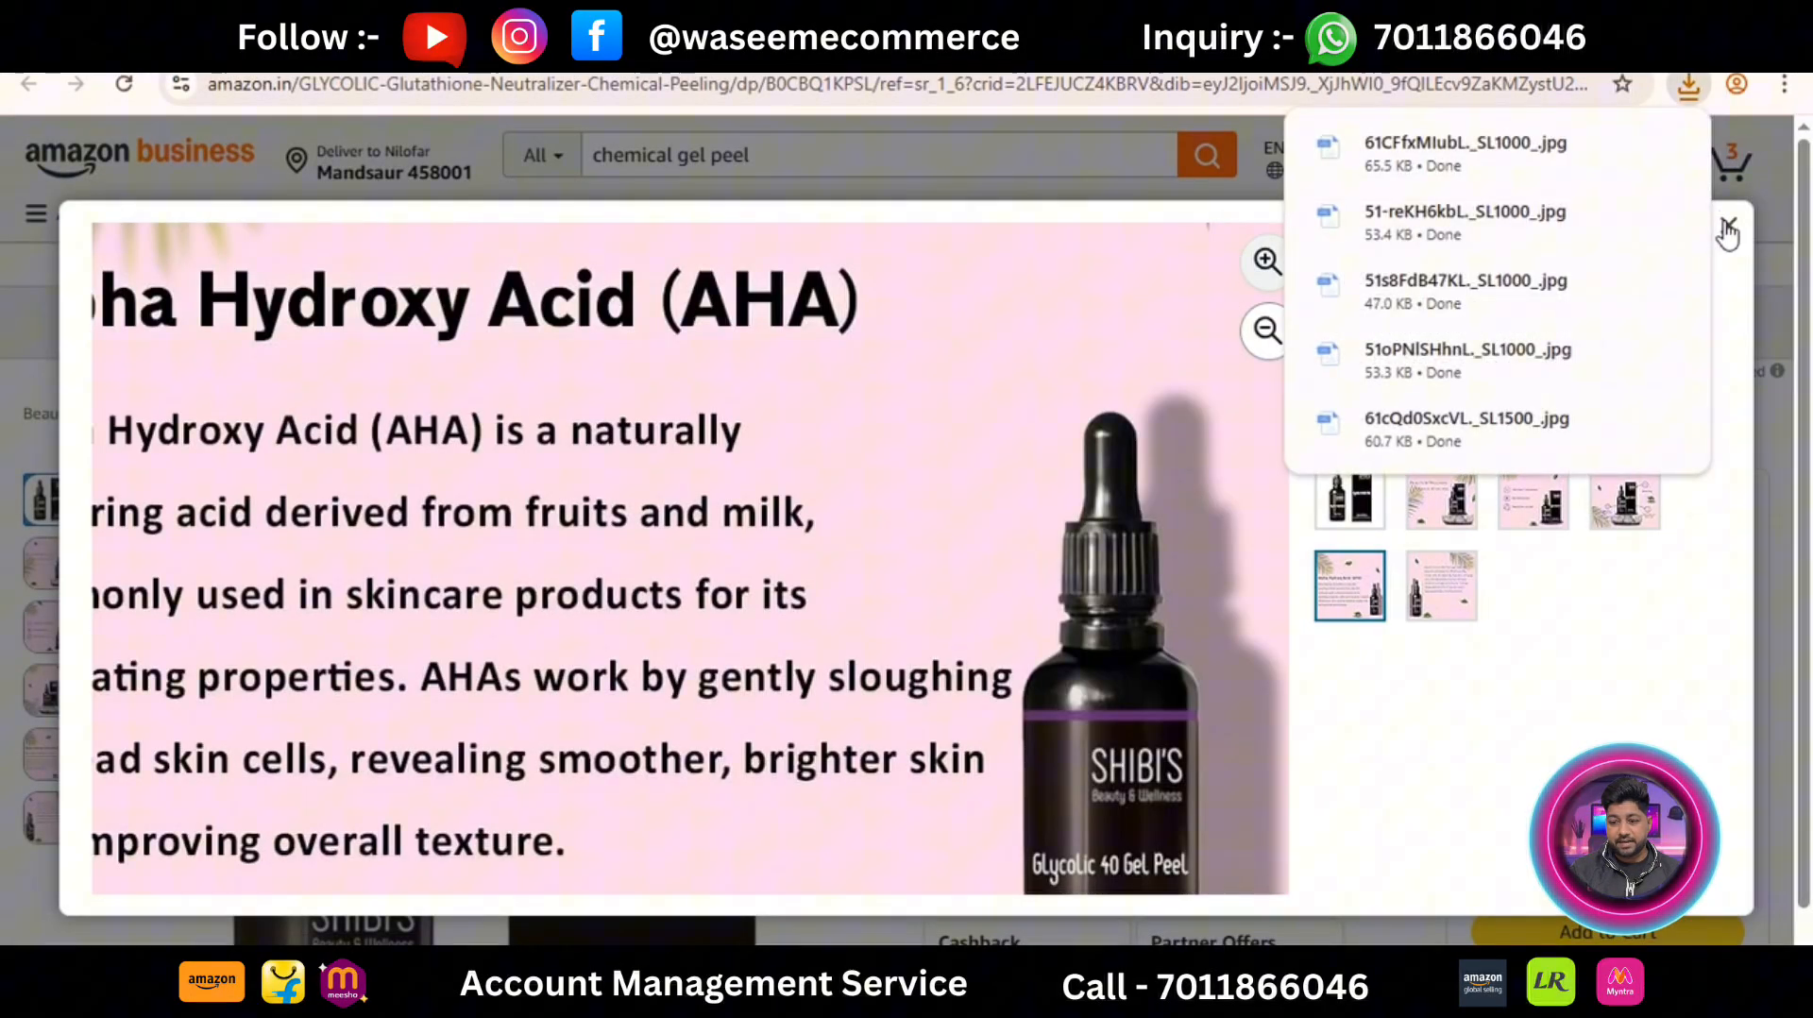
left_click(1727, 226)
Step: Back in the Meesho catalog, add 61cQd0SxcVL._SL1500_ as the product's front image and continue to the product details
scroll(1460, 257, "down", 3)
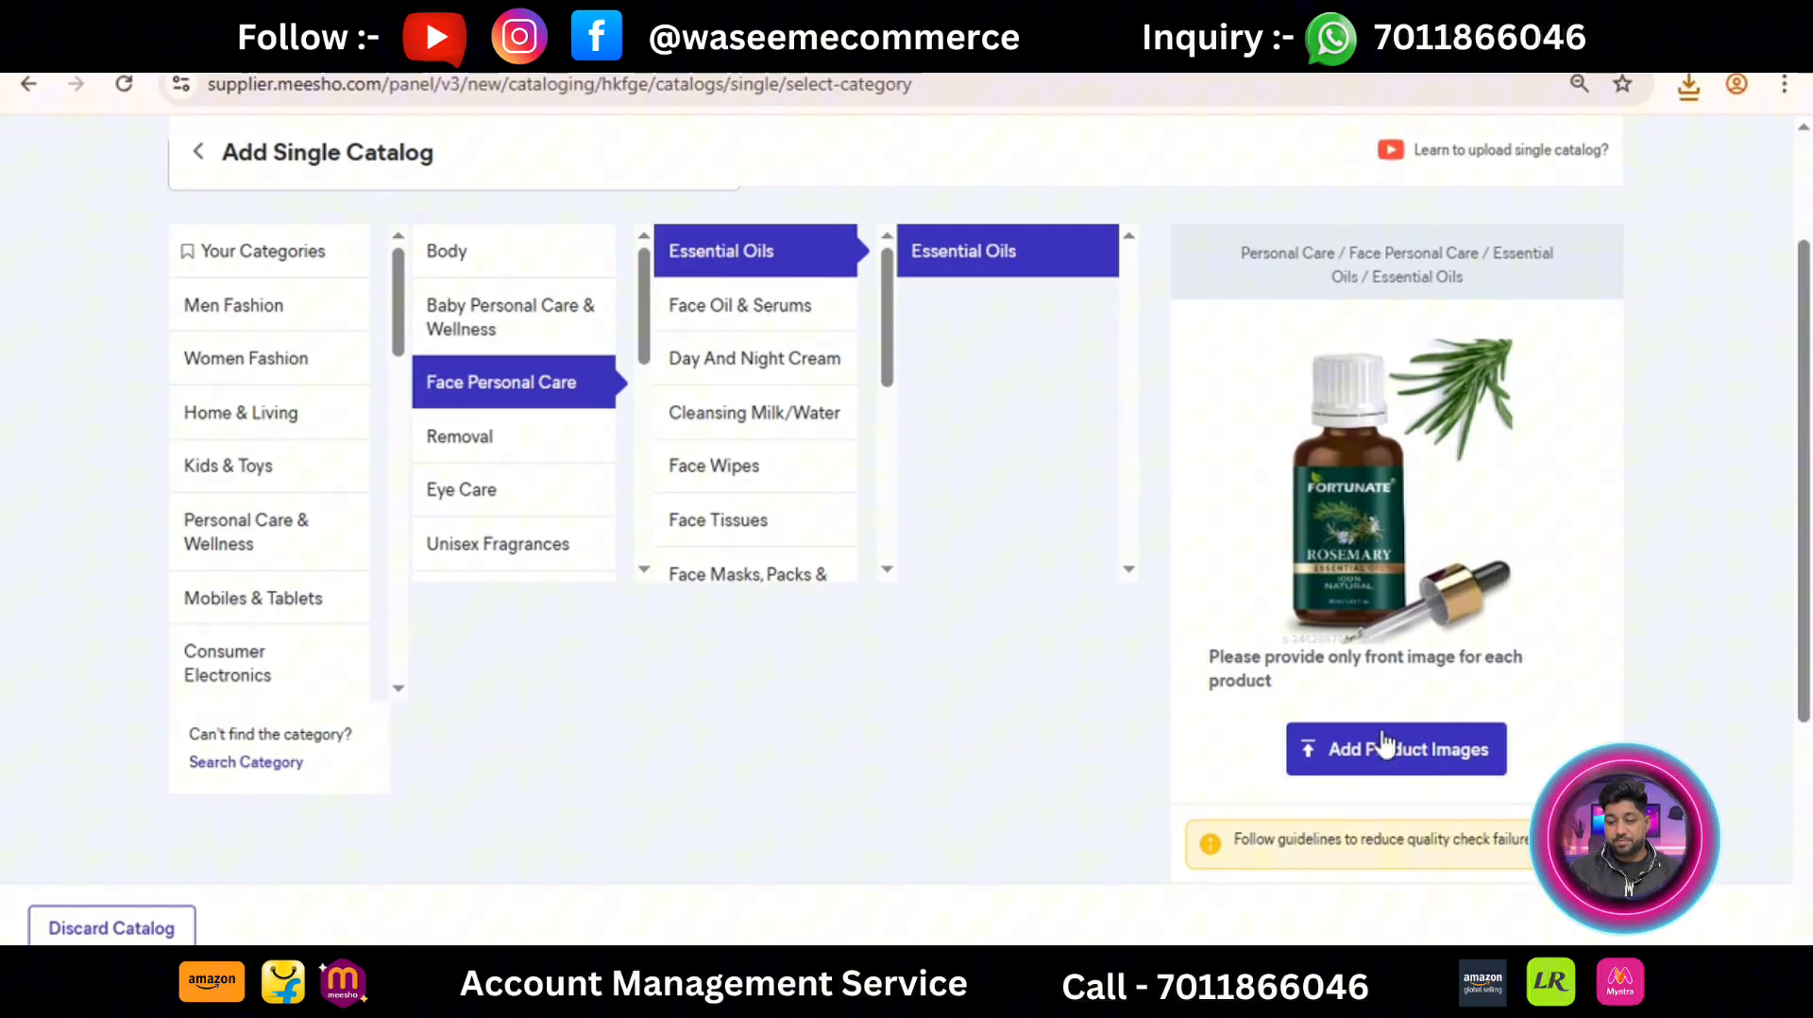
left_click(1384, 746)
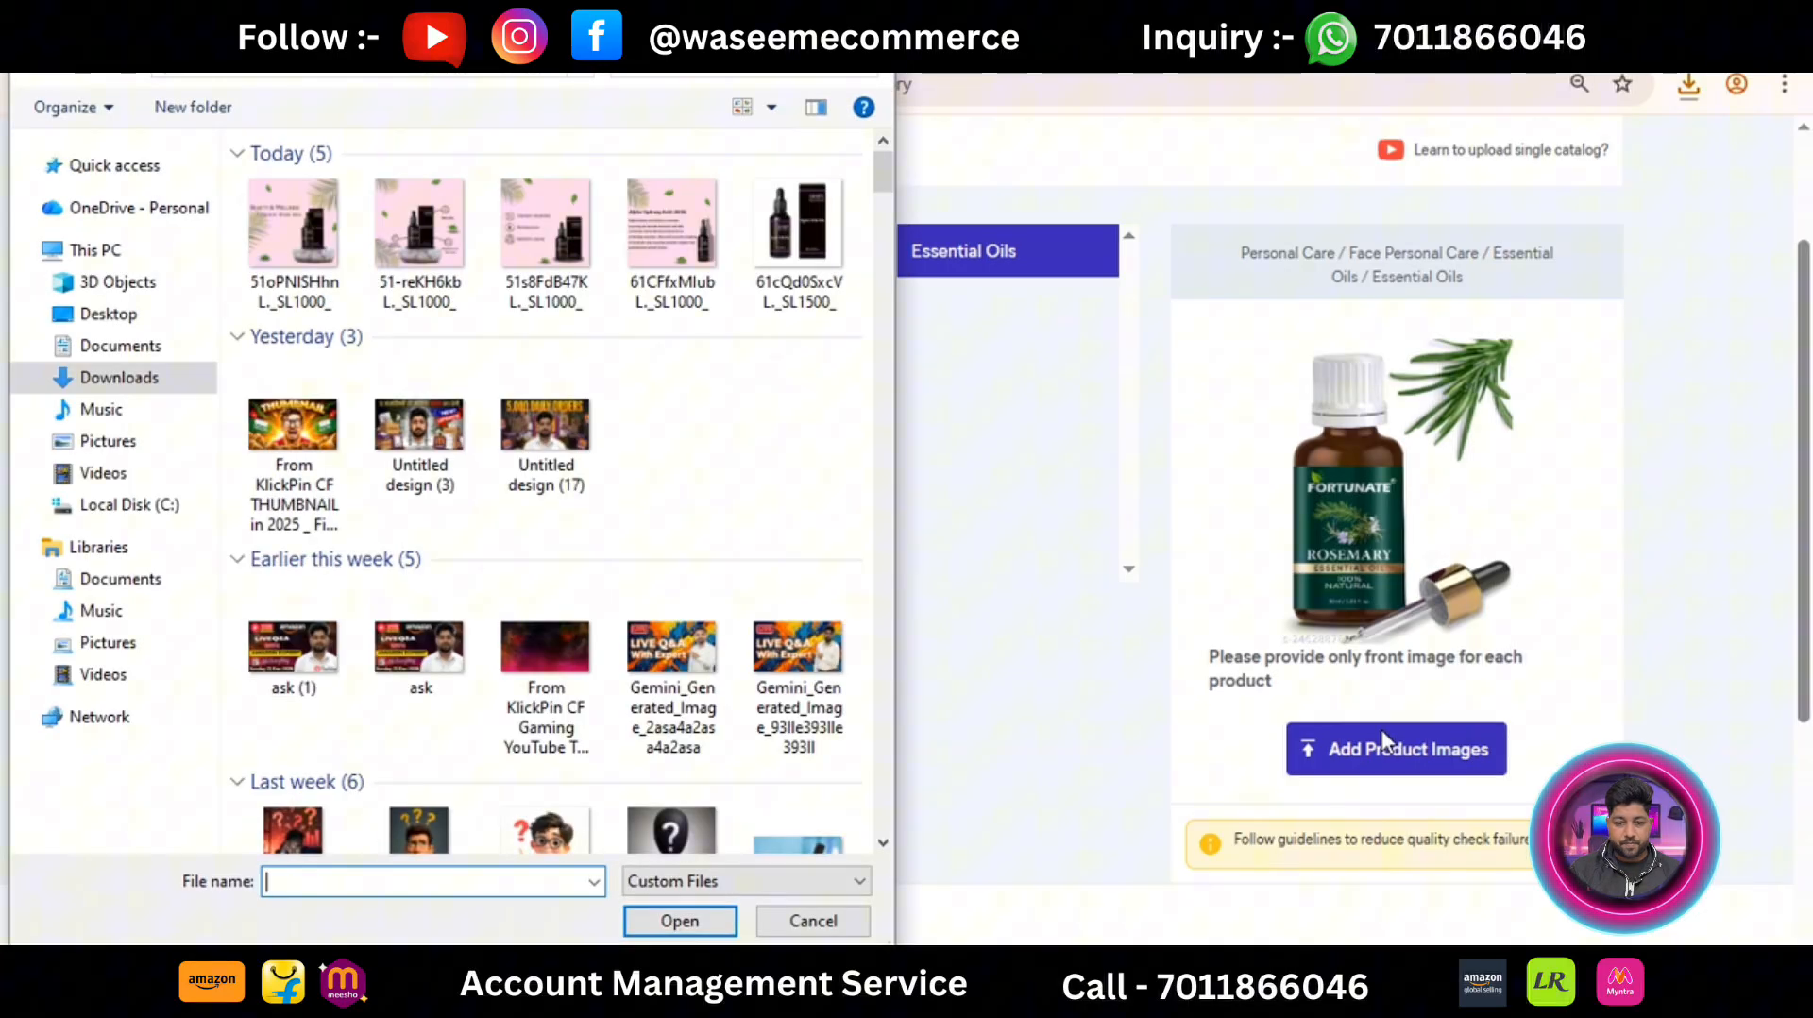
left_click(798, 239)
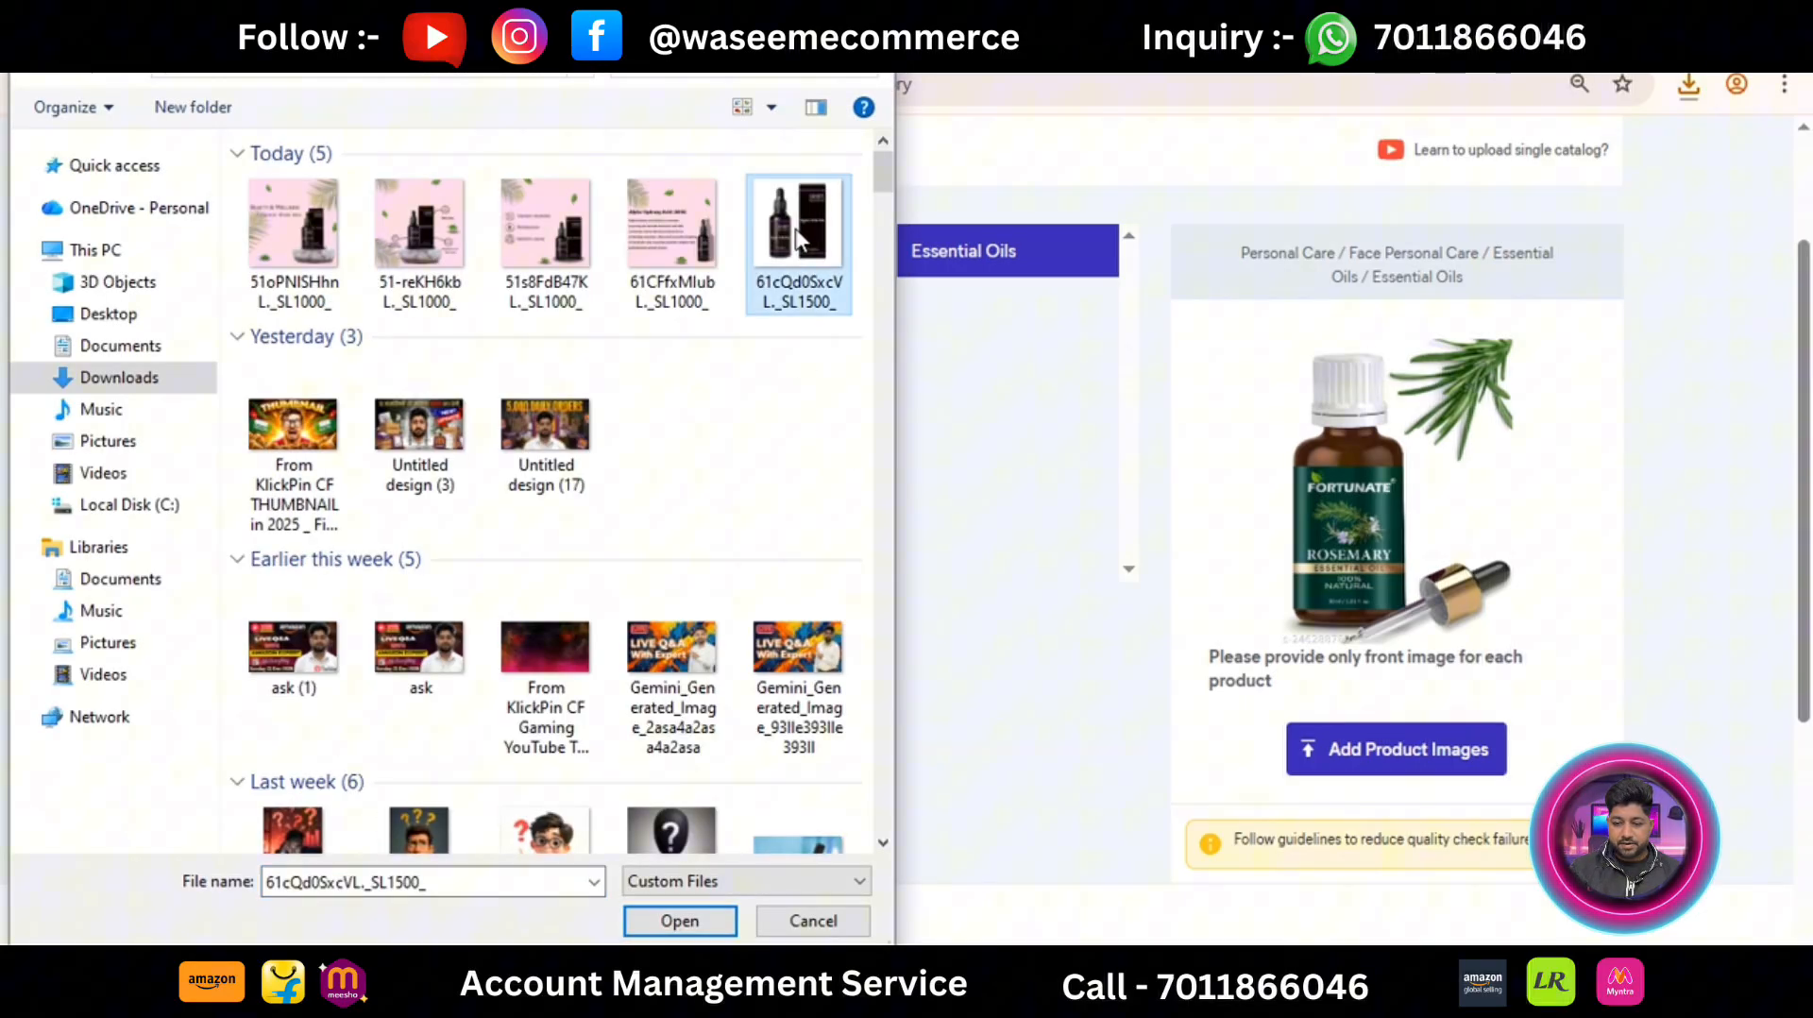
double_click(799, 240)
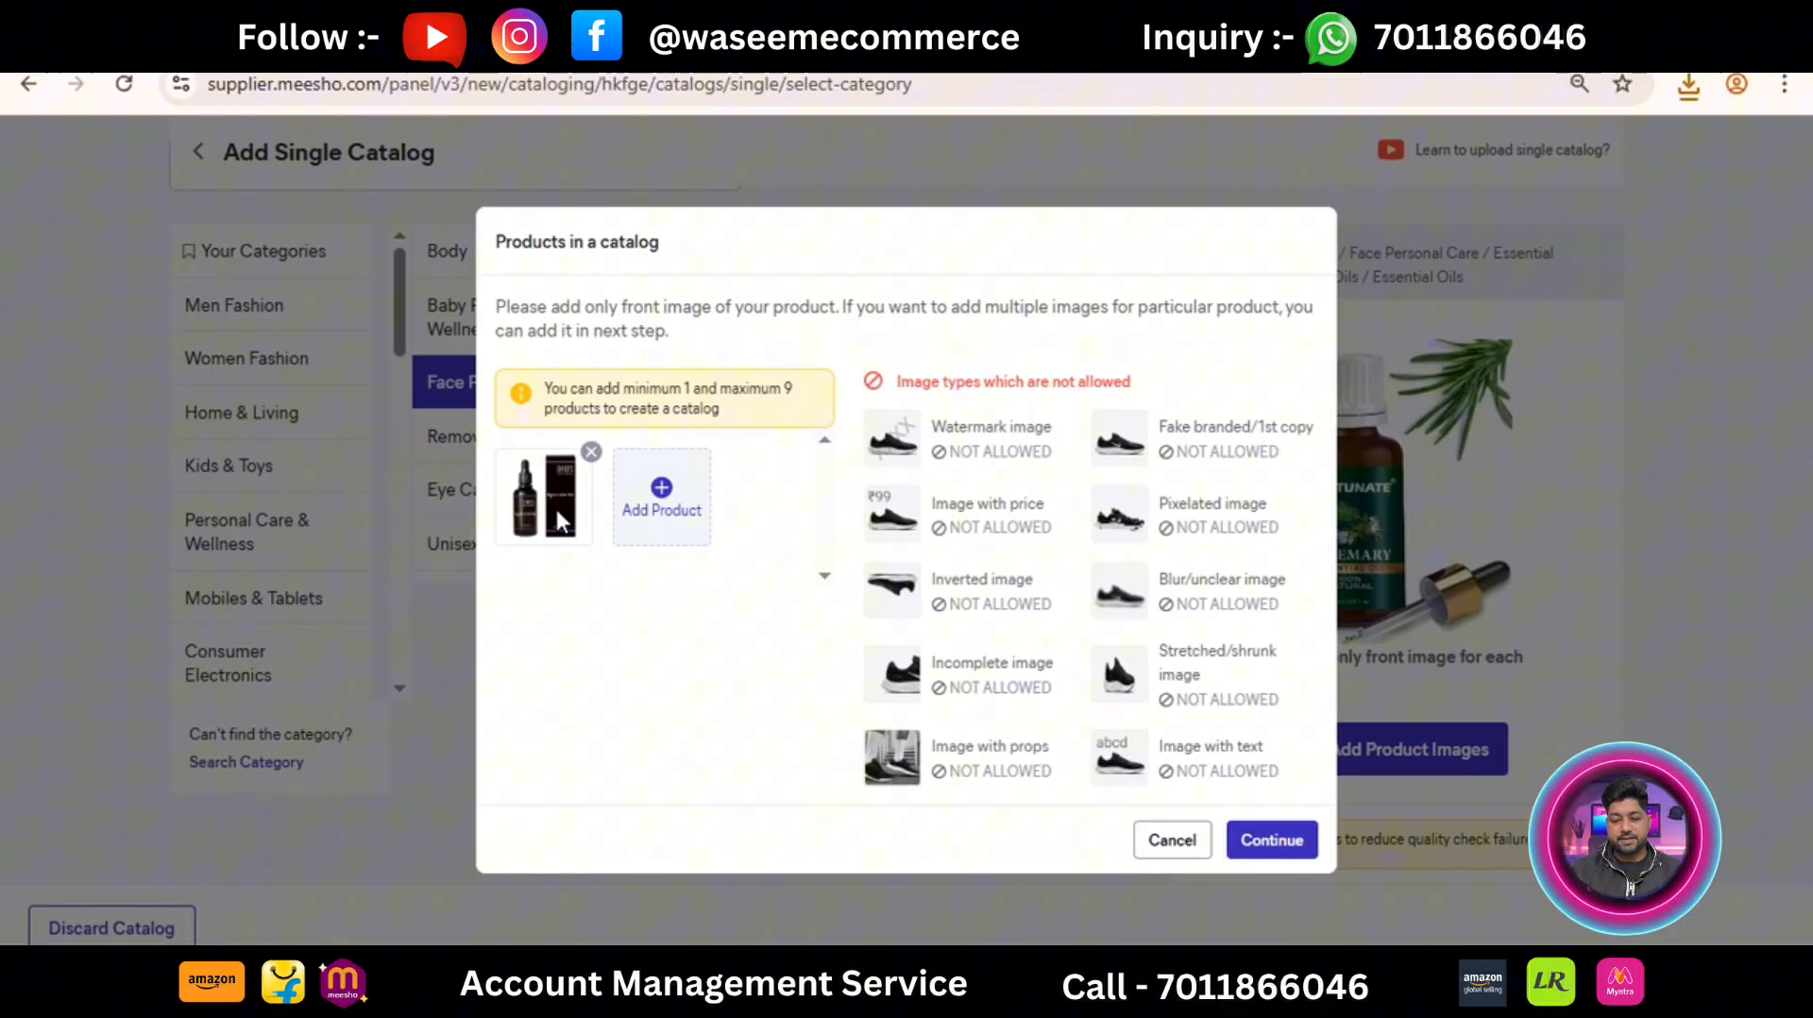
left_click(1247, 839)
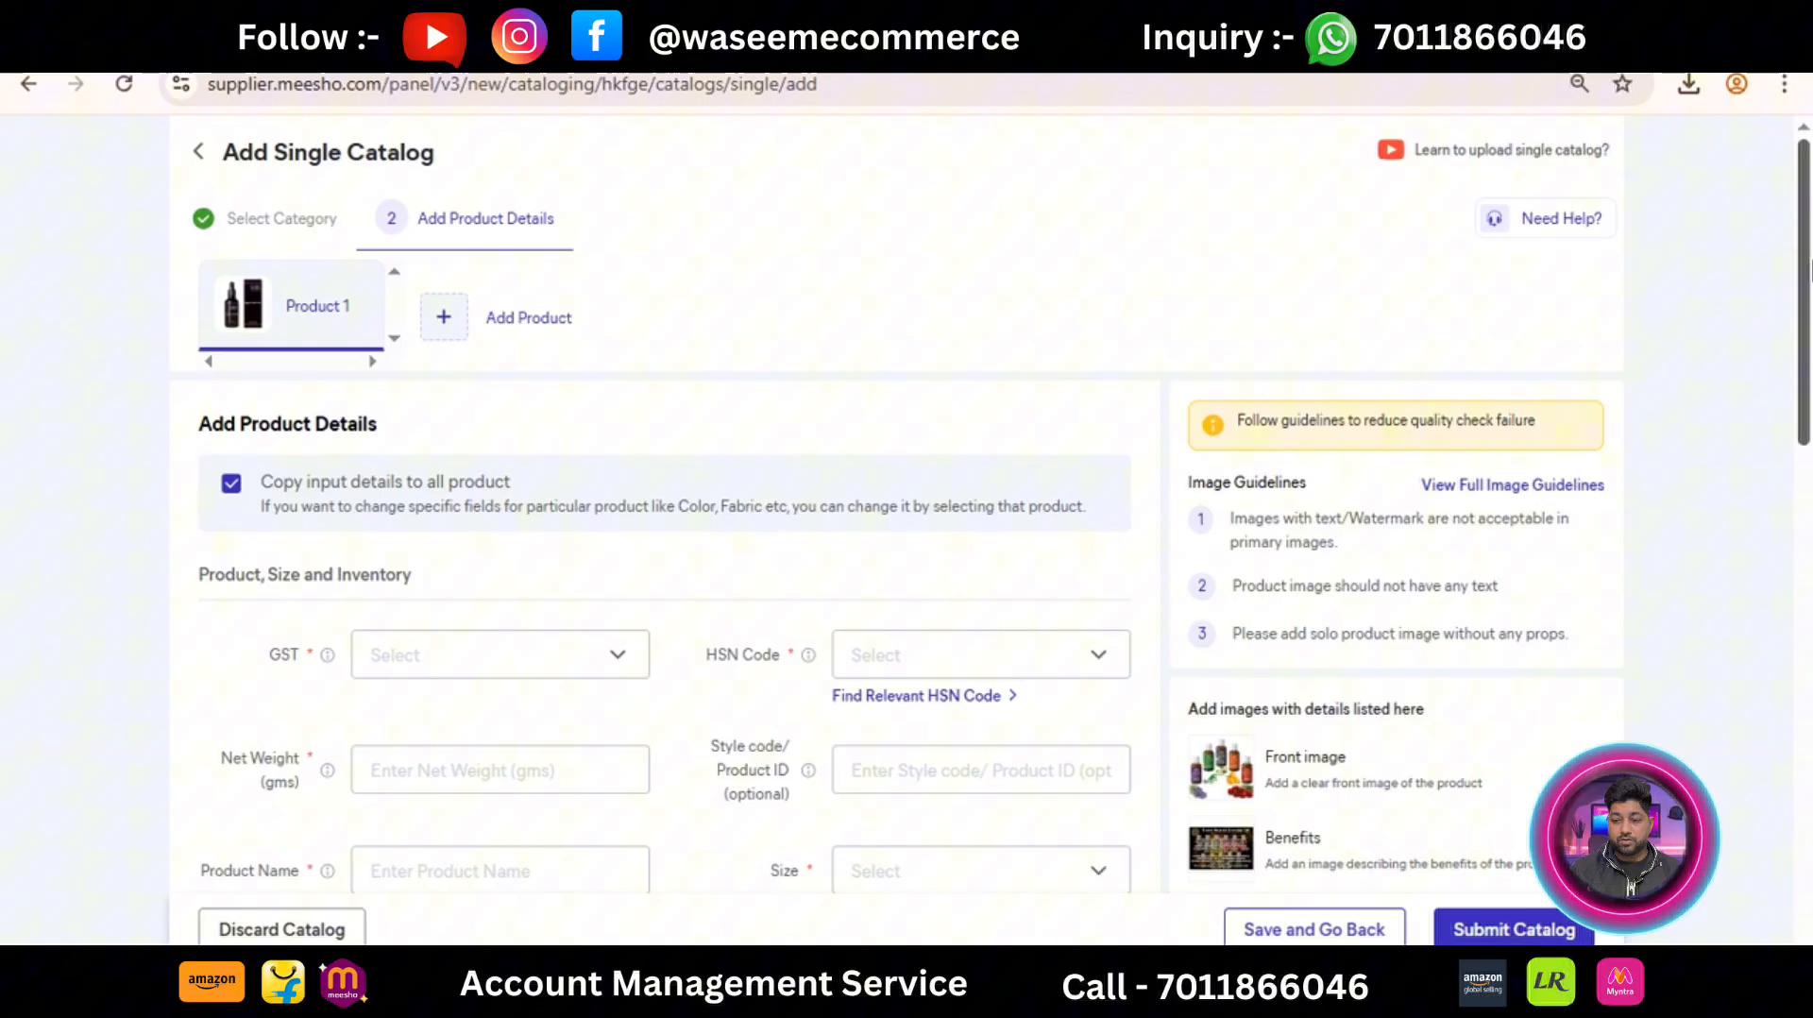
Step: Set the product's GST to 5 and its HSN code to 151190
left_click_drag(1808, 269, 1809, 331)
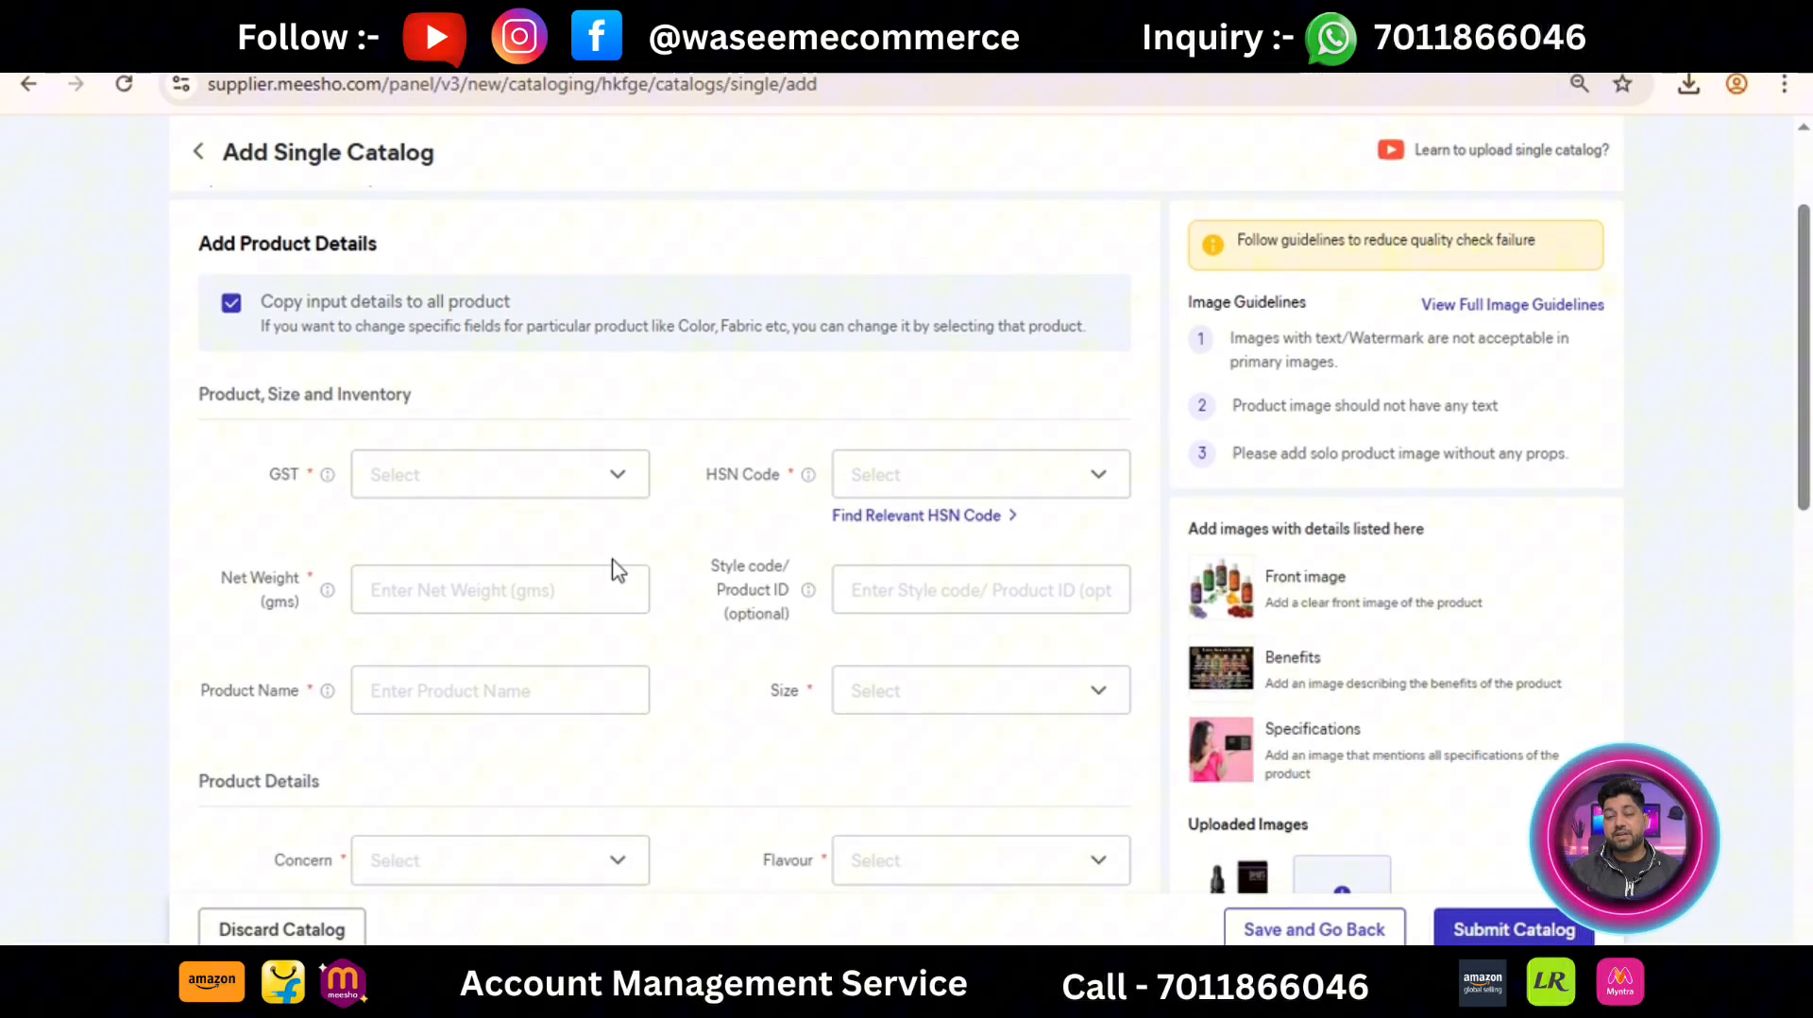
left_click(589, 493)
left_click(590, 493)
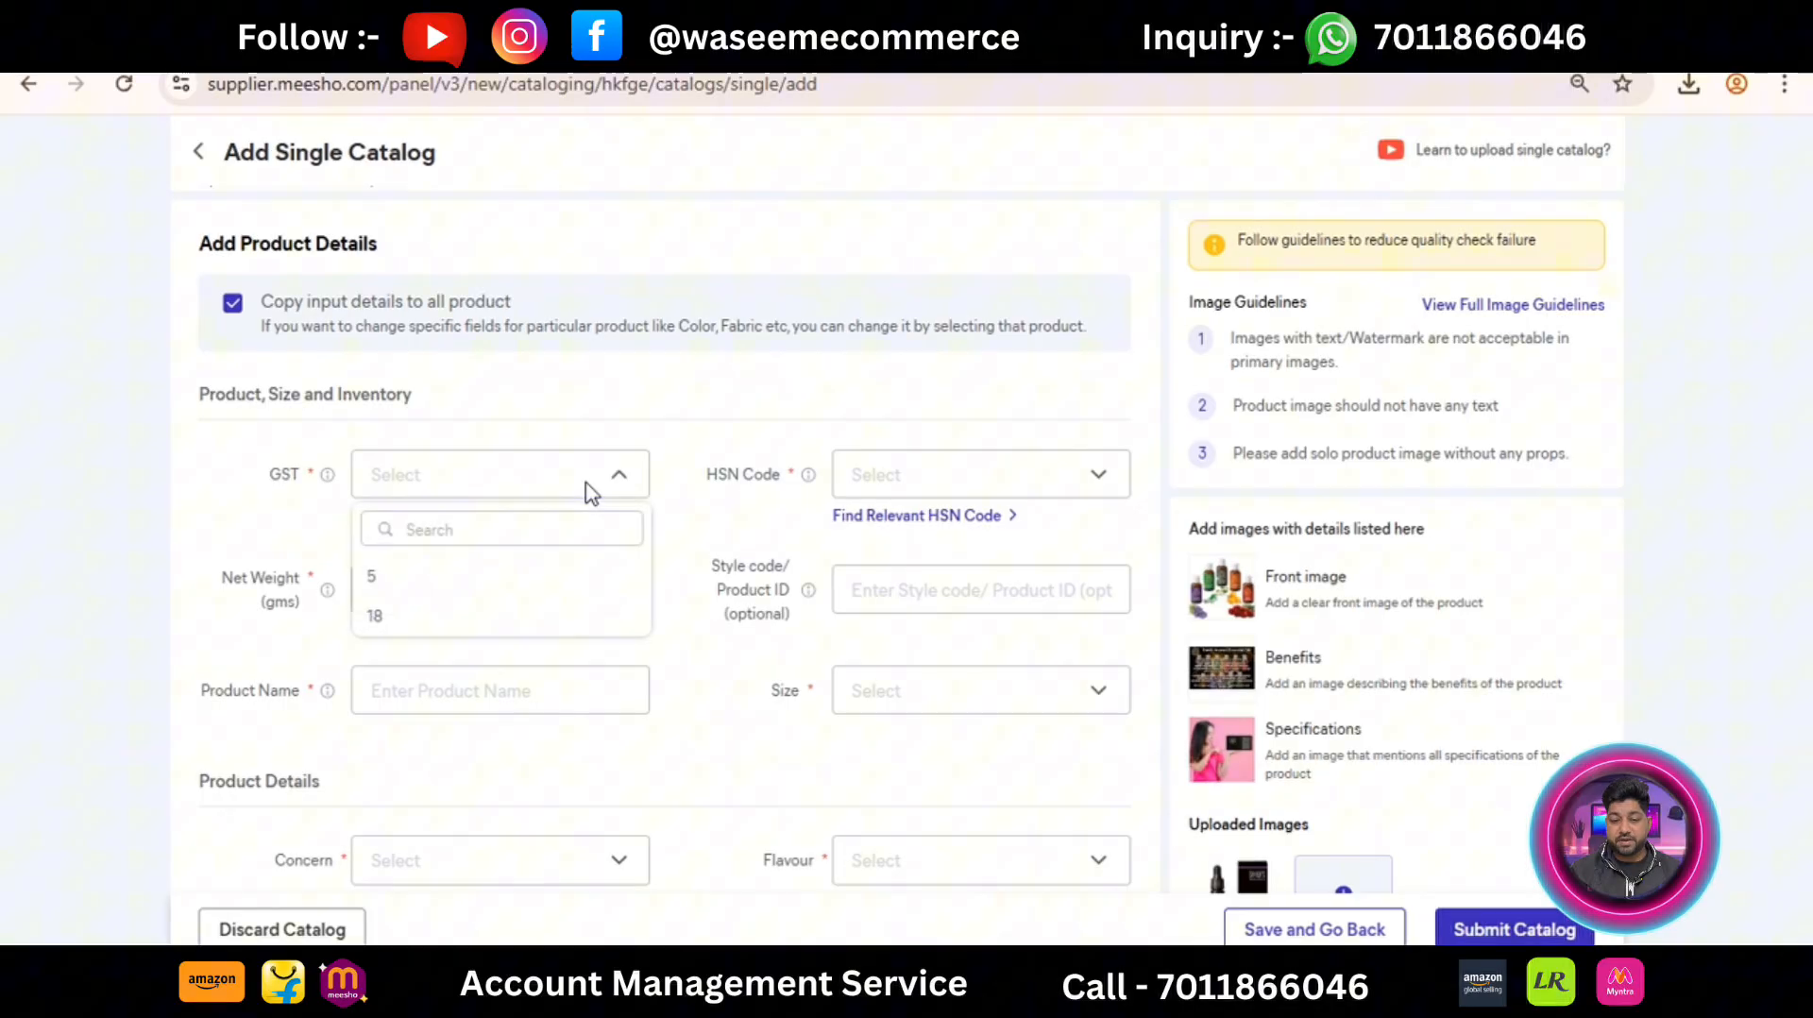
left_click(505, 588)
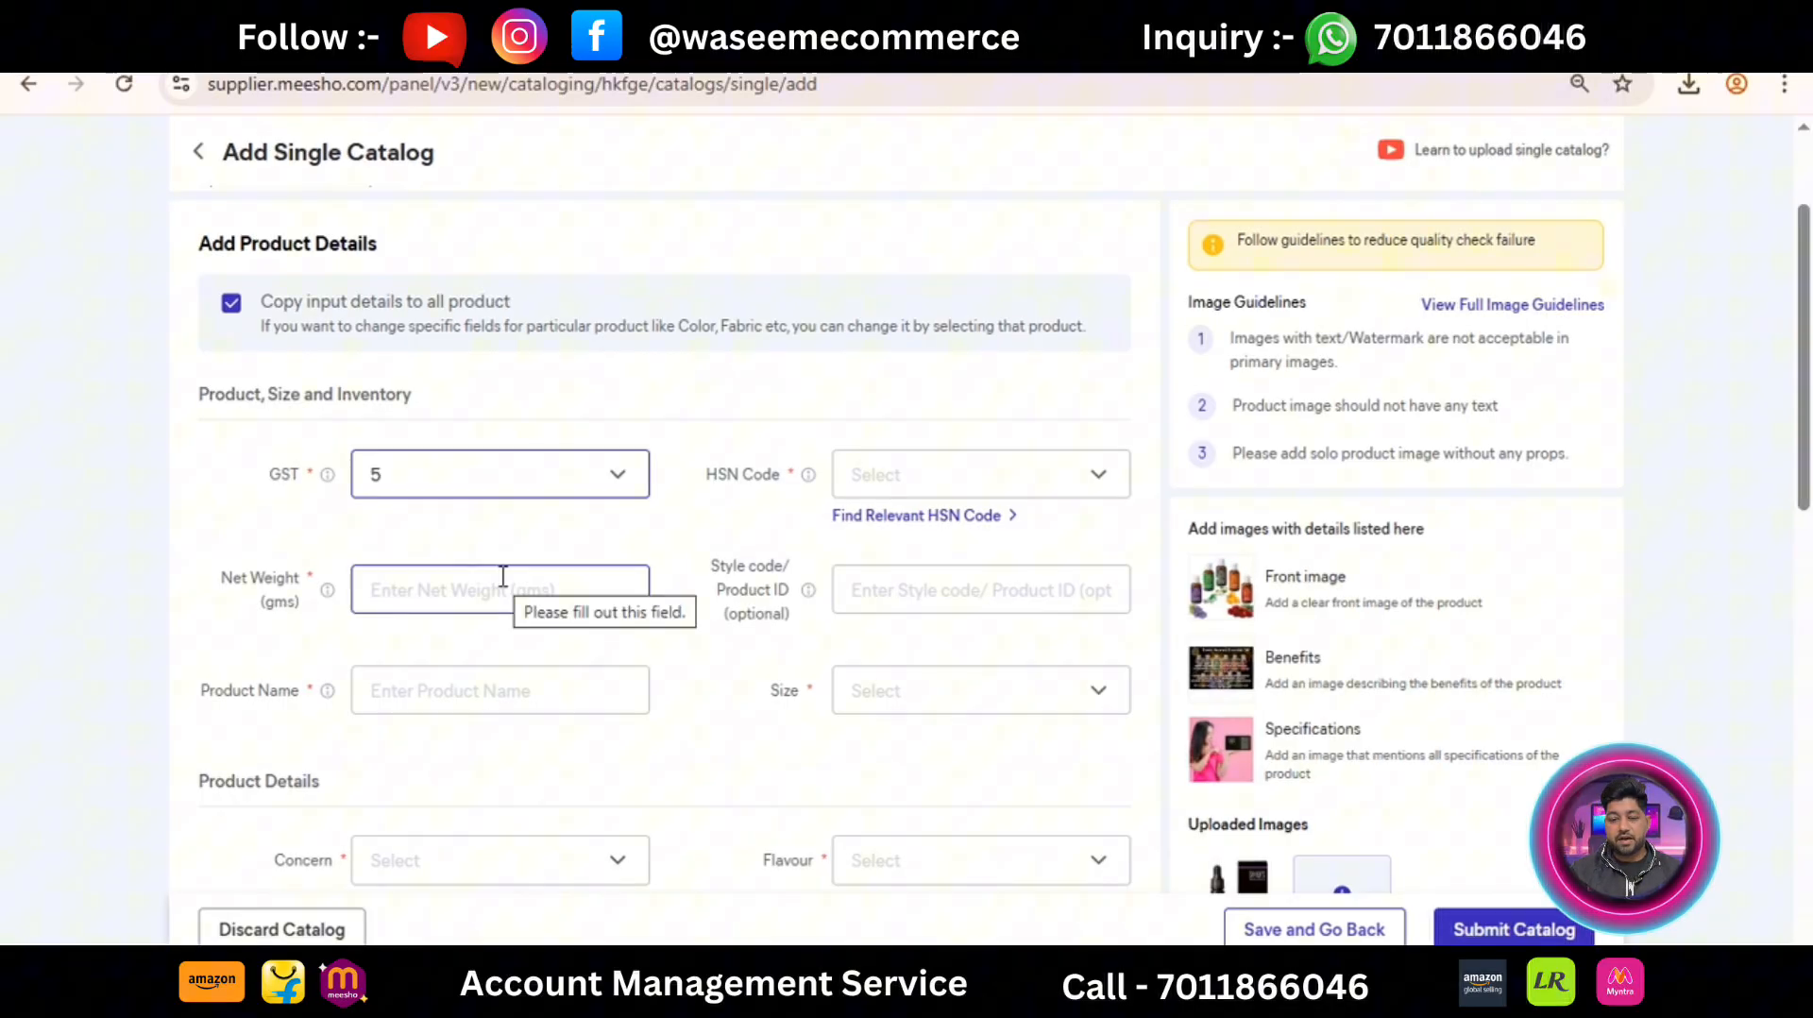
left_click(1061, 481)
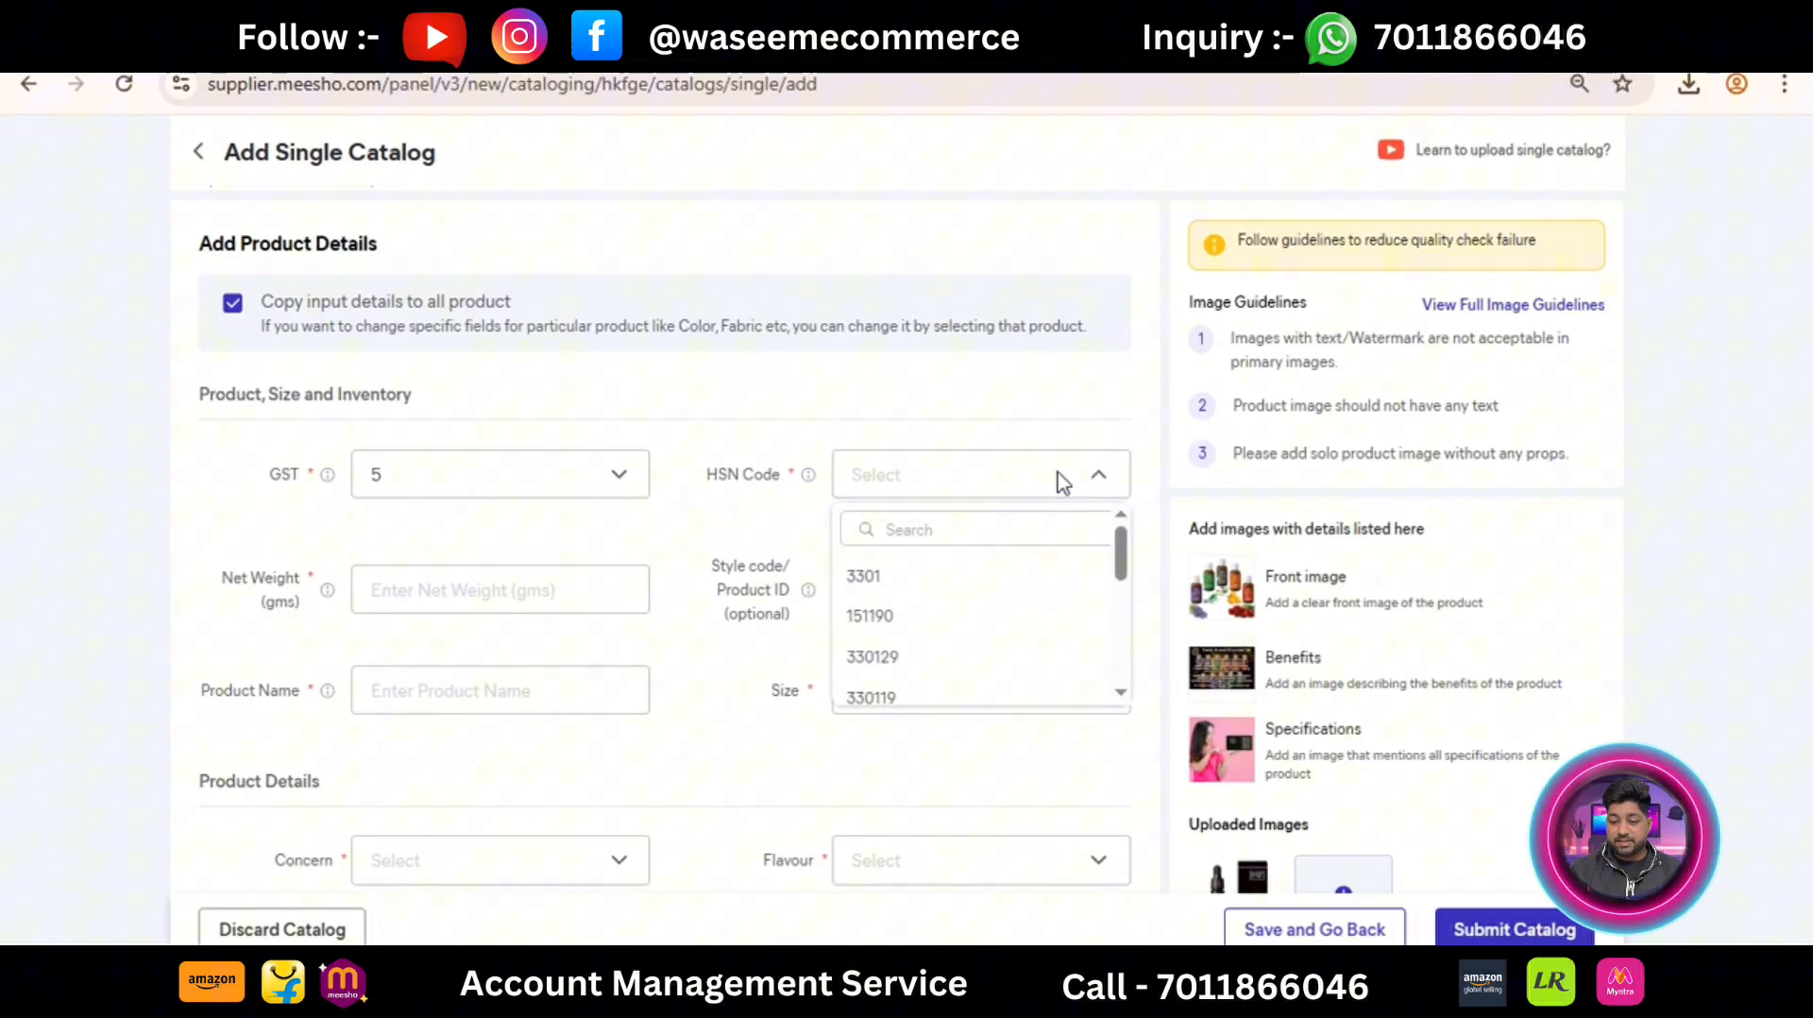
left_click(948, 628)
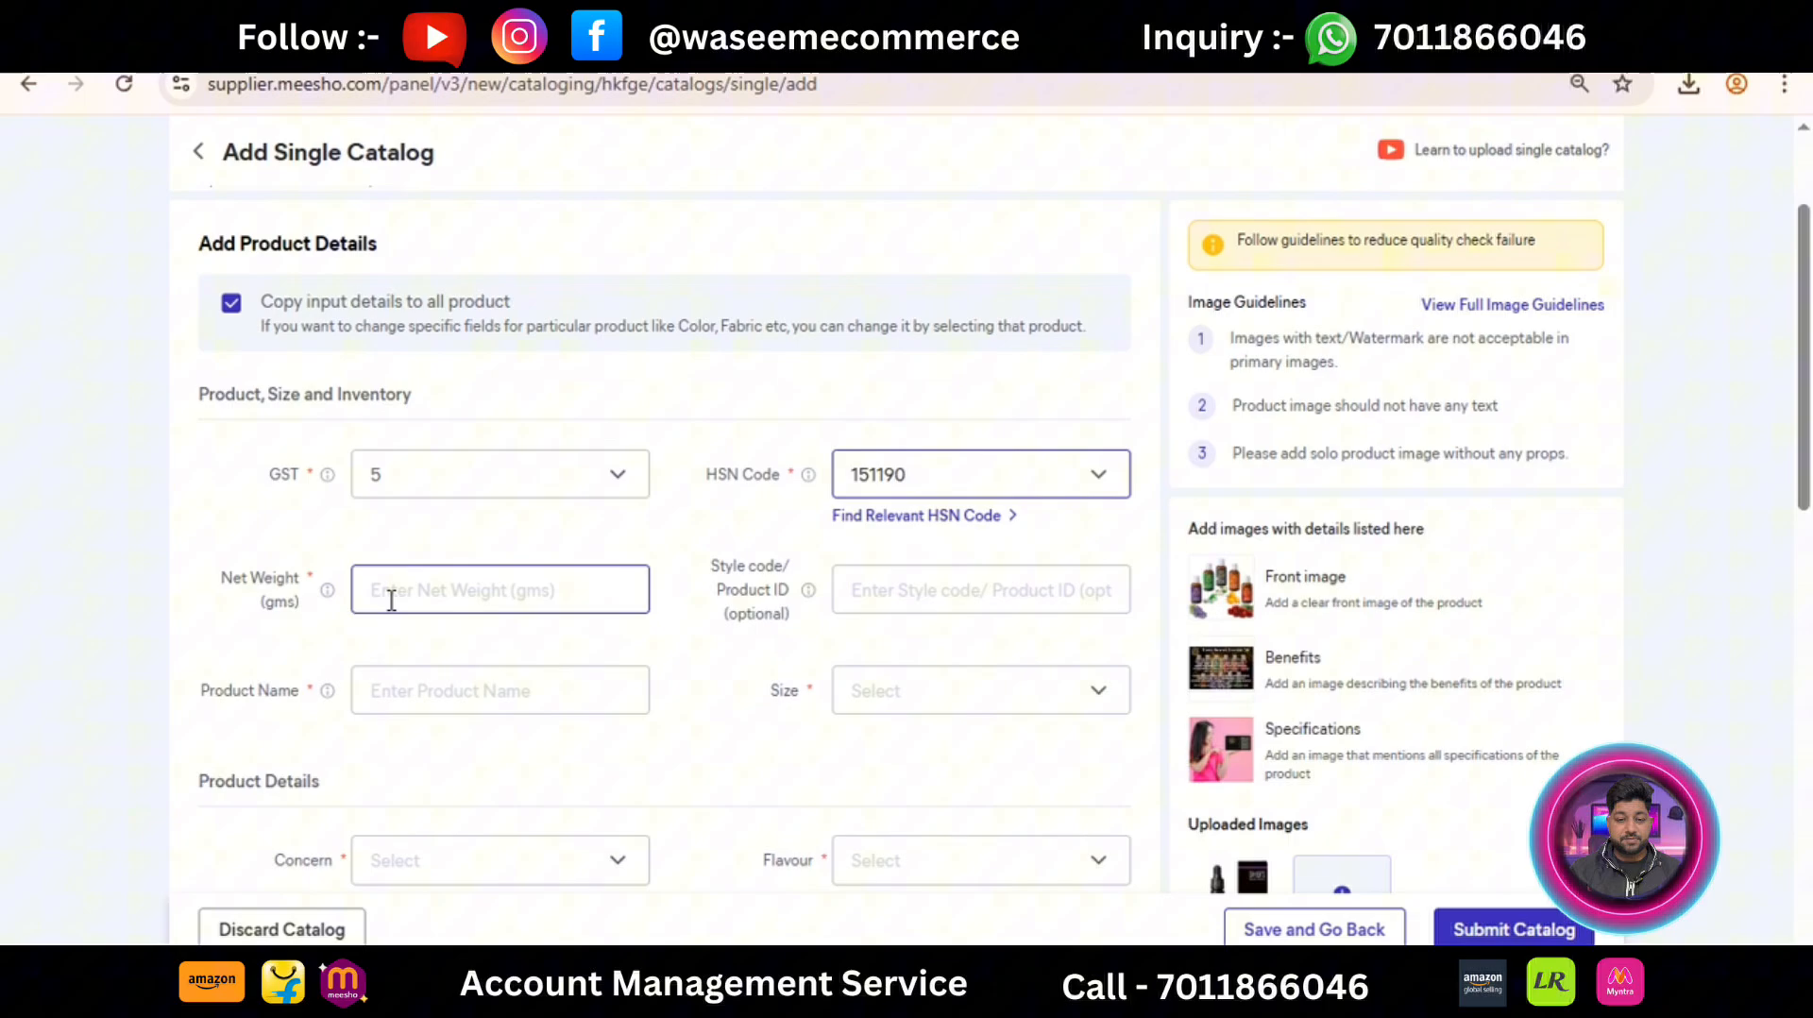
Step: Enter a net weight of 150 grams for the product
left_click(427, 597)
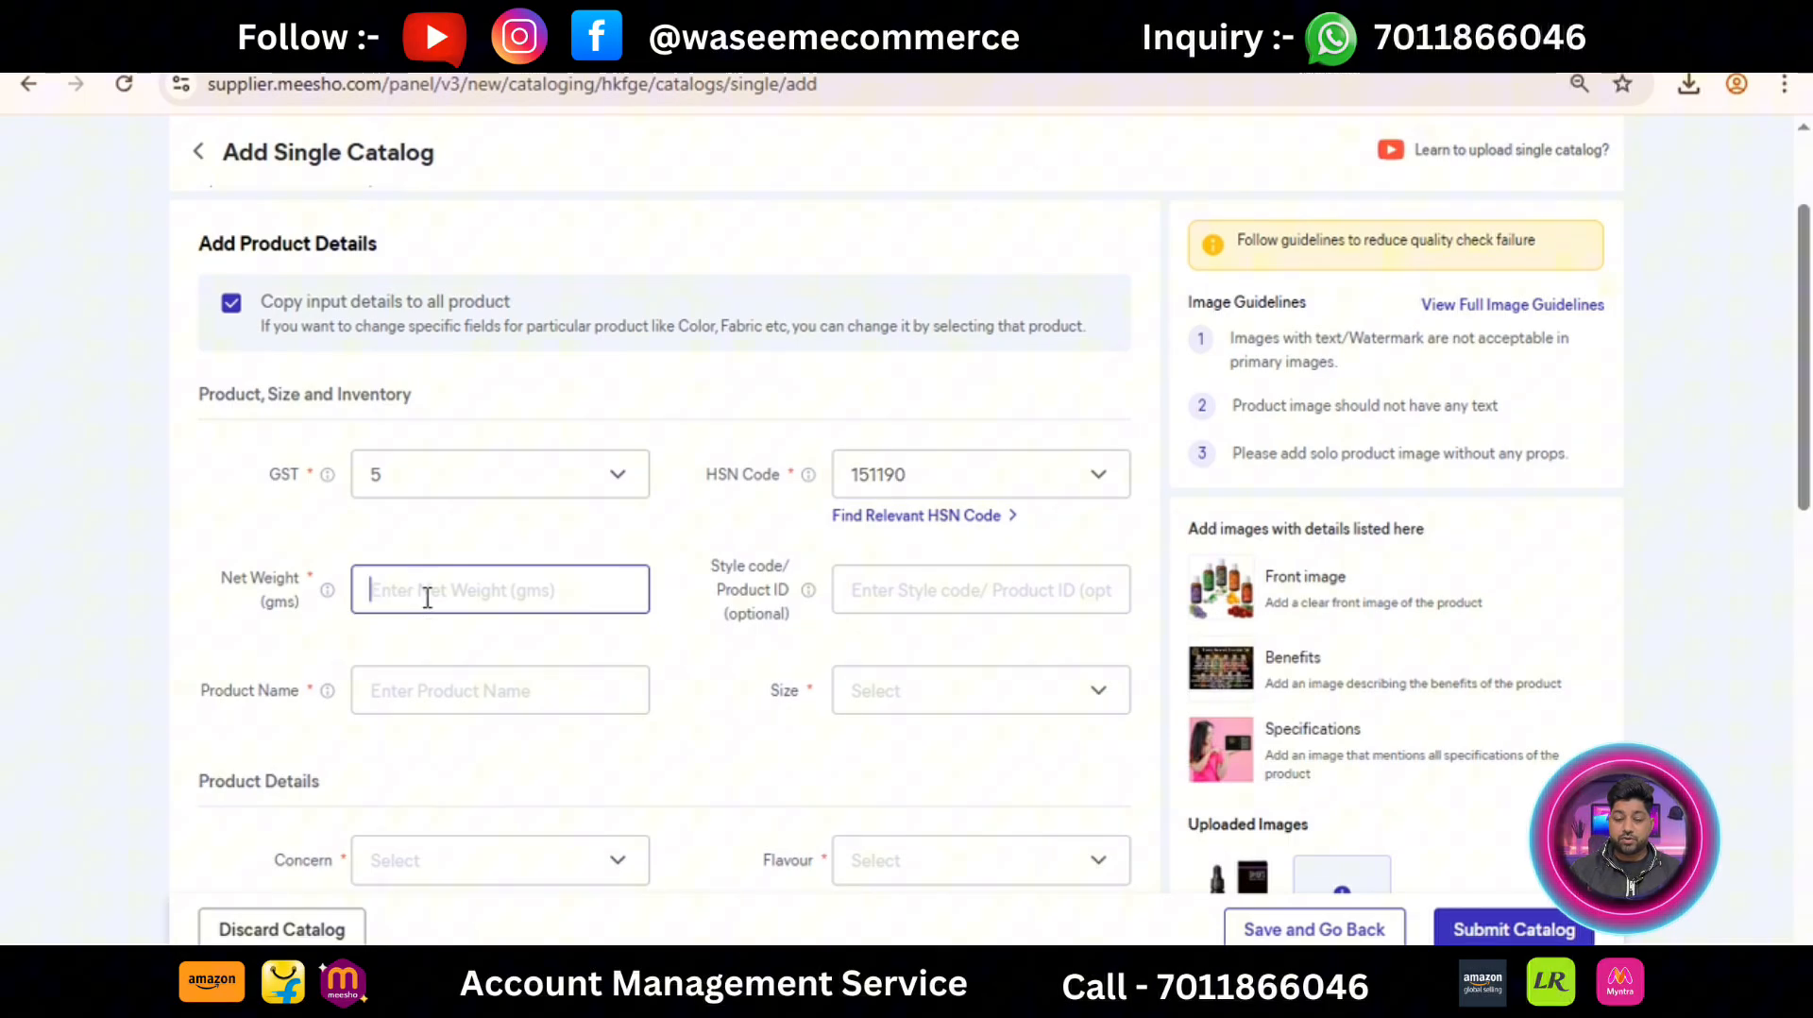
type("150")
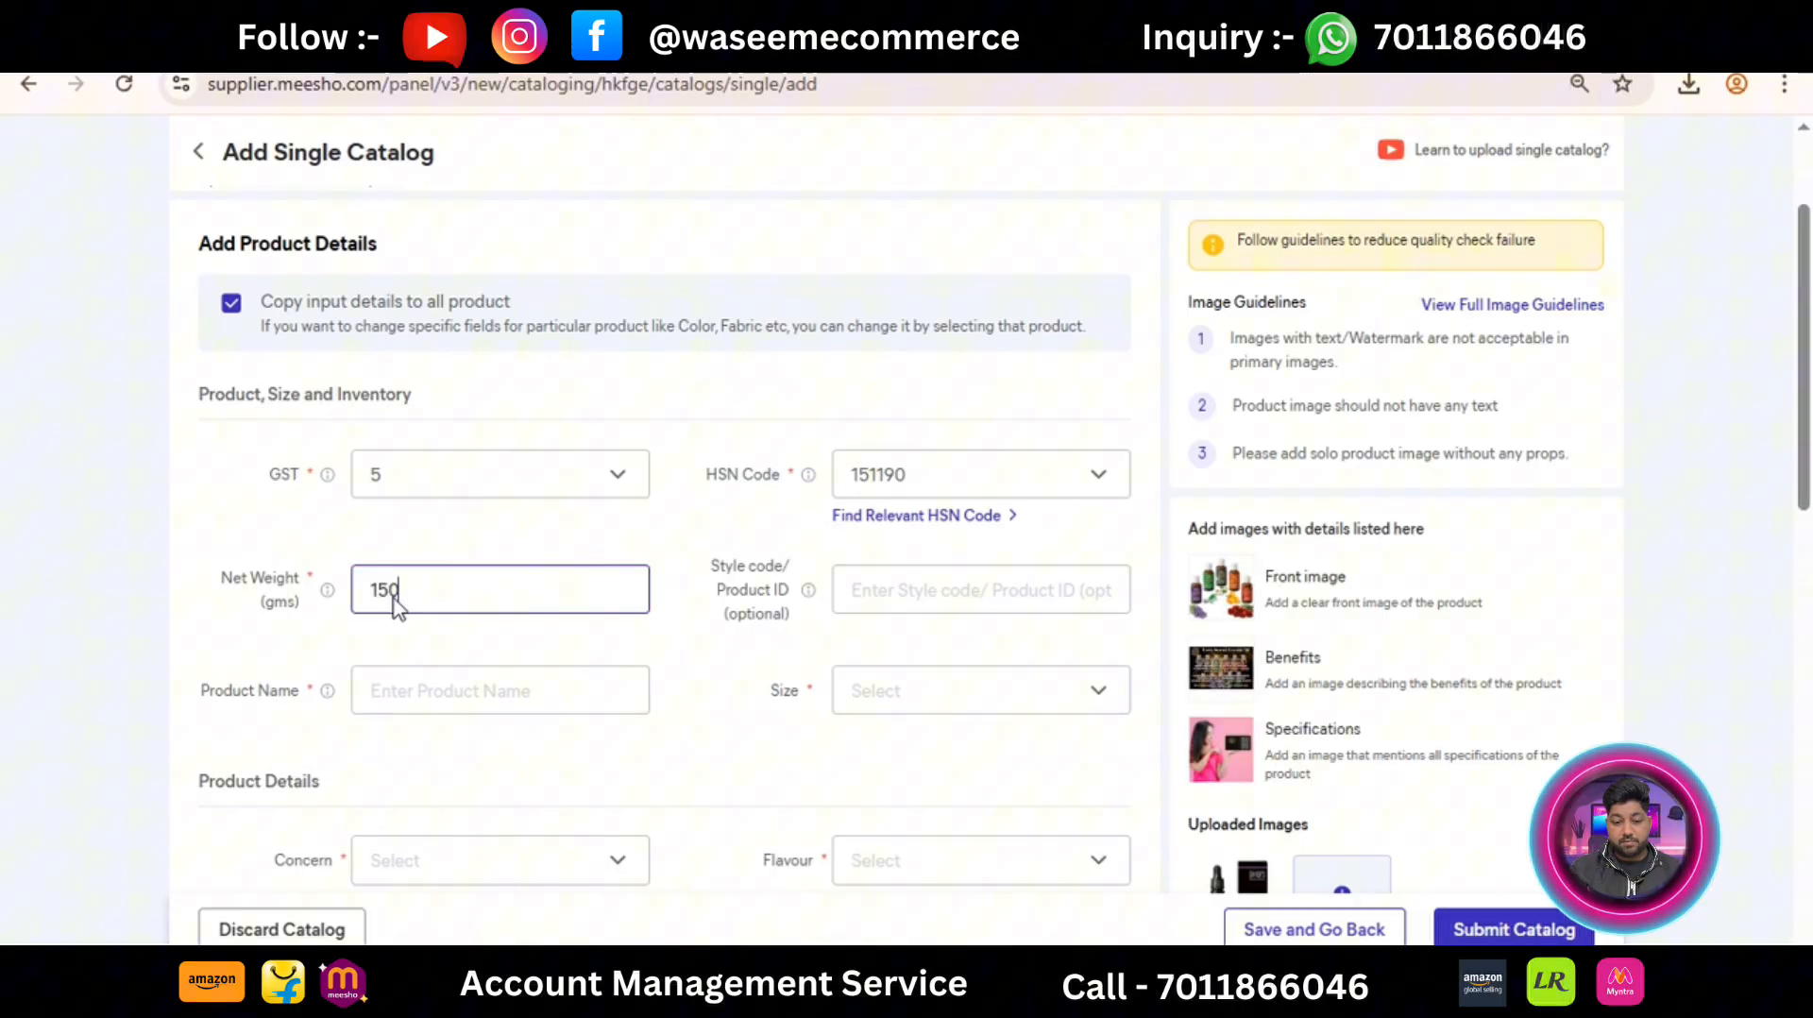
left_click(148, 576)
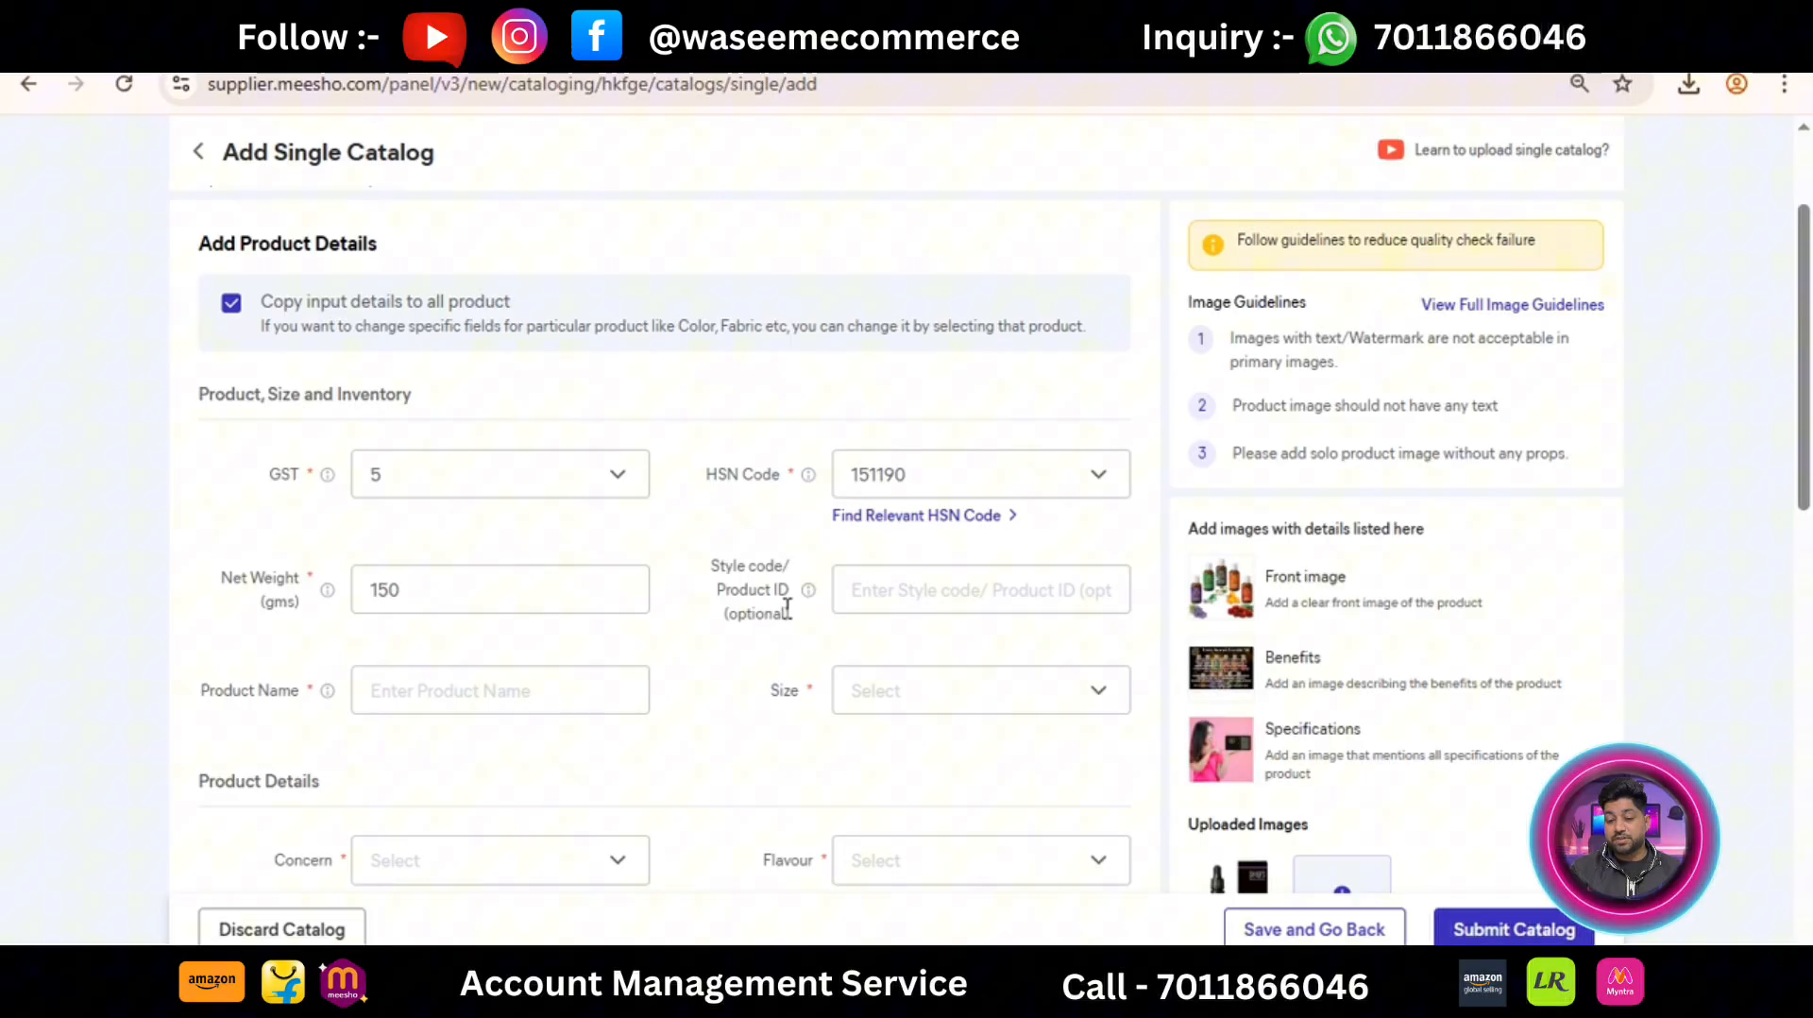
Step: Enter "40 Gel Peel" as the product's style code
left_click(928, 591)
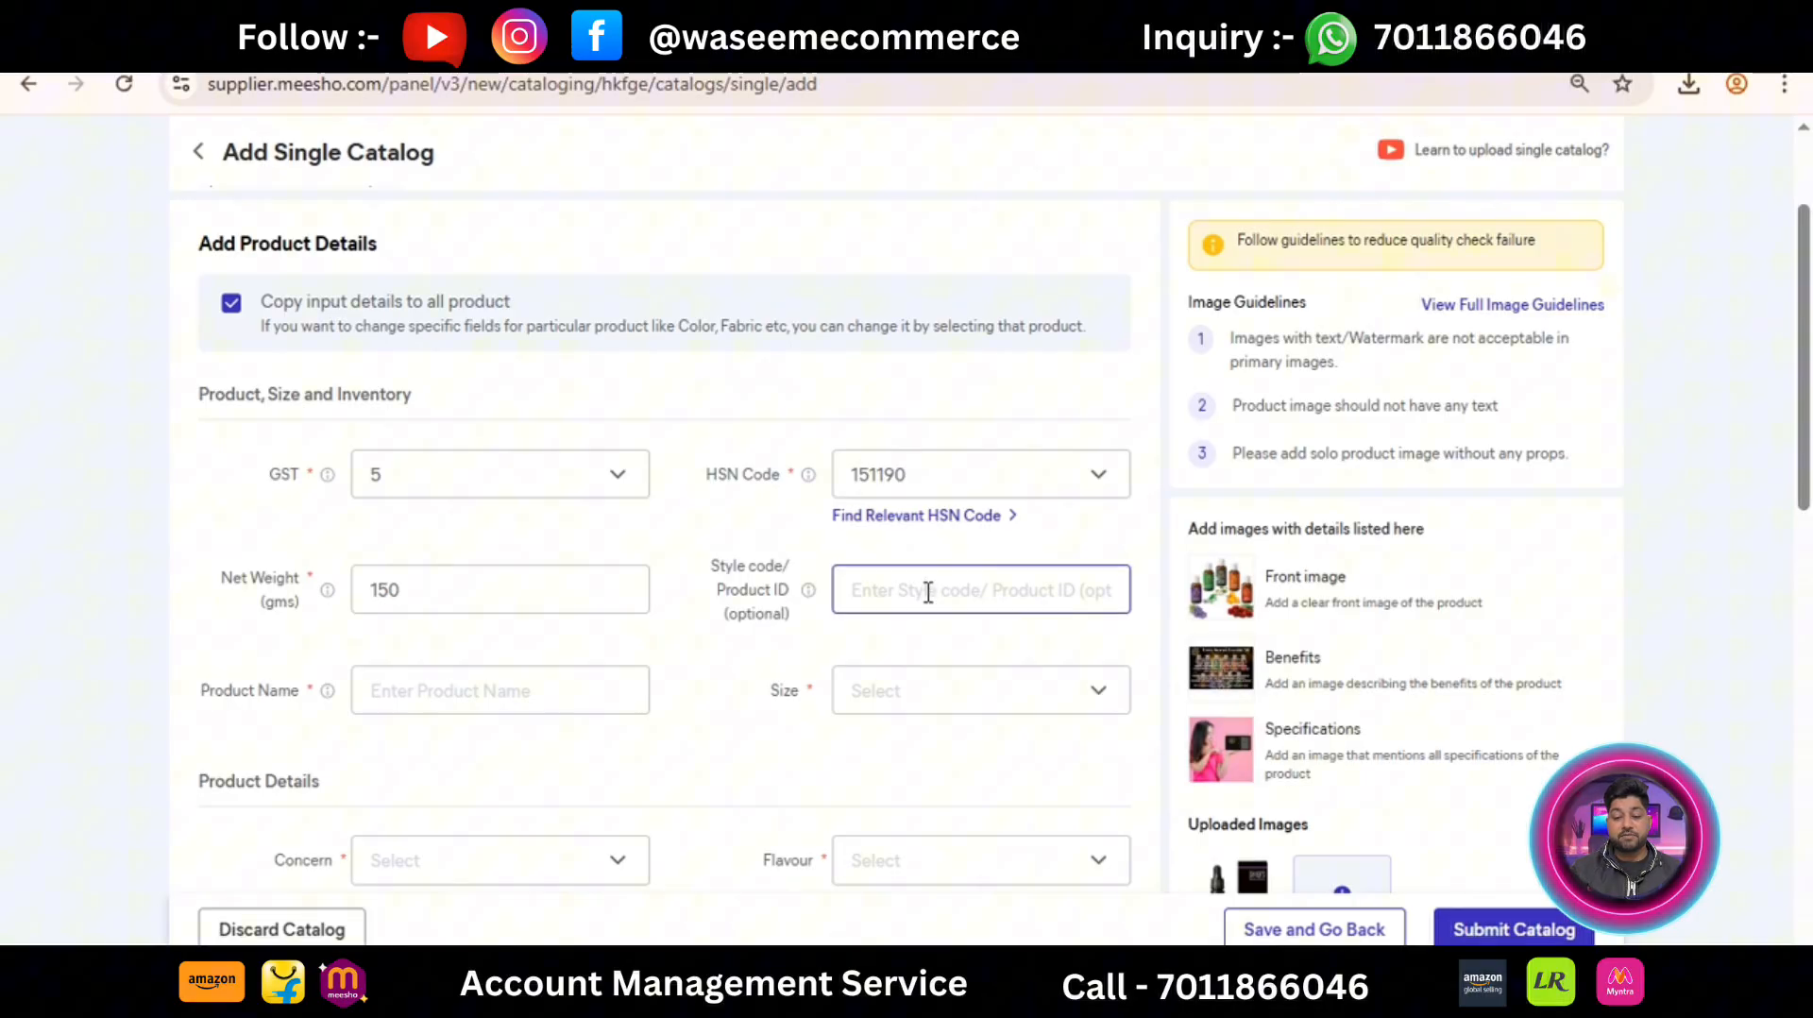
left_click(929, 592)
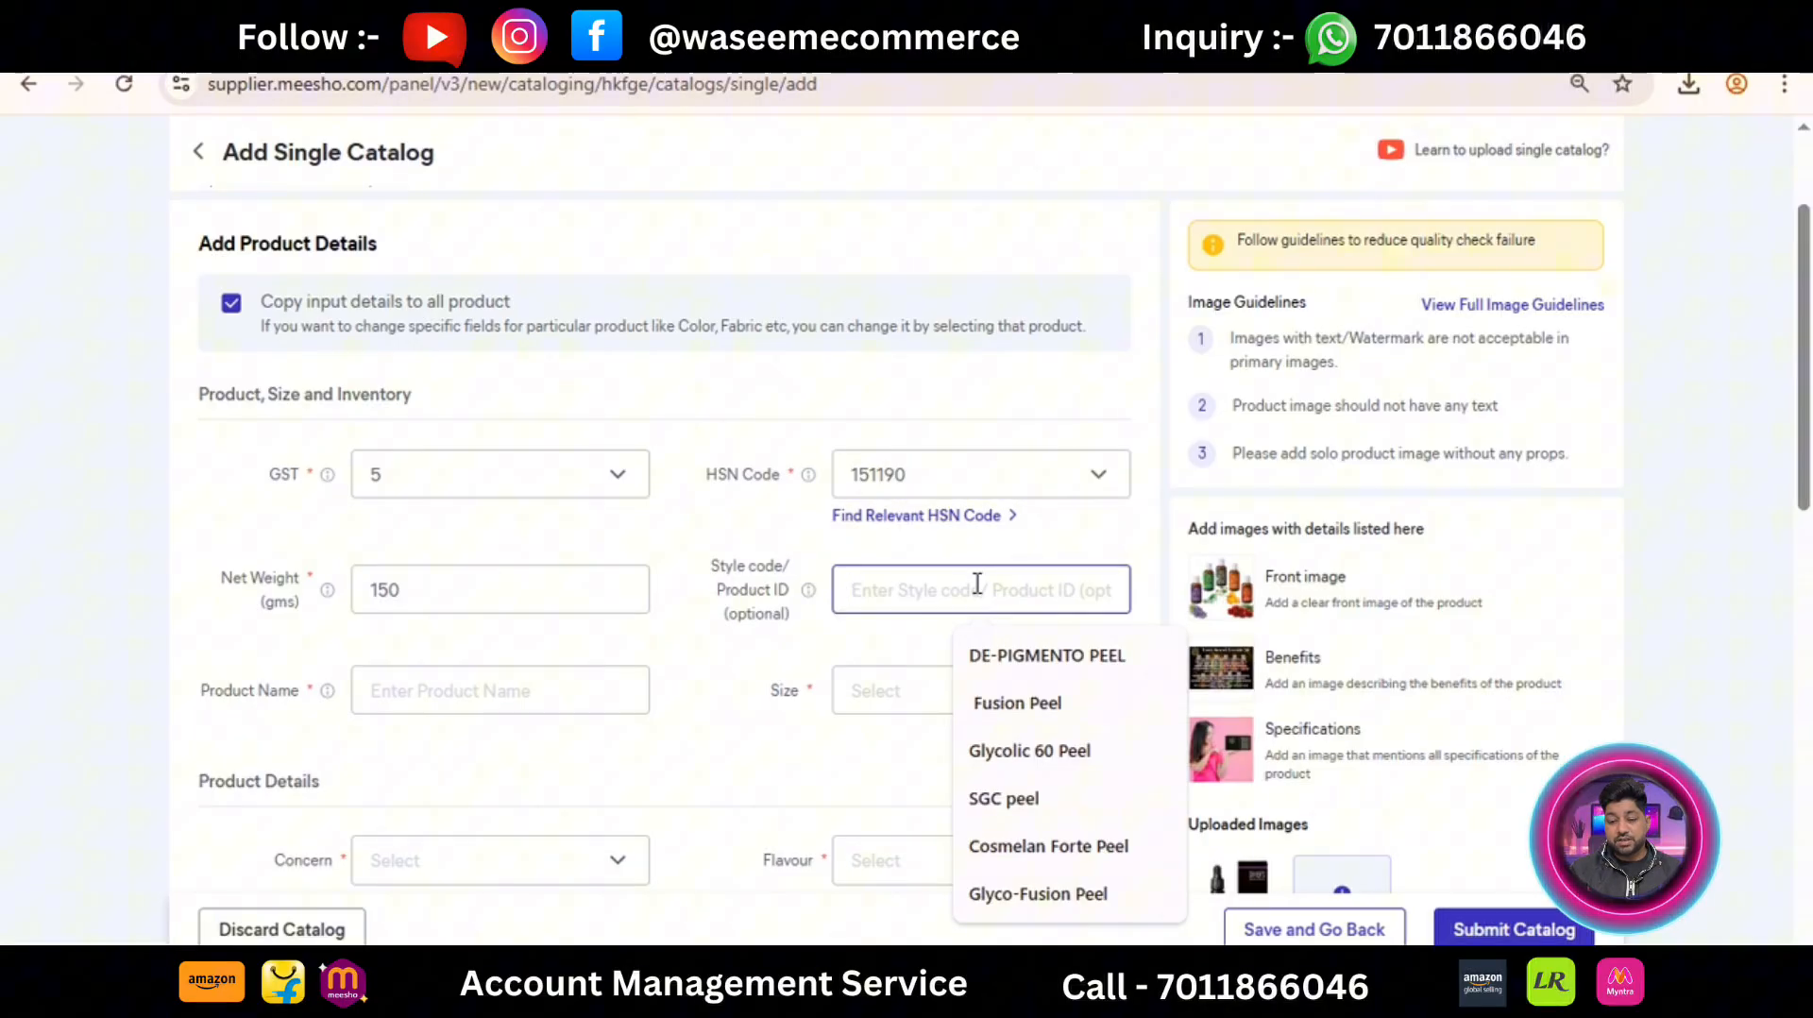
type("40")
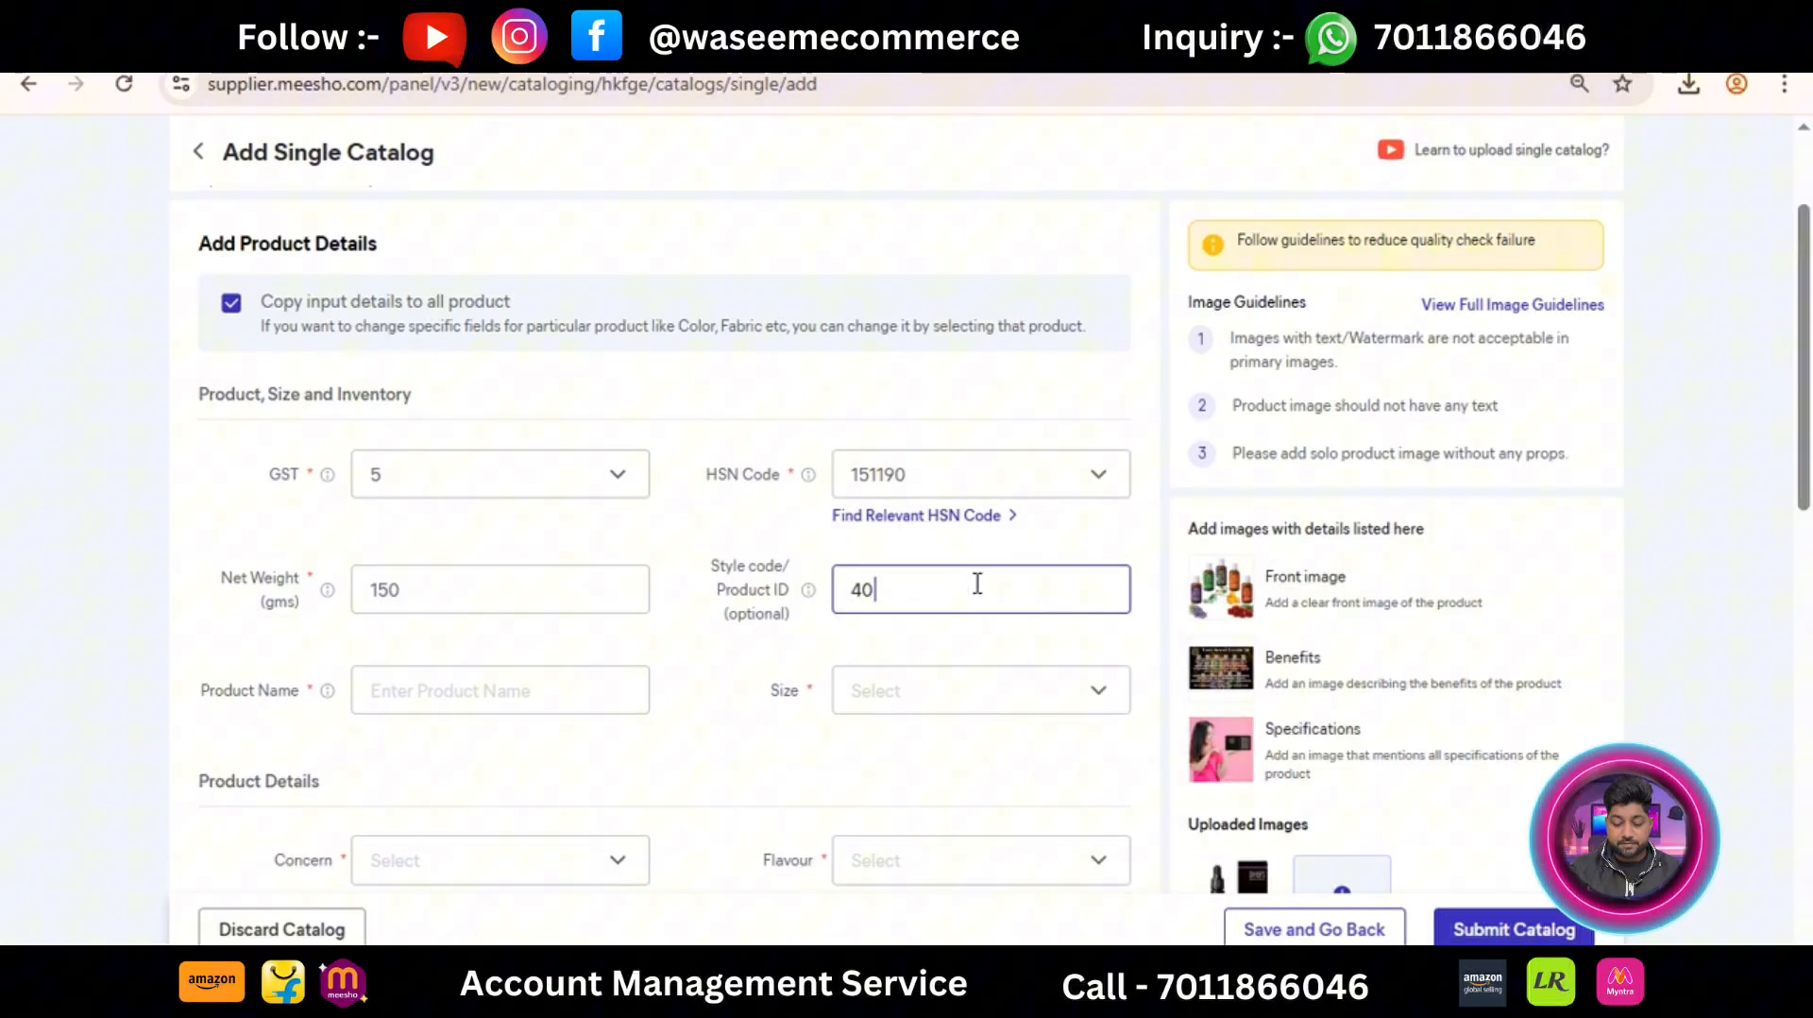
type(" Gel Pe")
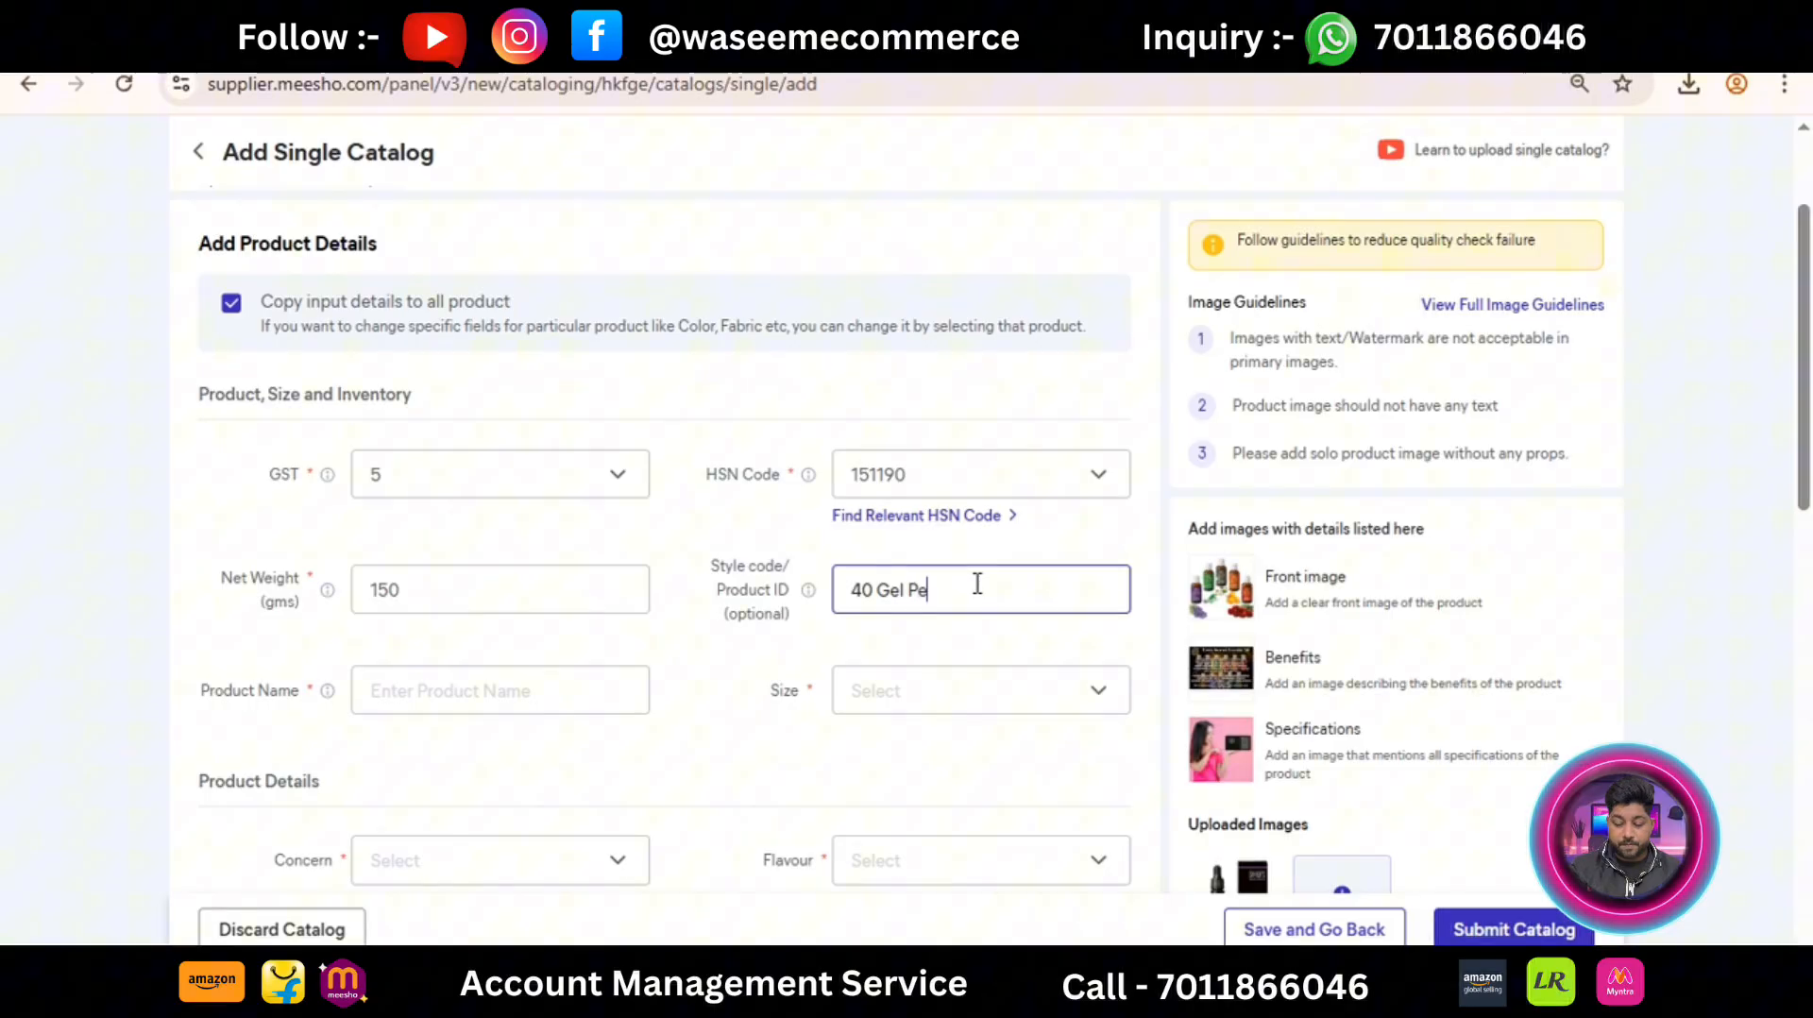
type("el")
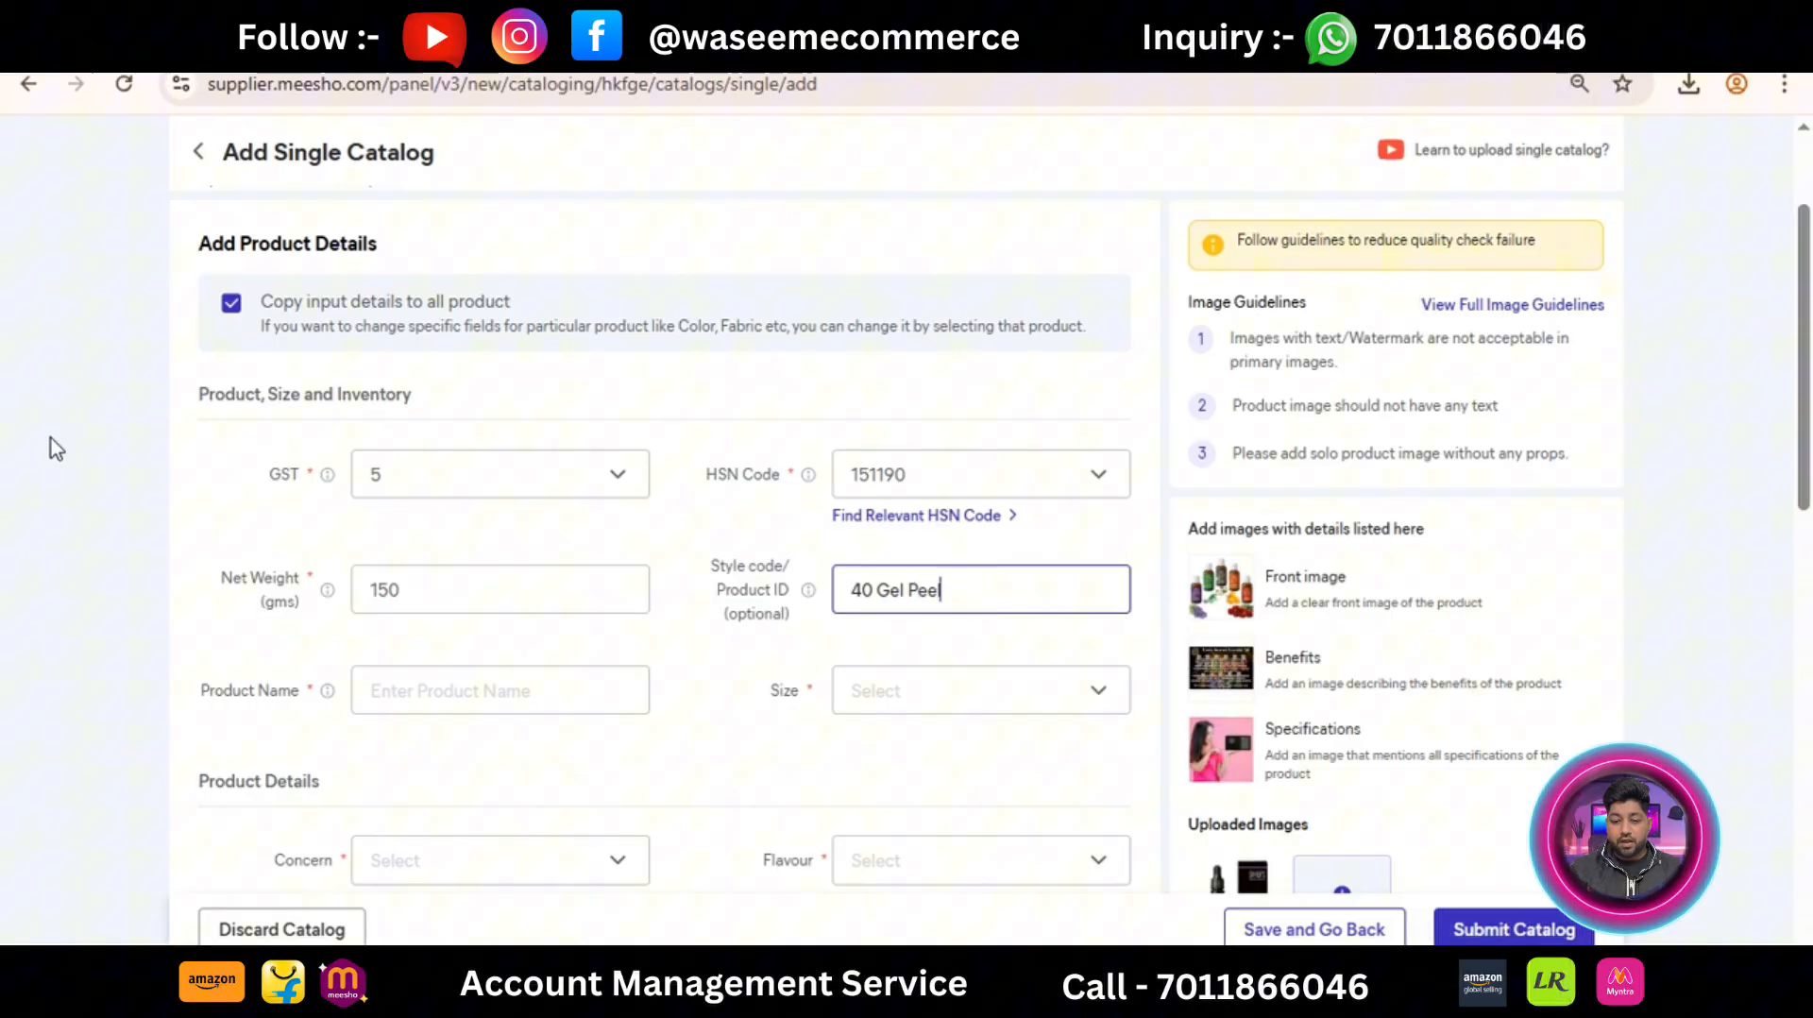
left_click(68, 449)
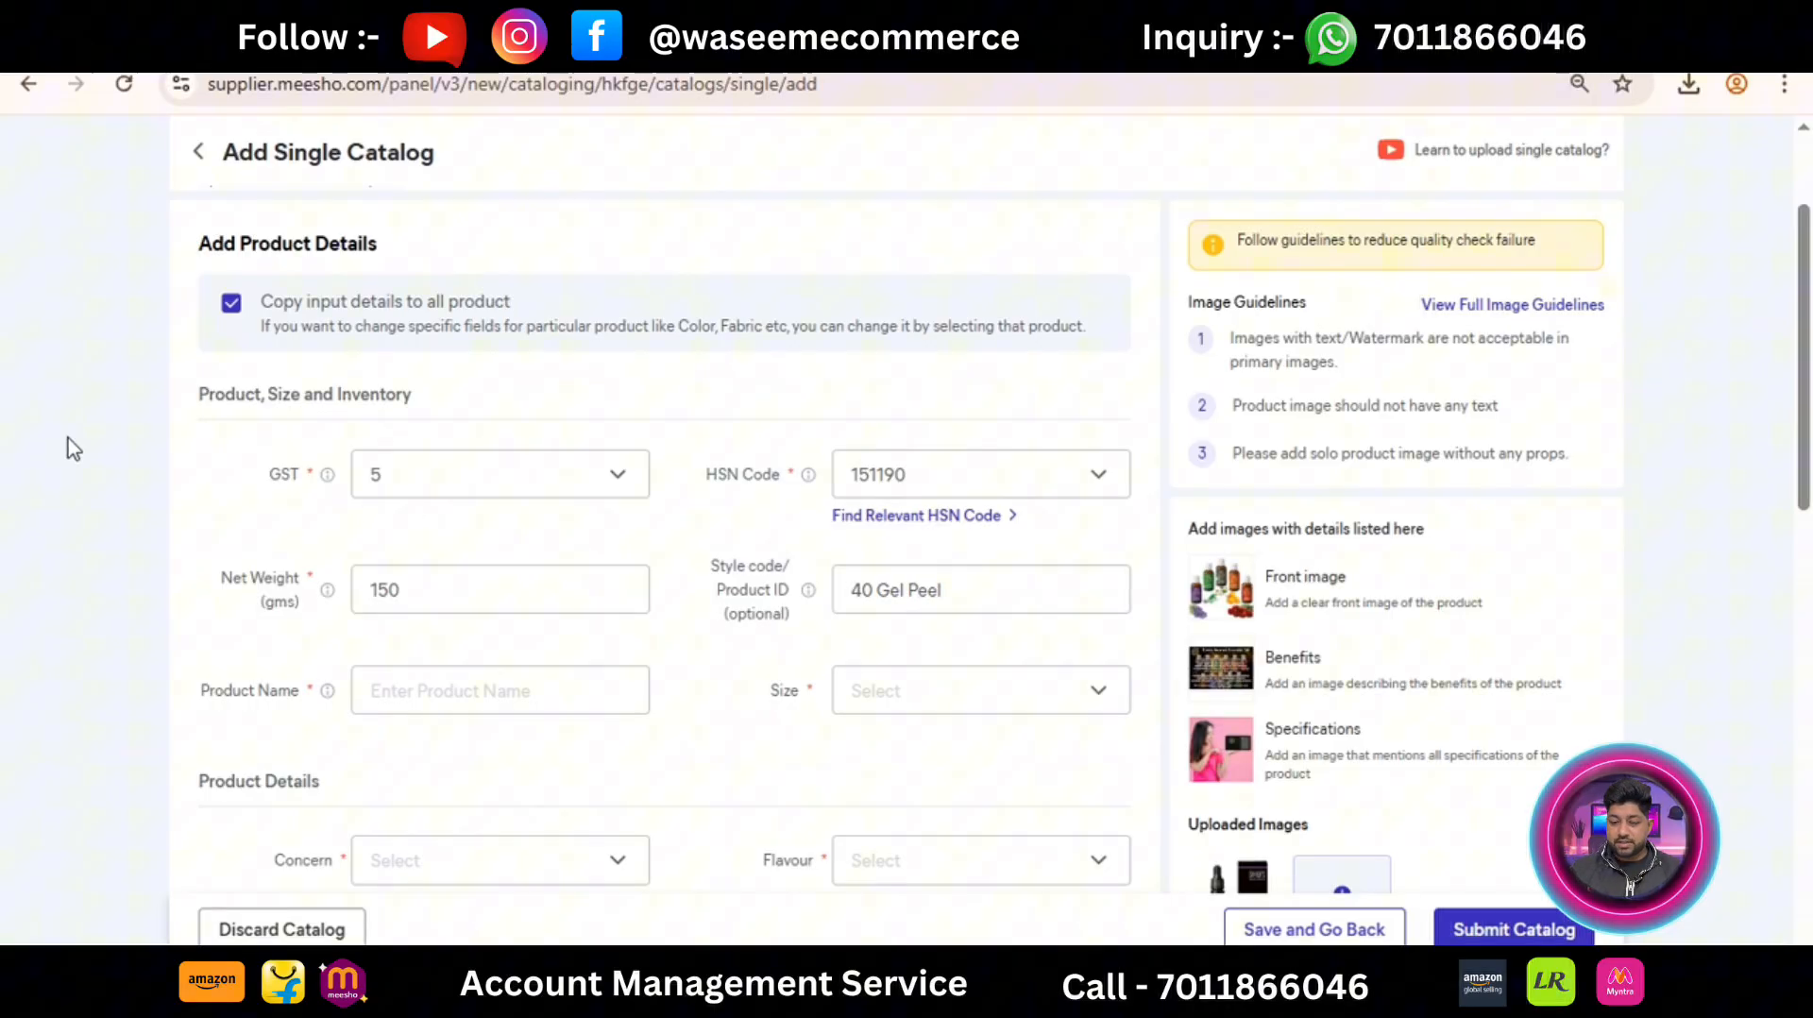
Step: Copy the Amazon listing's title from "GLYCOLIC 40 GEL PEEL" through "Acne Peel" into the Meesho product name, leaving out the brand and weight
left_click(423, 692)
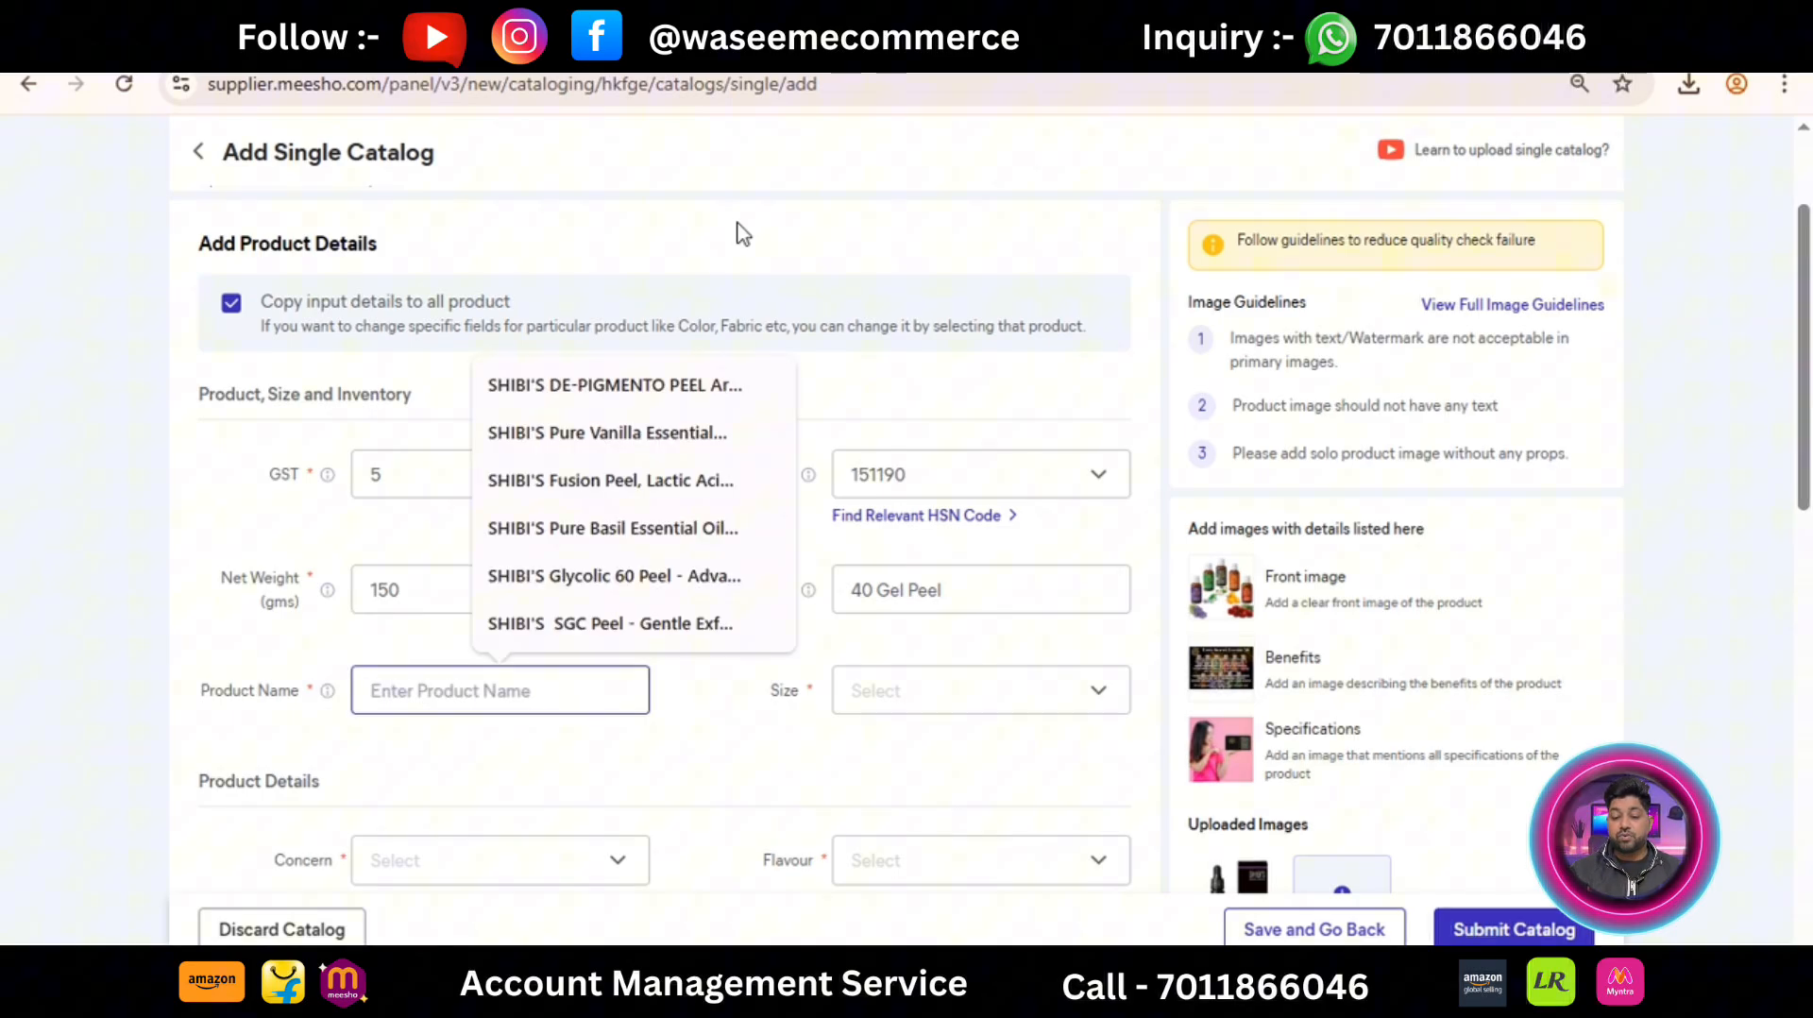
left_click(983, 58)
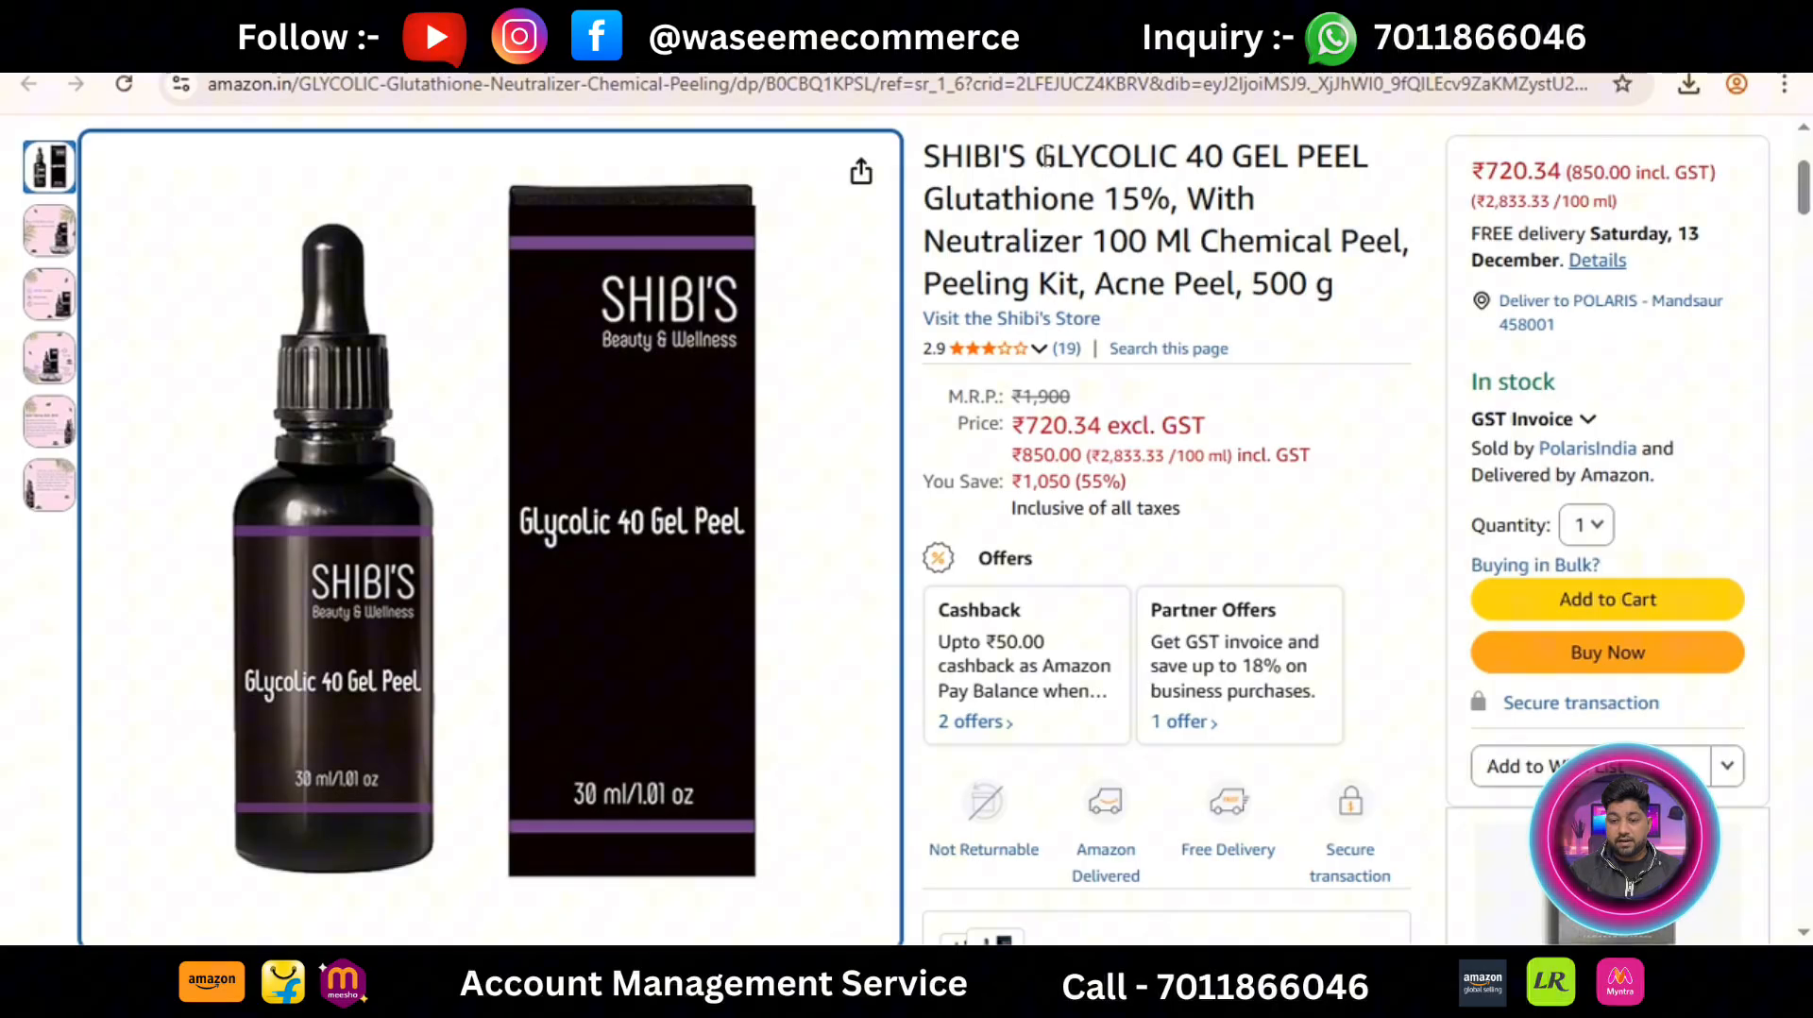
left_click_drag(1036, 155, 1237, 282)
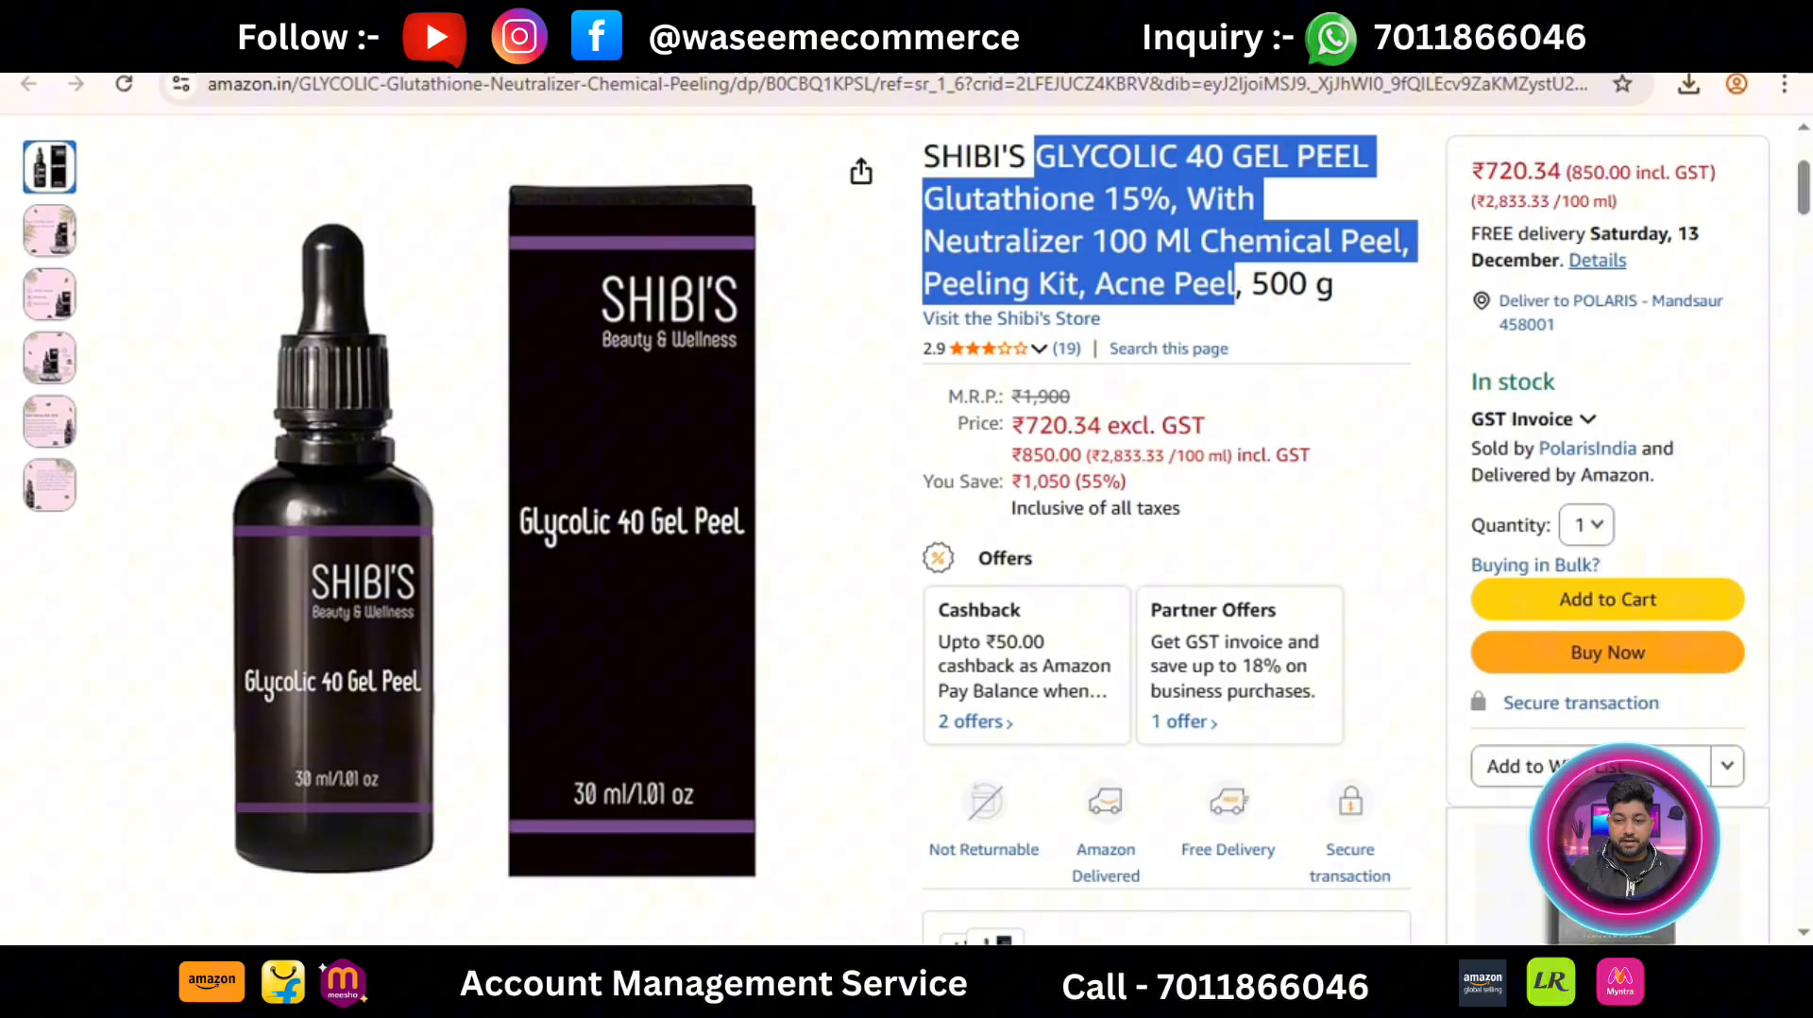
left_click(1020, 47)
left_click(422, 709)
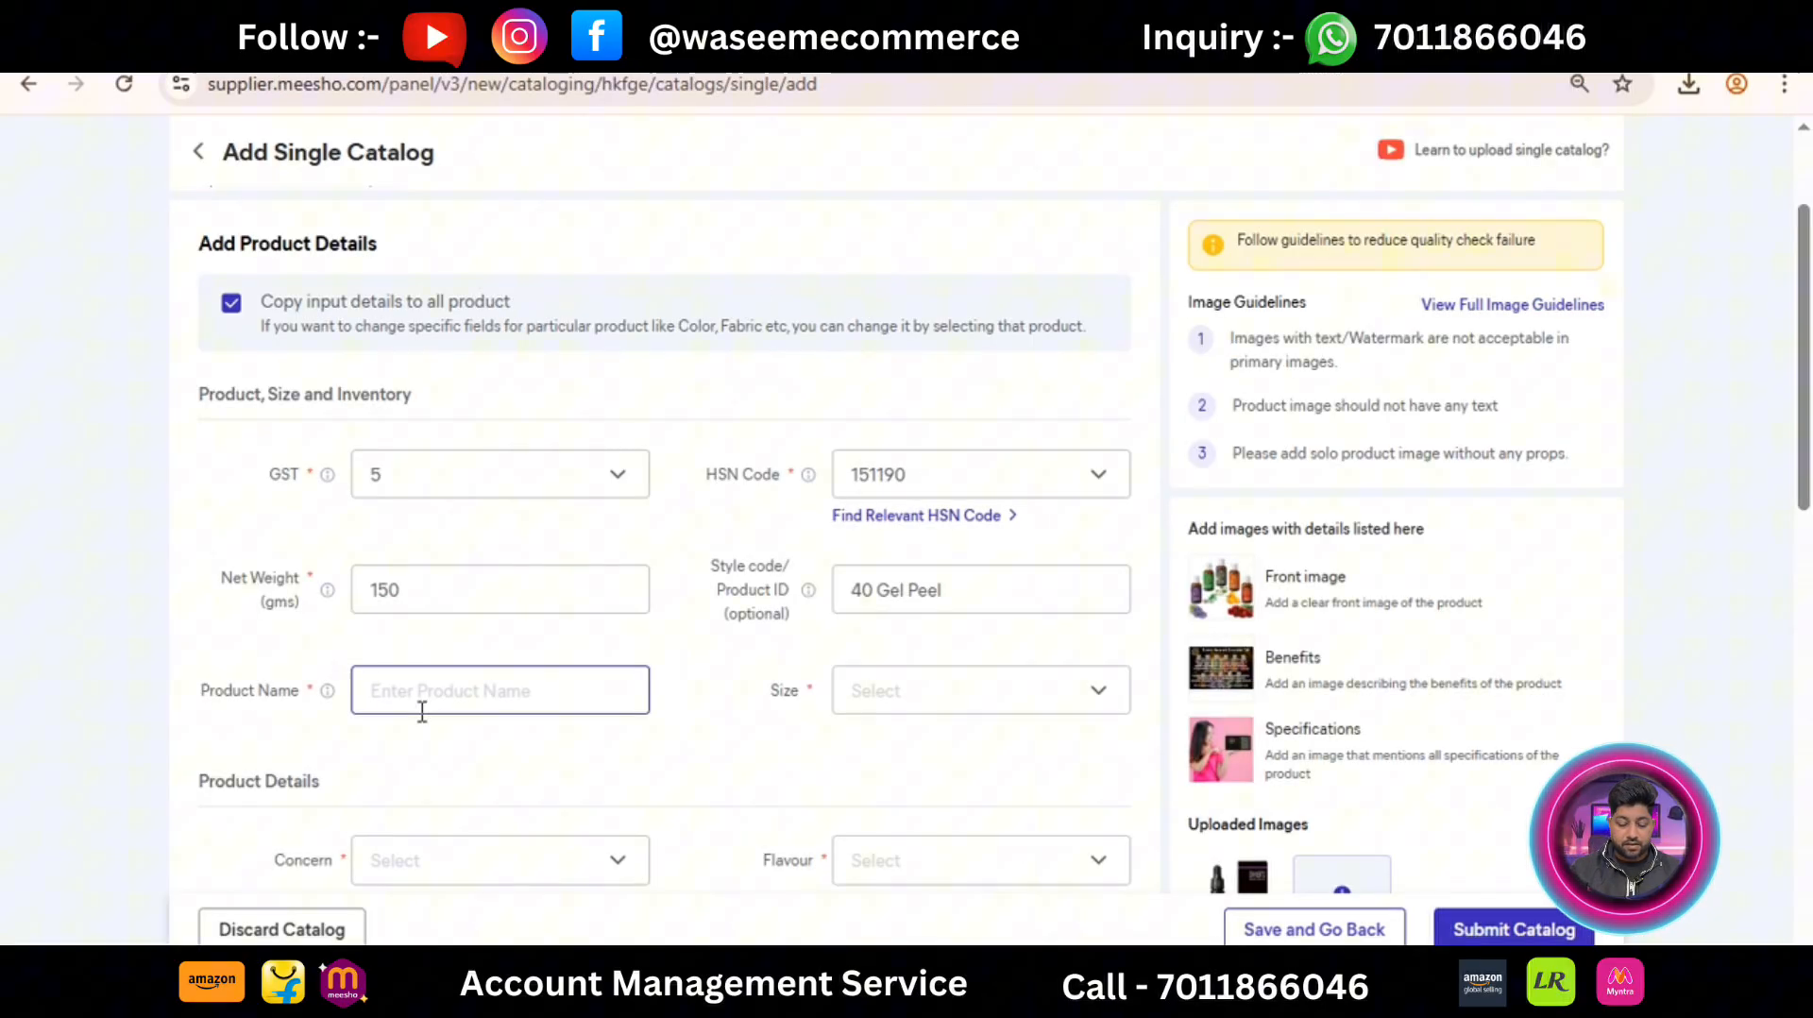
key("ctrl+v")
Step: Remove "15%," after "Glutathione" from the product name
key("Home")
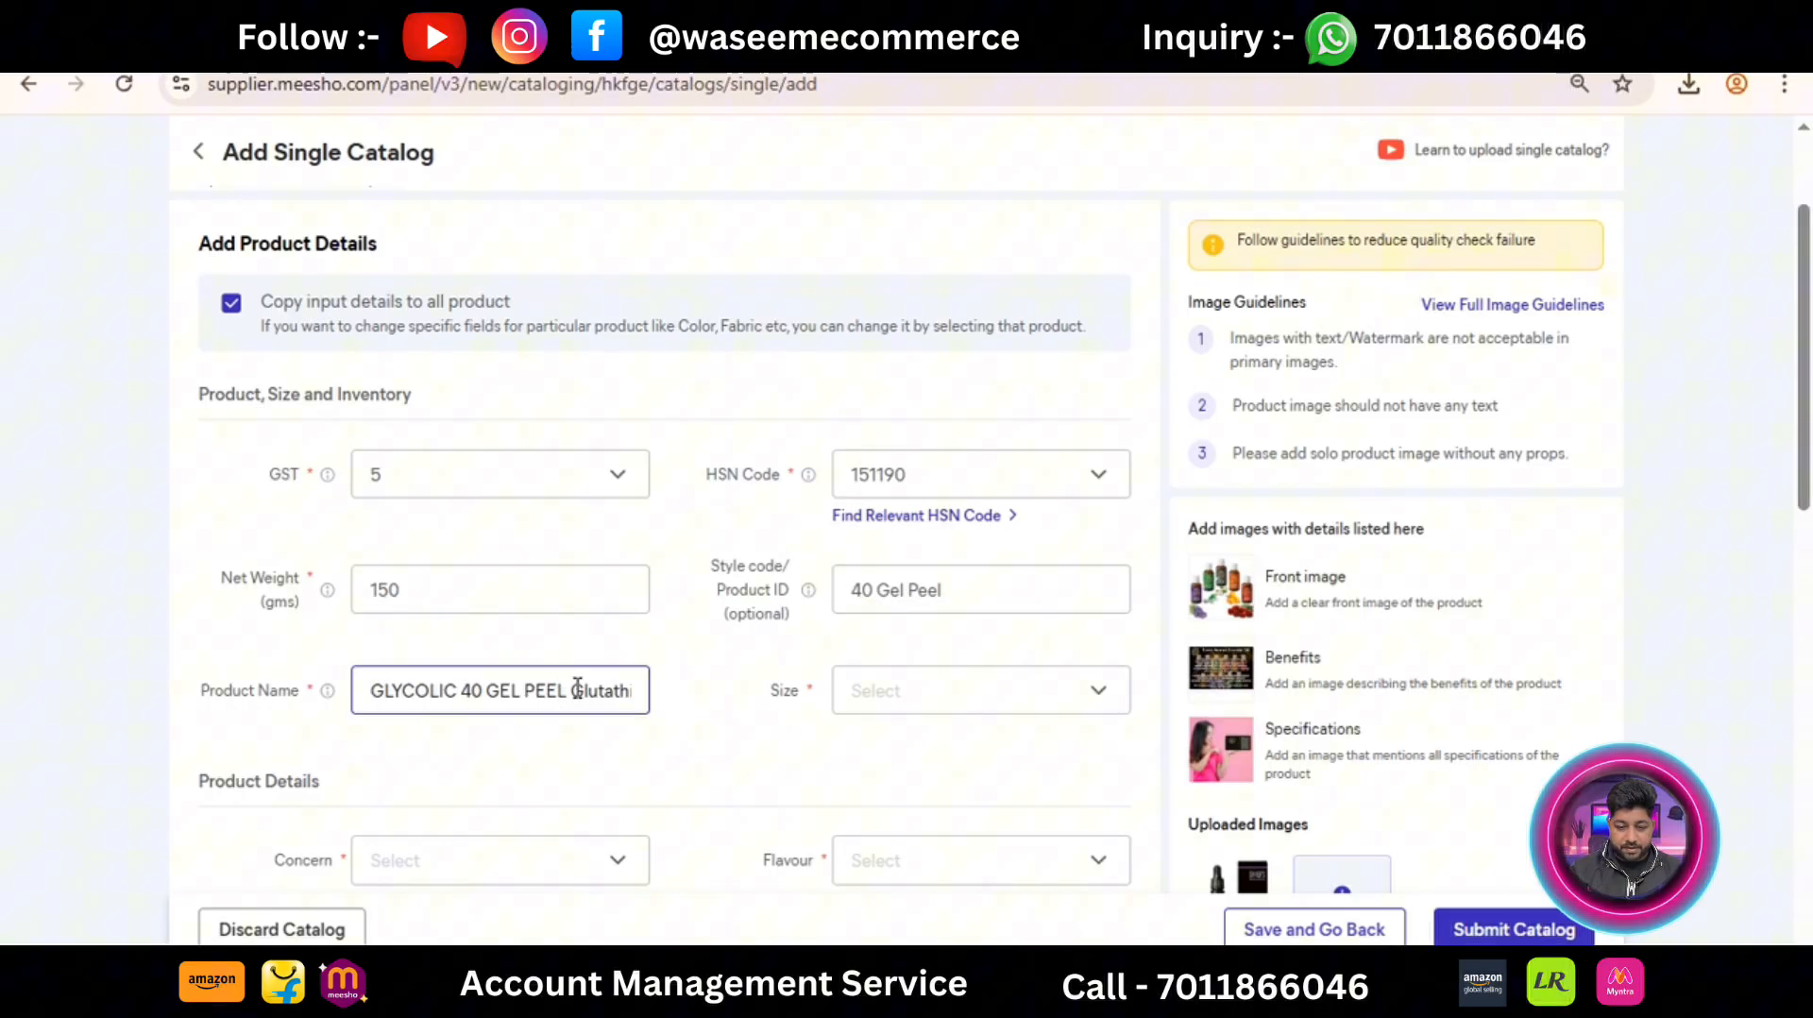
key("Right")
key("Right")
key("Right")
key("Right")
key("Right")
key("Right")
key("Right")
key("Right")
key("Right")
key("Right")
key("Right")
key("Right")
key("Right")
key("Right")
key("Right")
key("Right")
key("Right")
key("Right")
key("Right")
key("Right")
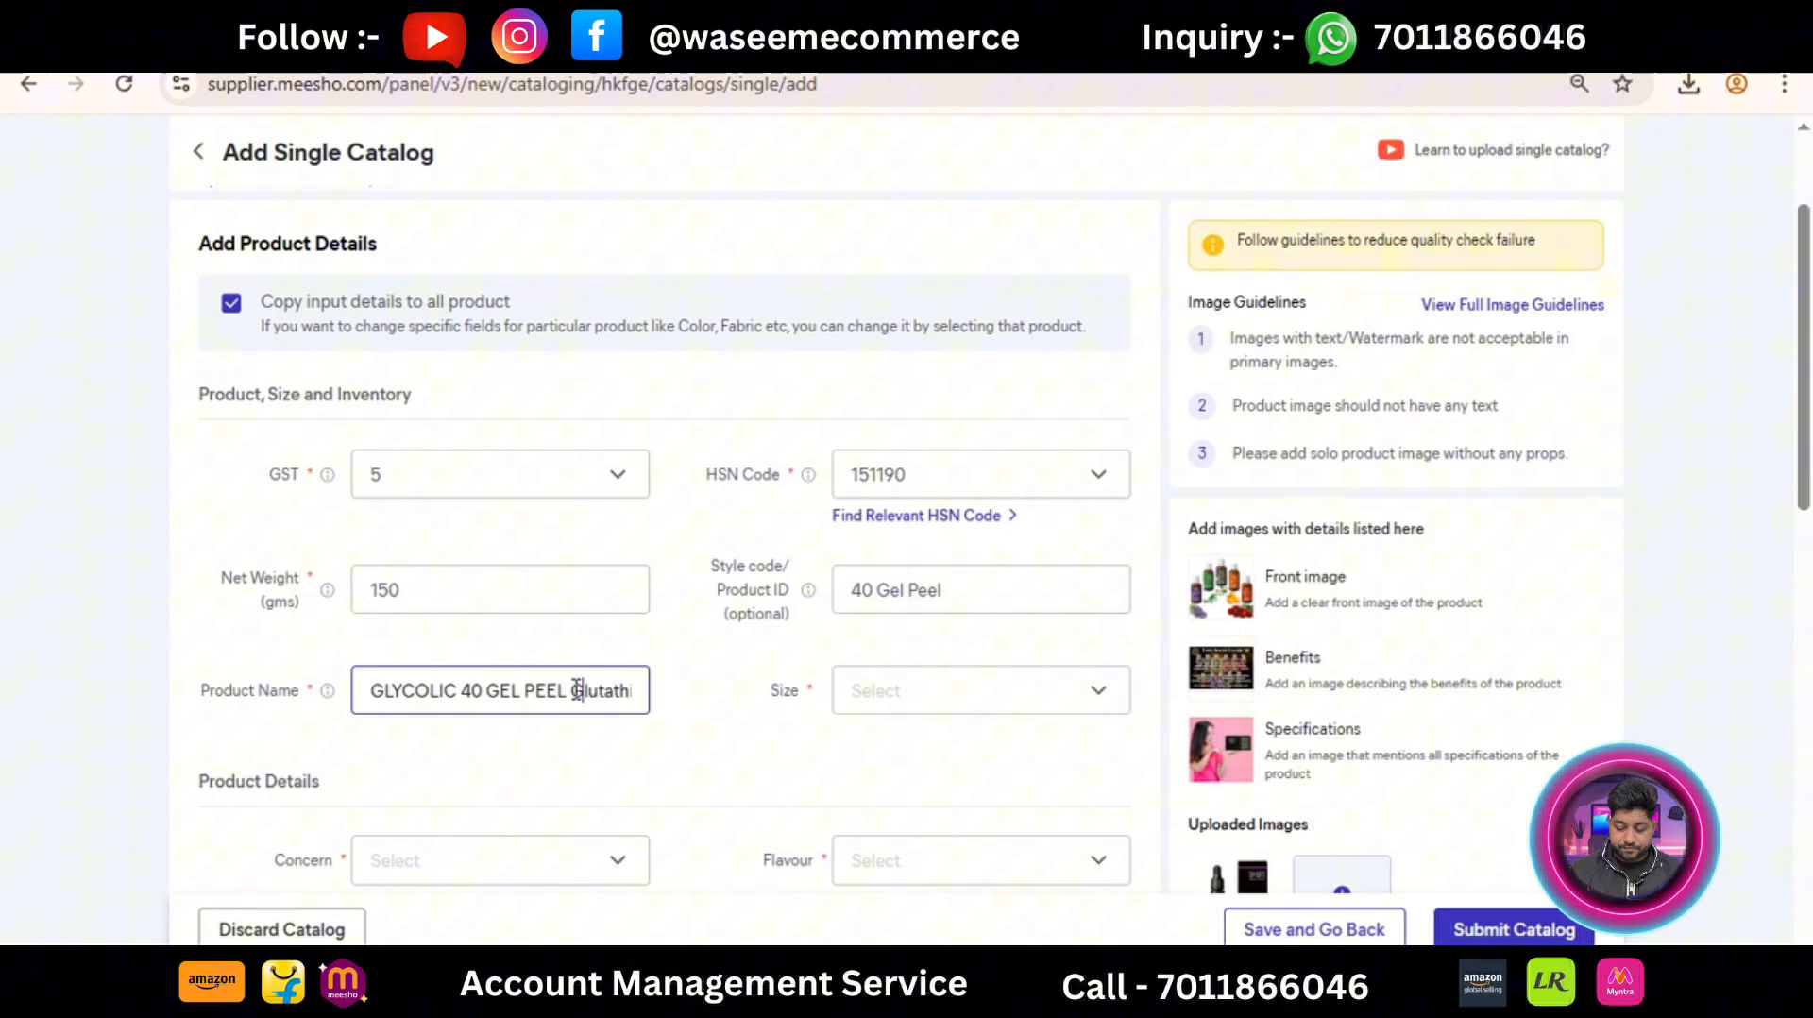
key("Right")
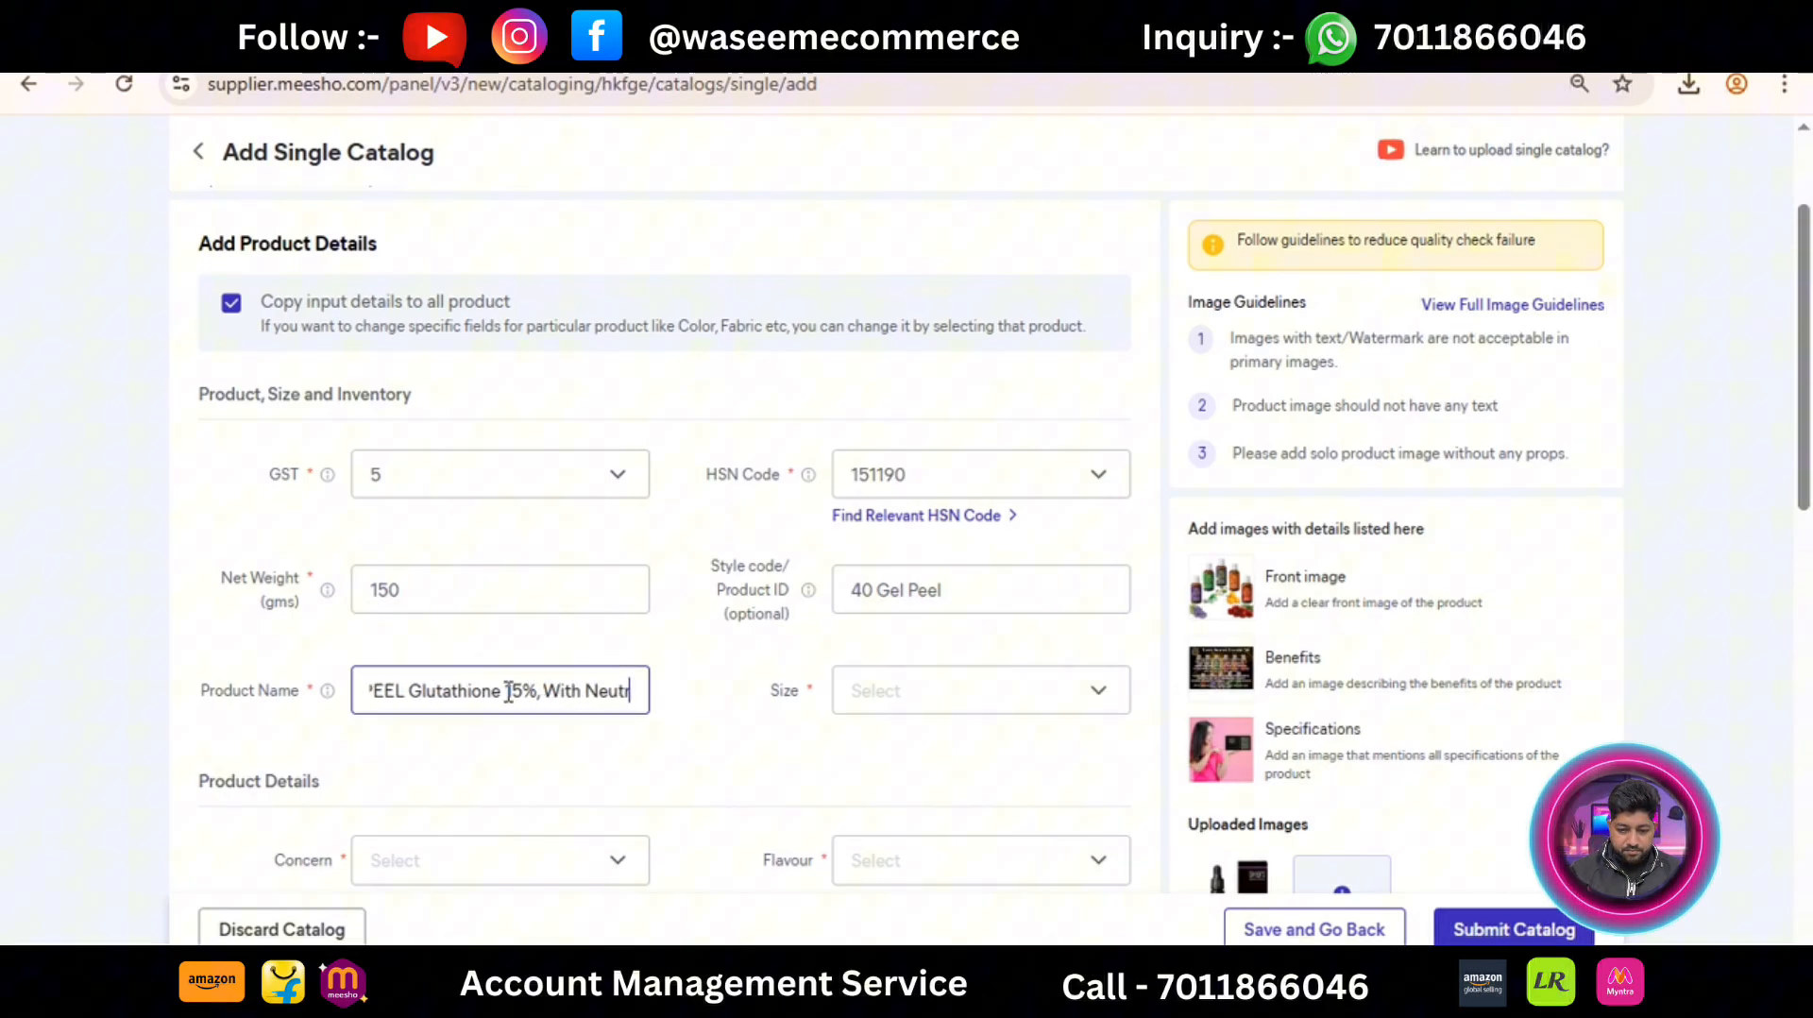
left_click_drag(505, 690, 548, 694)
key("BackSpace")
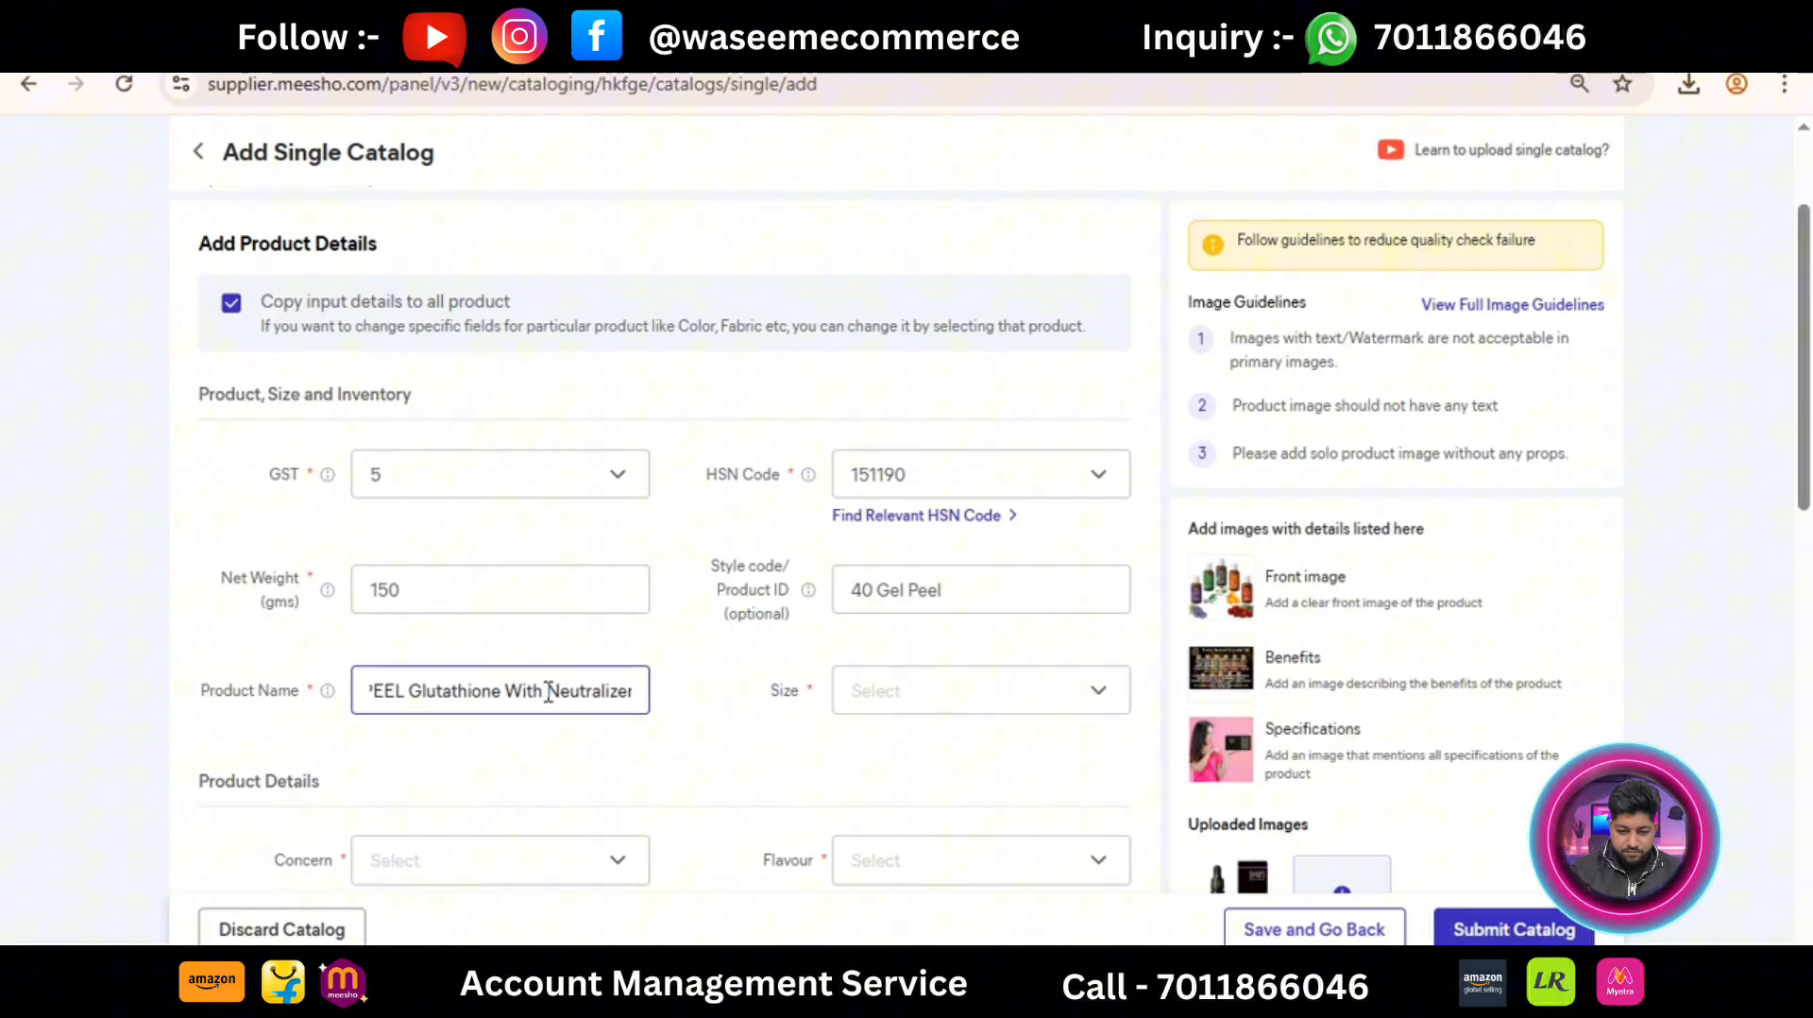
Step: Delete ", Peeling Kit, Acne Peel" from the product name so it ends with "Chemical Peel"
key("Right")
key("Right")
key("Right")
key("Right")
key("Right")
key("Right")
key("Right")
key("Right")
key("Right")
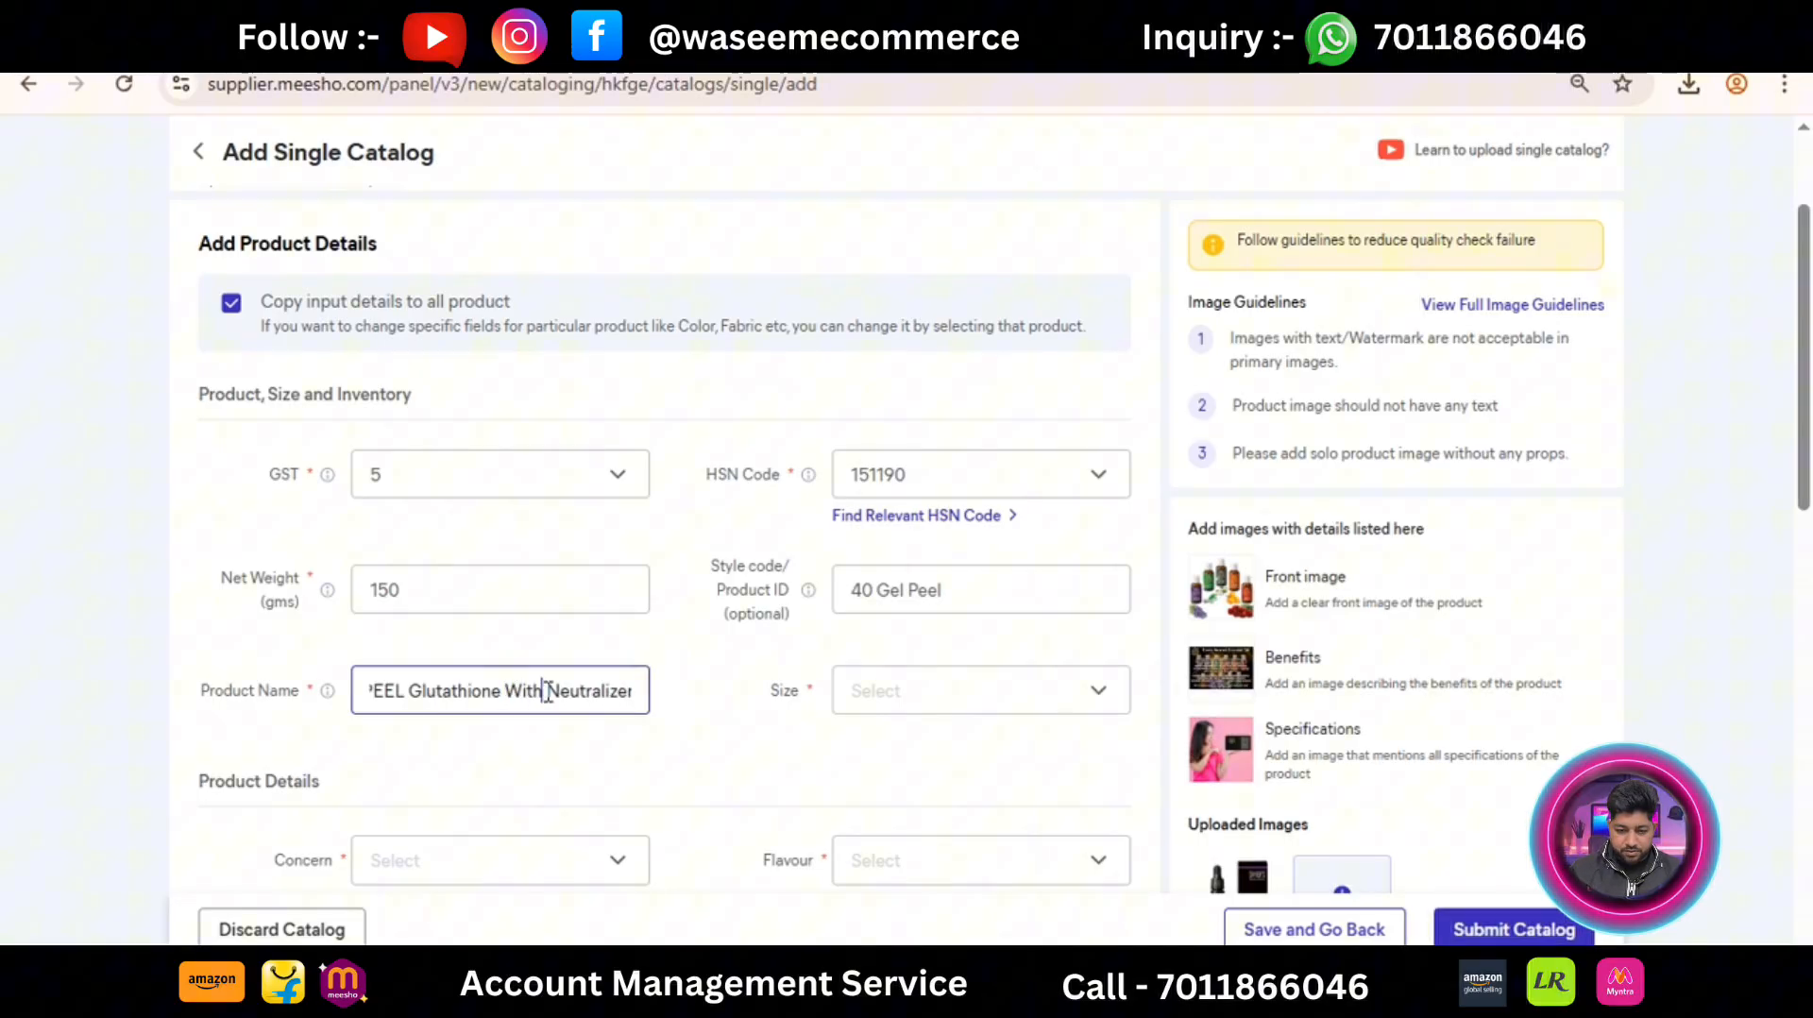
key("Right")
key("Right")
key("Right")
key("Right")
key("Right")
key("Right")
key("Right")
key("Right")
key("Right")
key("Right")
key("Right")
key("Right")
key("Right")
key("Right")
key("Right")
key("Right")
key("Right")
key("Right")
key("Right")
key("Right")
key("Right")
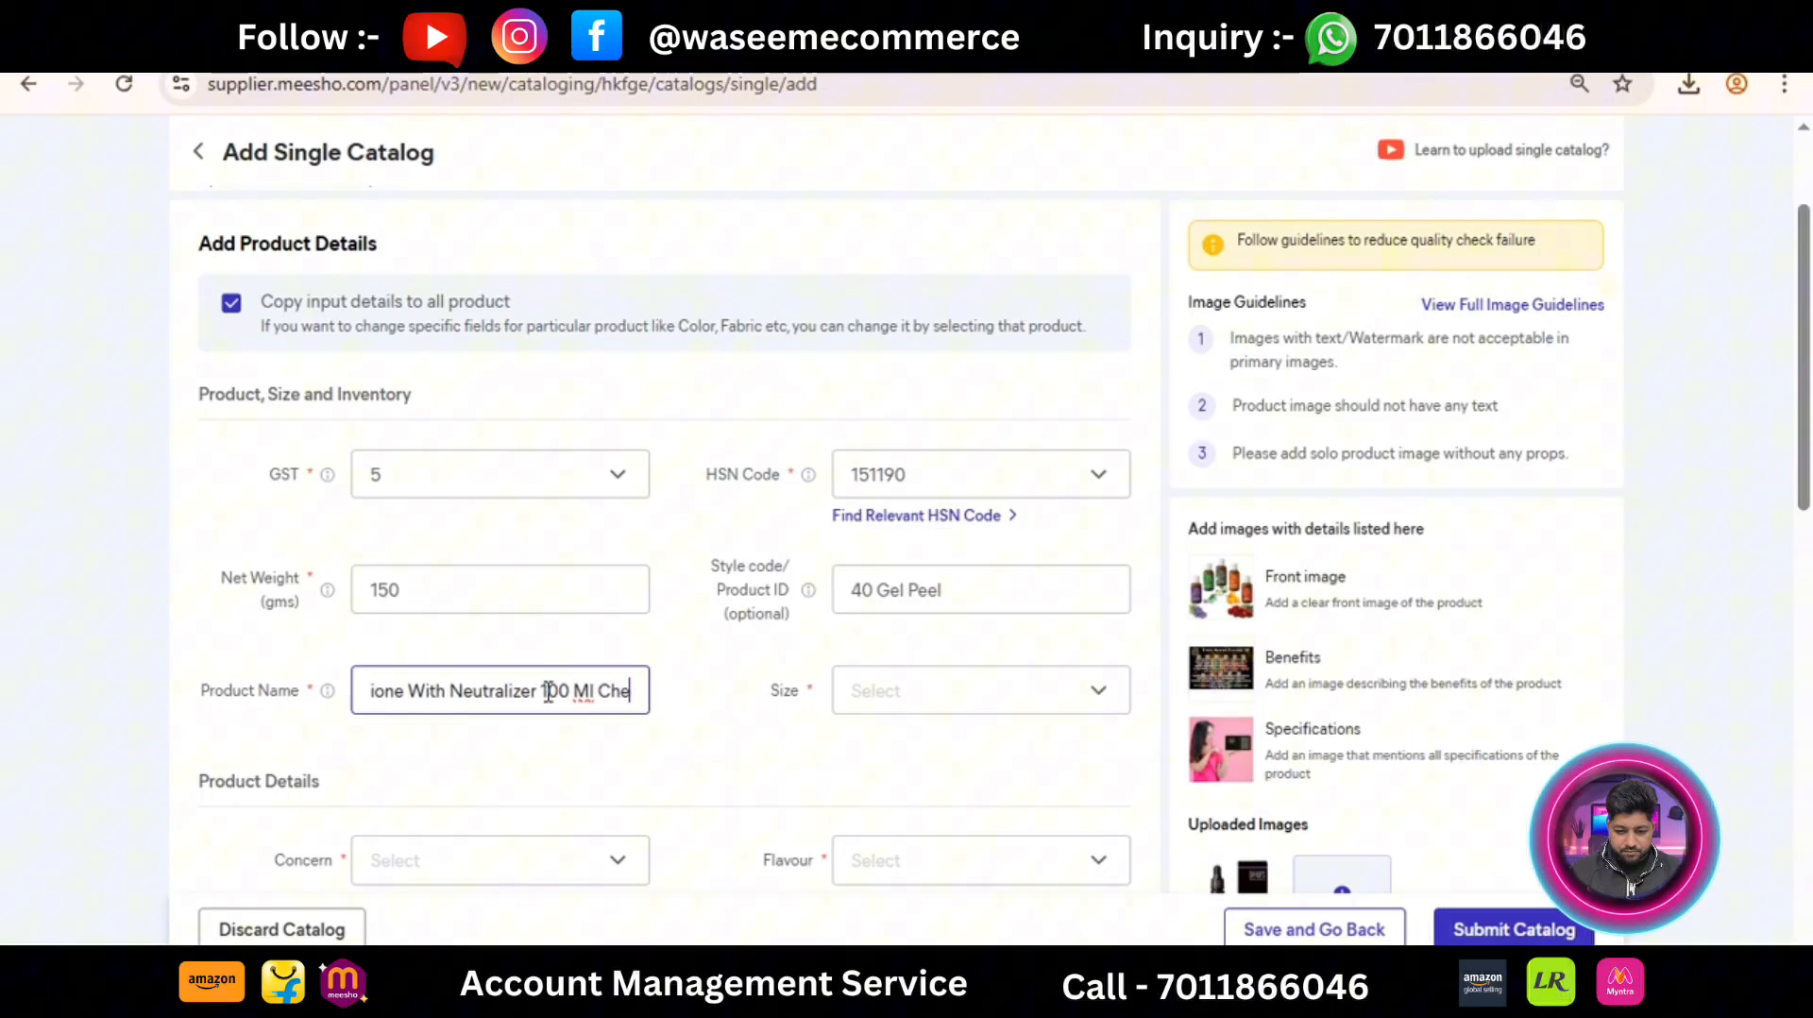
key("Right")
key("Right")
key("Right")
key("Right")
key("Right")
key("Right")
key("Right")
key("Right")
key("Right")
key("Right")
key("Right")
key("Right")
key("Right")
key("Right")
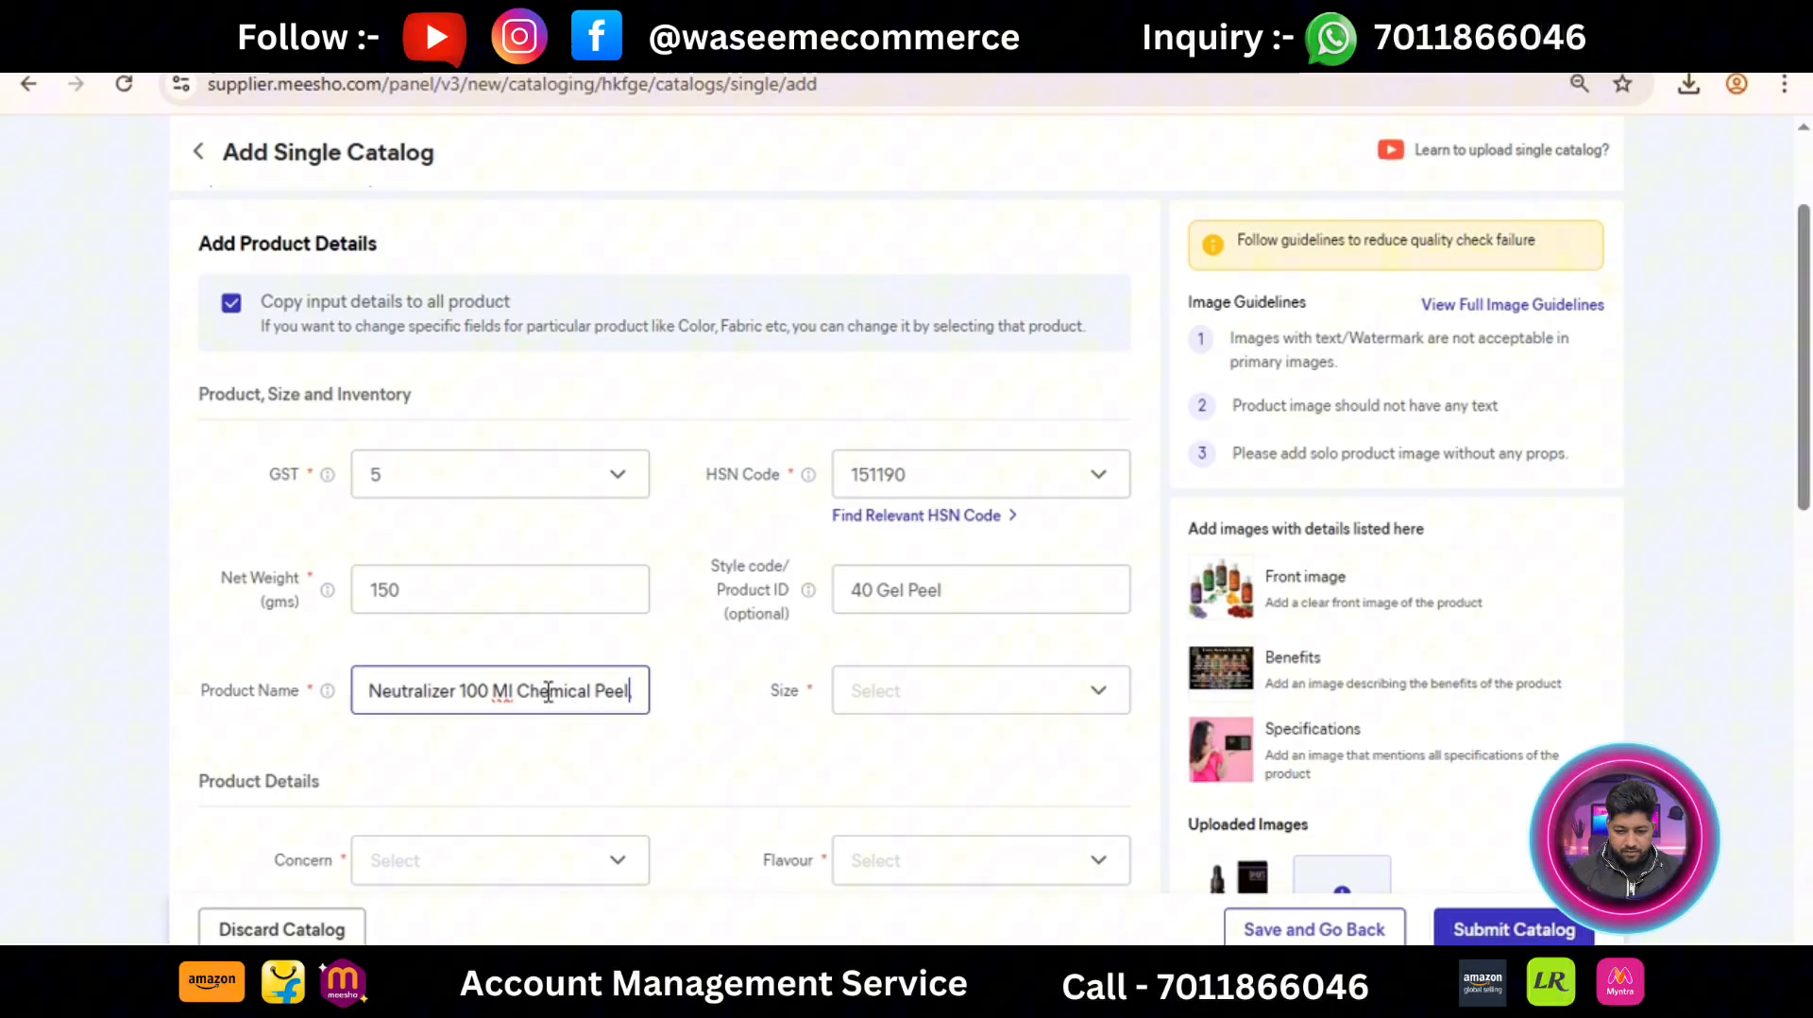
key("Right")
key("Right")
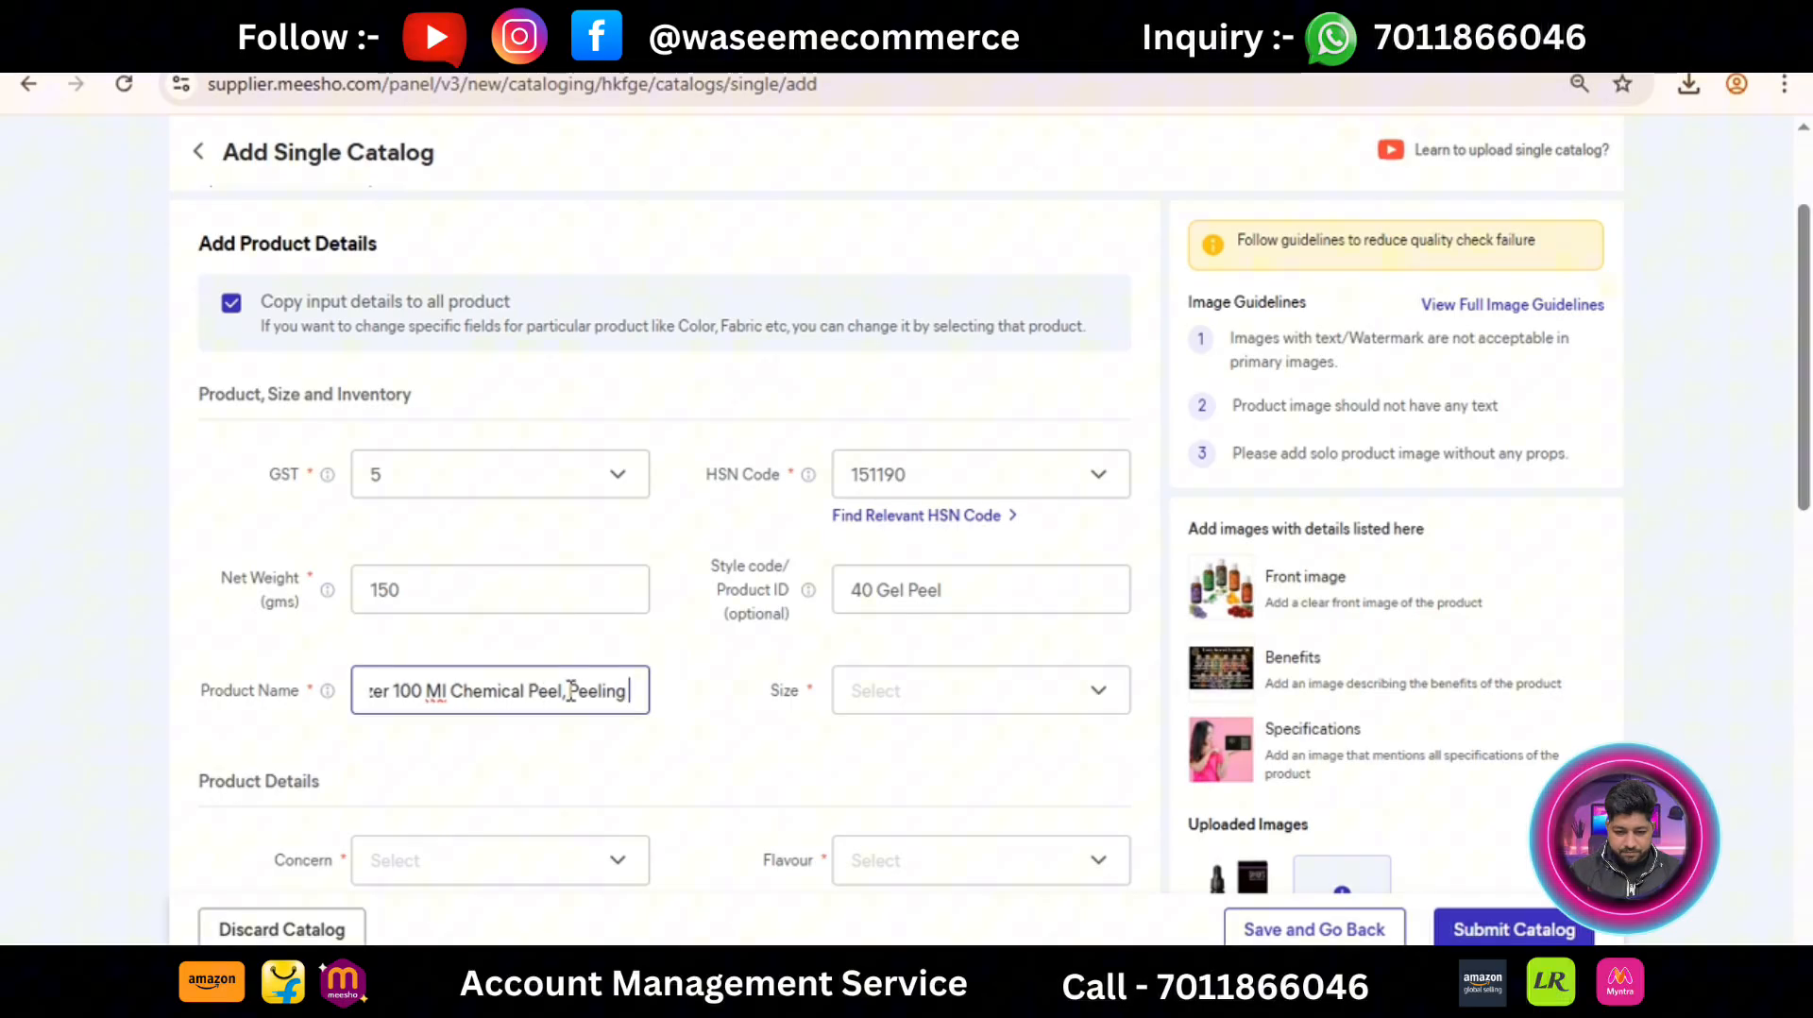
left_click_drag(564, 690, 745, 668)
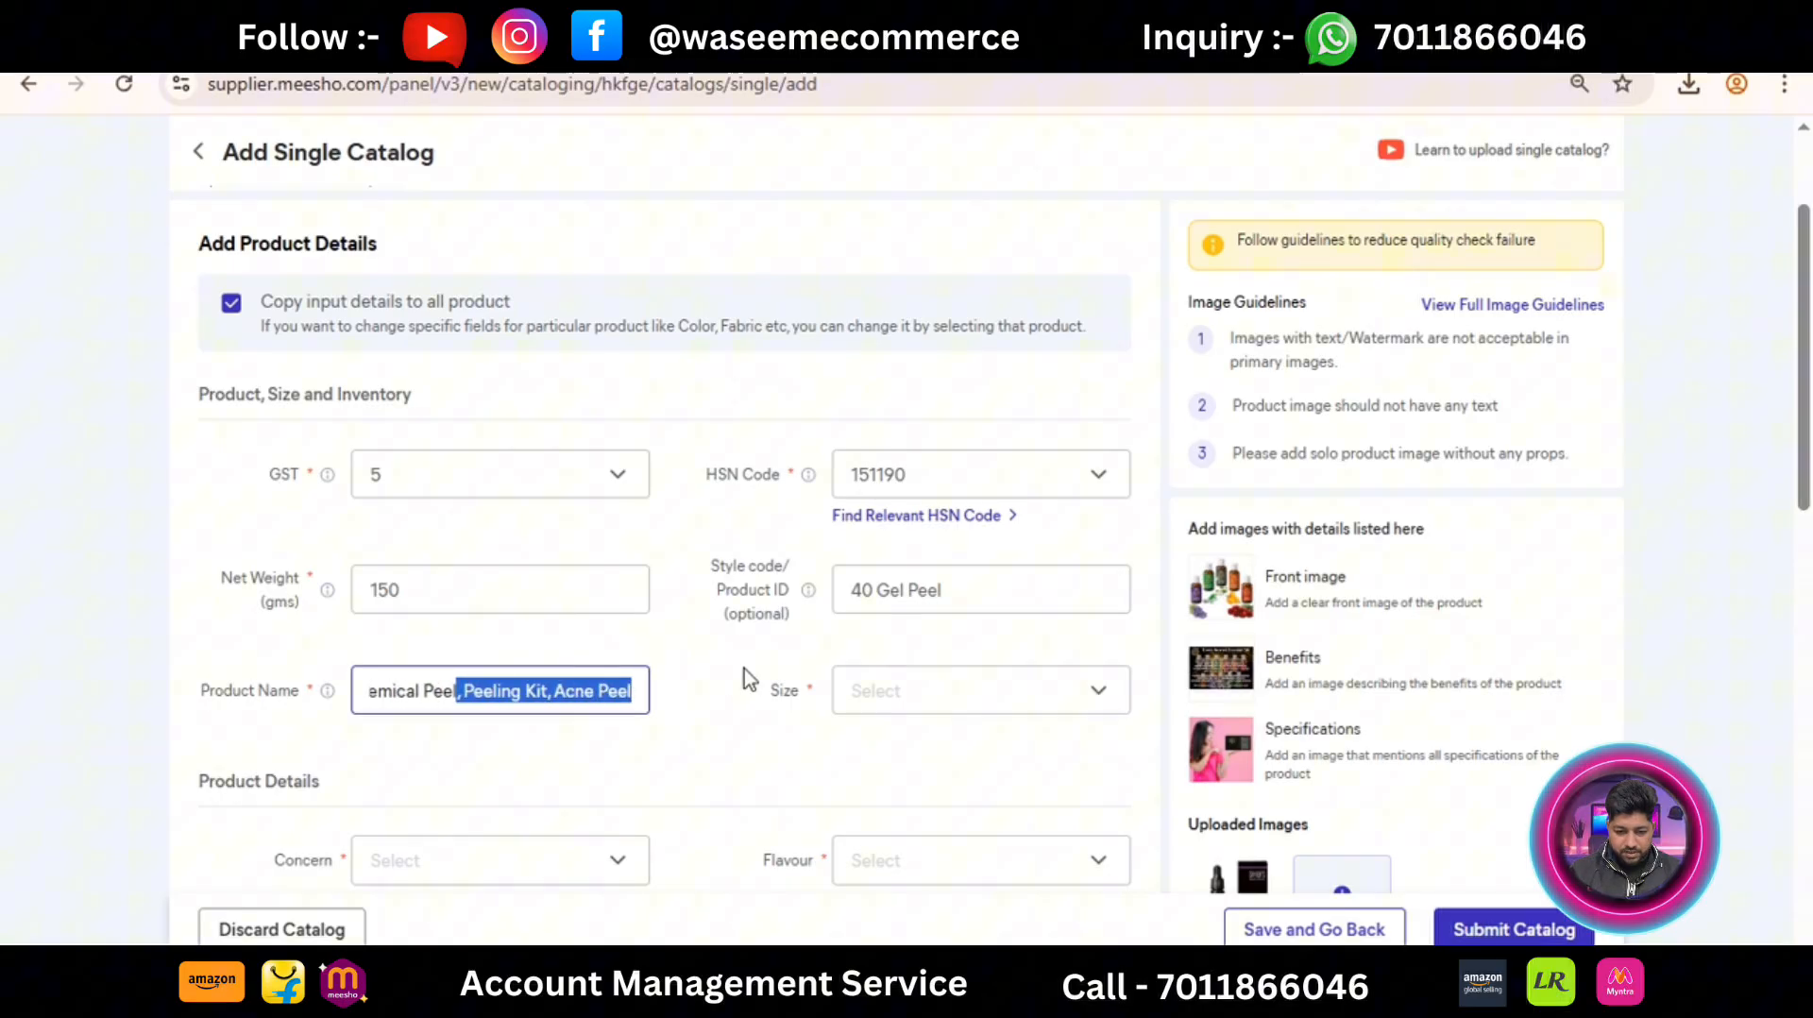
key("BackSpace")
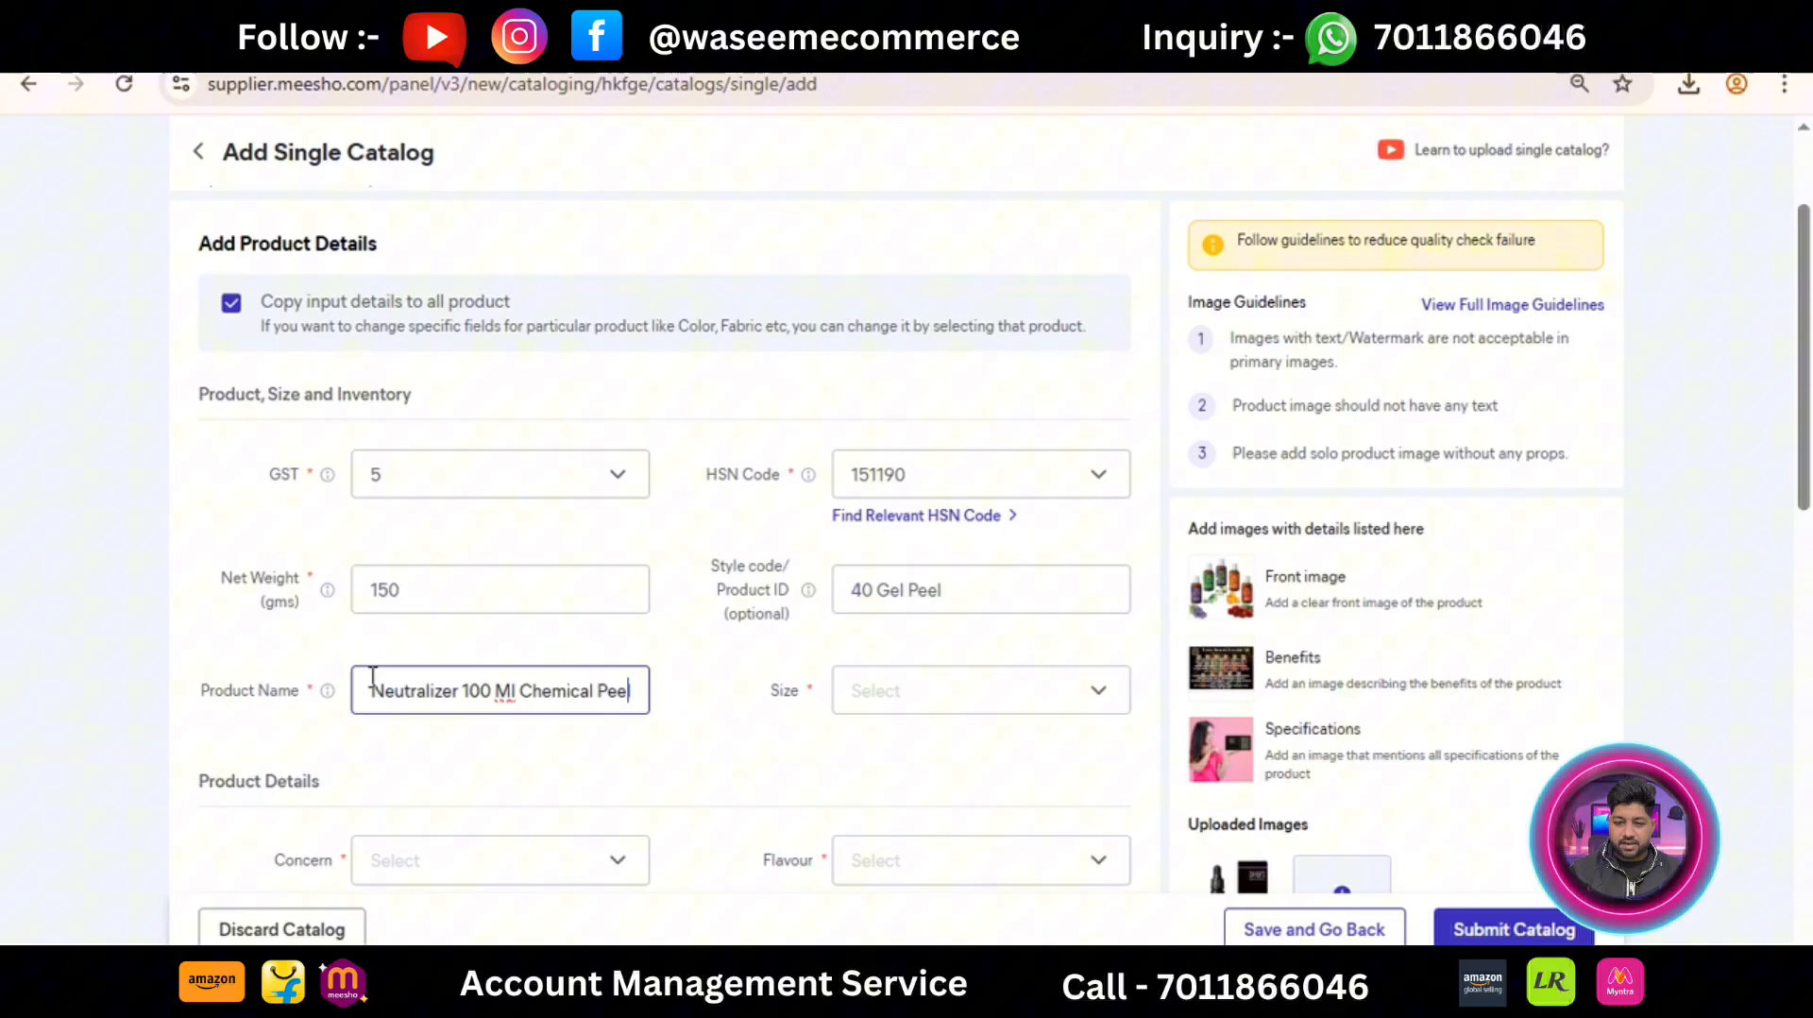
left_click(92, 593)
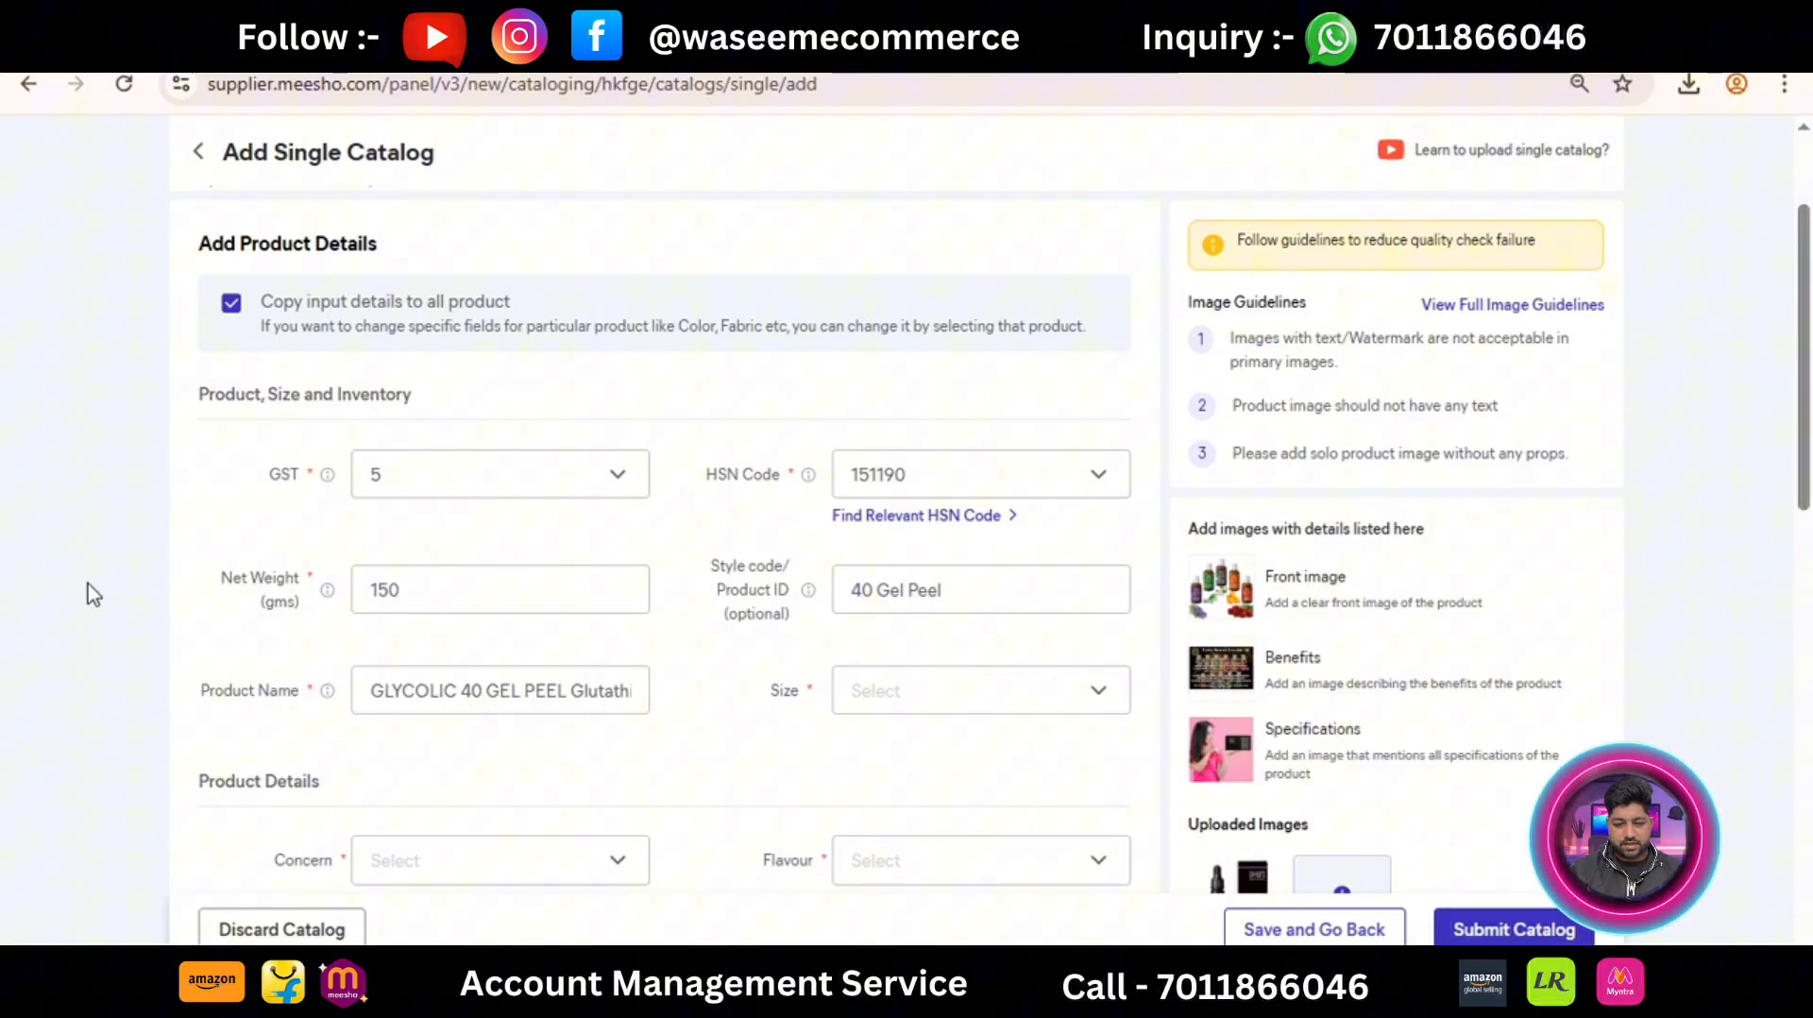
Step: Set the product's size to Free Size and apply the selection
left_click(978, 692)
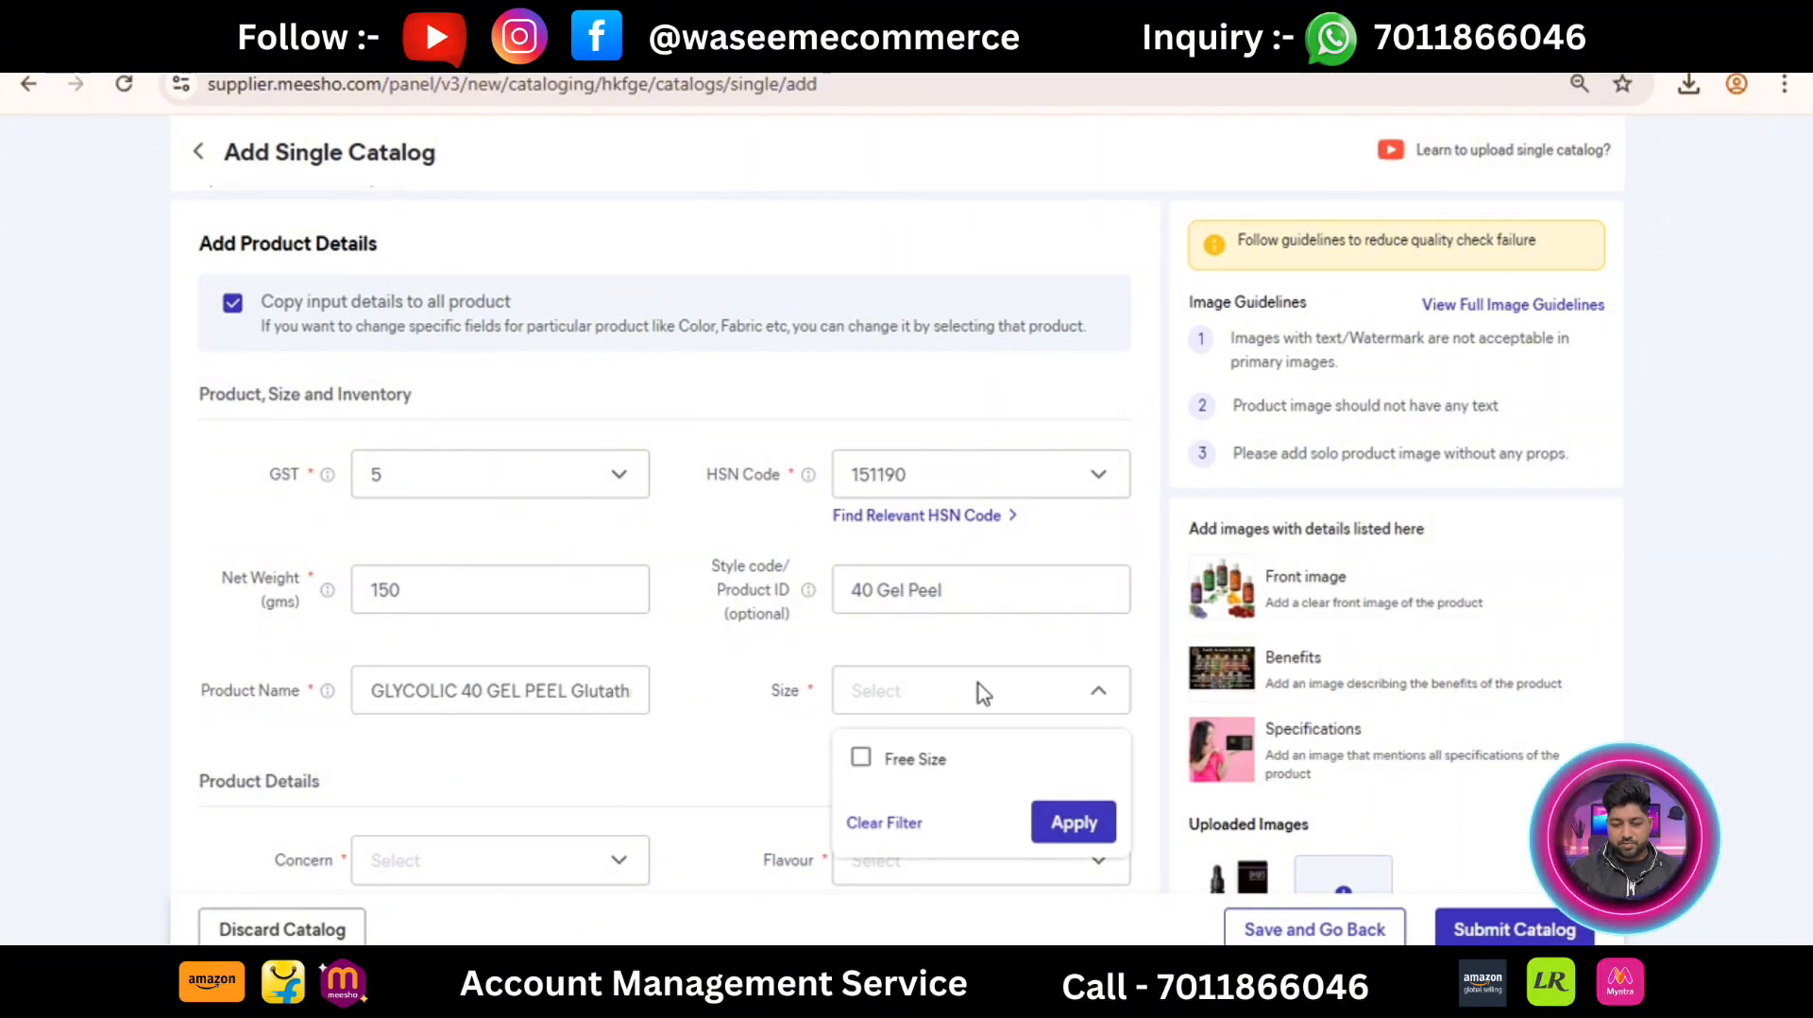
left_click(870, 758)
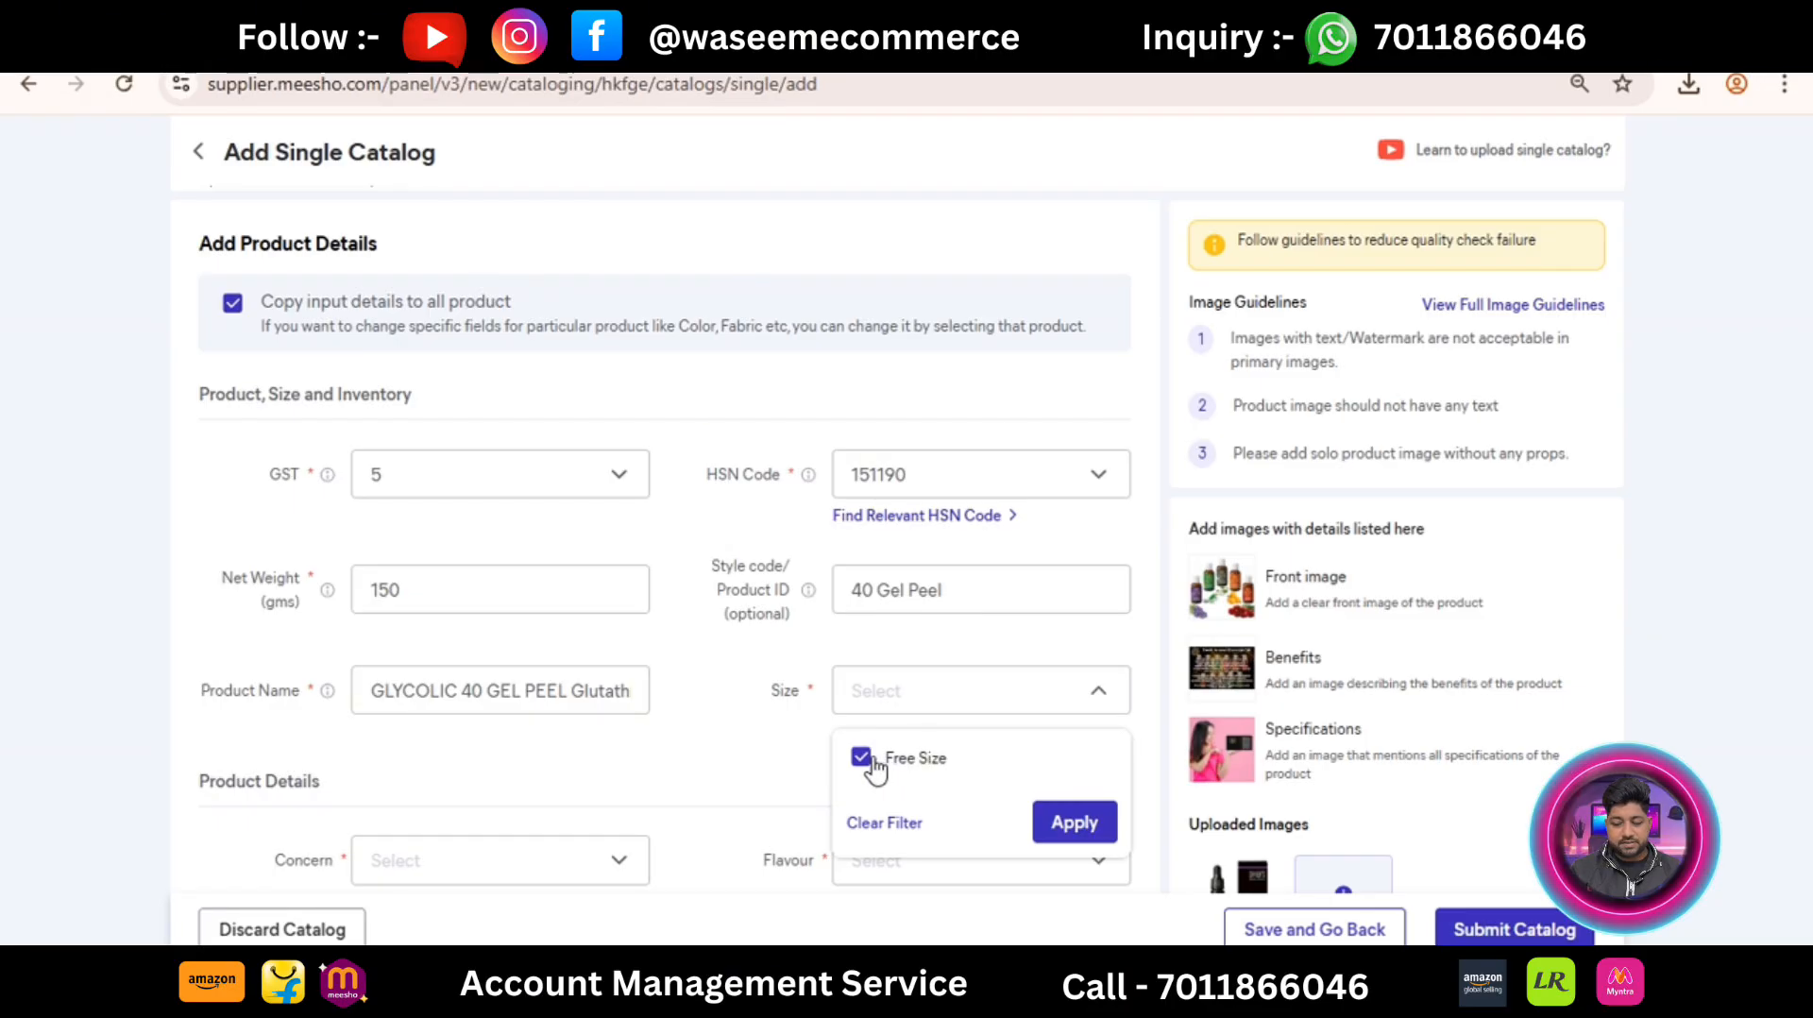
left_click(1055, 839)
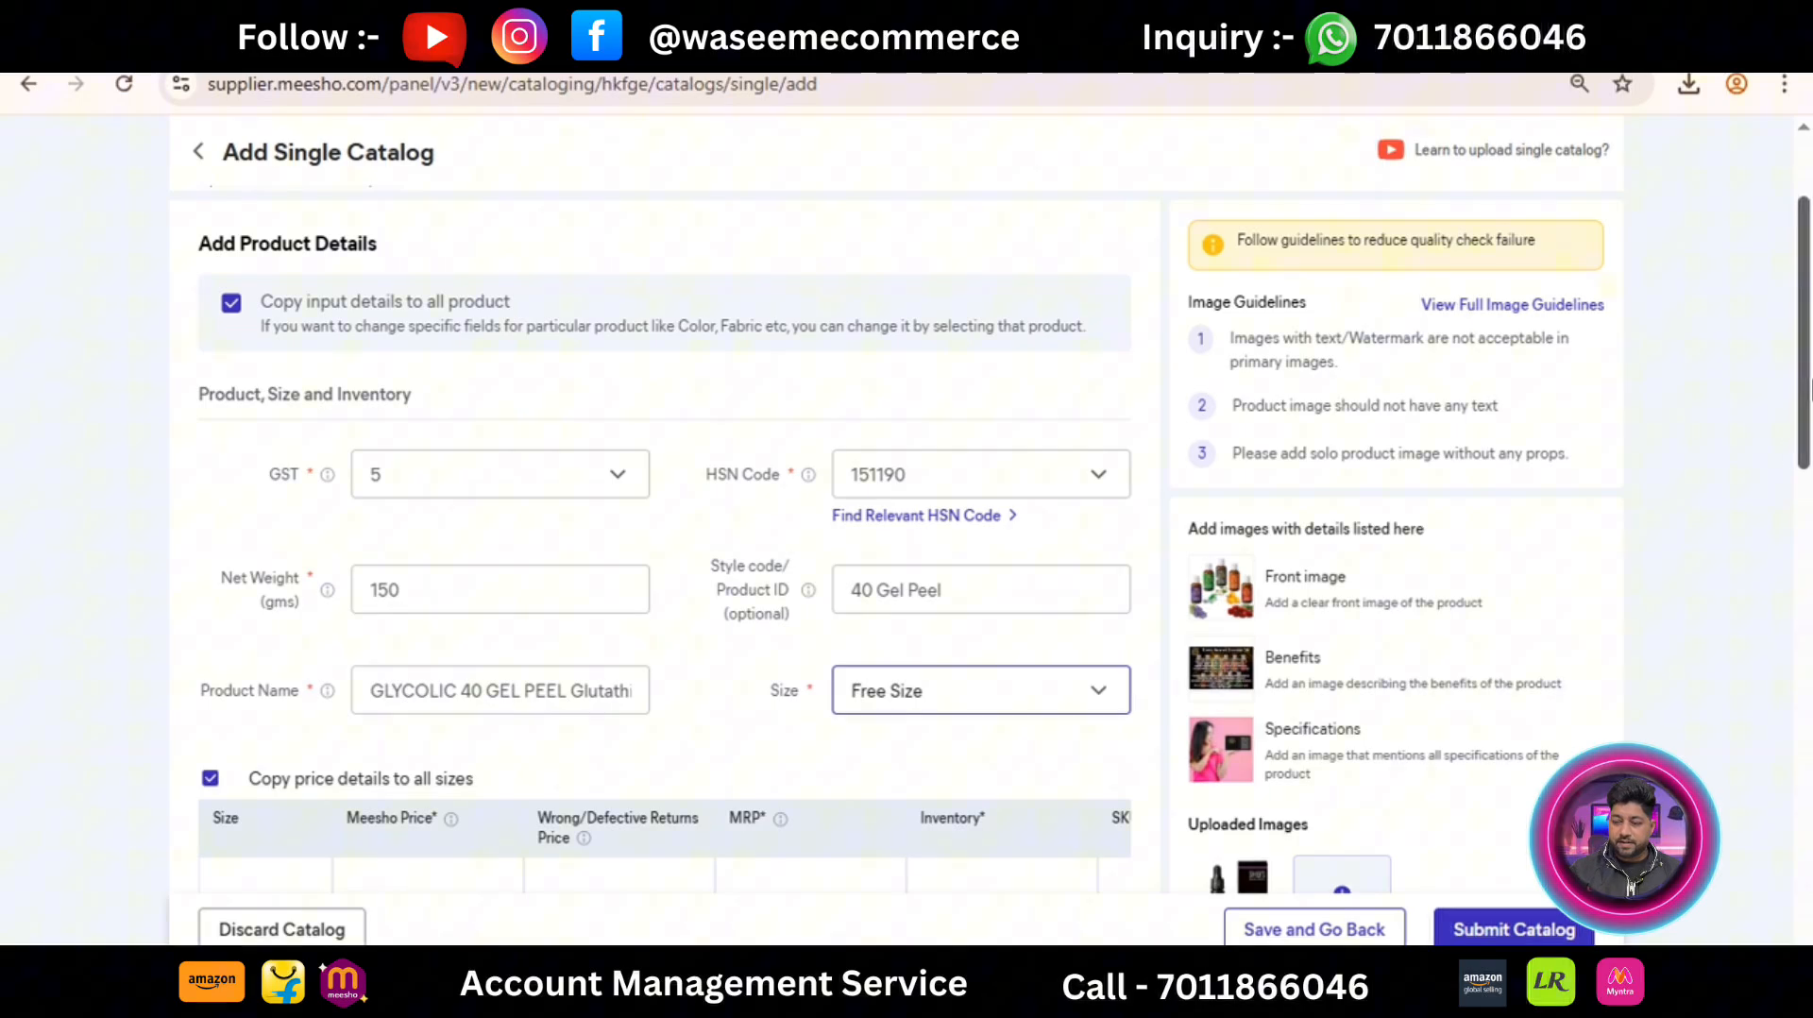
Step: Check the product's price and M.R.P. on the Amazon listing, then return to the Meesho catalog's price table
left_click_drag(1812, 389, 1811, 474)
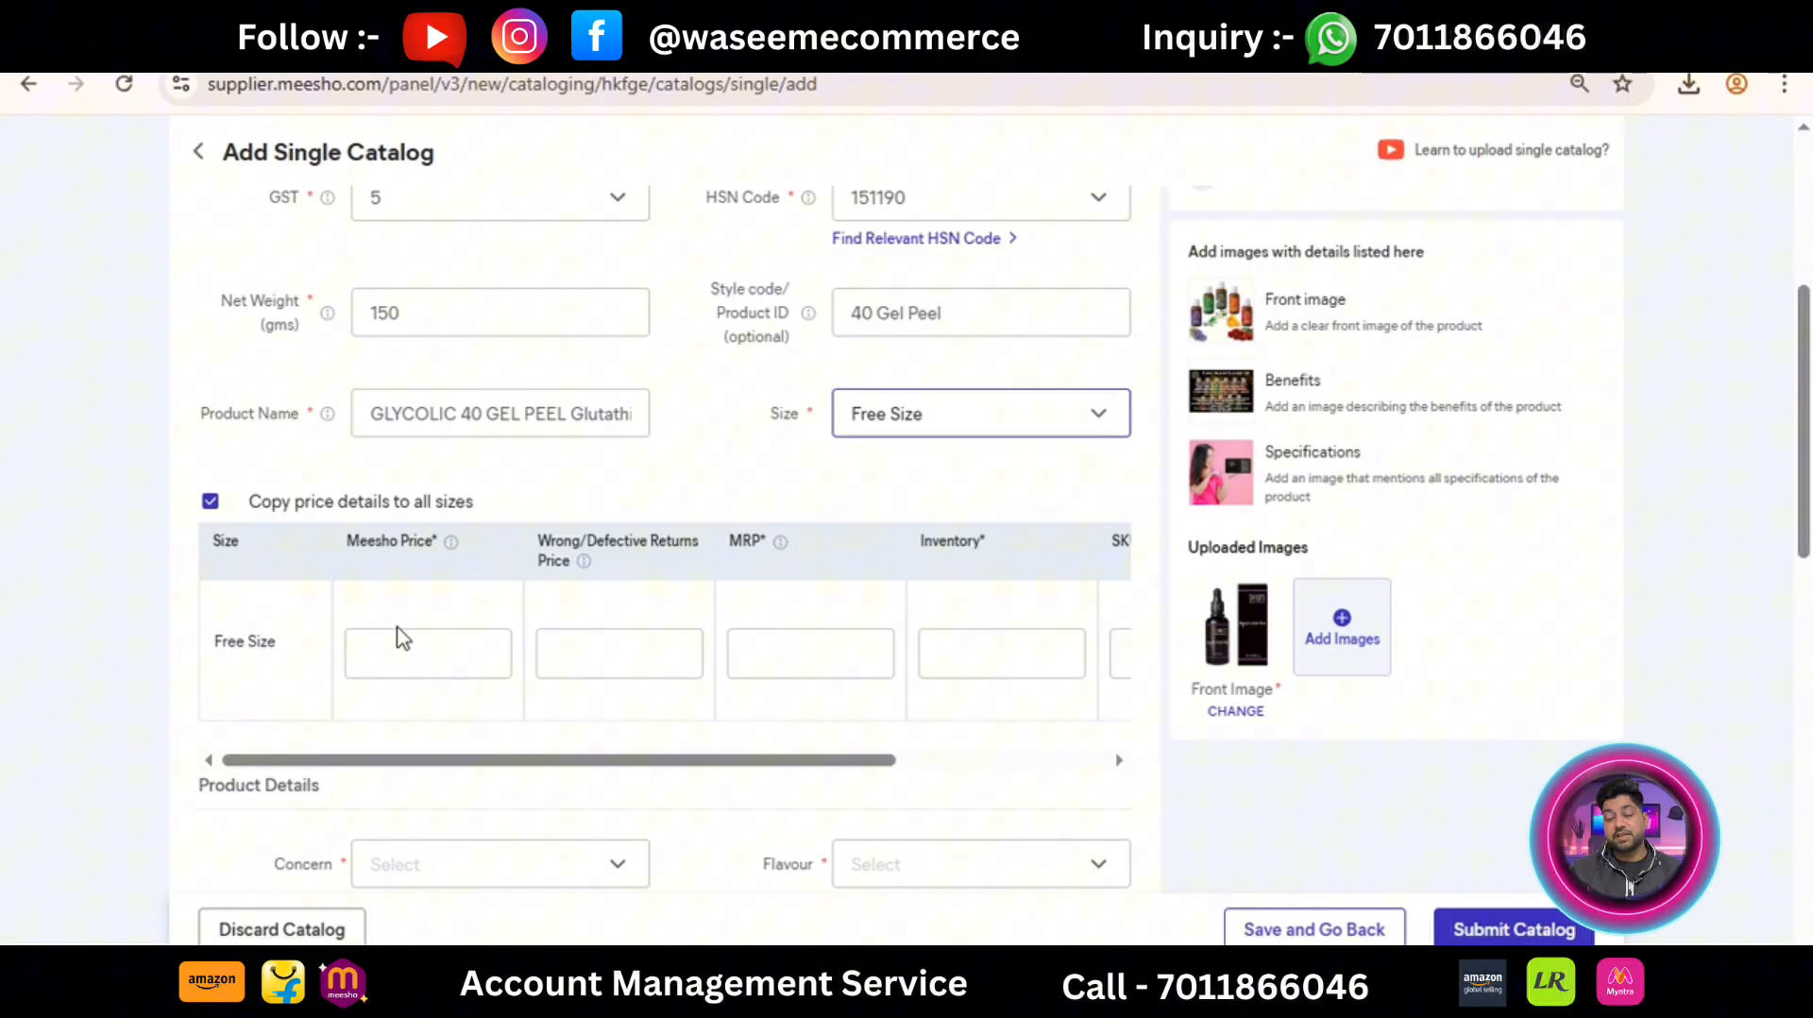
left_click(845, 50)
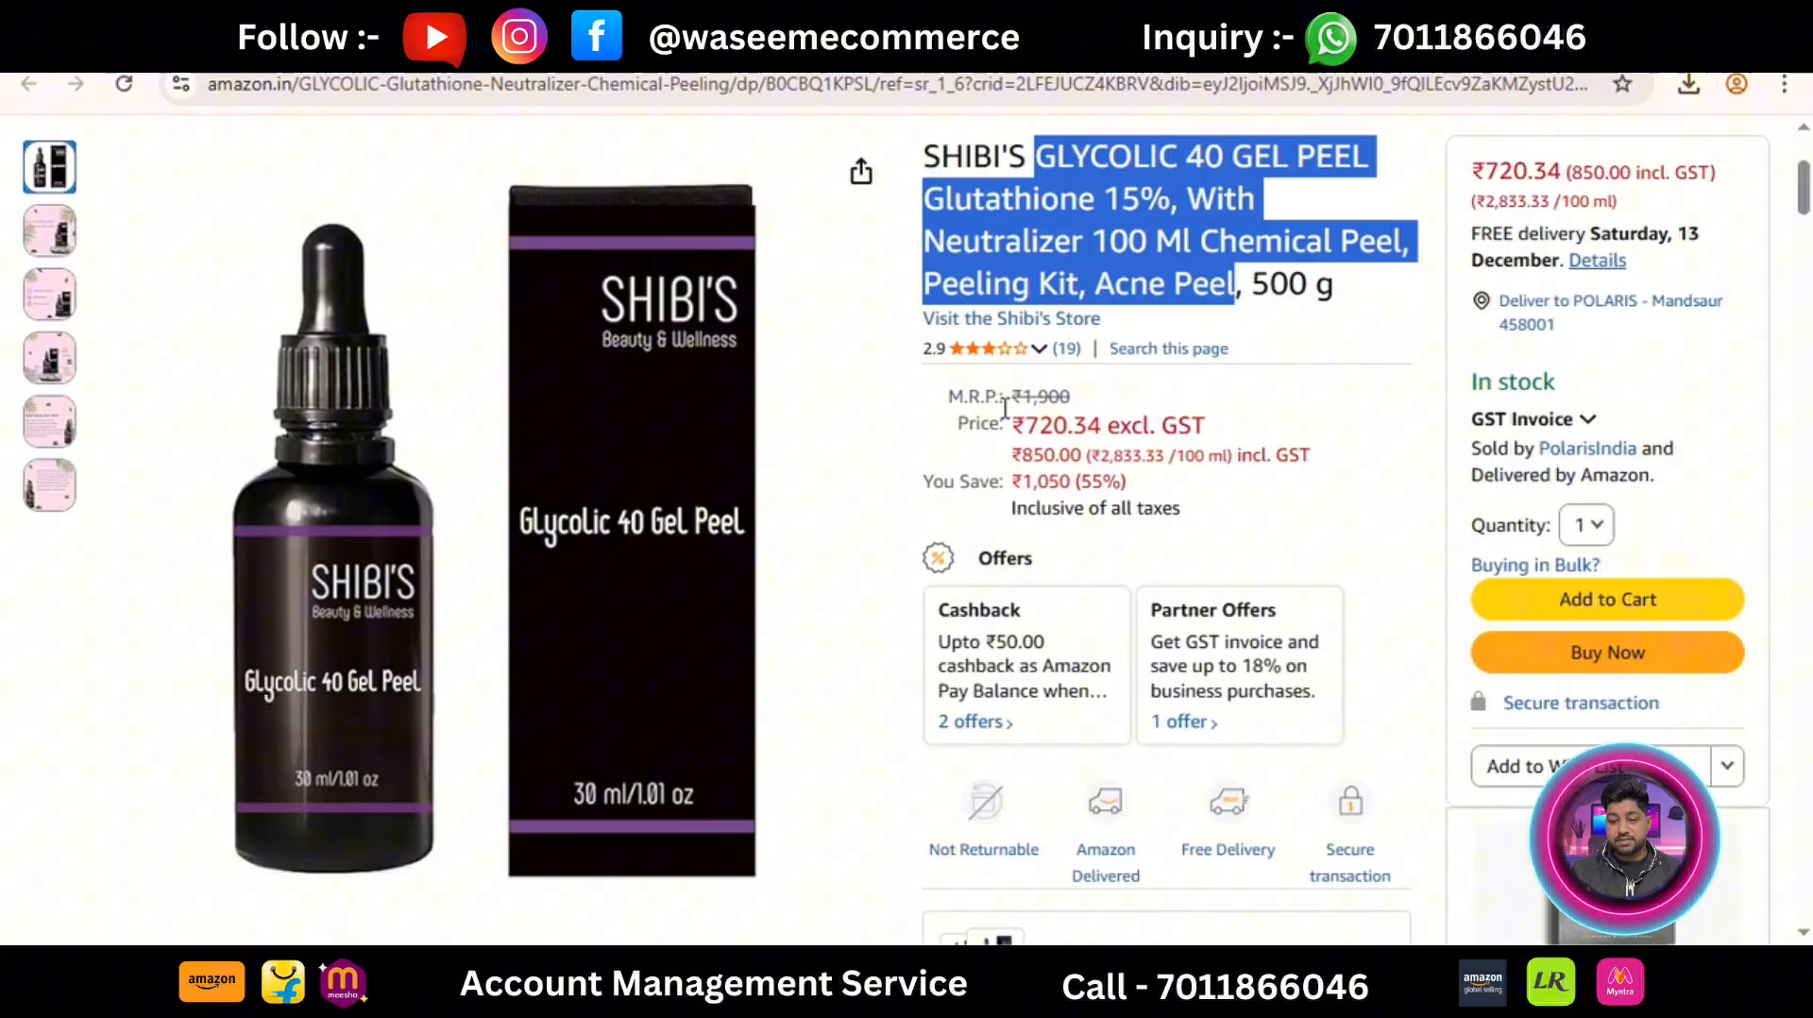
left_click(1067, 49)
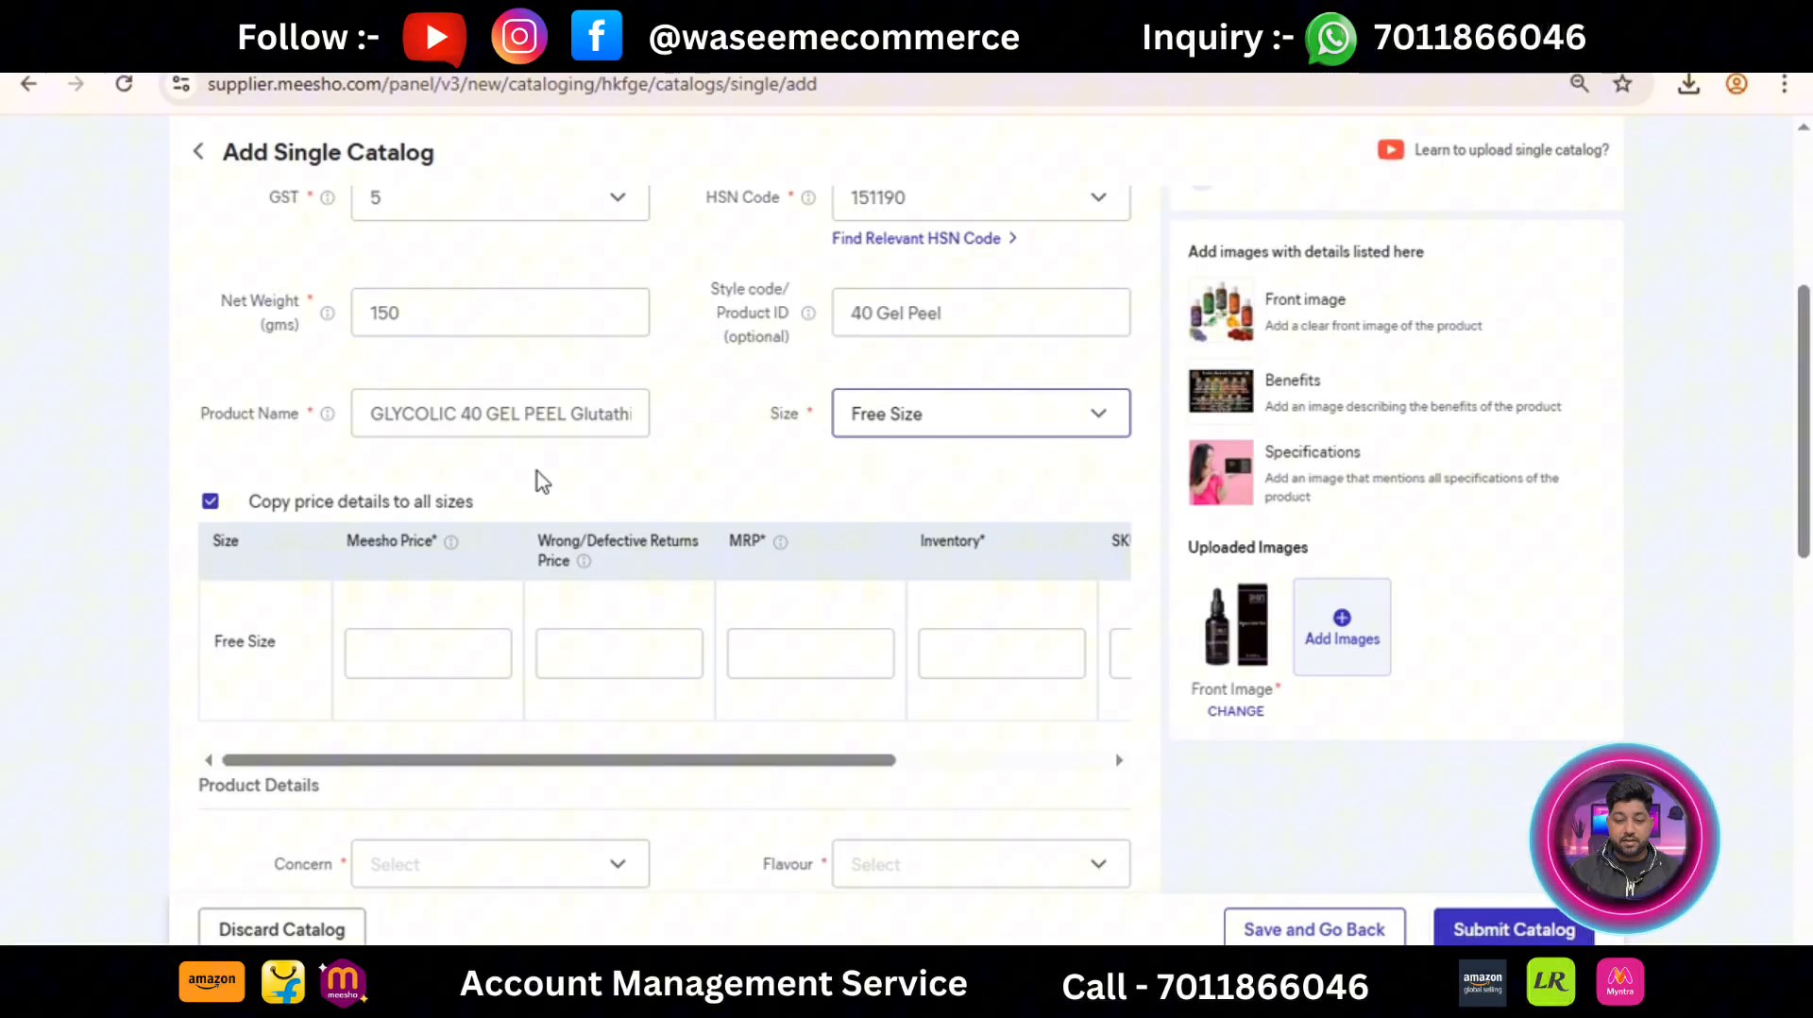
Step: Set the Free Size Meesho price to 799 and accept the suggested wrong/defective returns price of 788
left_click(379, 641)
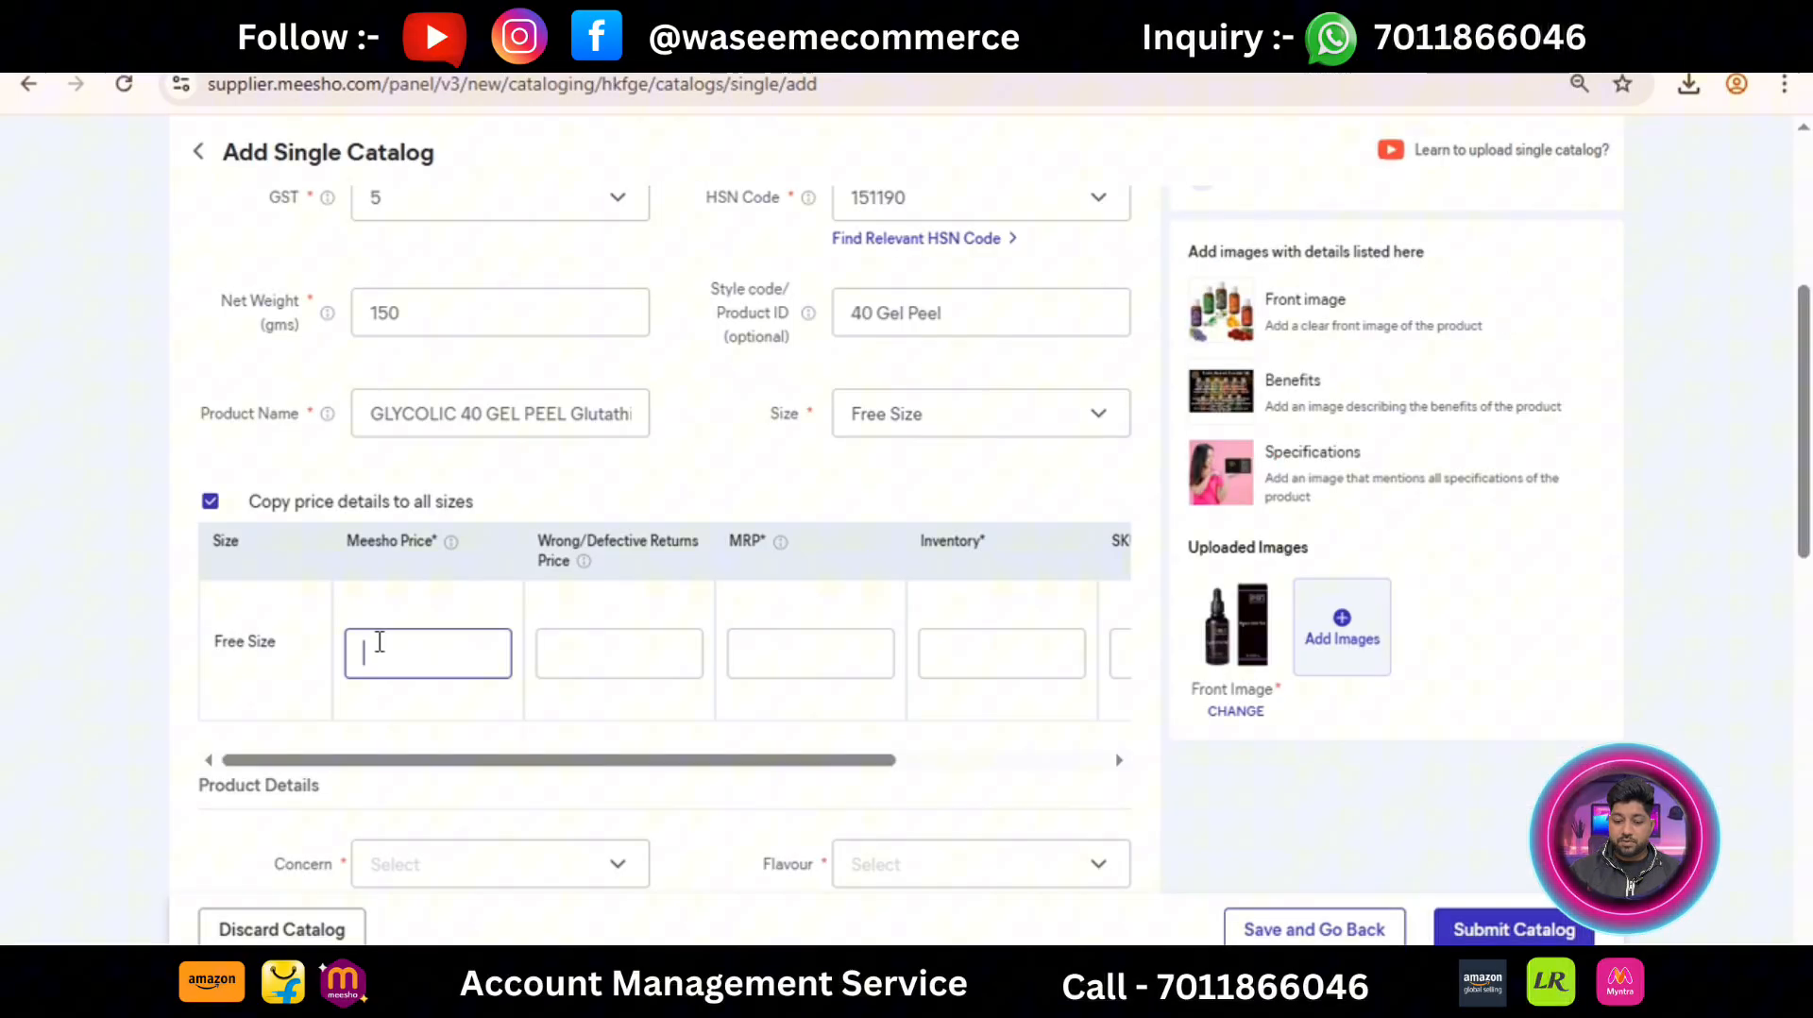
type("7")
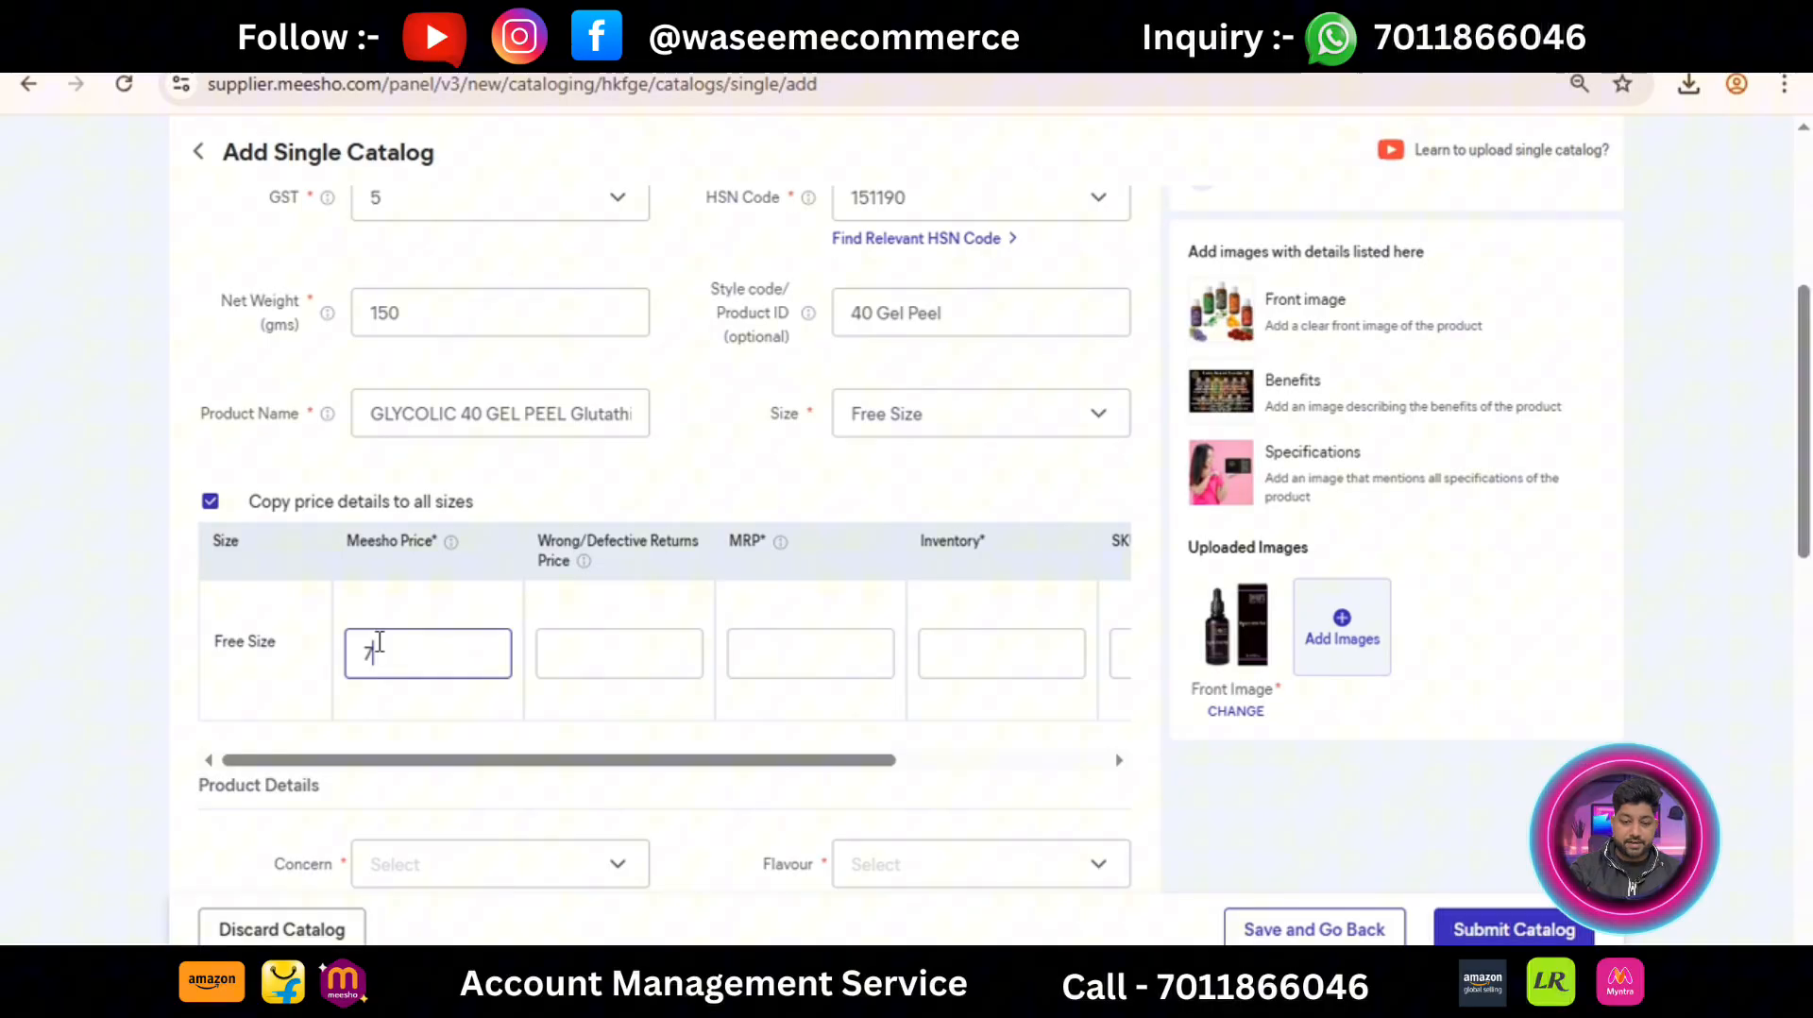
type("00")
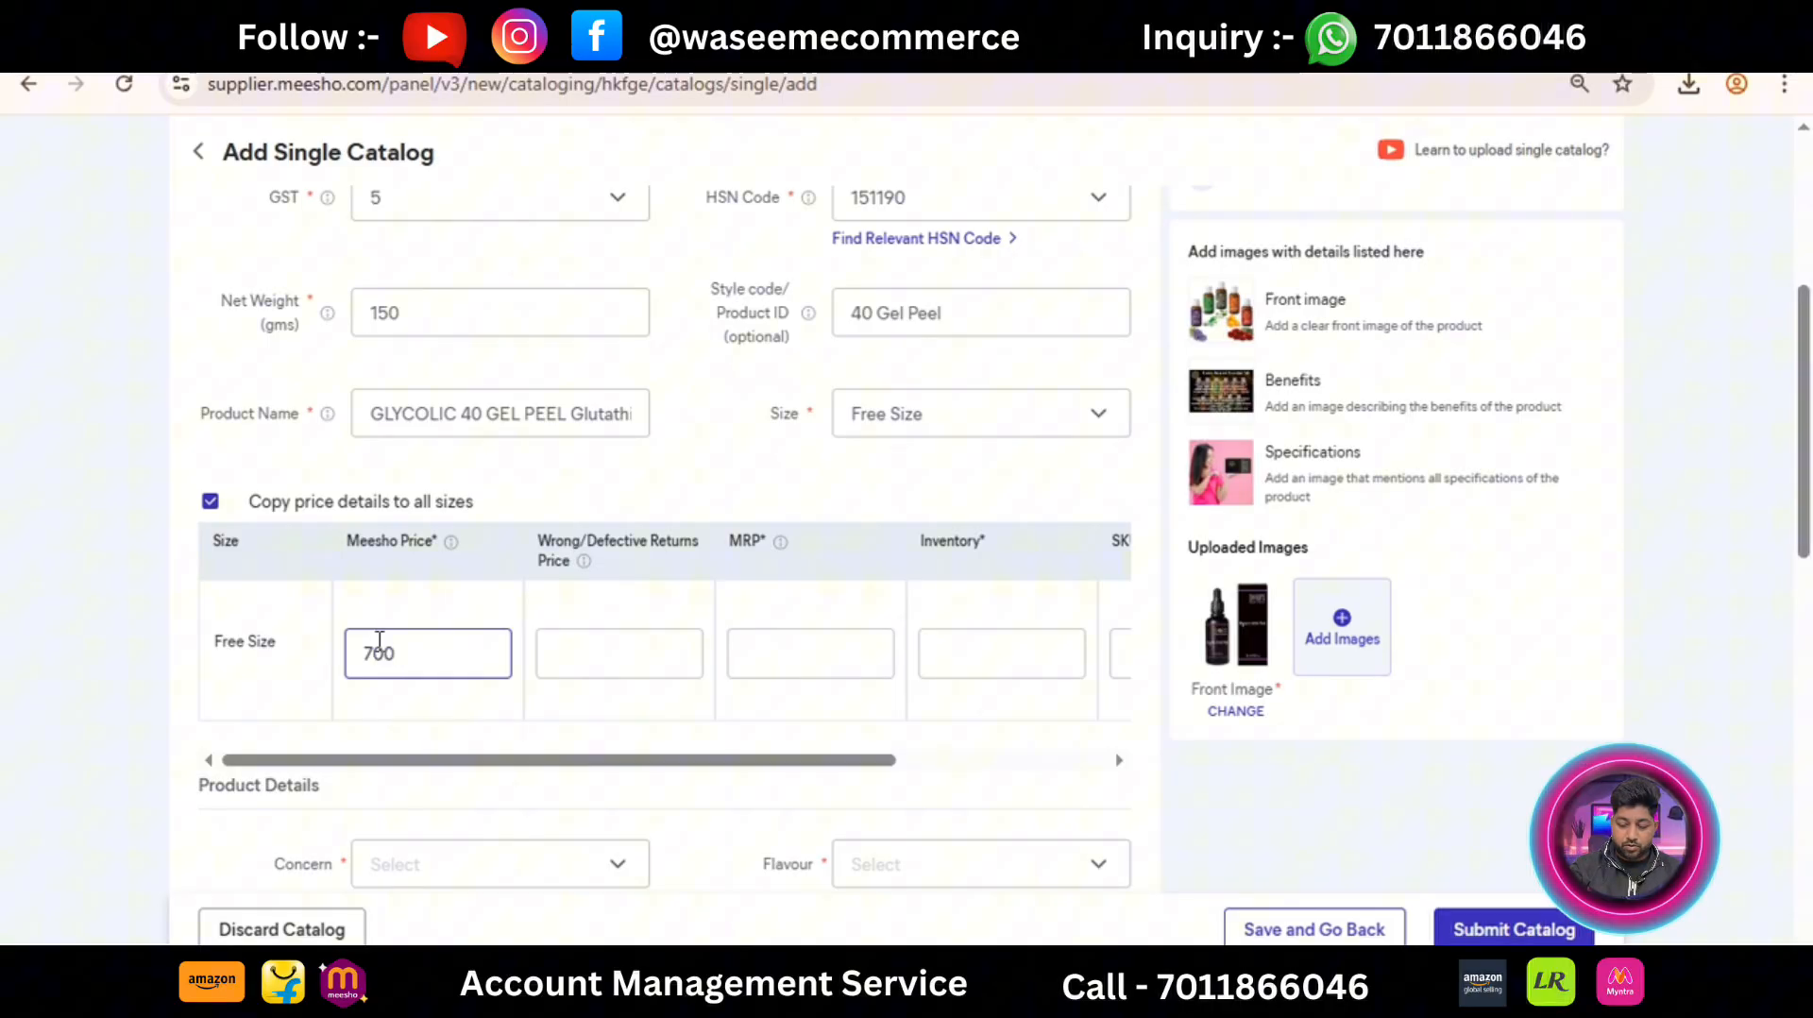
key("BackSpace")
key("BackSpace")
type("99")
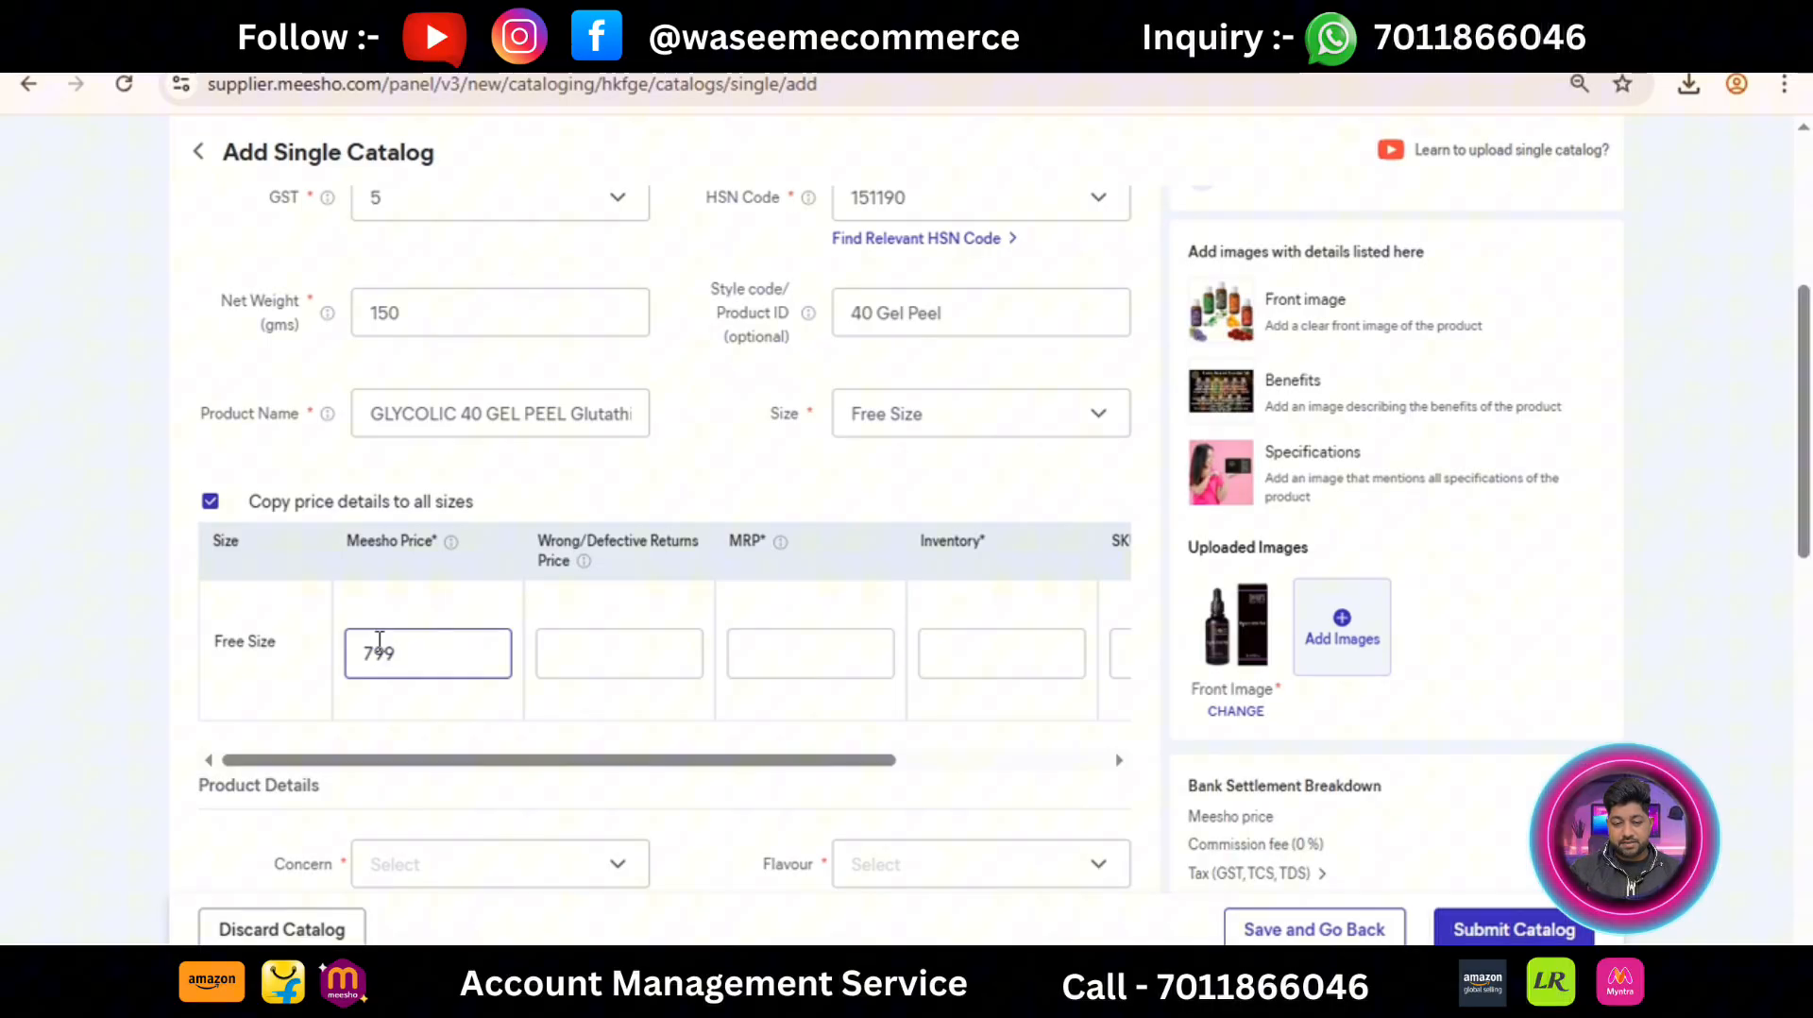
key("Tab")
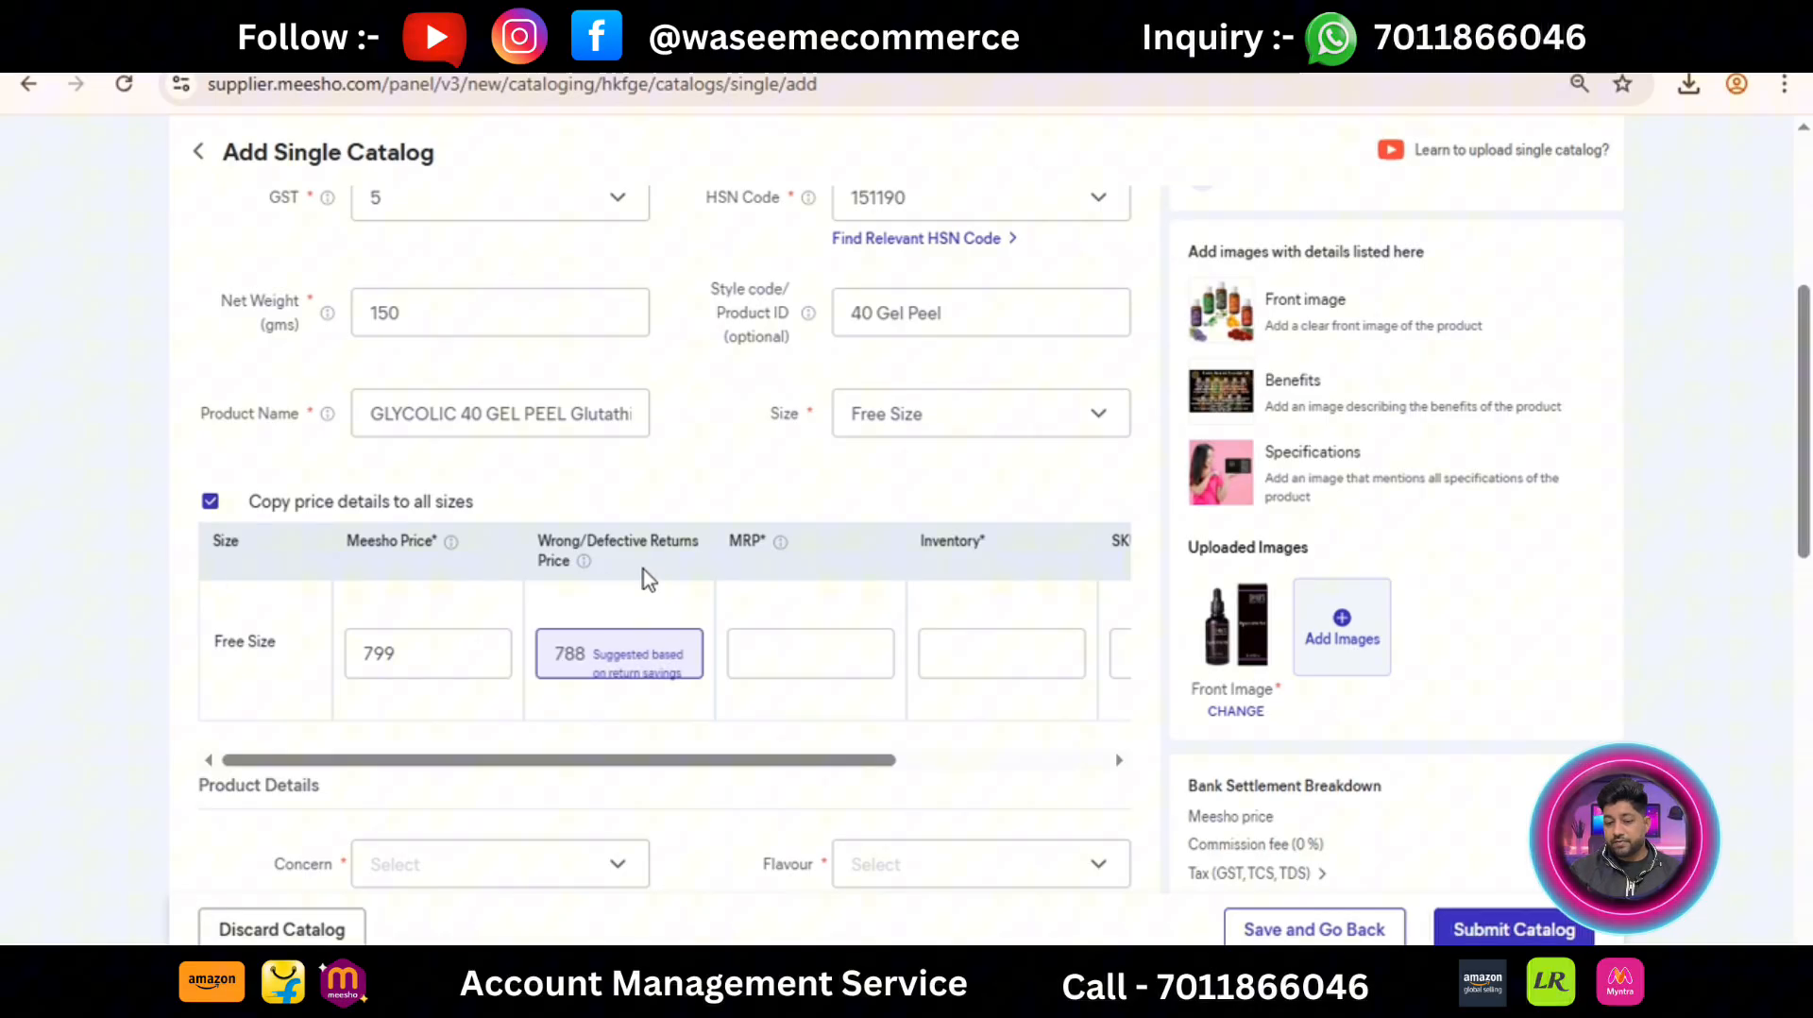
left_click(578, 672)
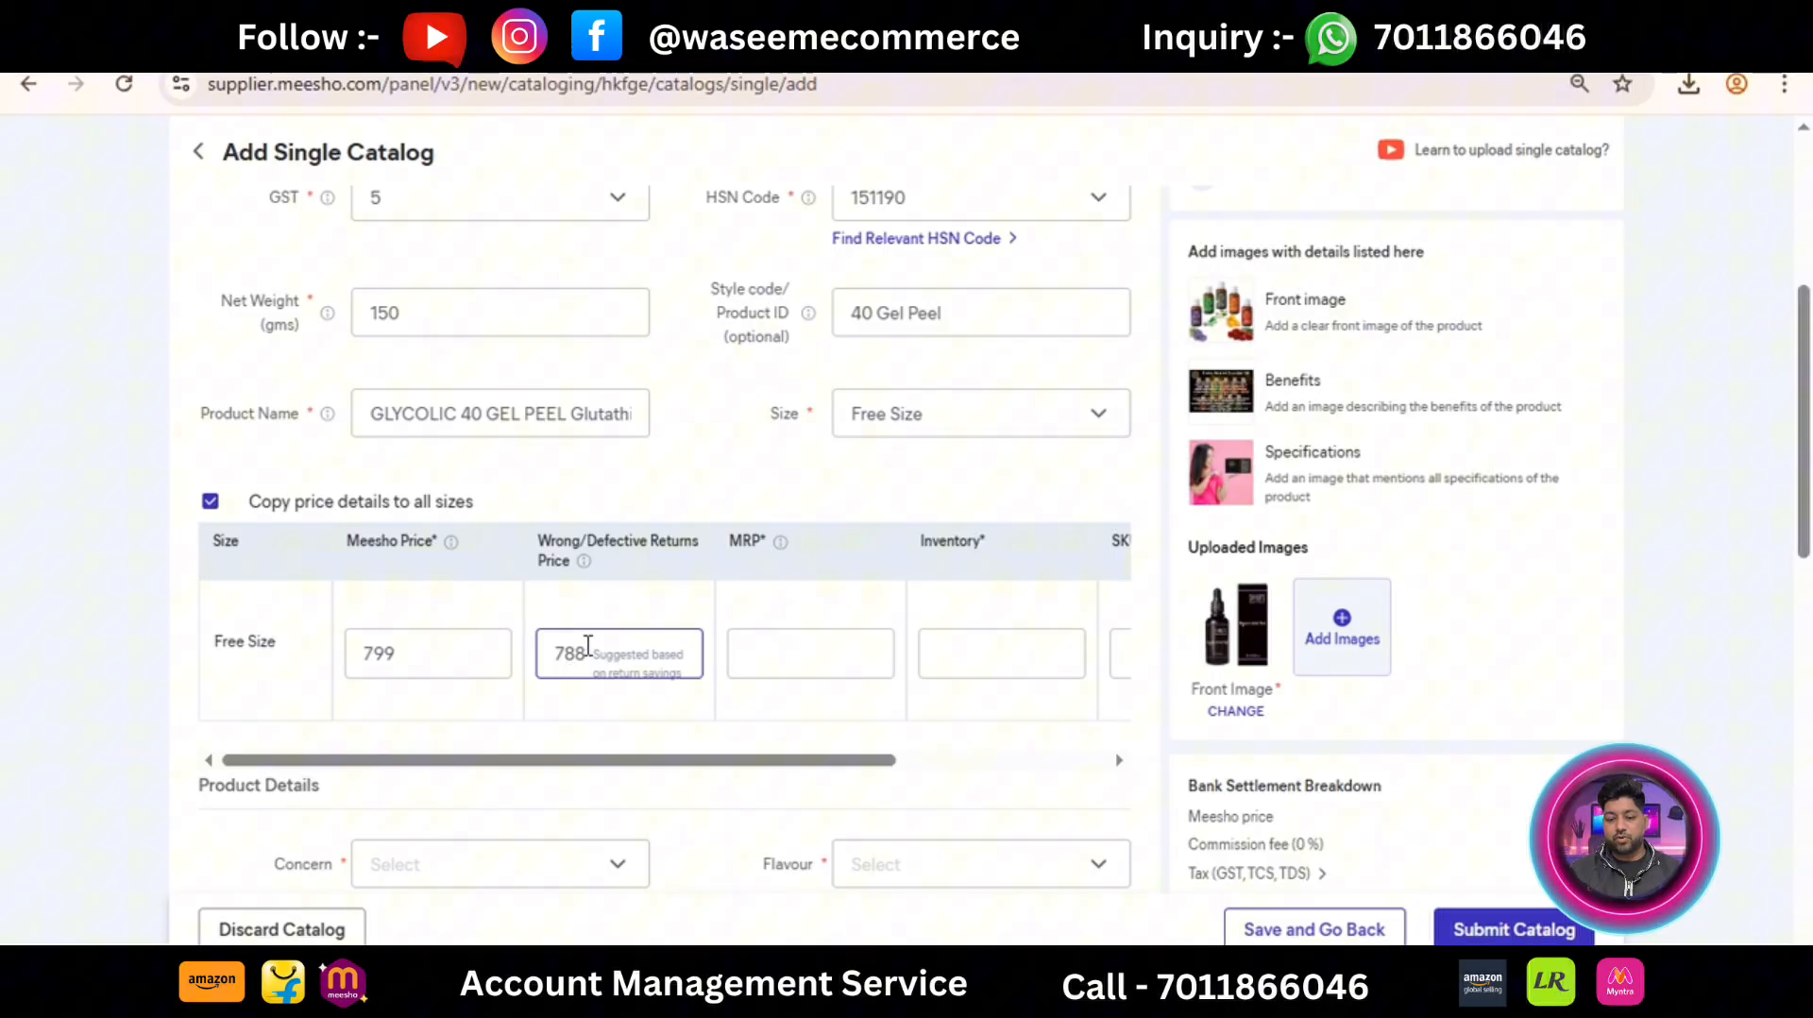
Step: Set the Free Size MRP to 1999 and its inventory to 20
left_click(730, 647)
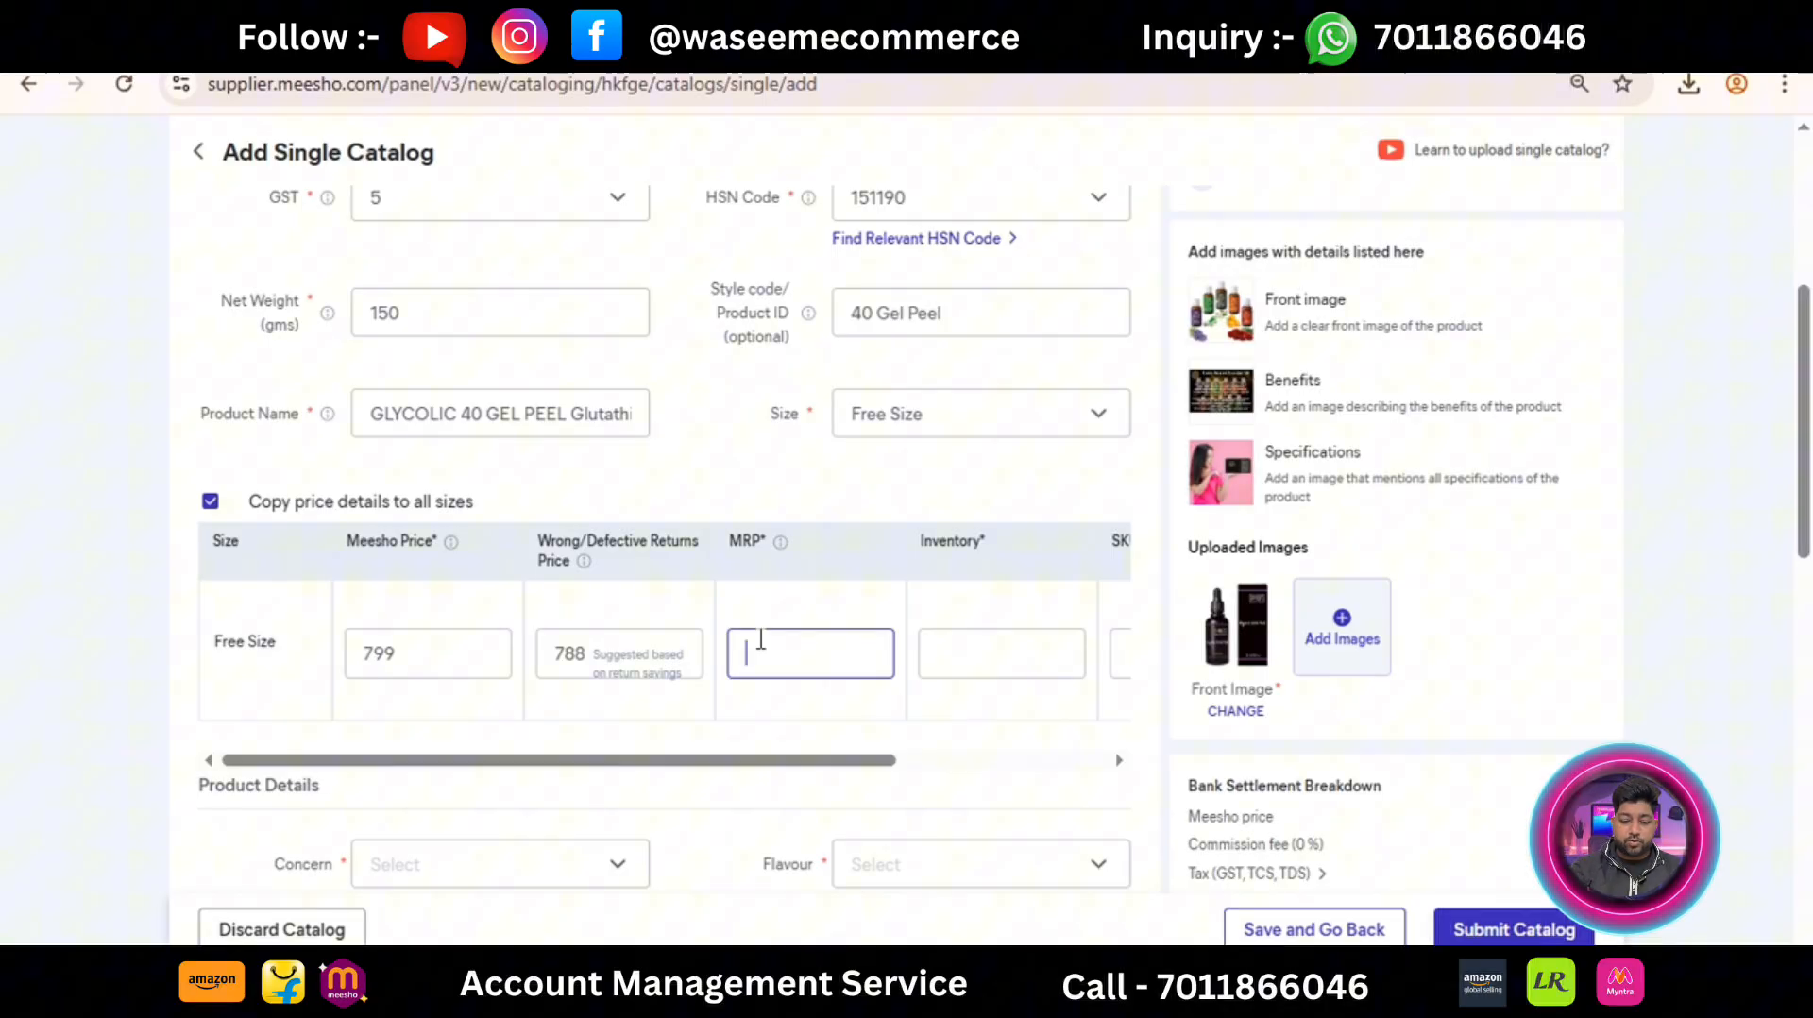
type("1999")
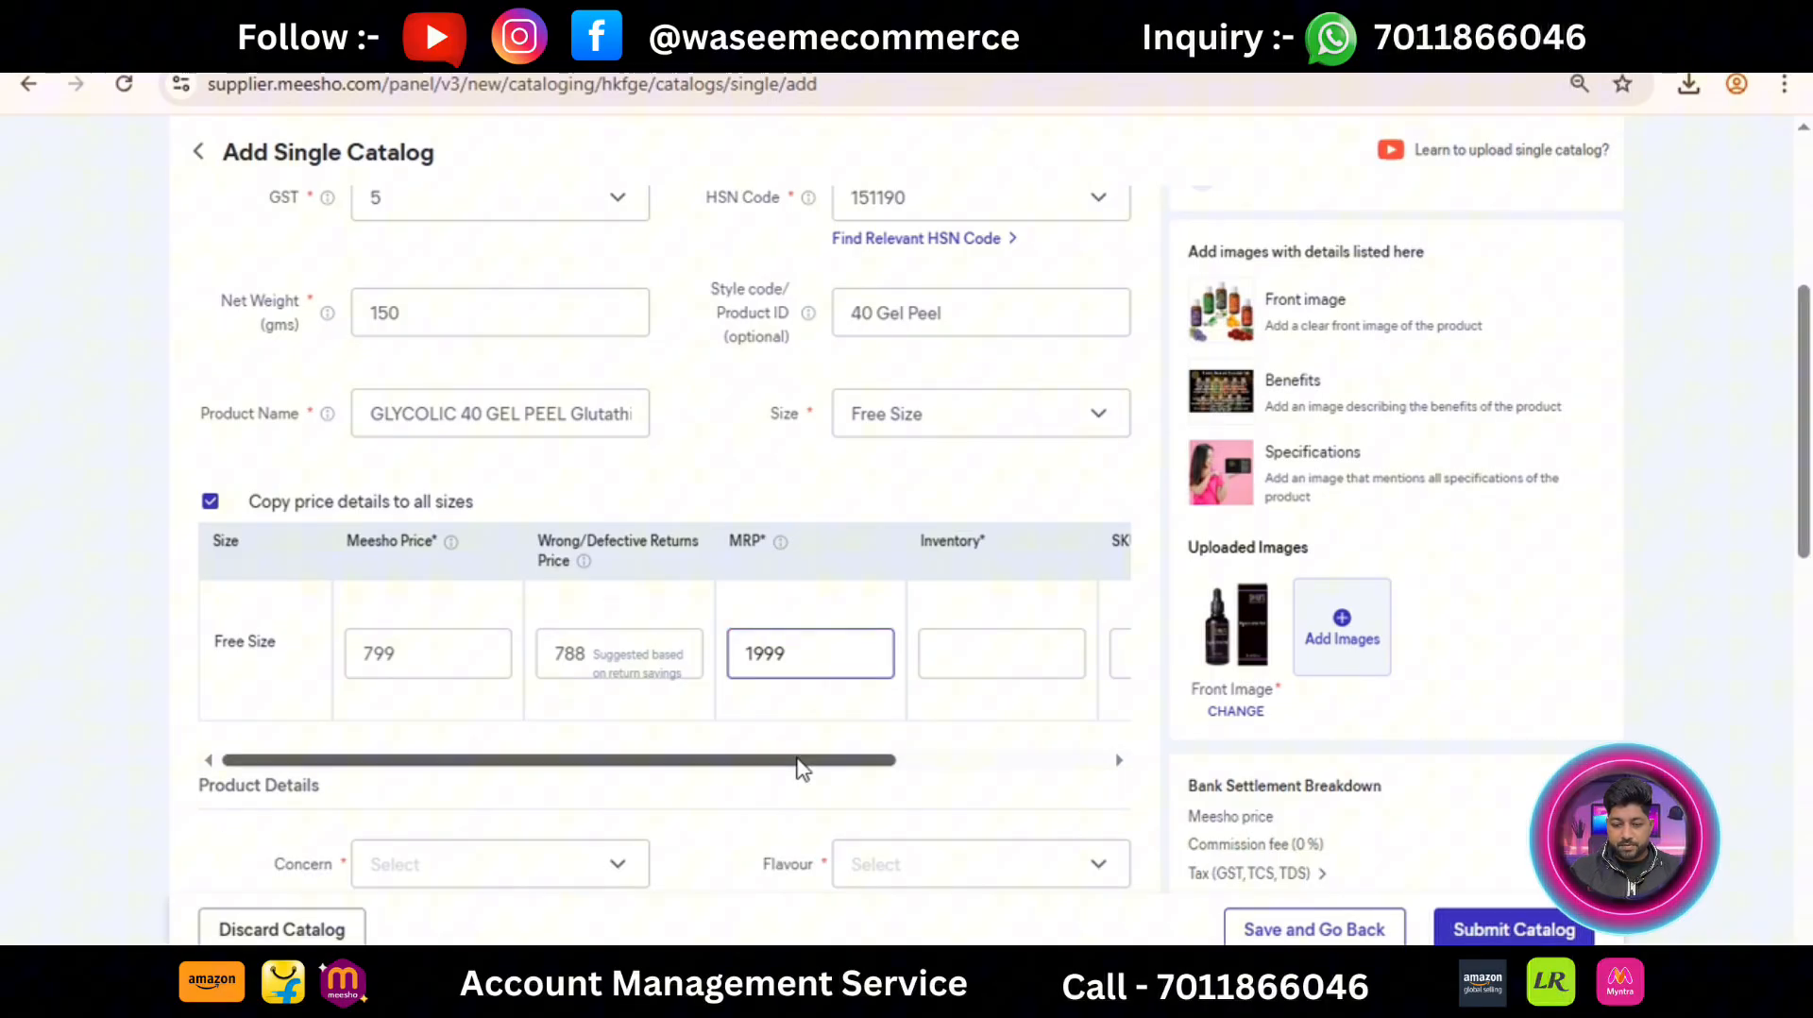
left_click_drag(799, 762, 892, 772)
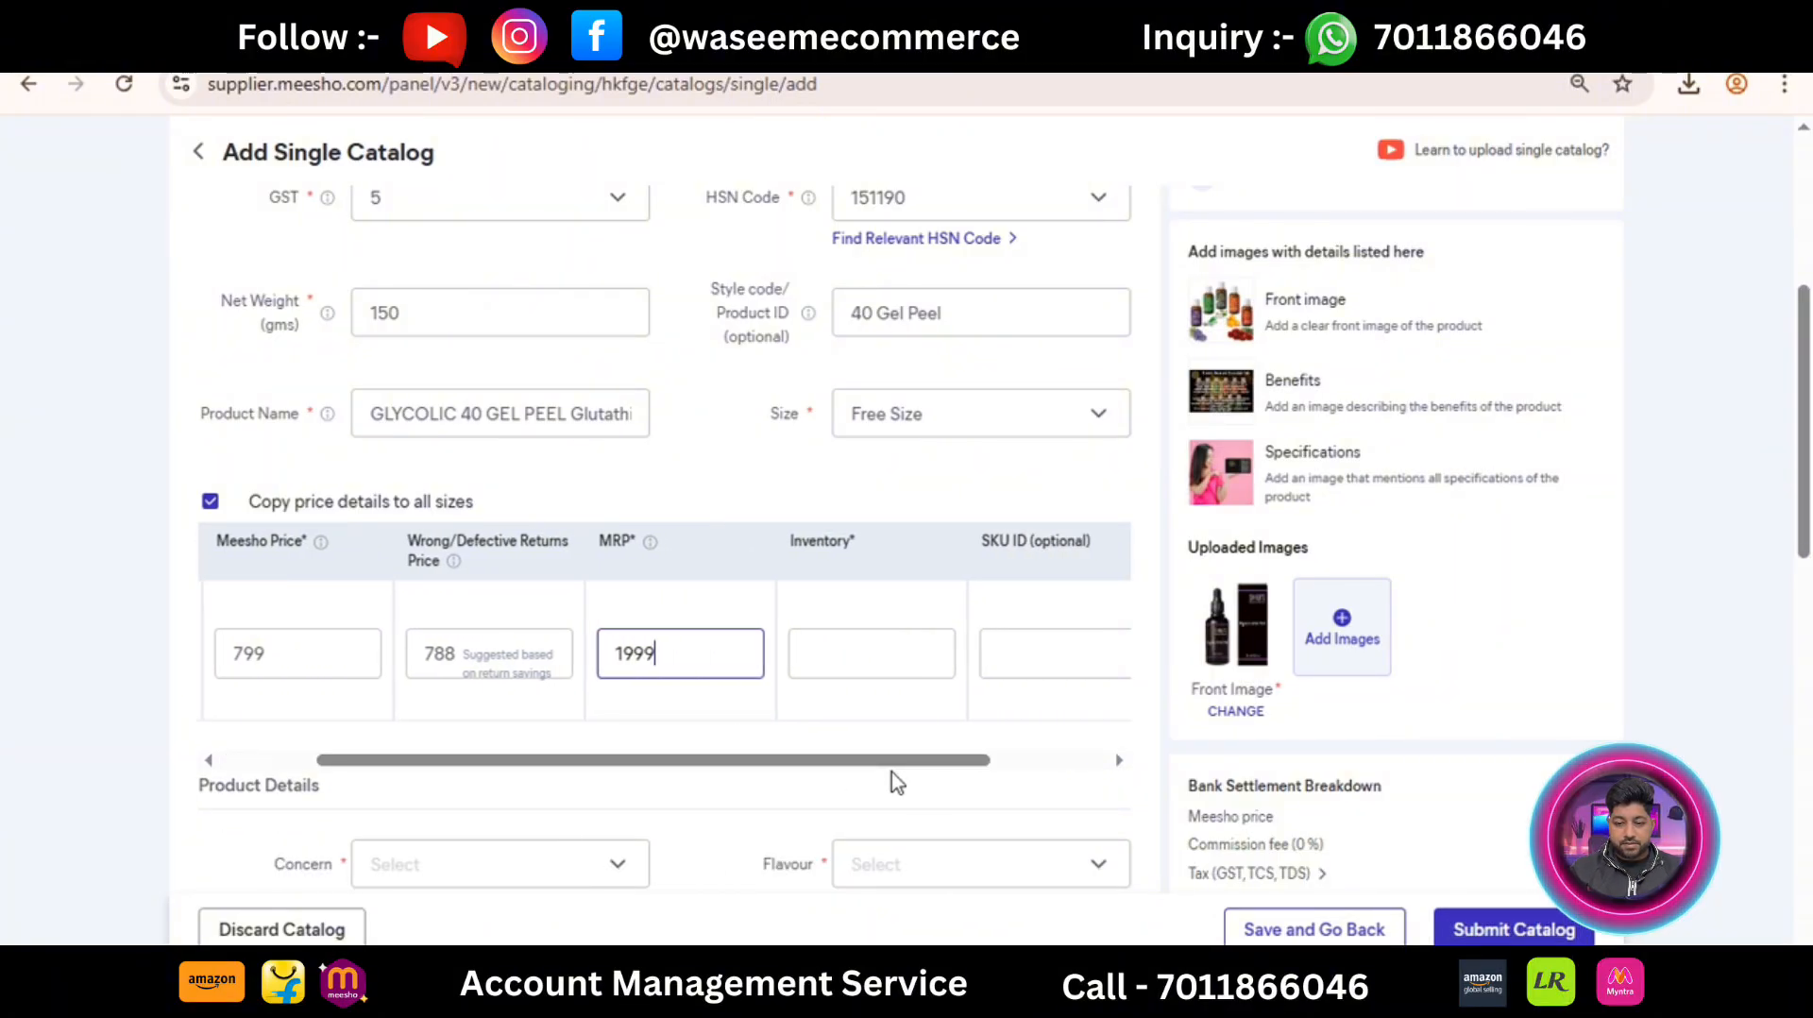
left_click(848, 659)
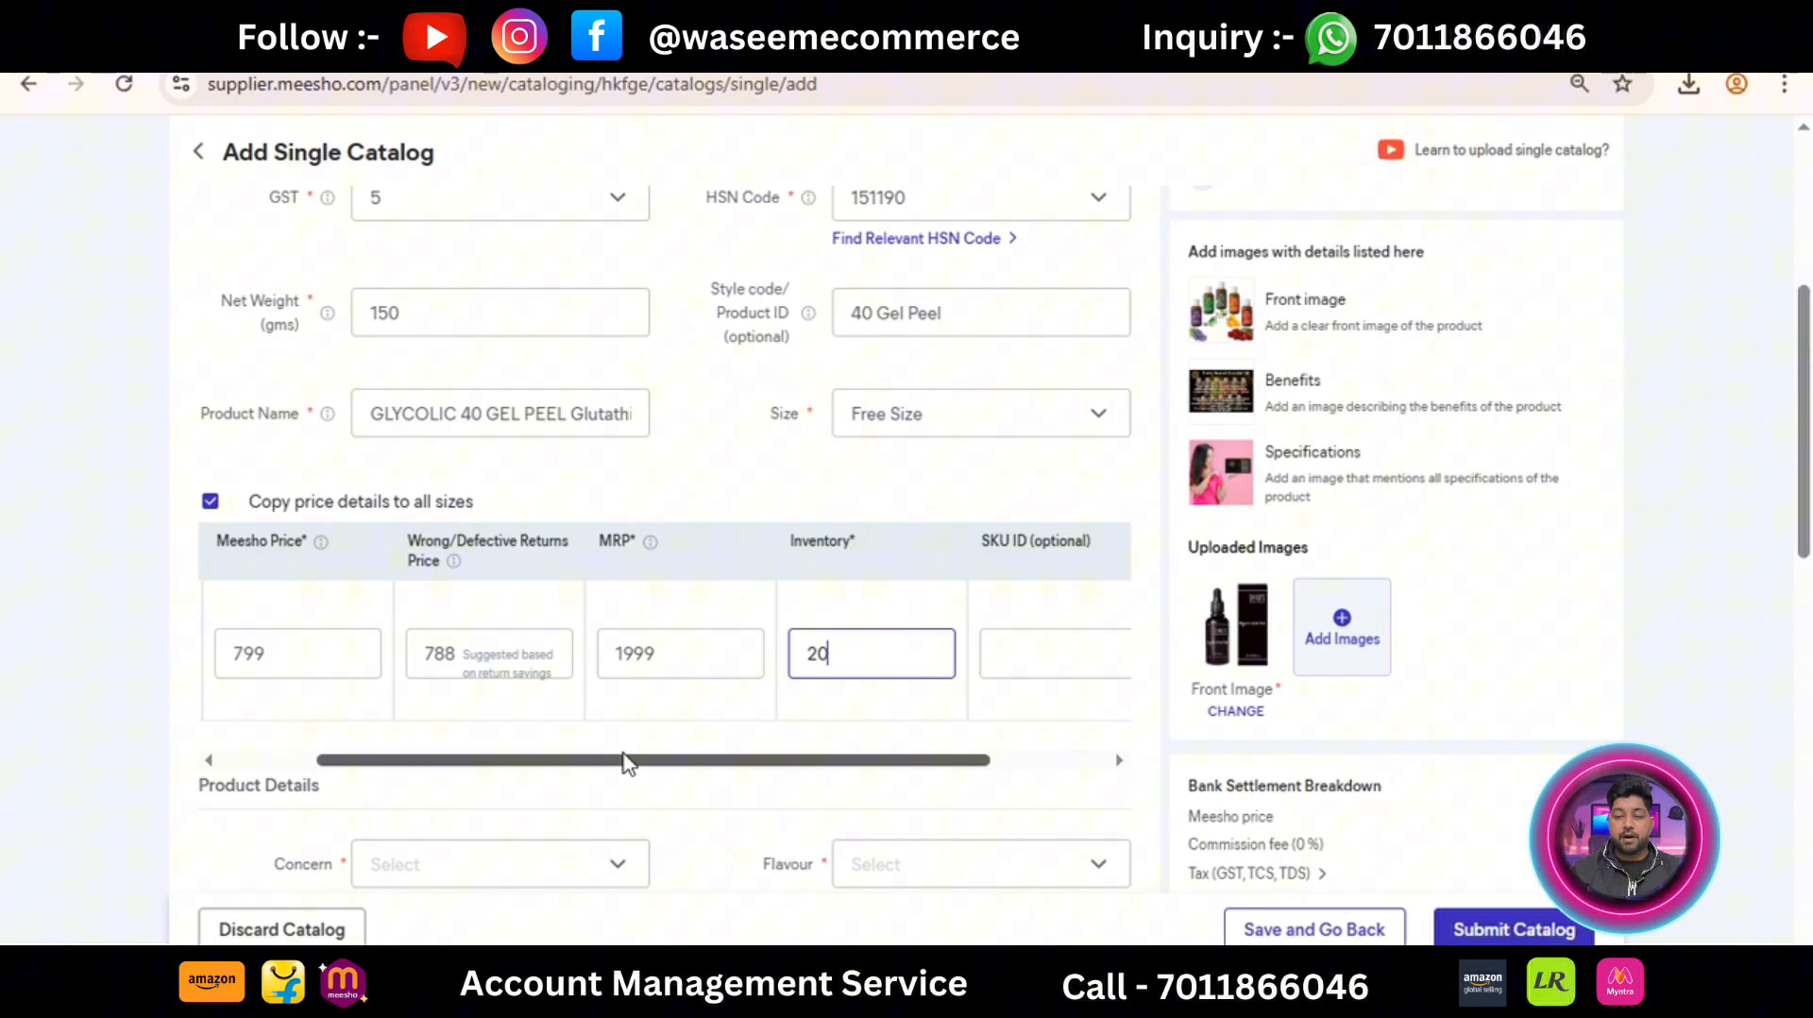
Step: Copy the style code "40 Gel Peel" into the Free Size row's SKU ID
left_click_drag(627, 768, 789, 792)
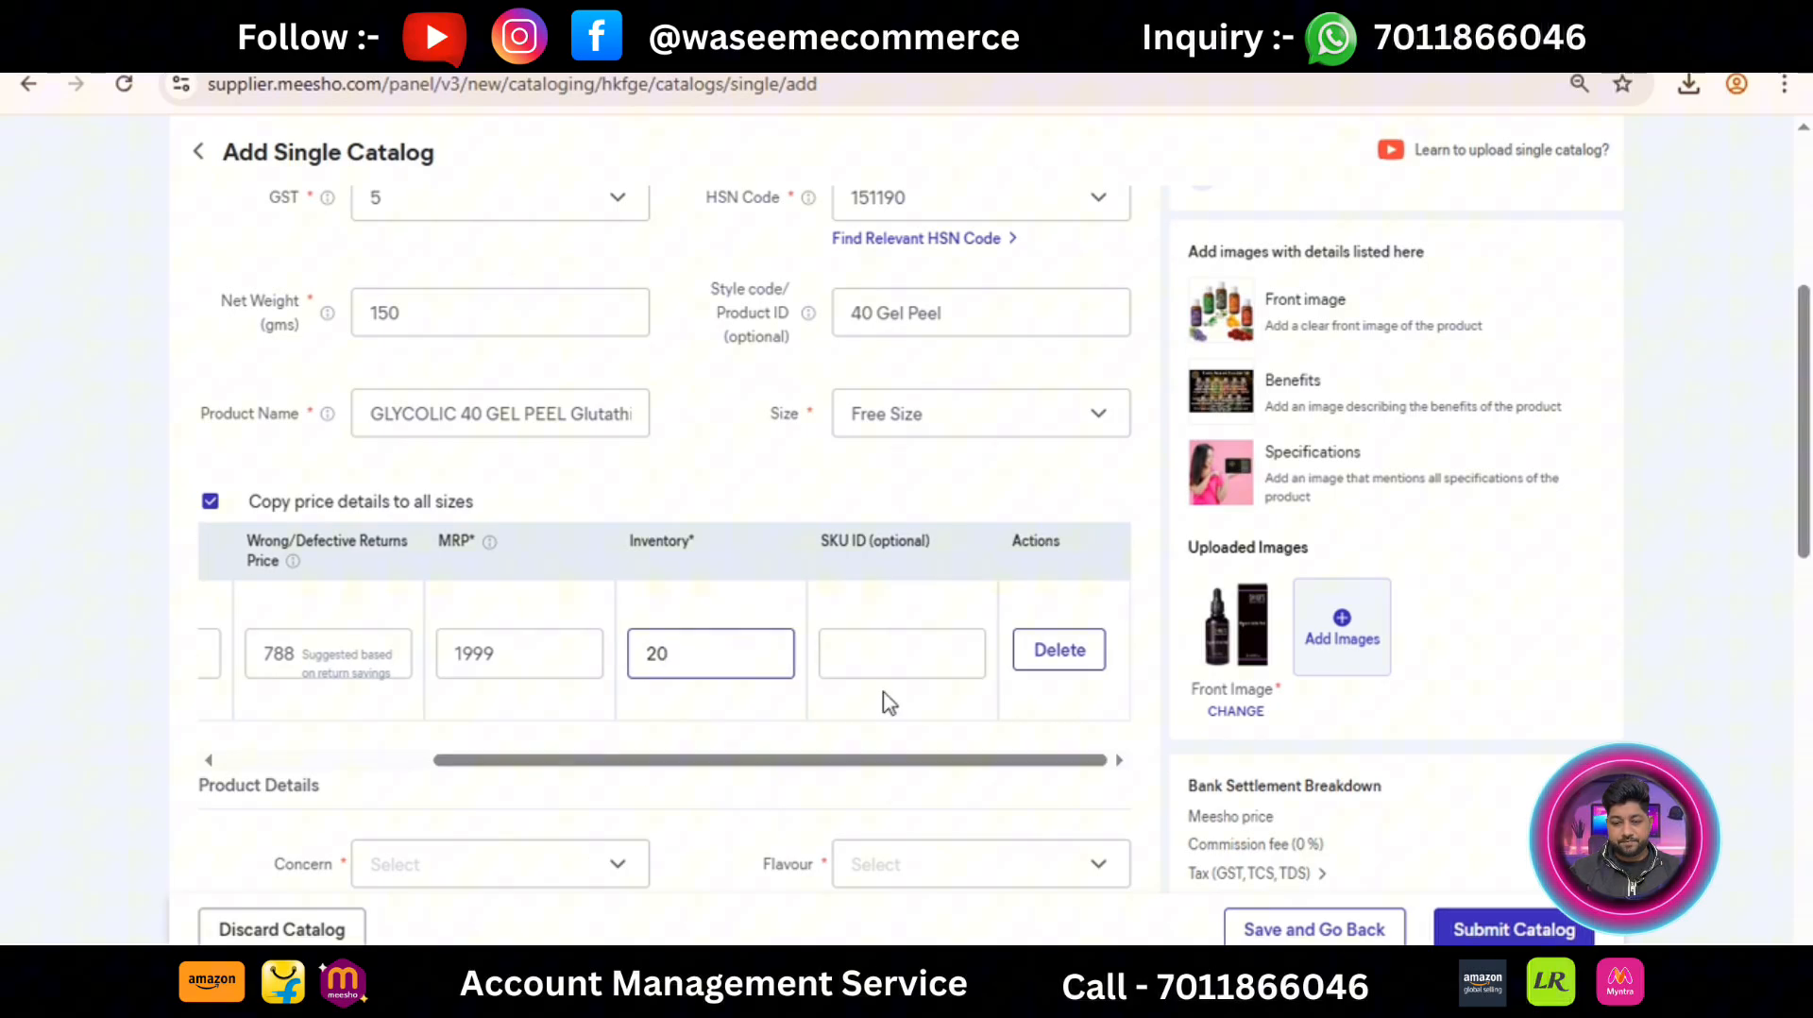
left_click(893, 655)
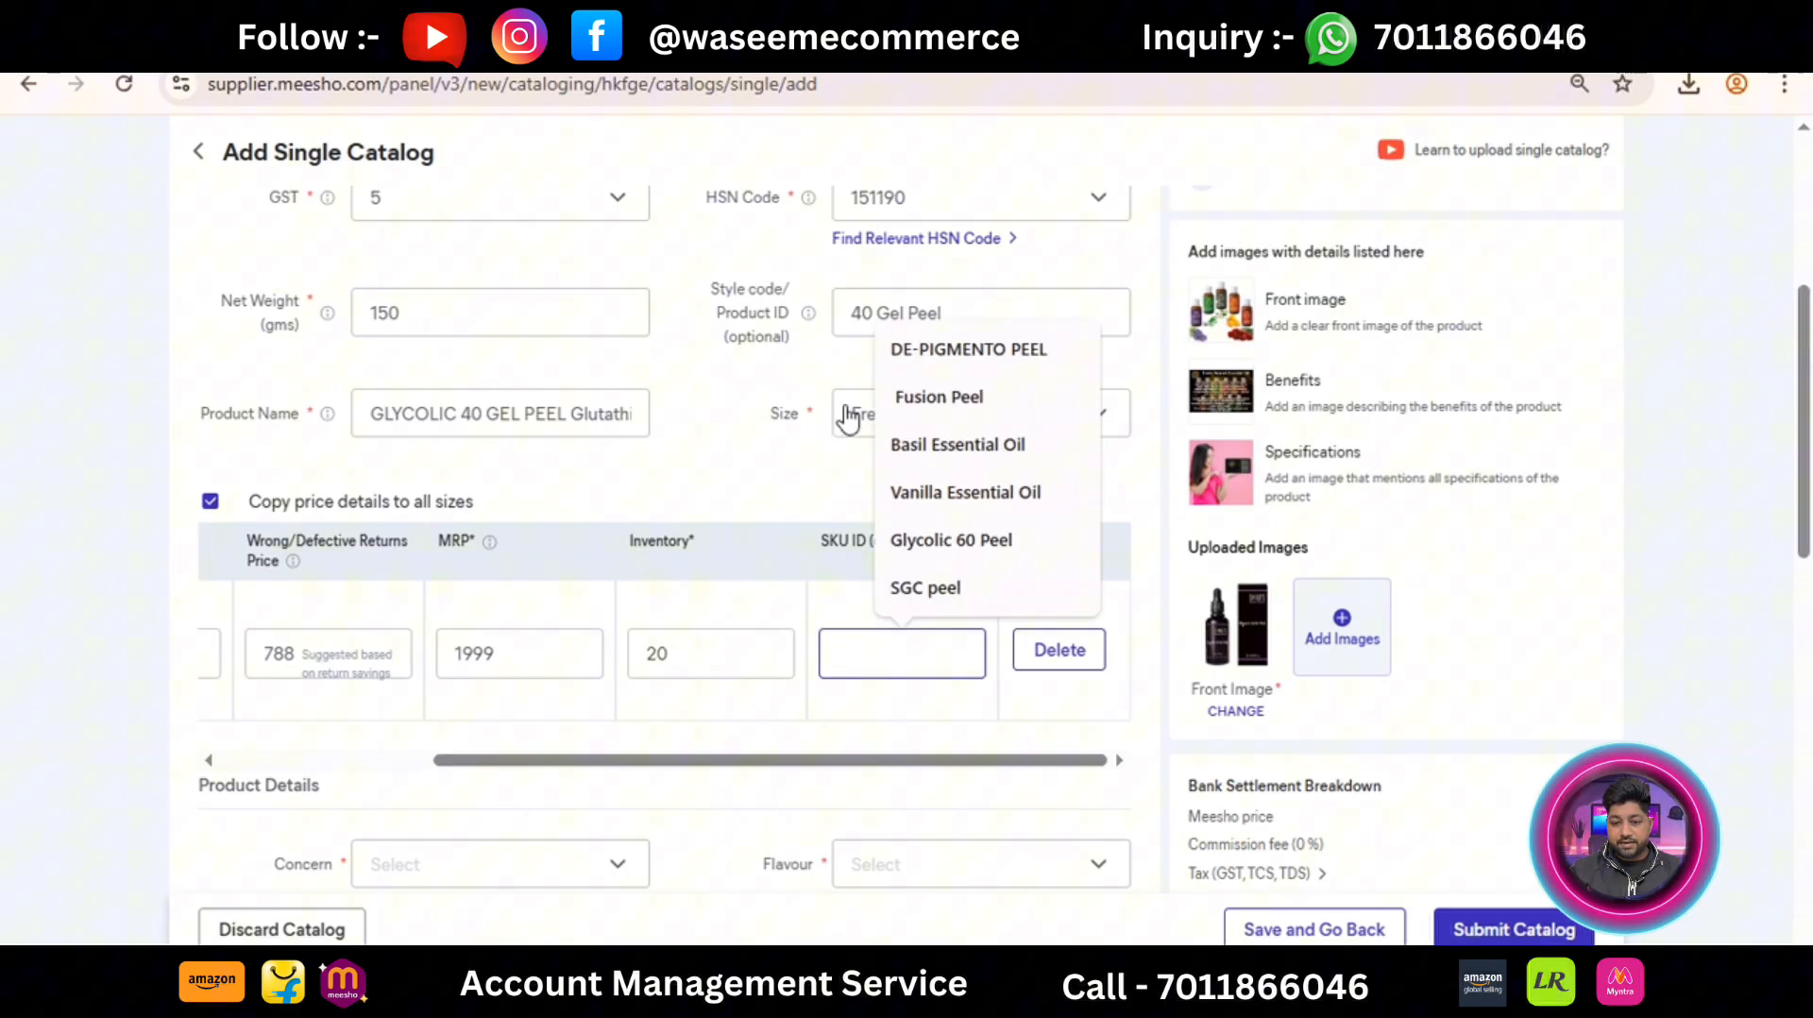
triple_click(864, 312)
key("ctrl+c")
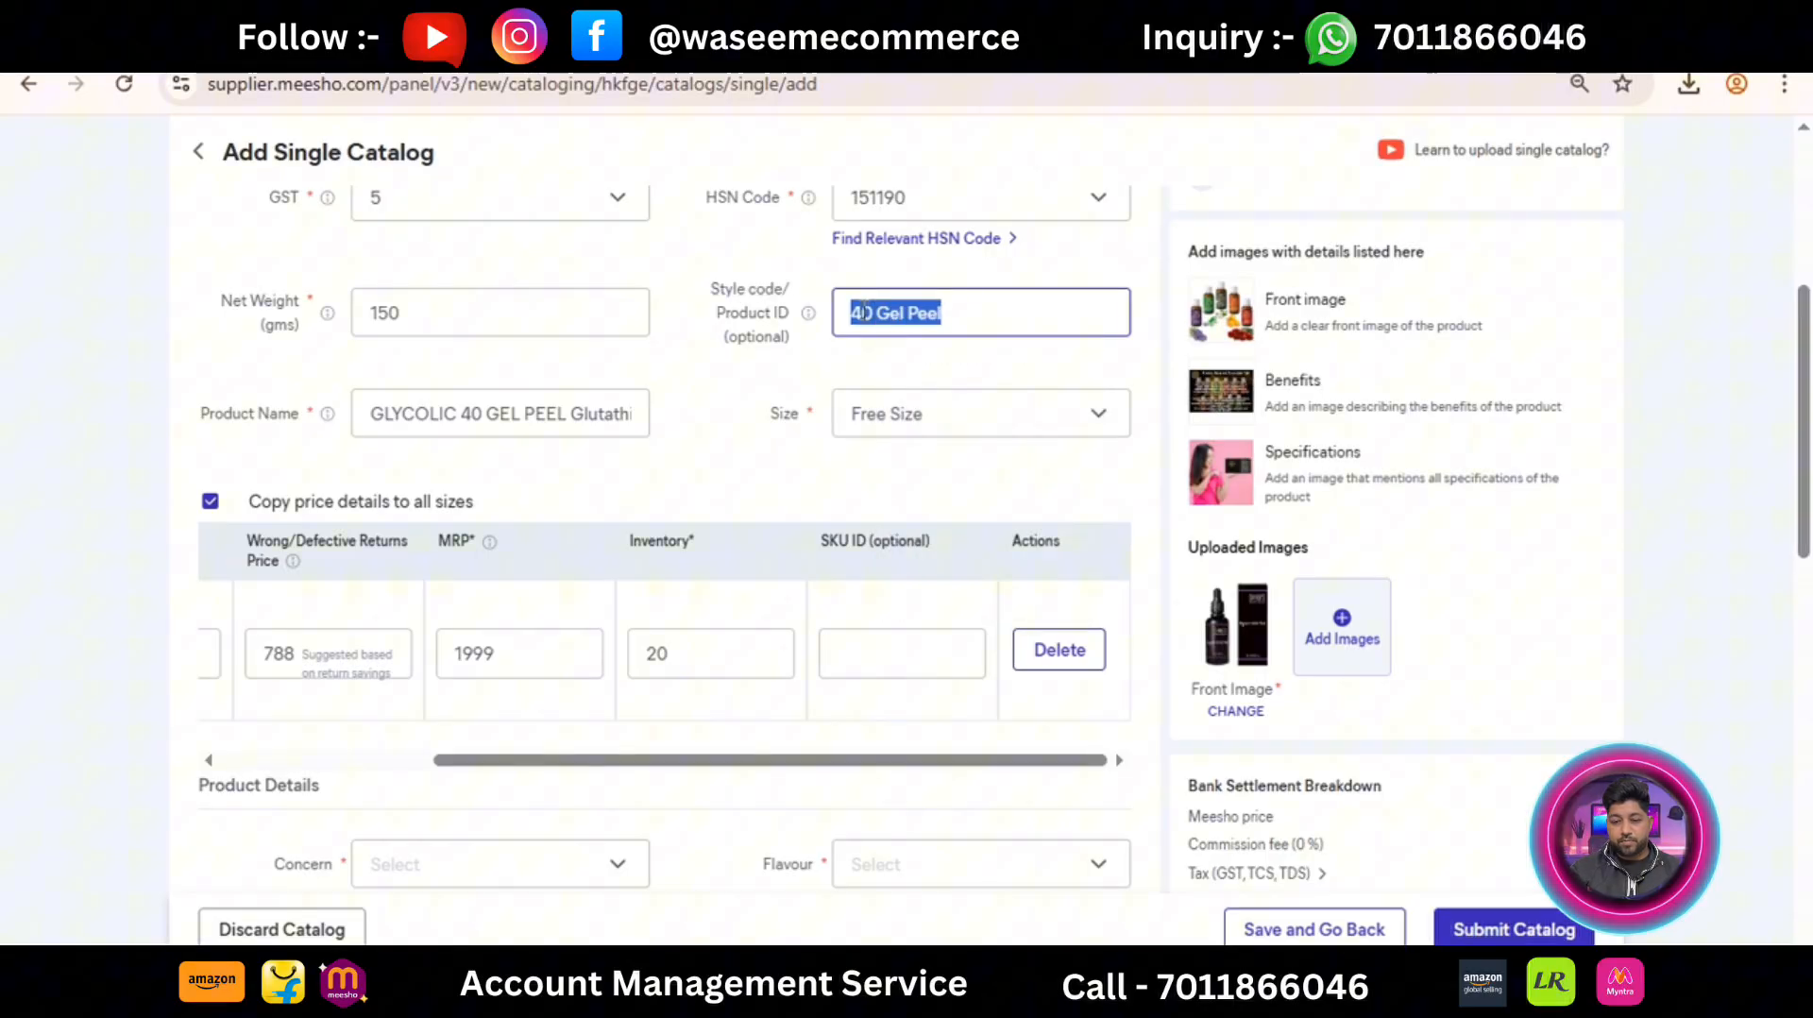
left_click(860, 646)
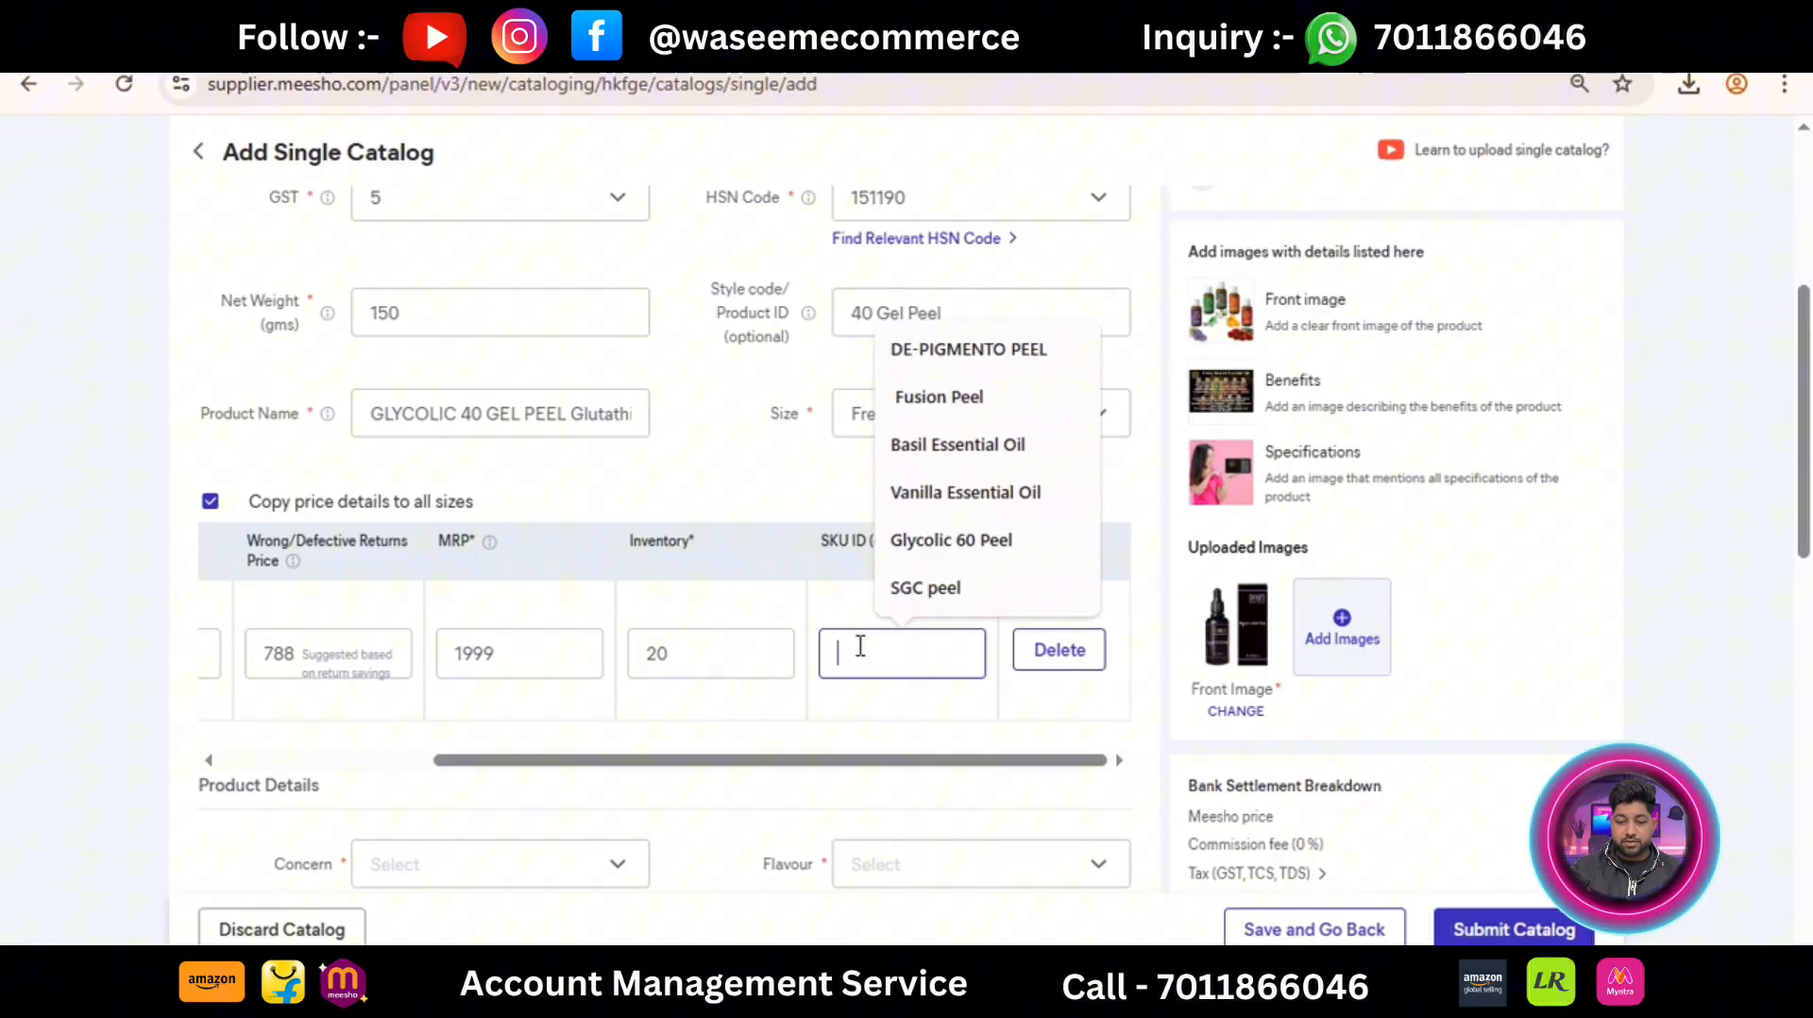
key("ctrl+v")
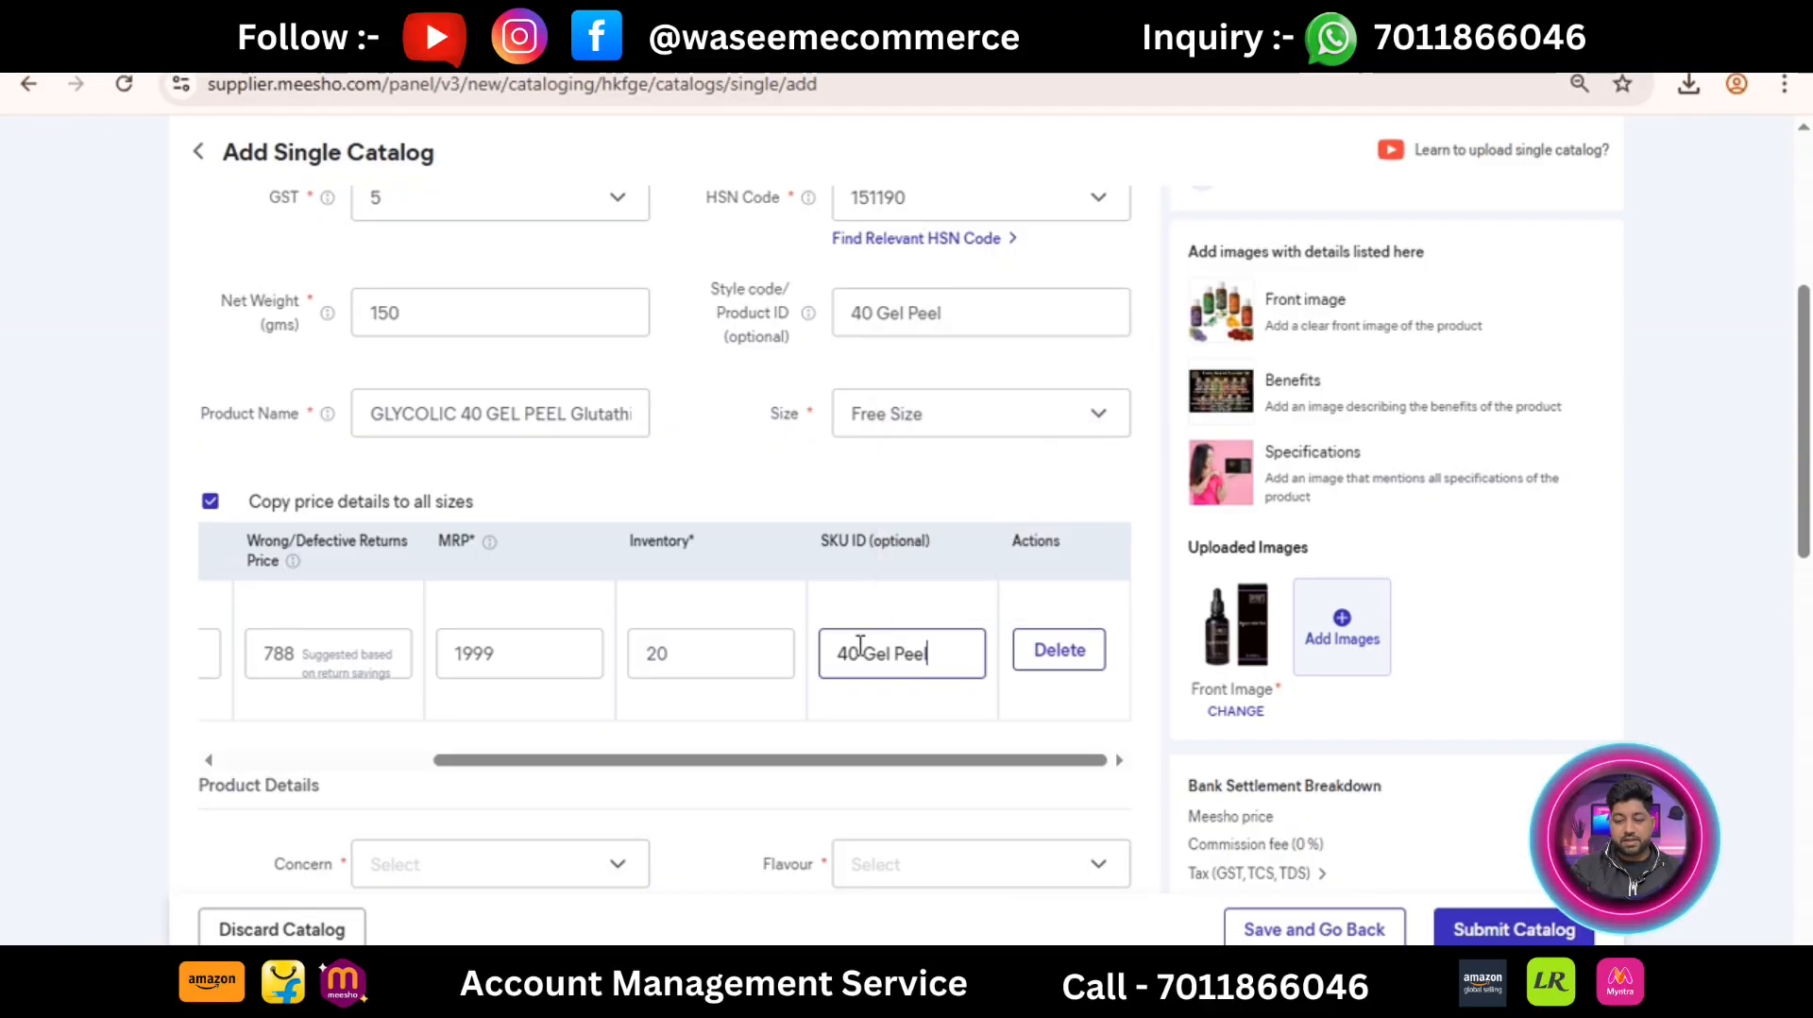
left_click(142, 543)
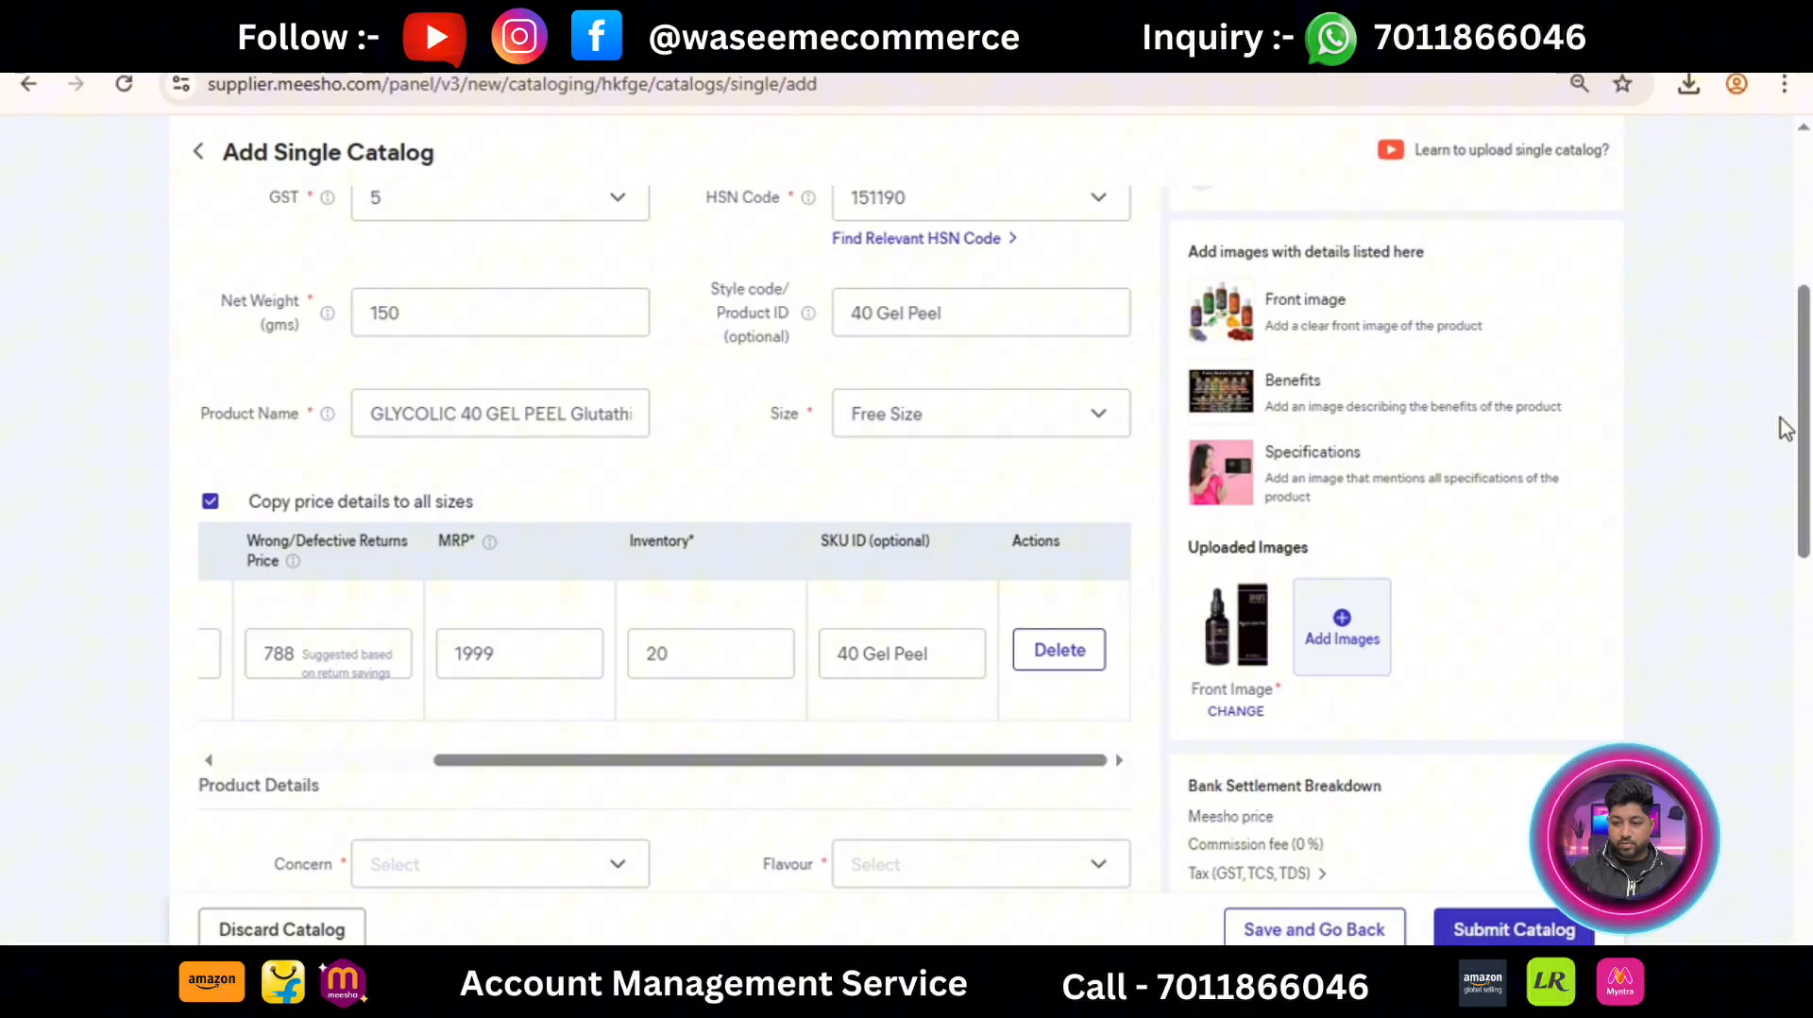
Step: Set the product's Concern to Acne/Pimple in the product details
left_click_drag(1809, 396, 1808, 562)
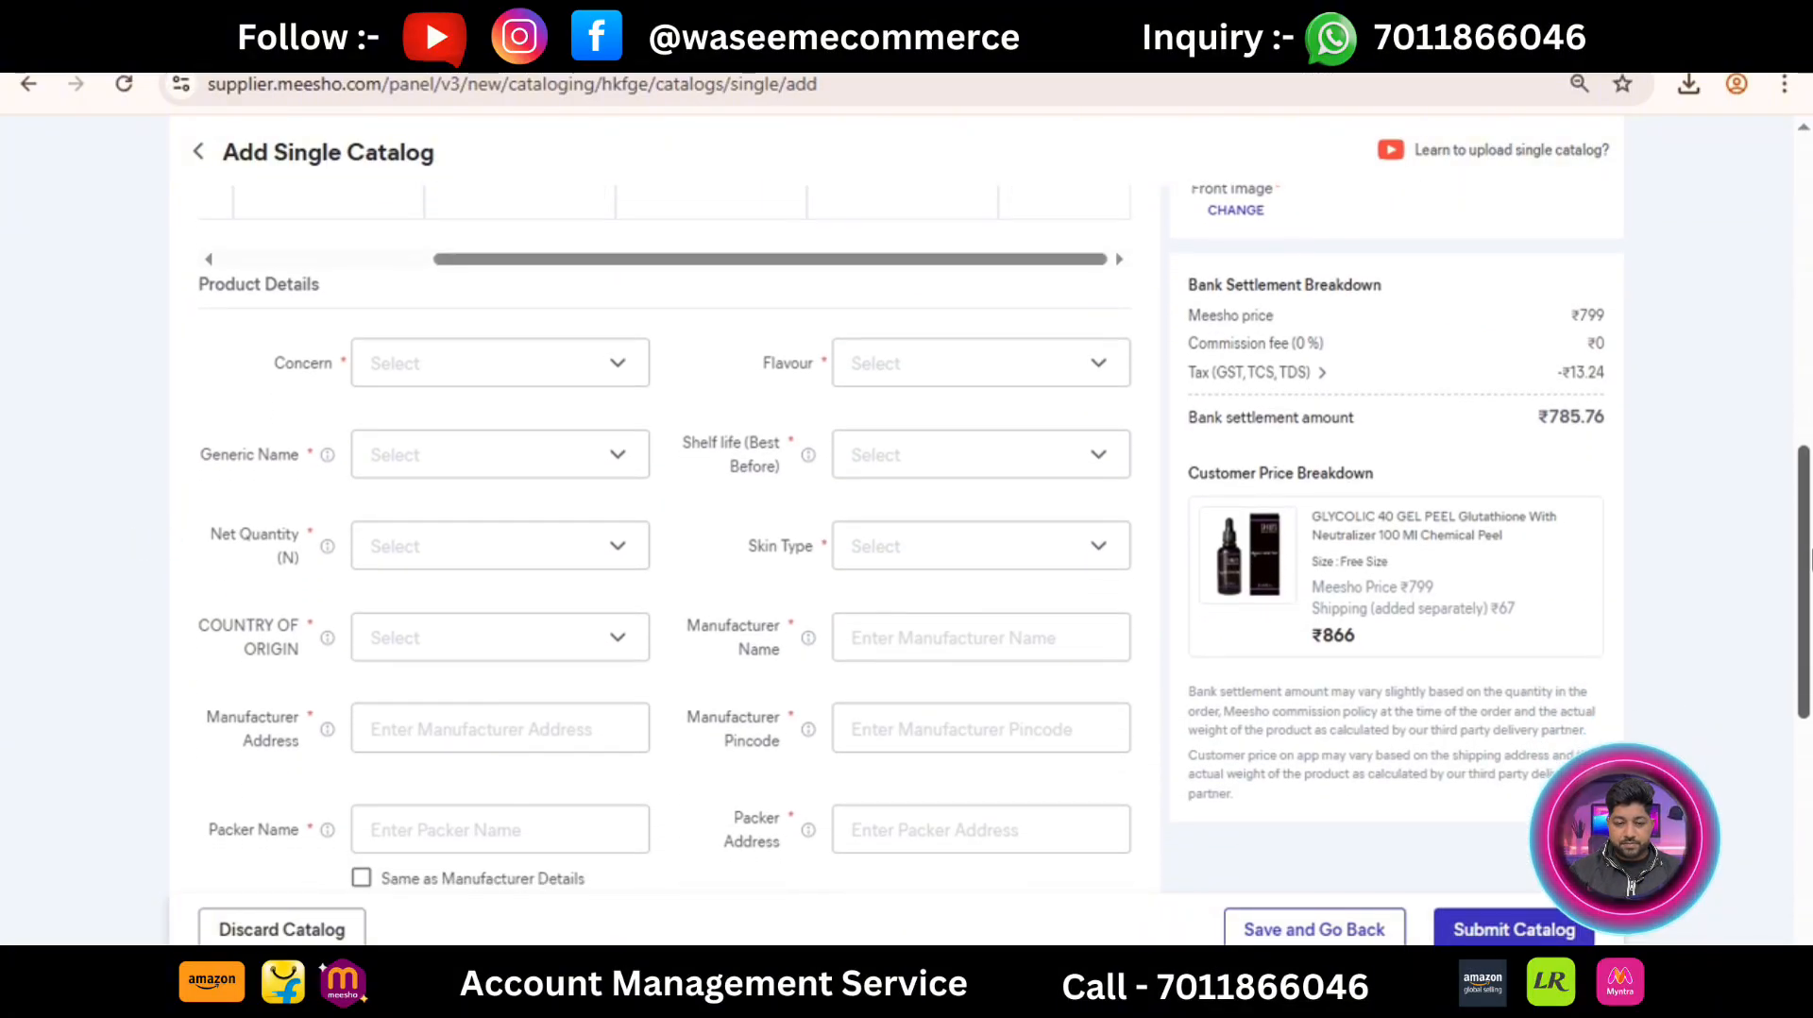
left_click(585, 365)
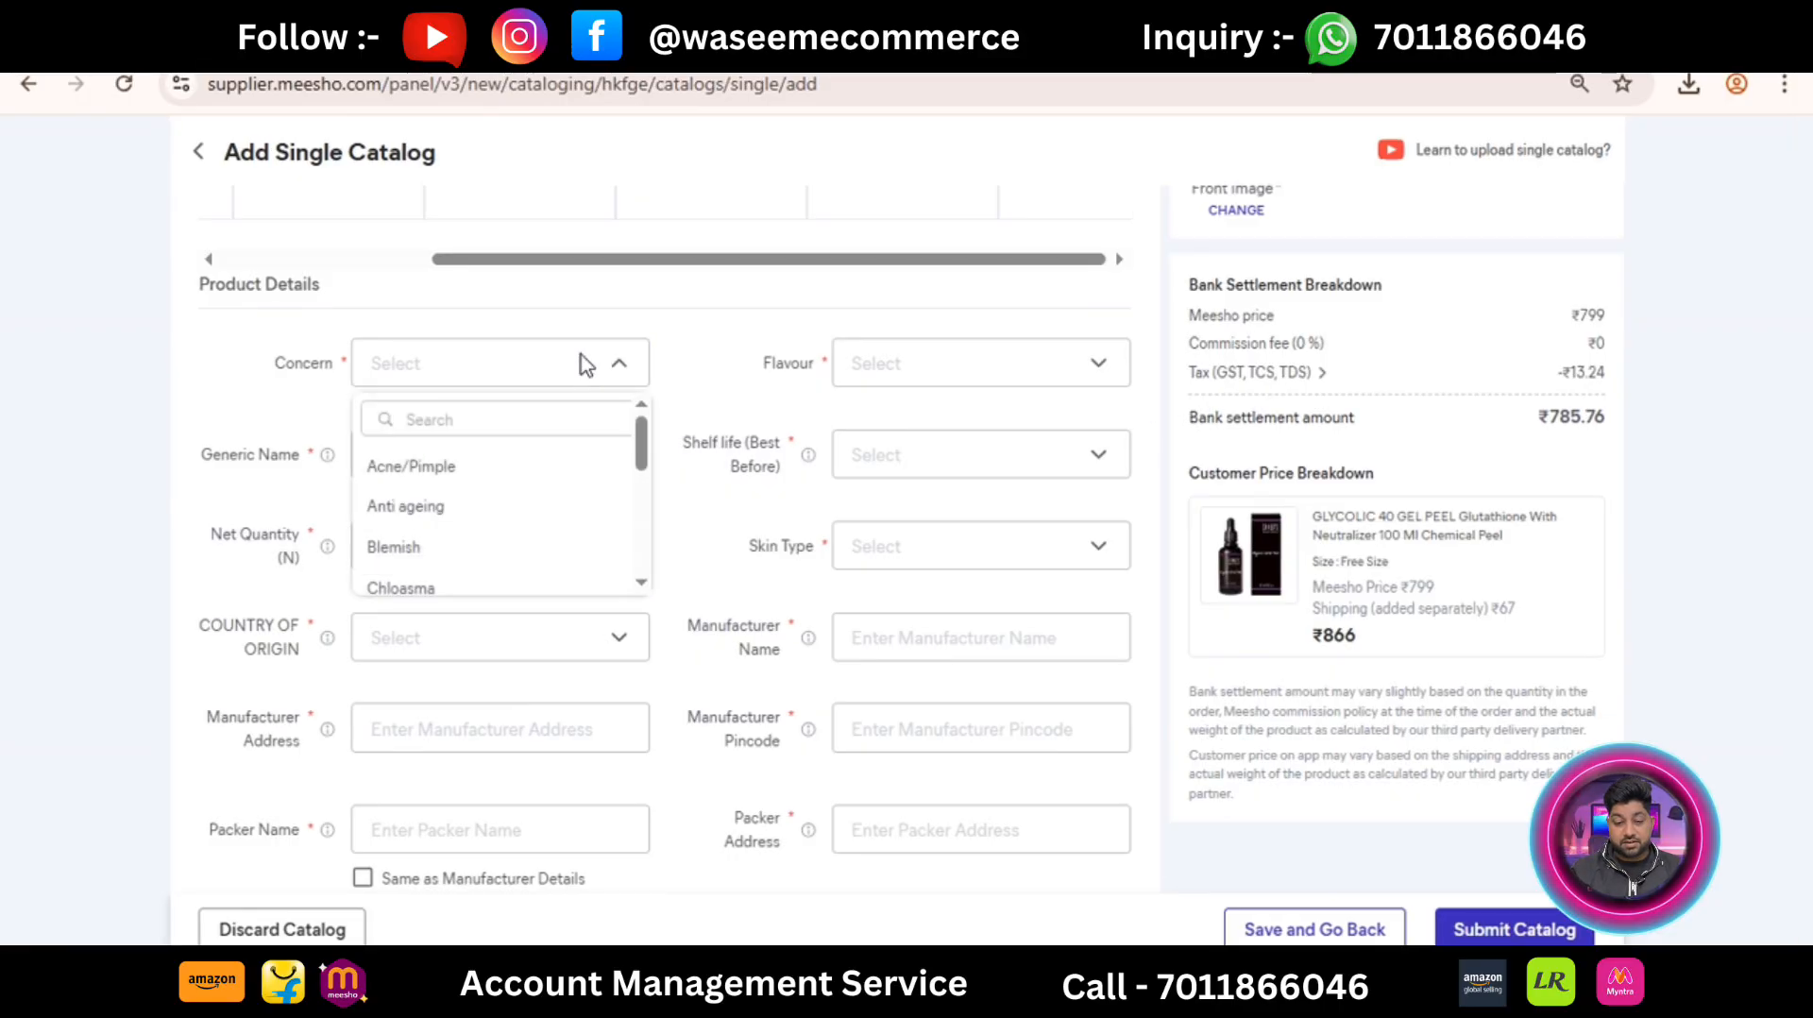
left_click(489, 488)
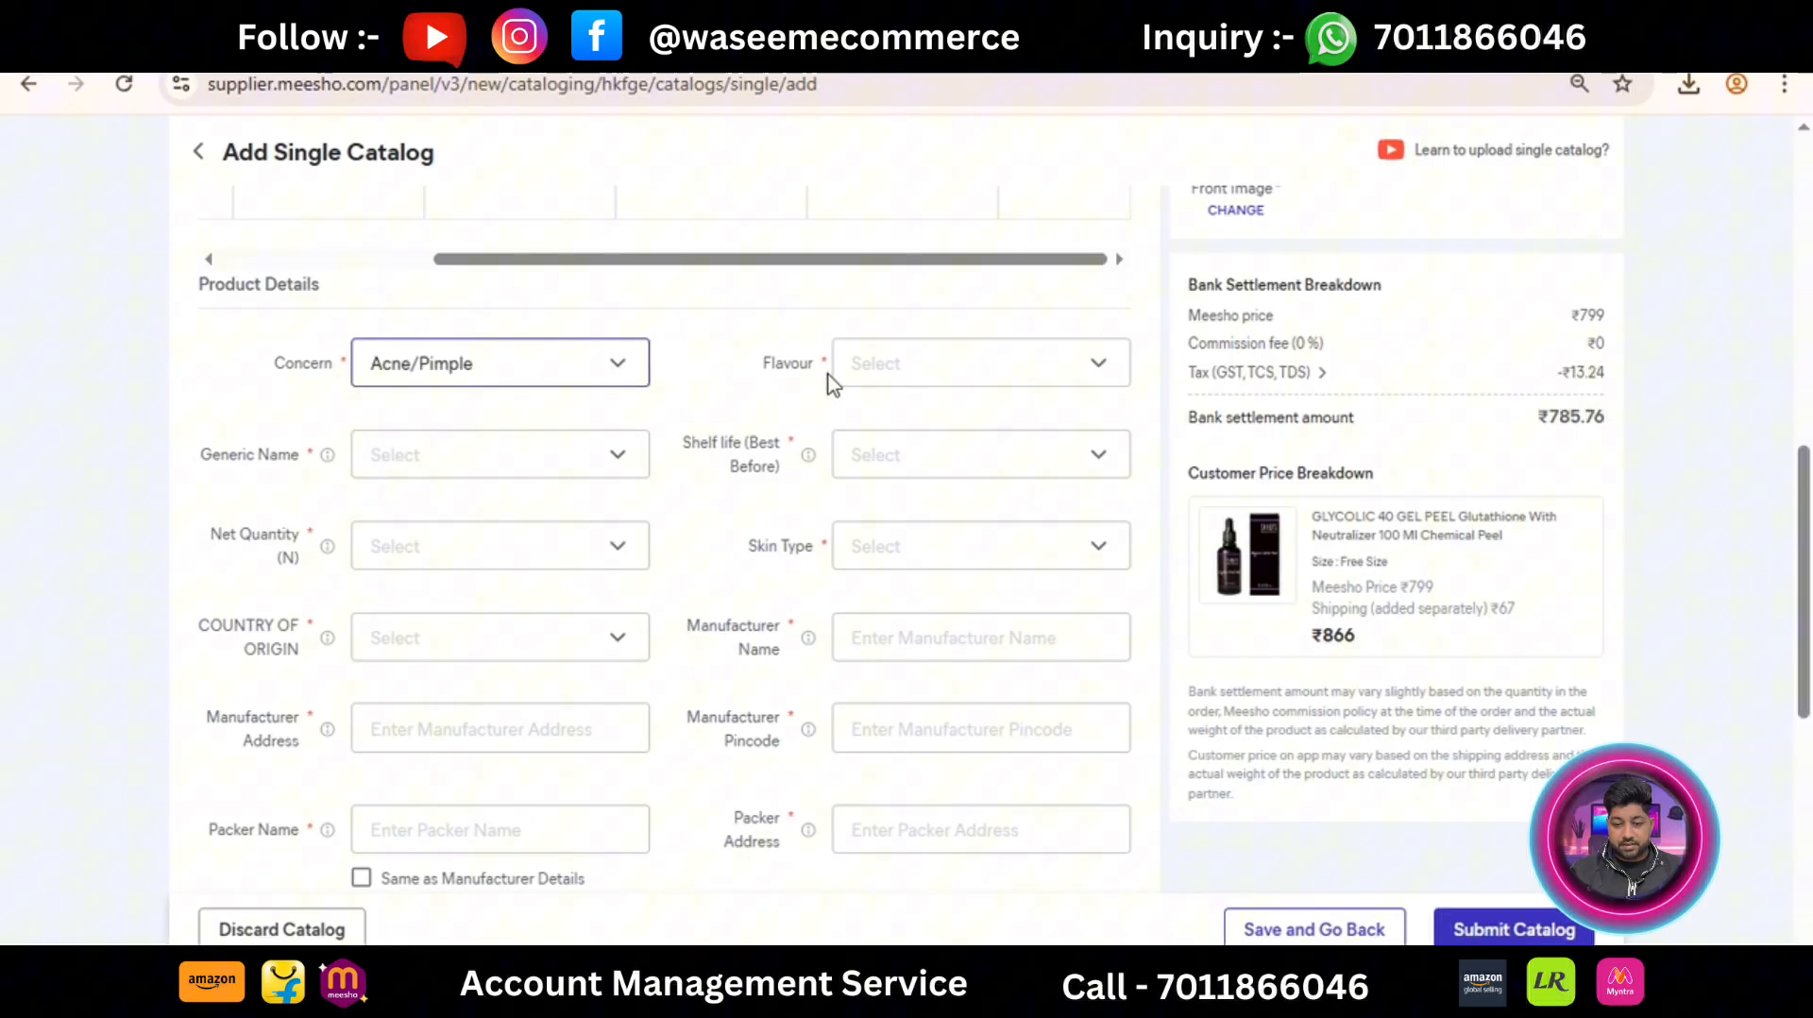
Step: Set the product's Flavour to Vitamin C
left_click(929, 362)
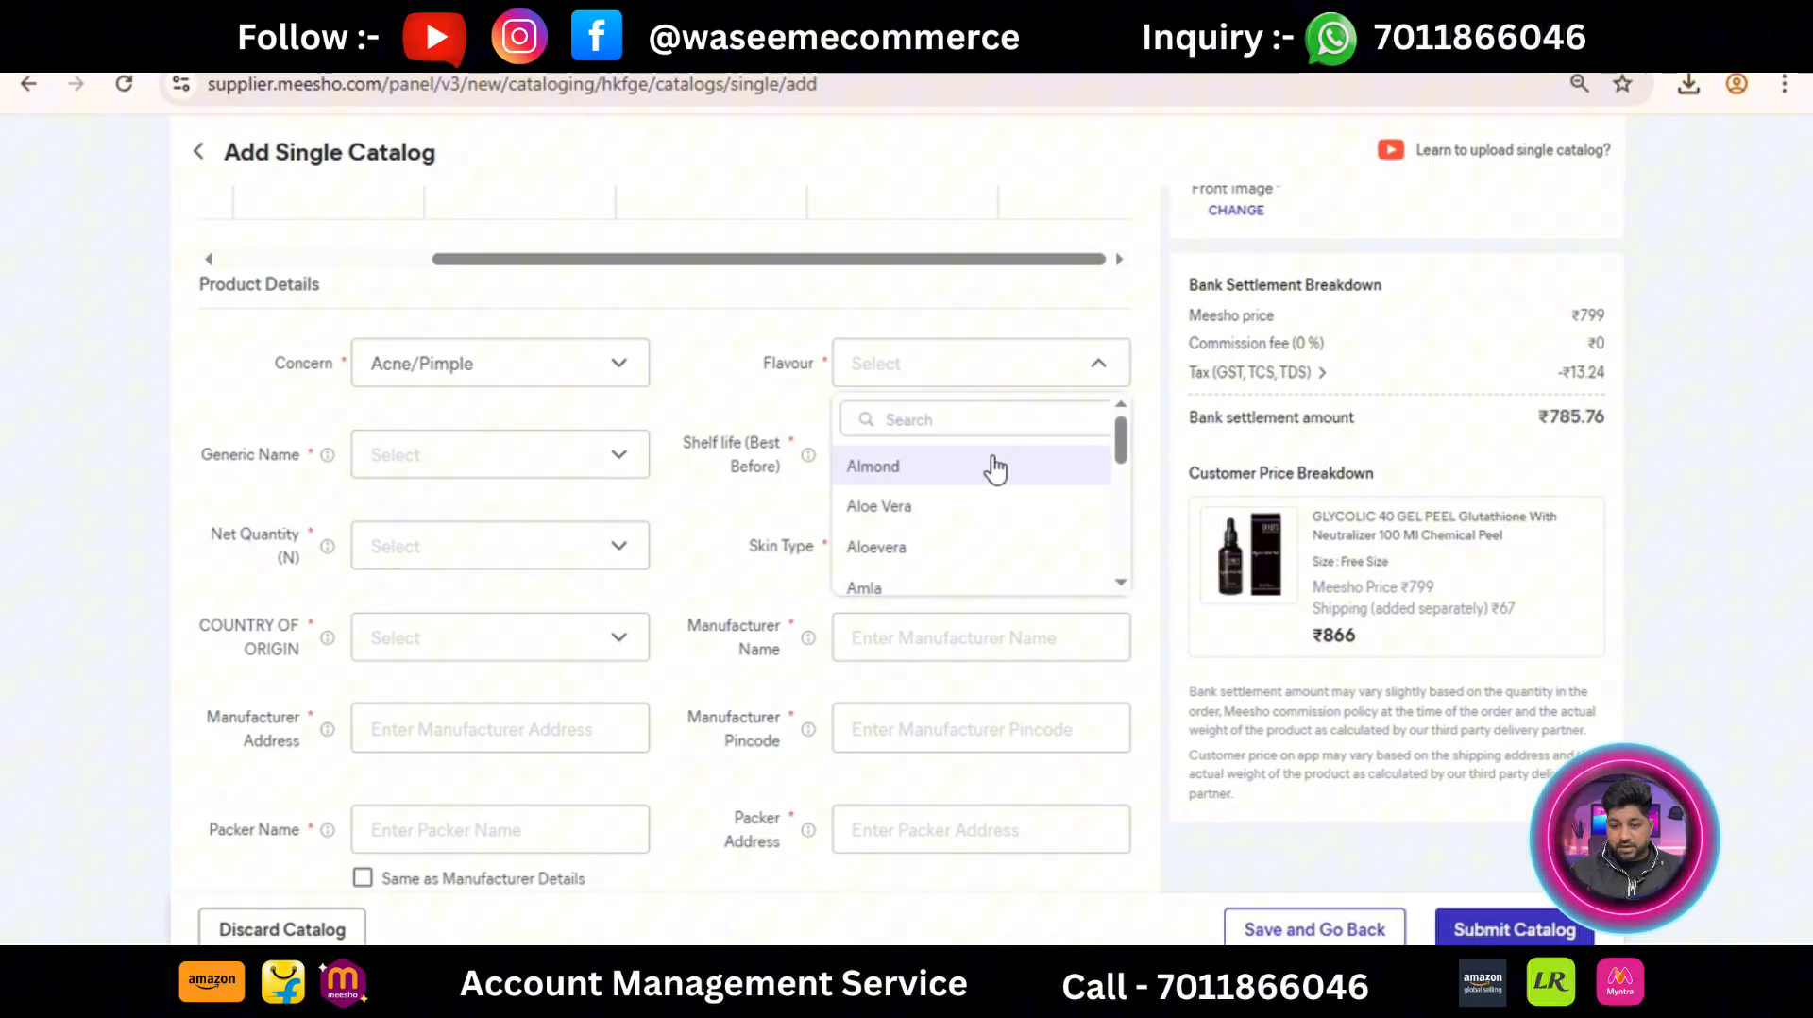
left_click_drag(1124, 436, 1165, 711)
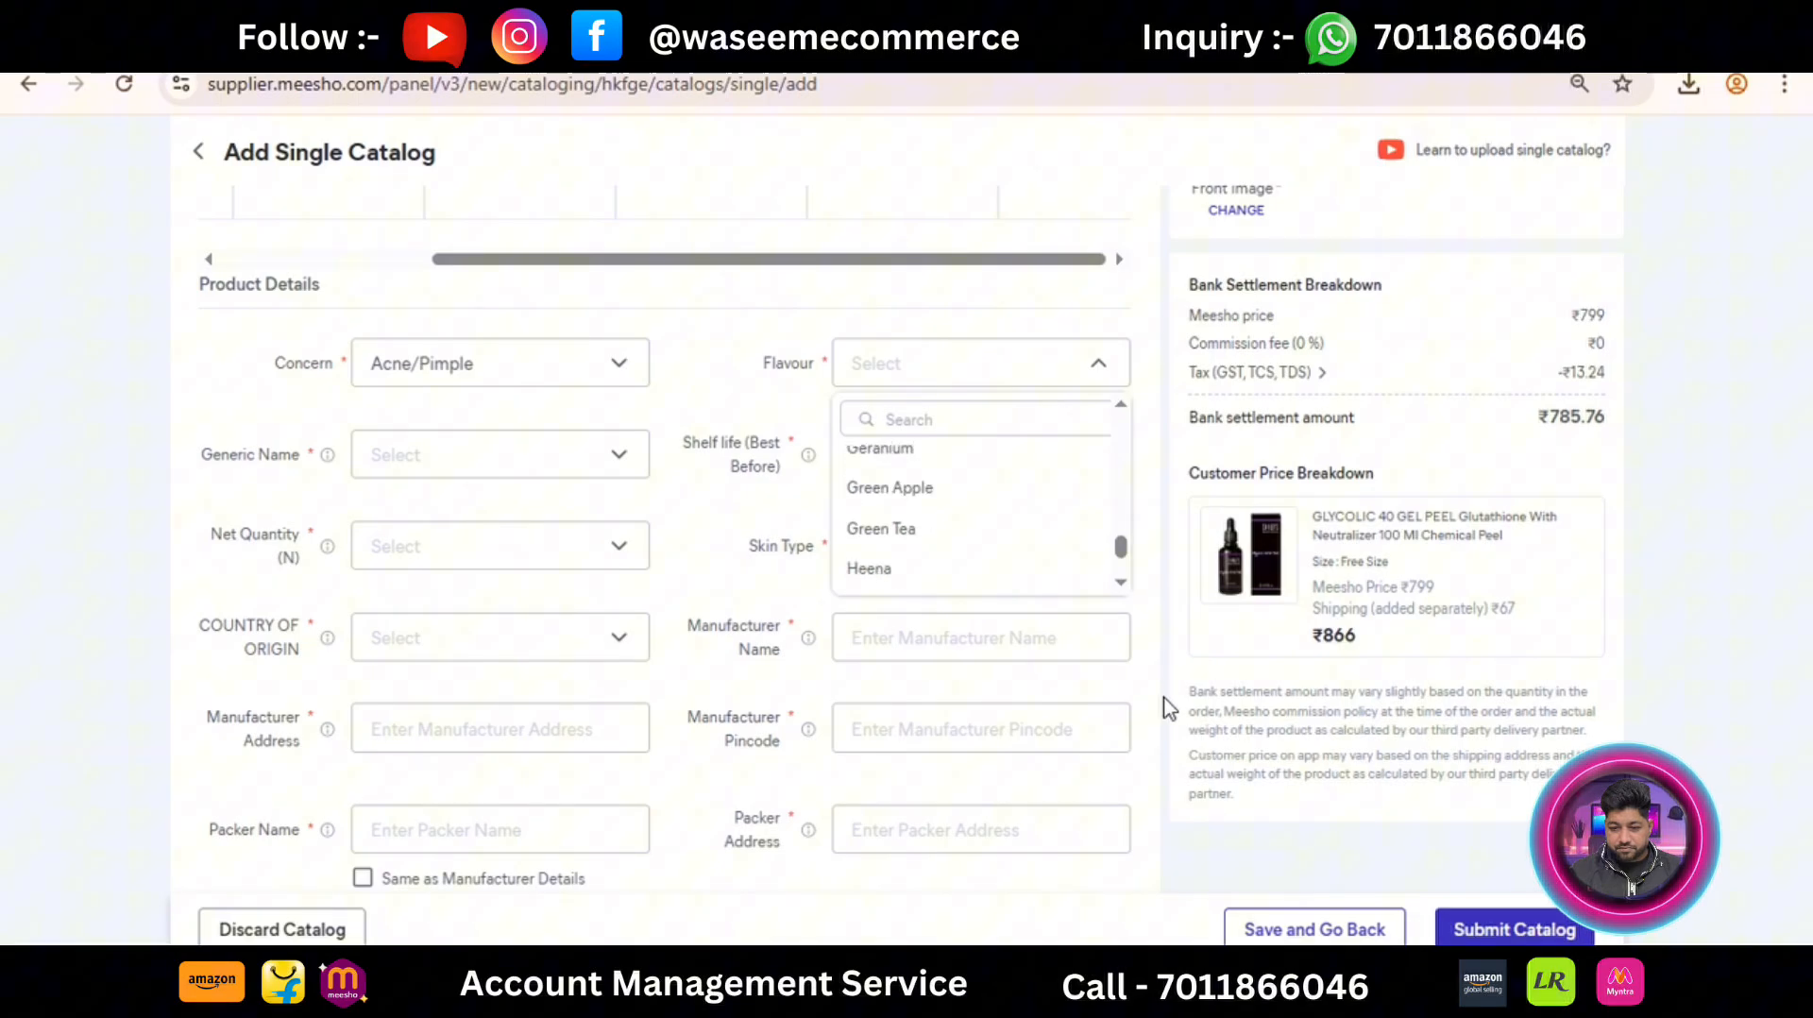
left_click_drag(1125, 547, 1130, 610)
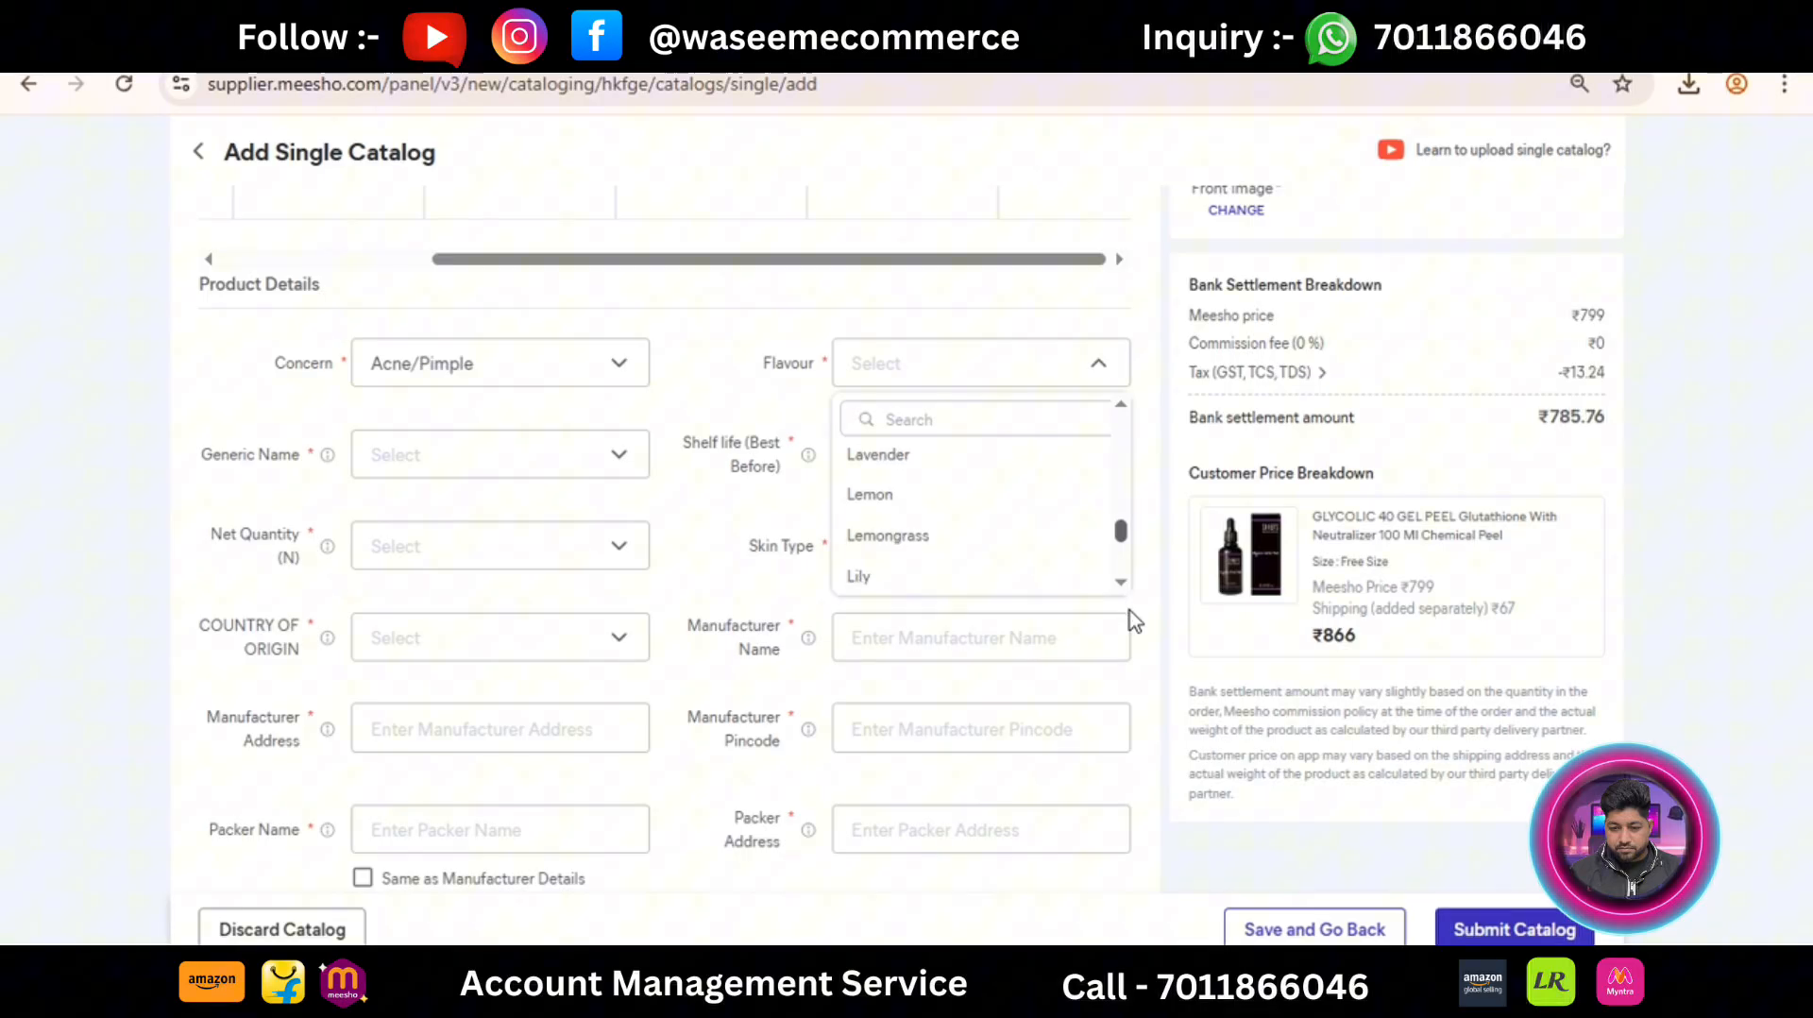
left_click_drag(1124, 540, 1126, 557)
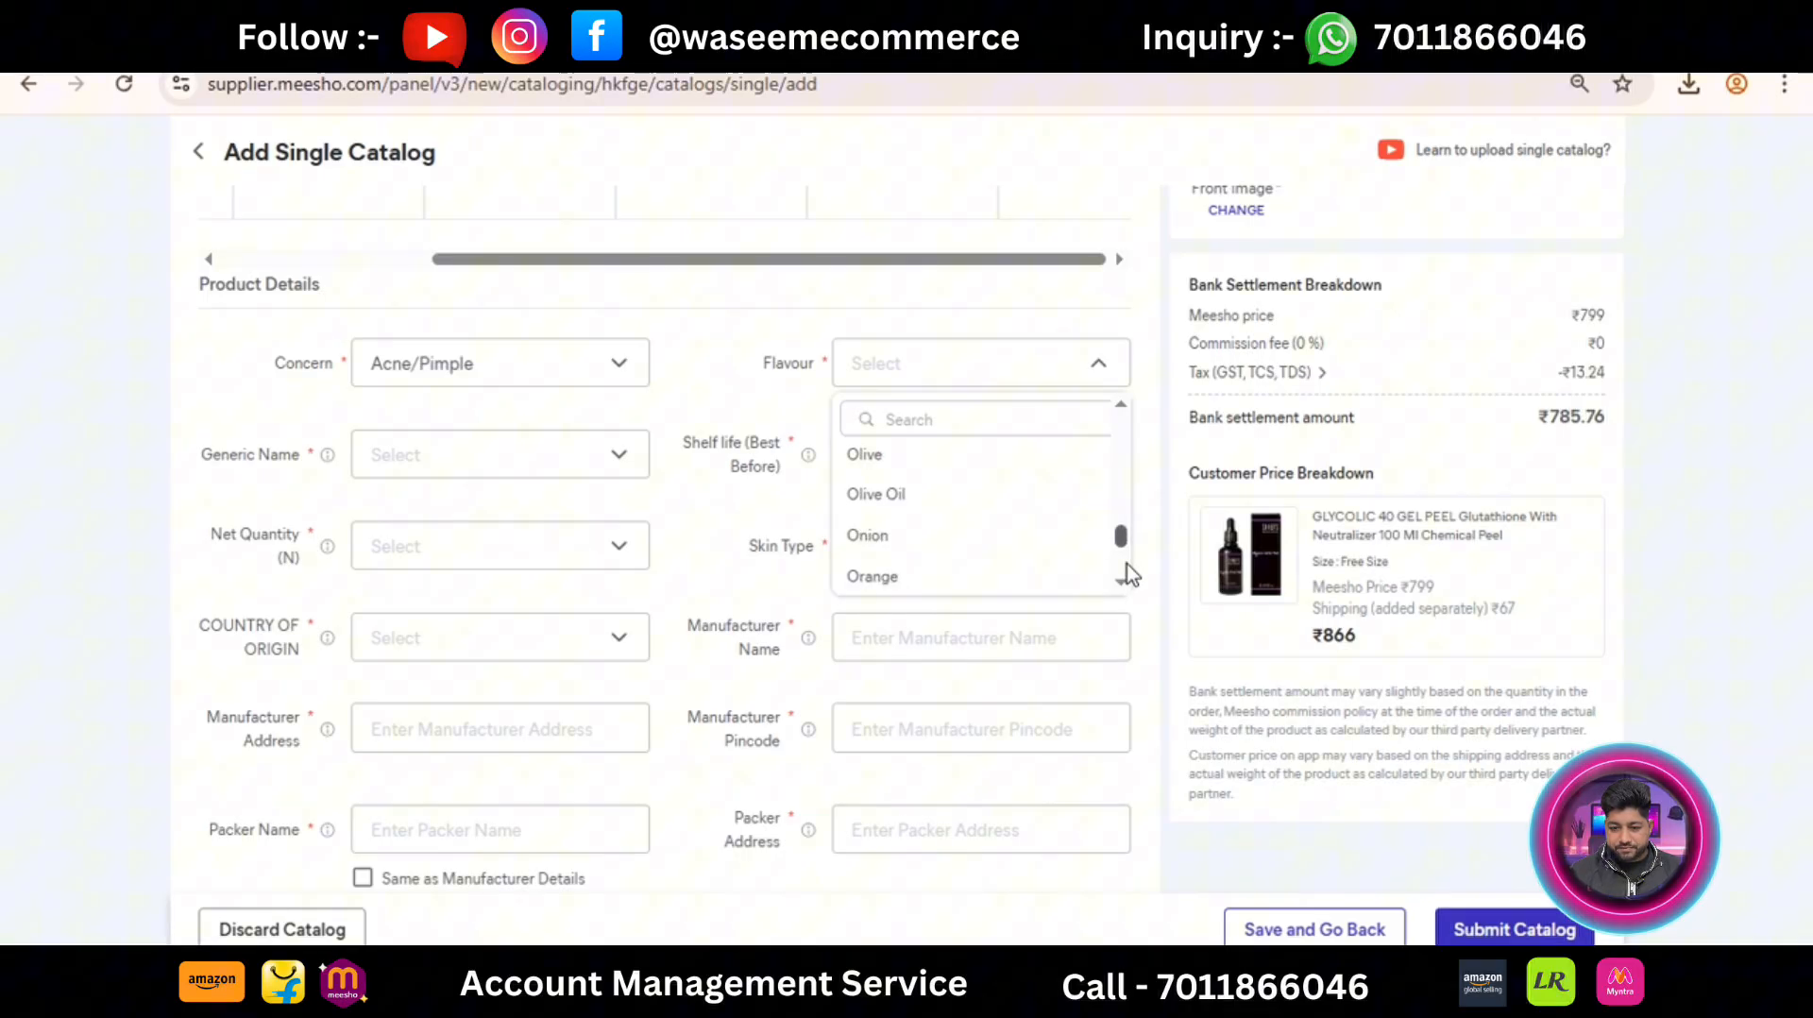
scroll(1130, 572, "down", 5)
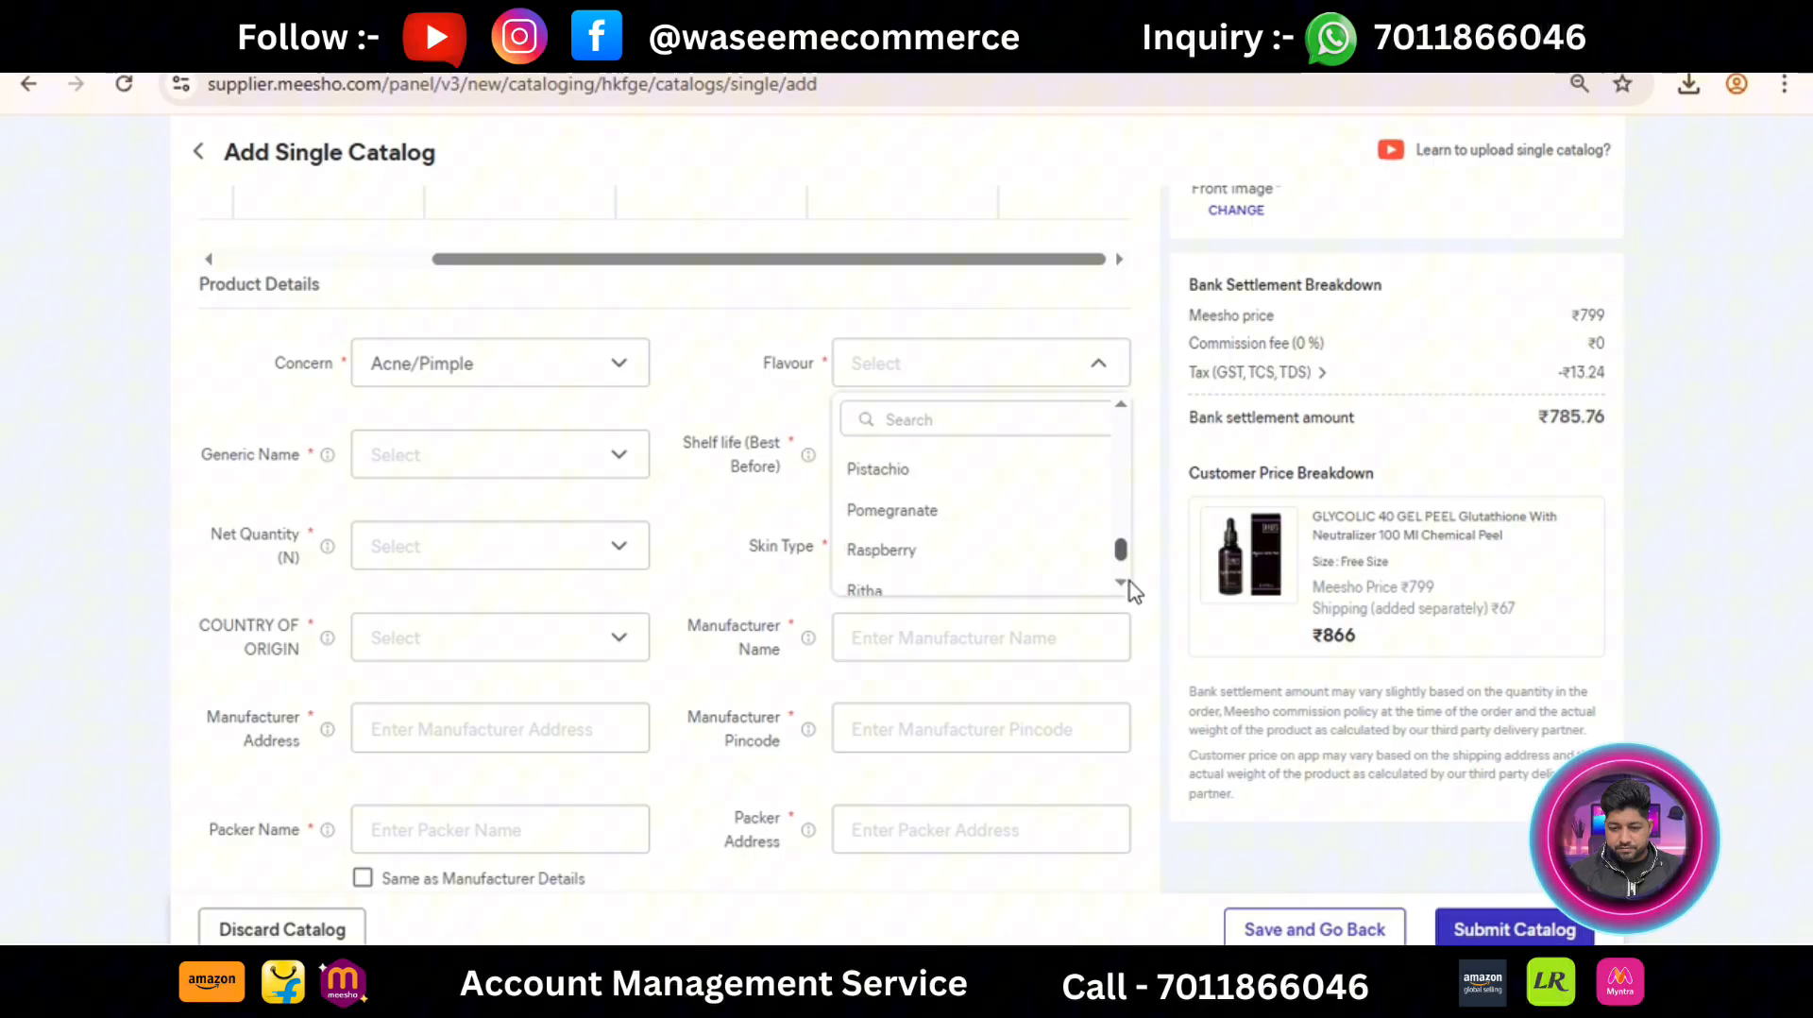
scroll(1134, 591, "down", 5)
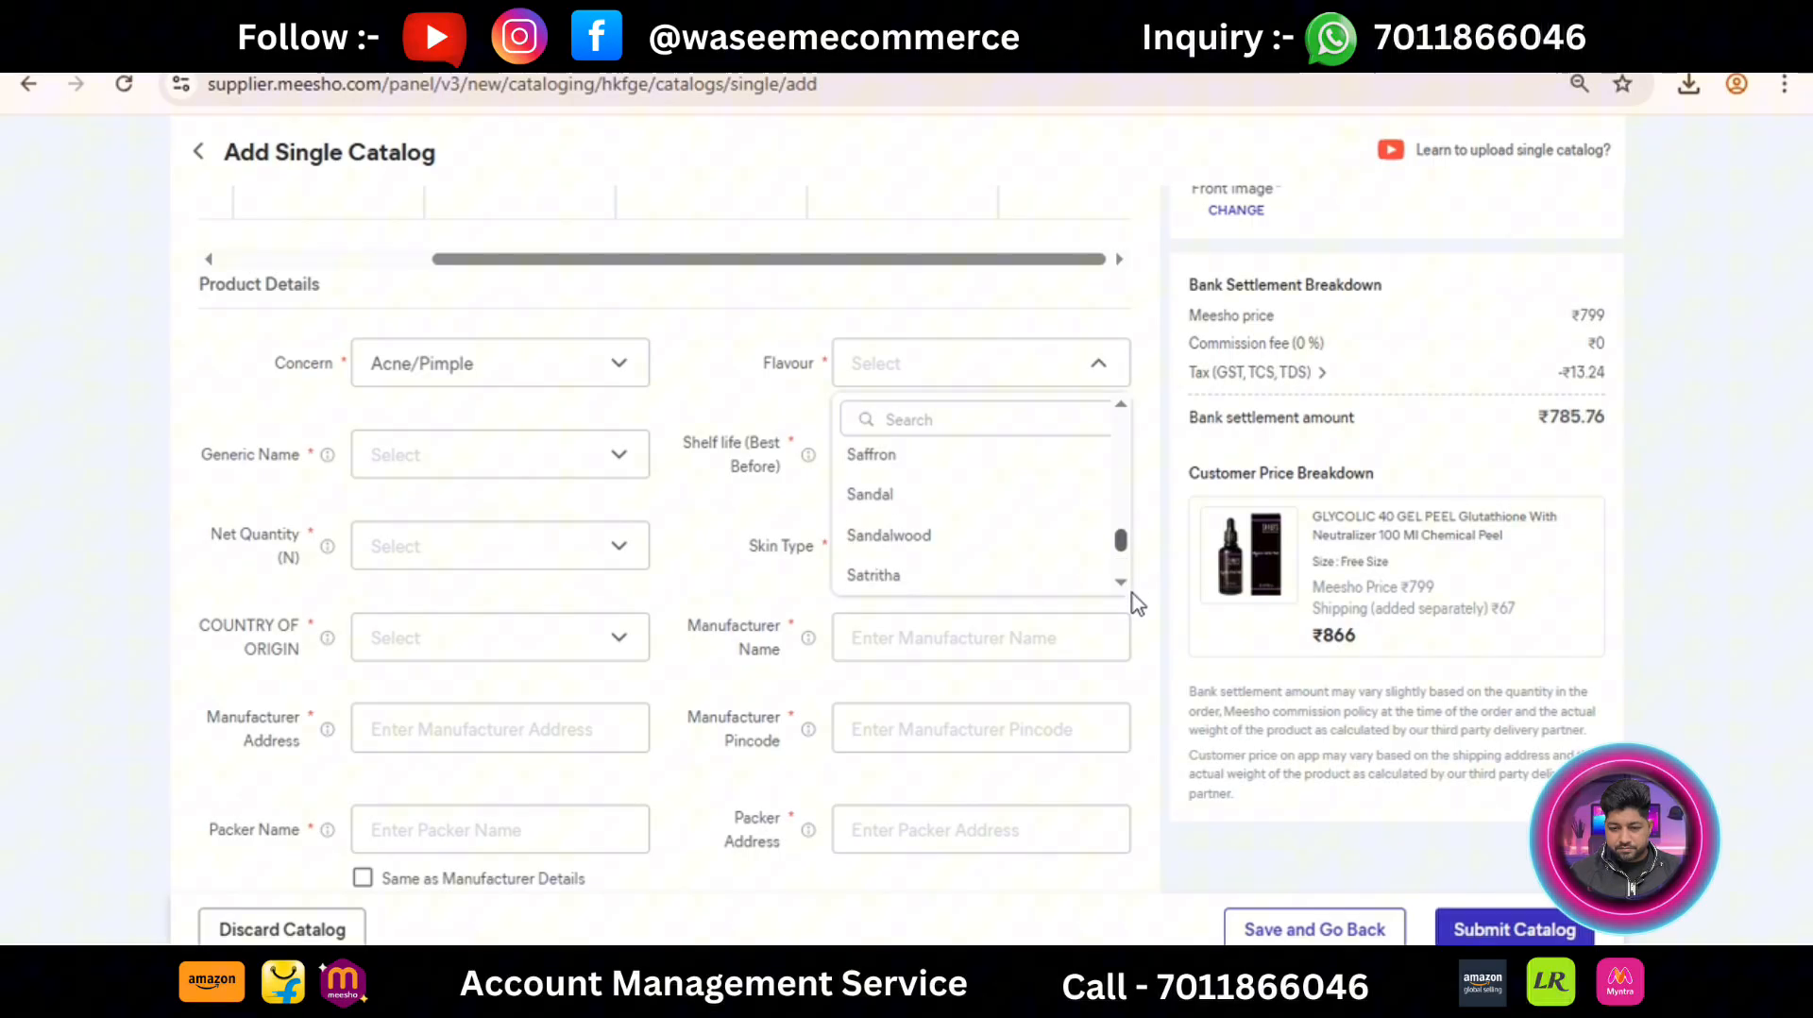
scroll(1133, 595, "down", 5)
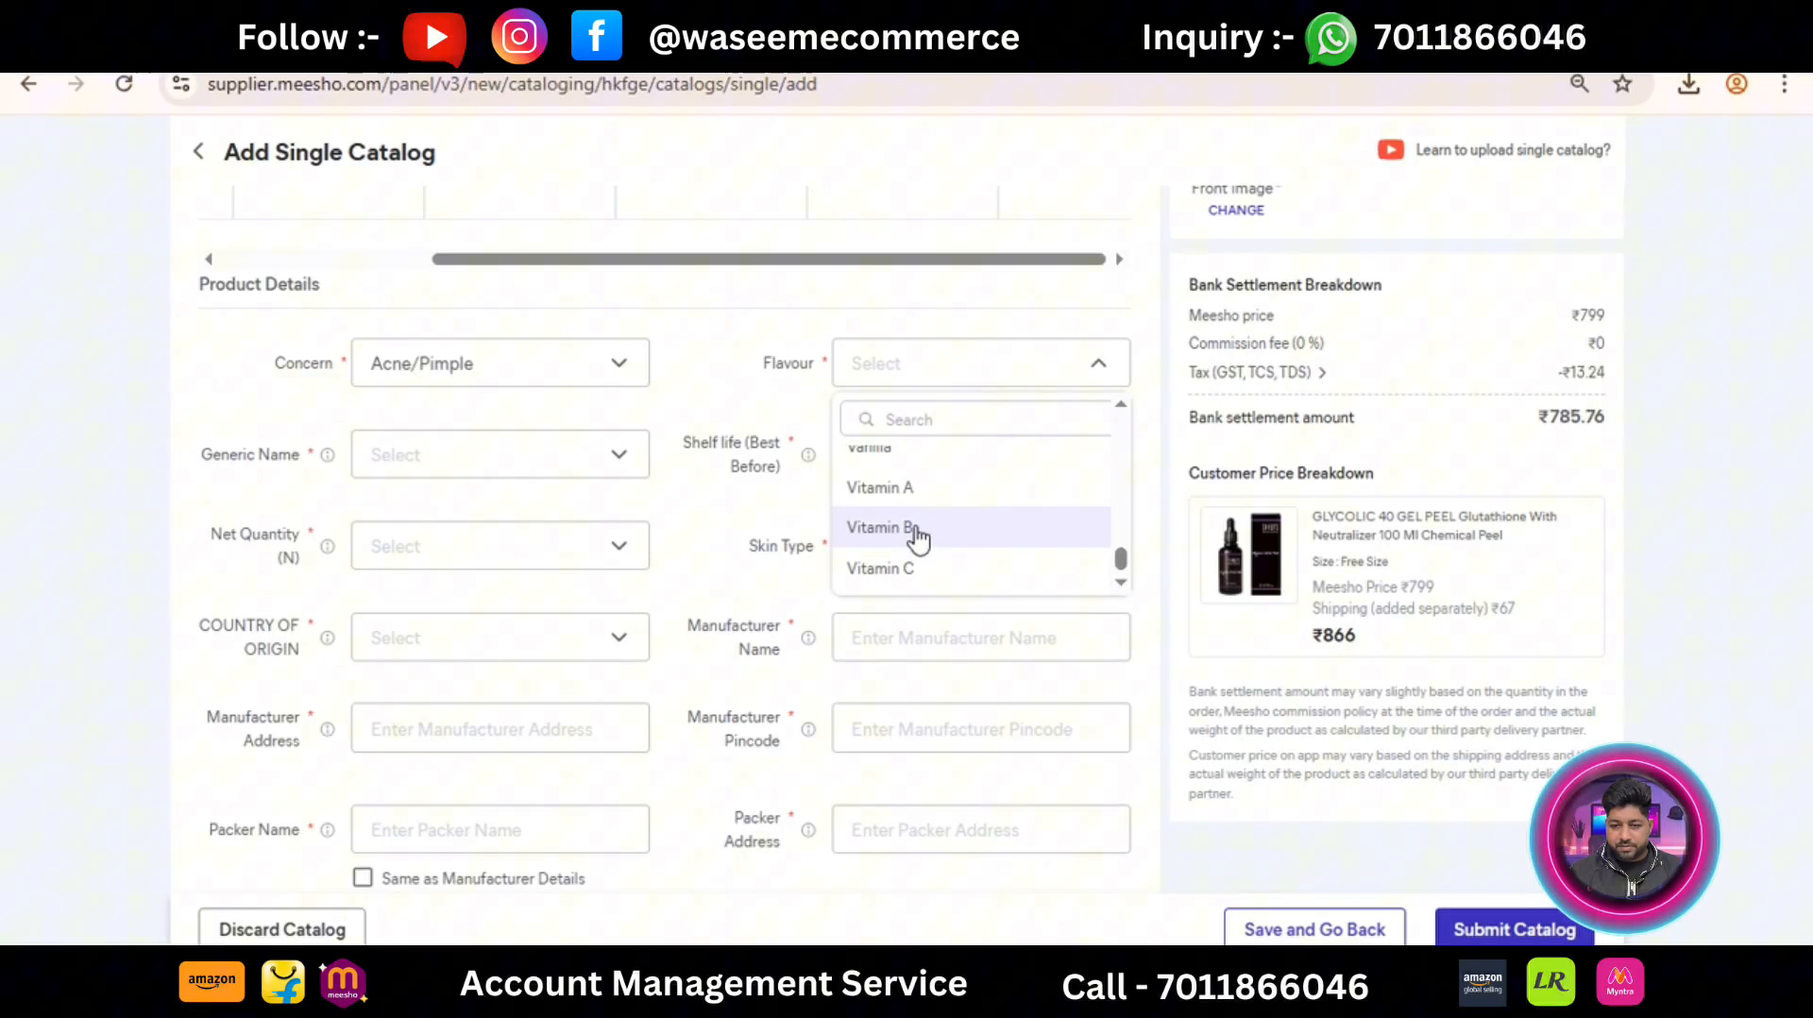
left_click(914, 570)
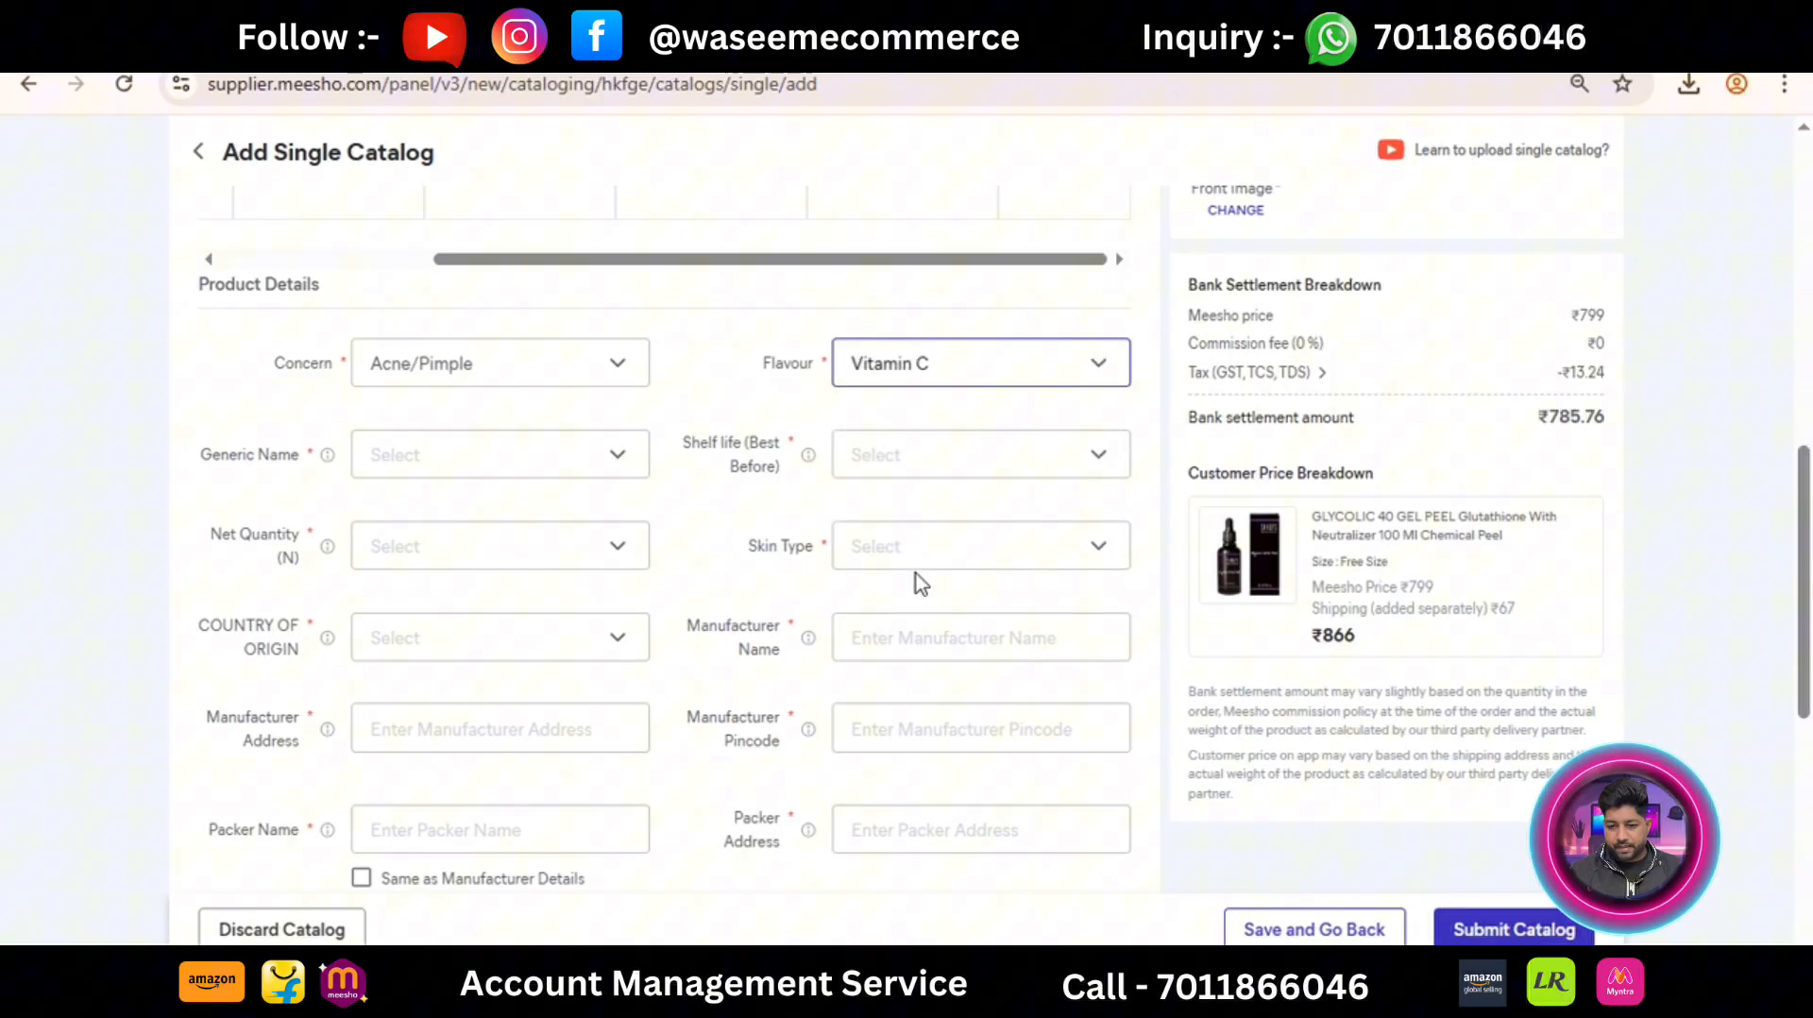
Step: Search the generic names for "pee", clear the search, and set the Generic Name to Pure Essential Oils
left_click(579, 472)
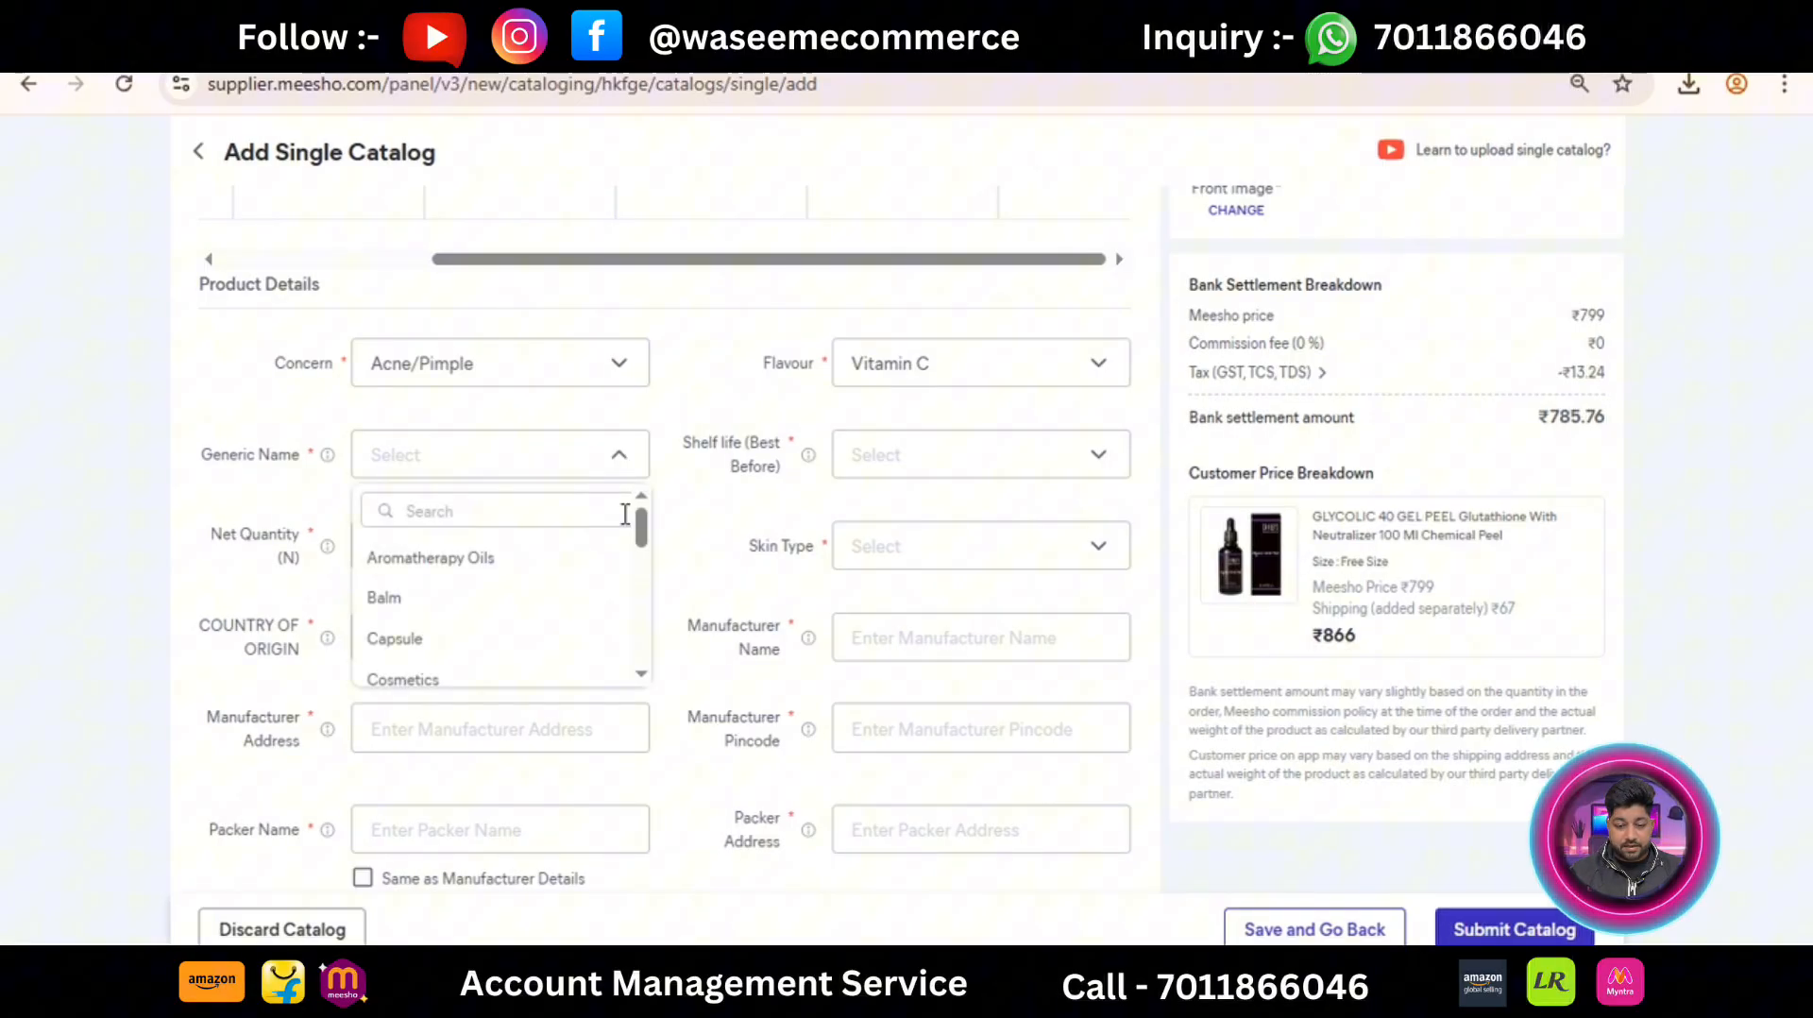
left_click(581, 525)
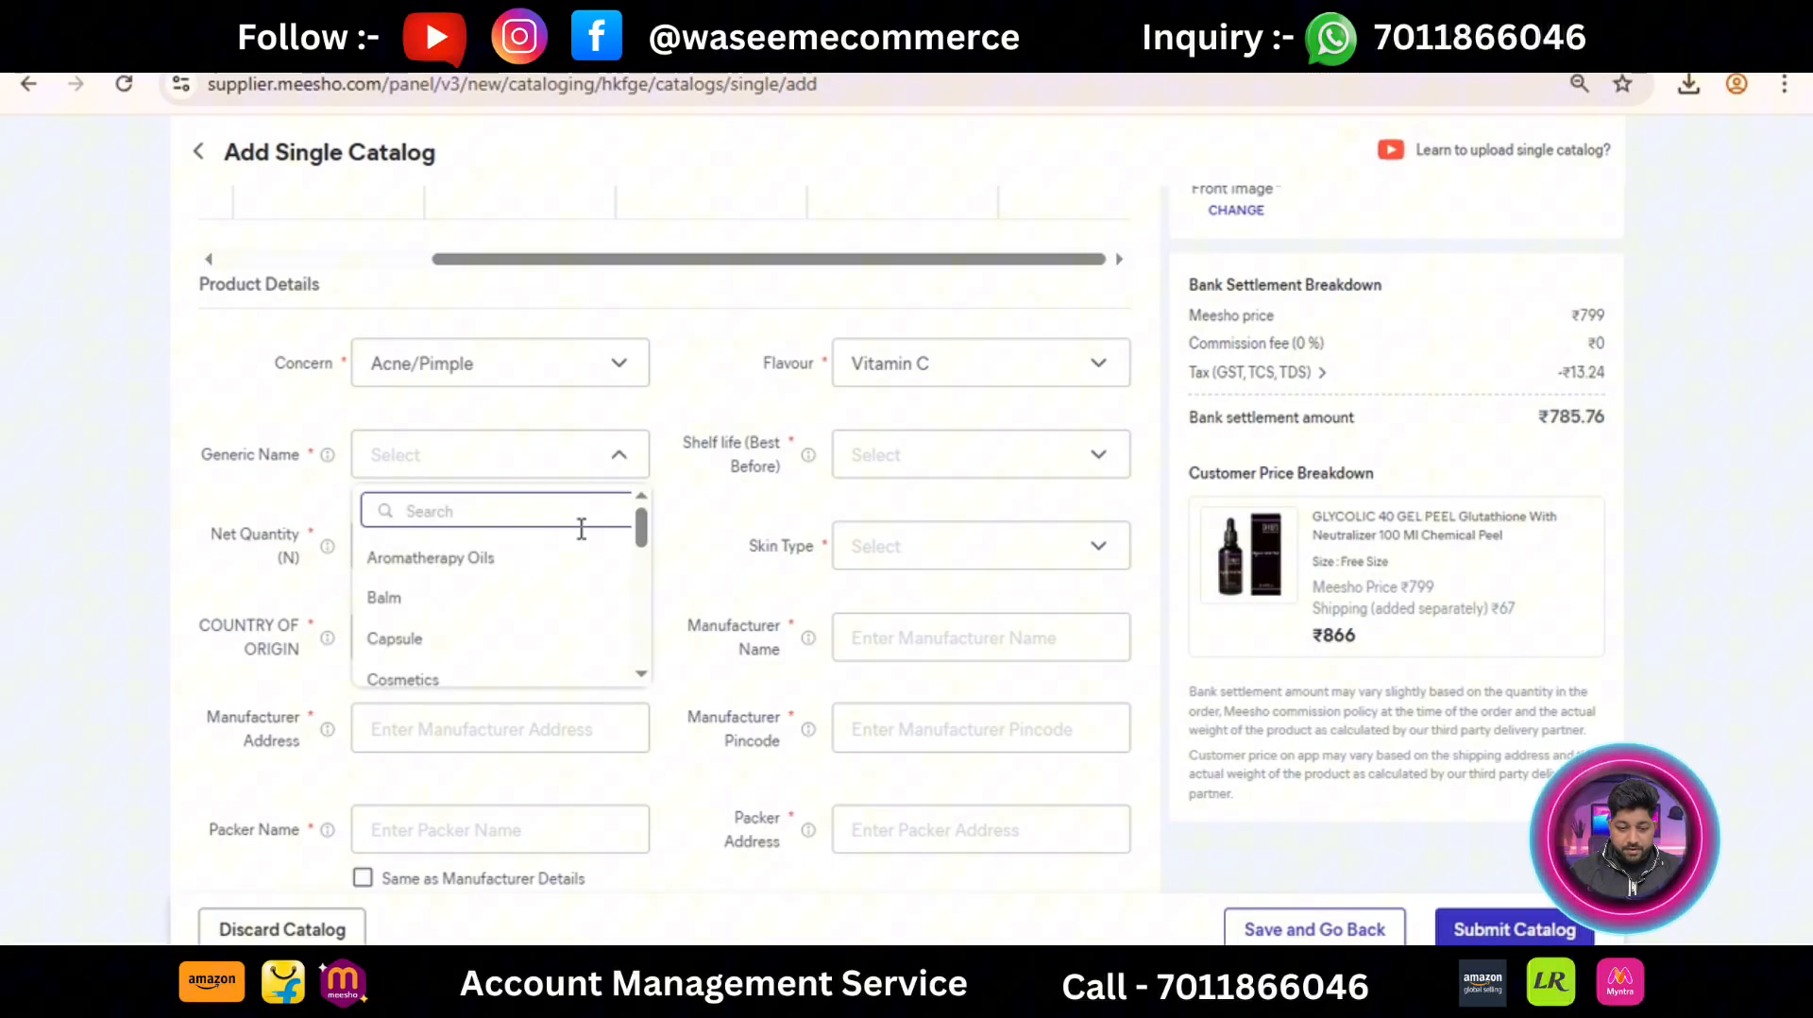
type("pee")
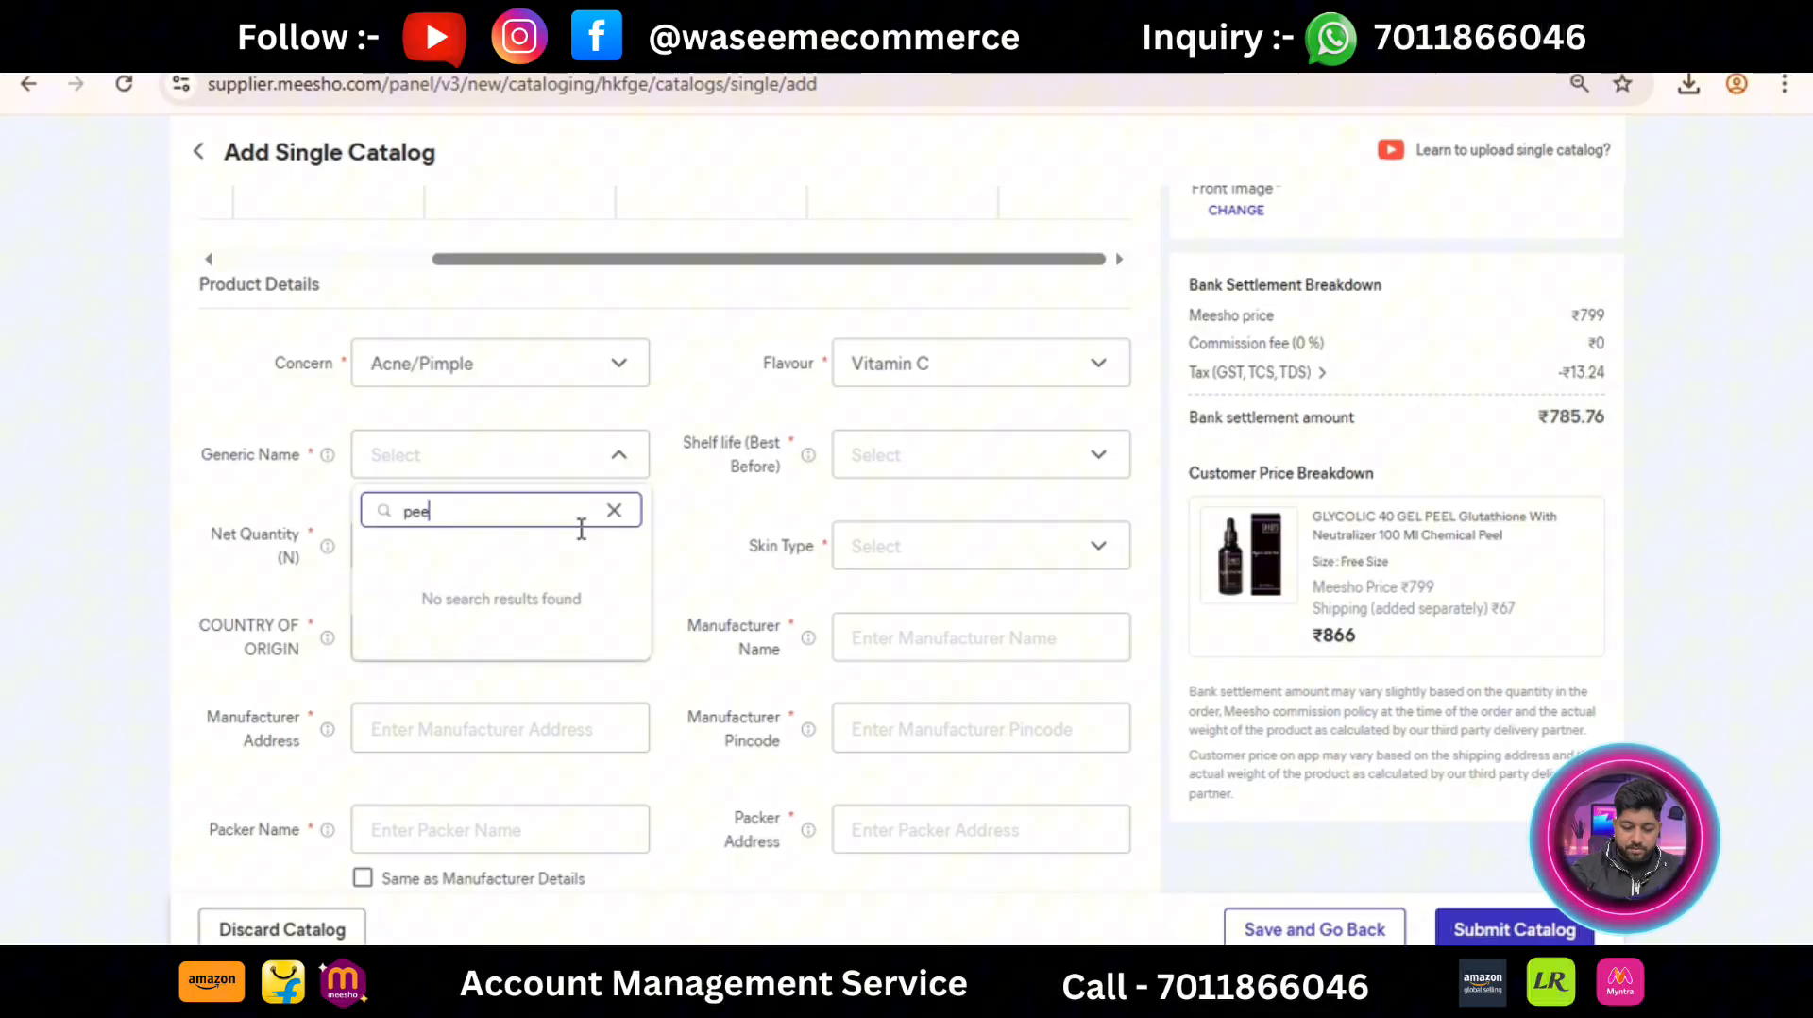
key("BackSpace")
key("BackSpace")
key("BackSpace")
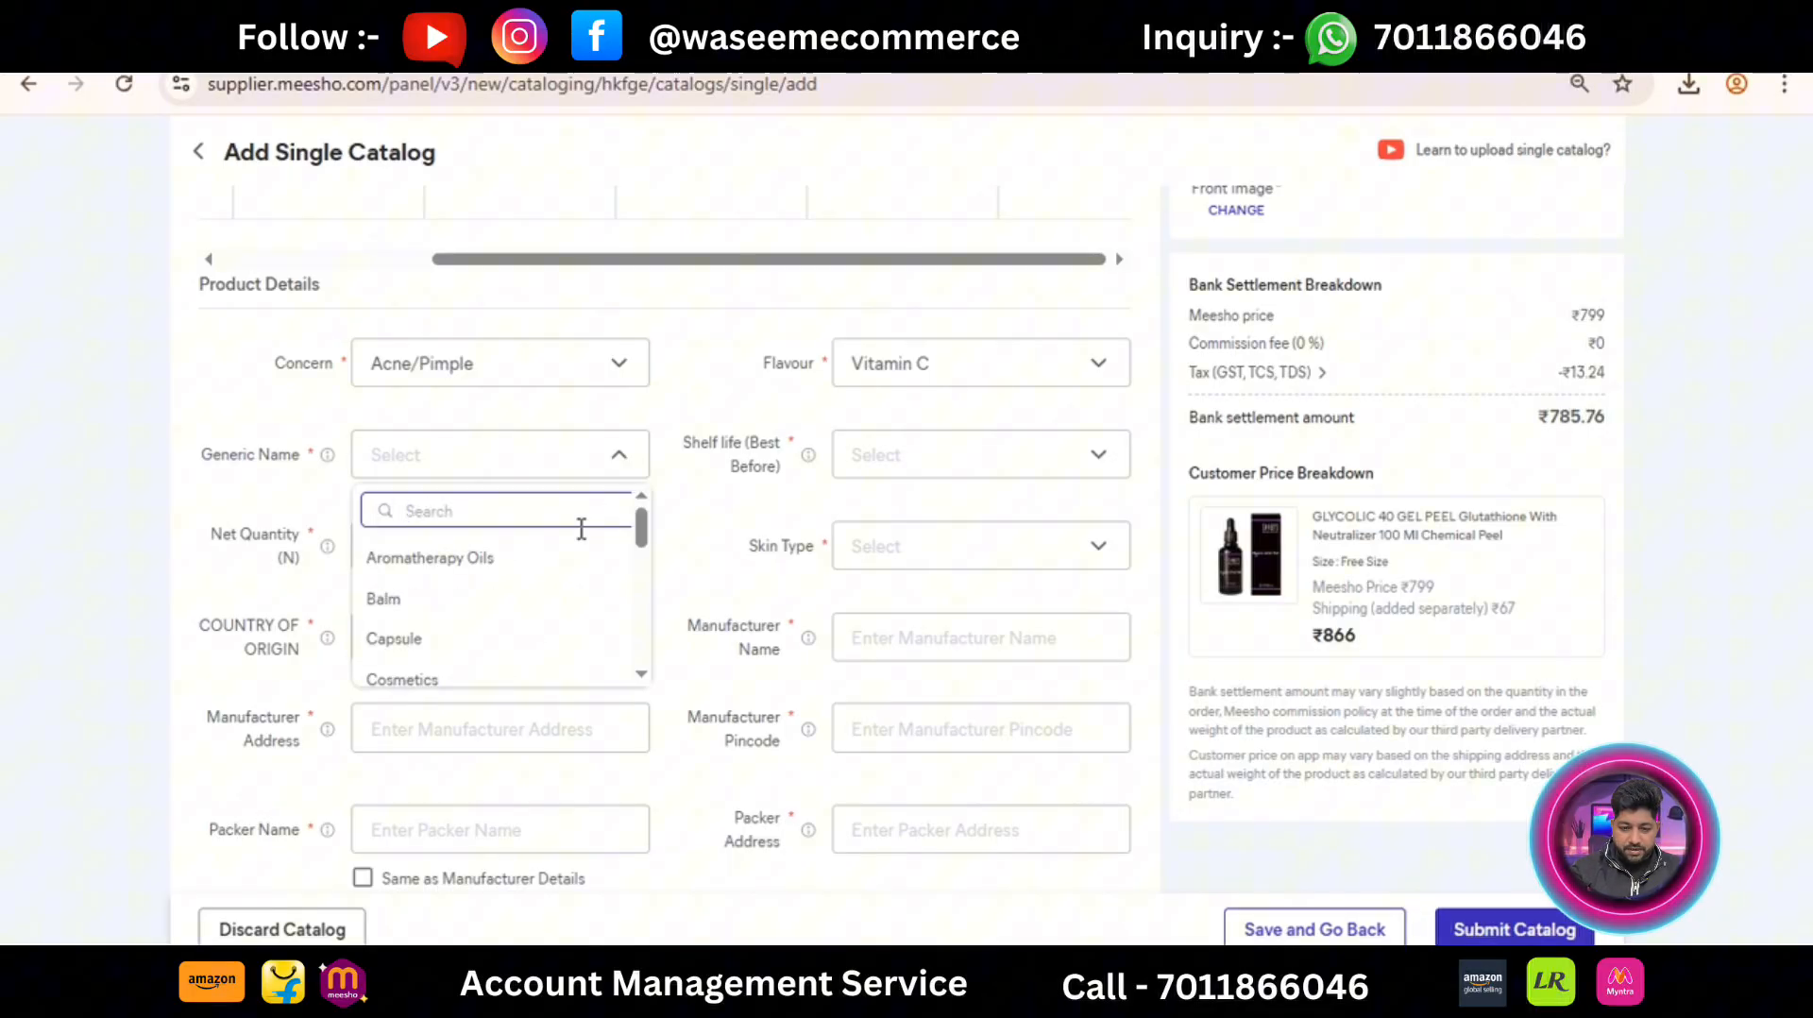
left_click_drag(639, 525, 660, 650)
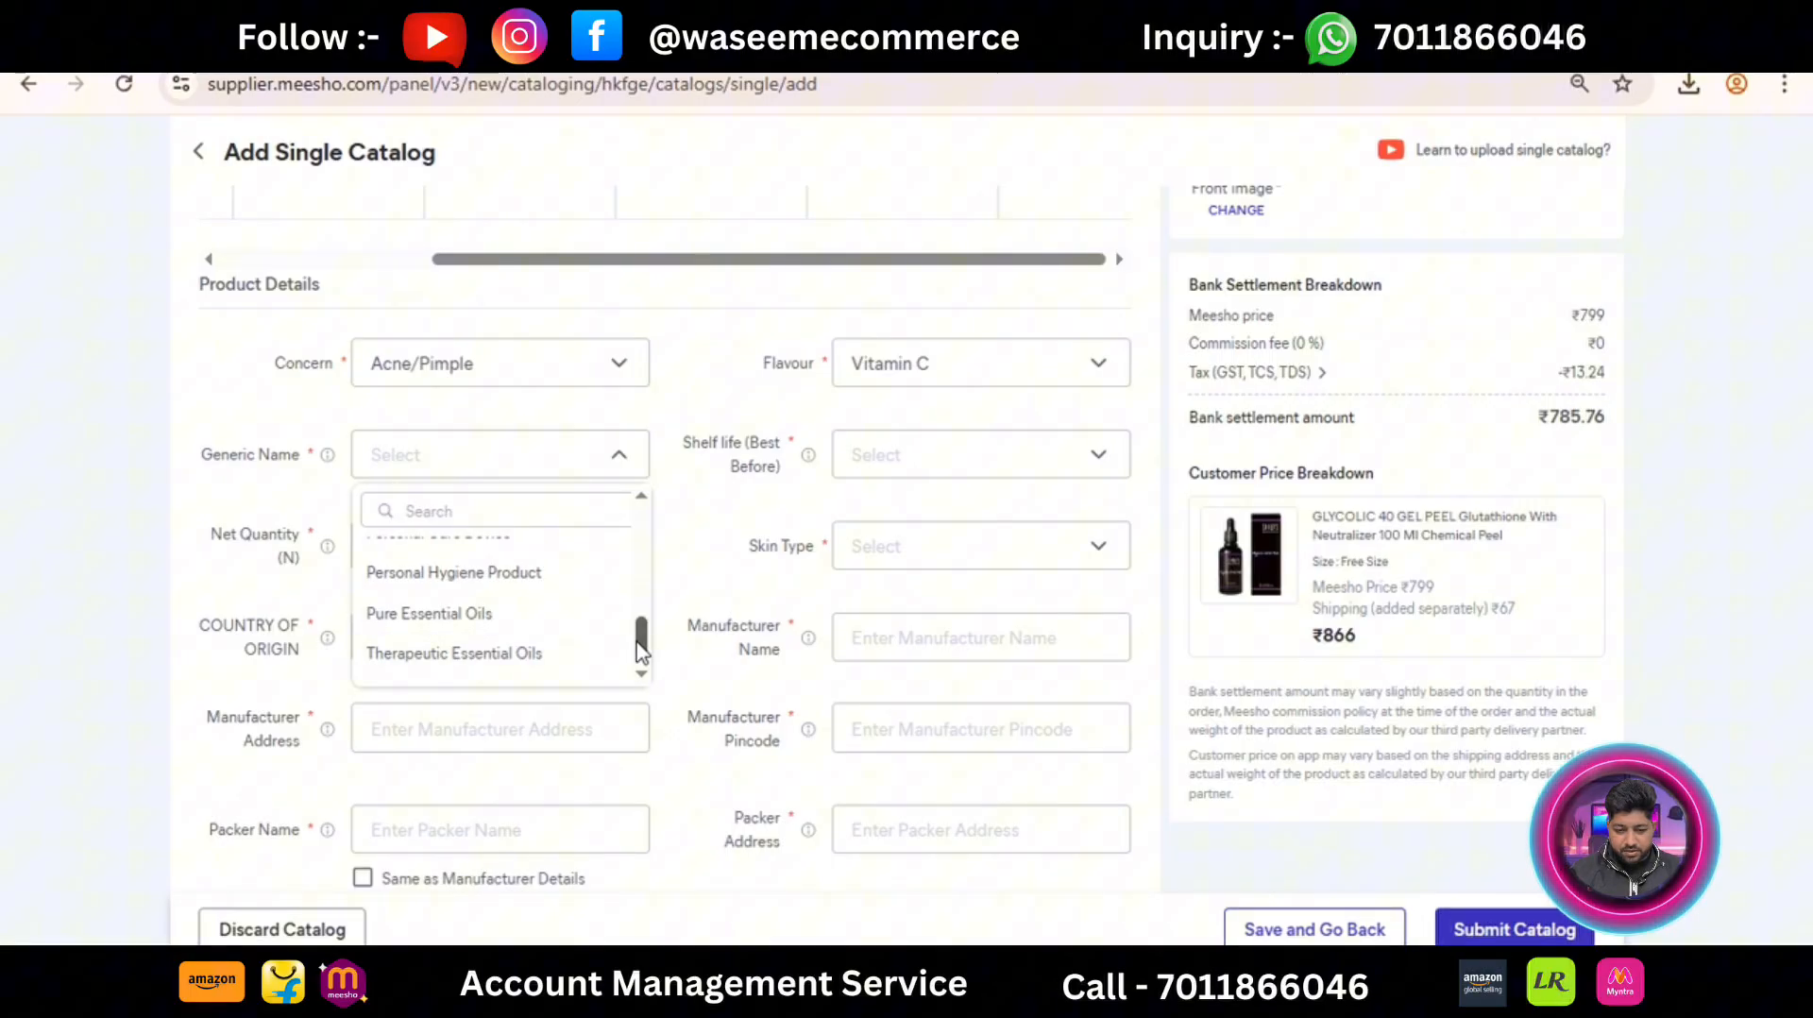
left_click(492, 615)
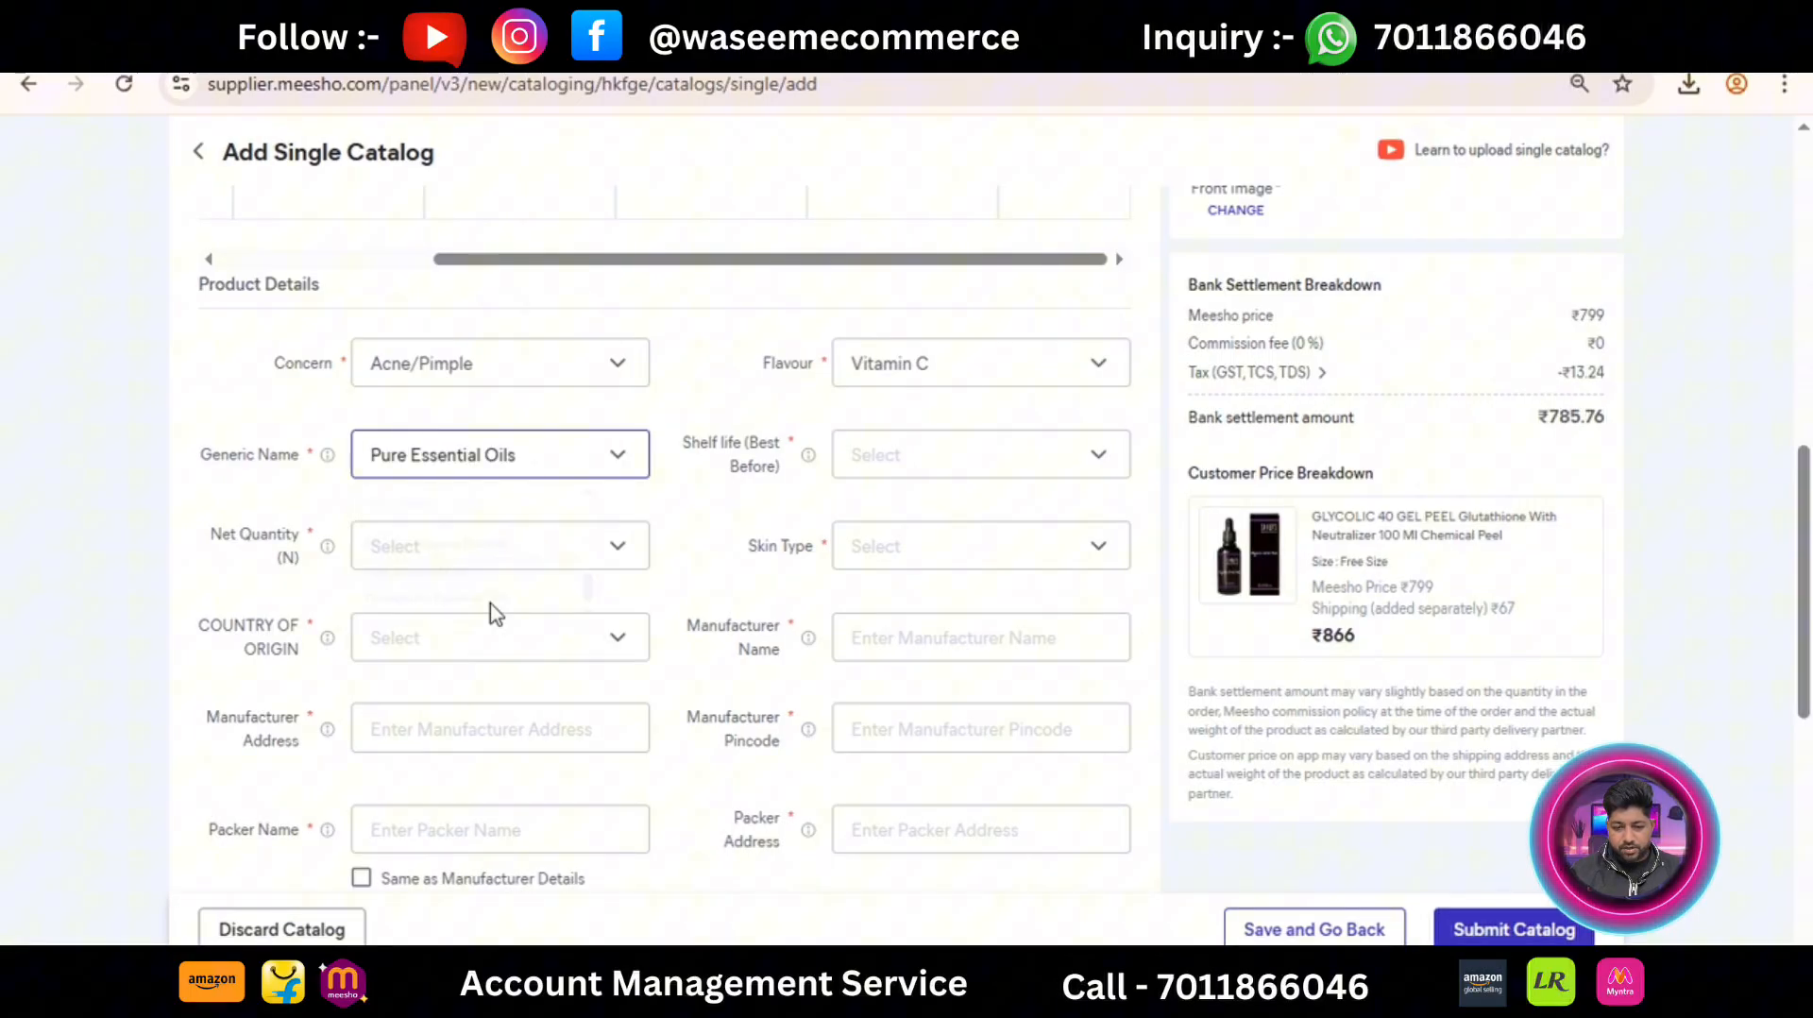
Step: Set the product's Shelf life (Best Before) to 12 months in the product details
left_click(962, 469)
left_click(962, 469)
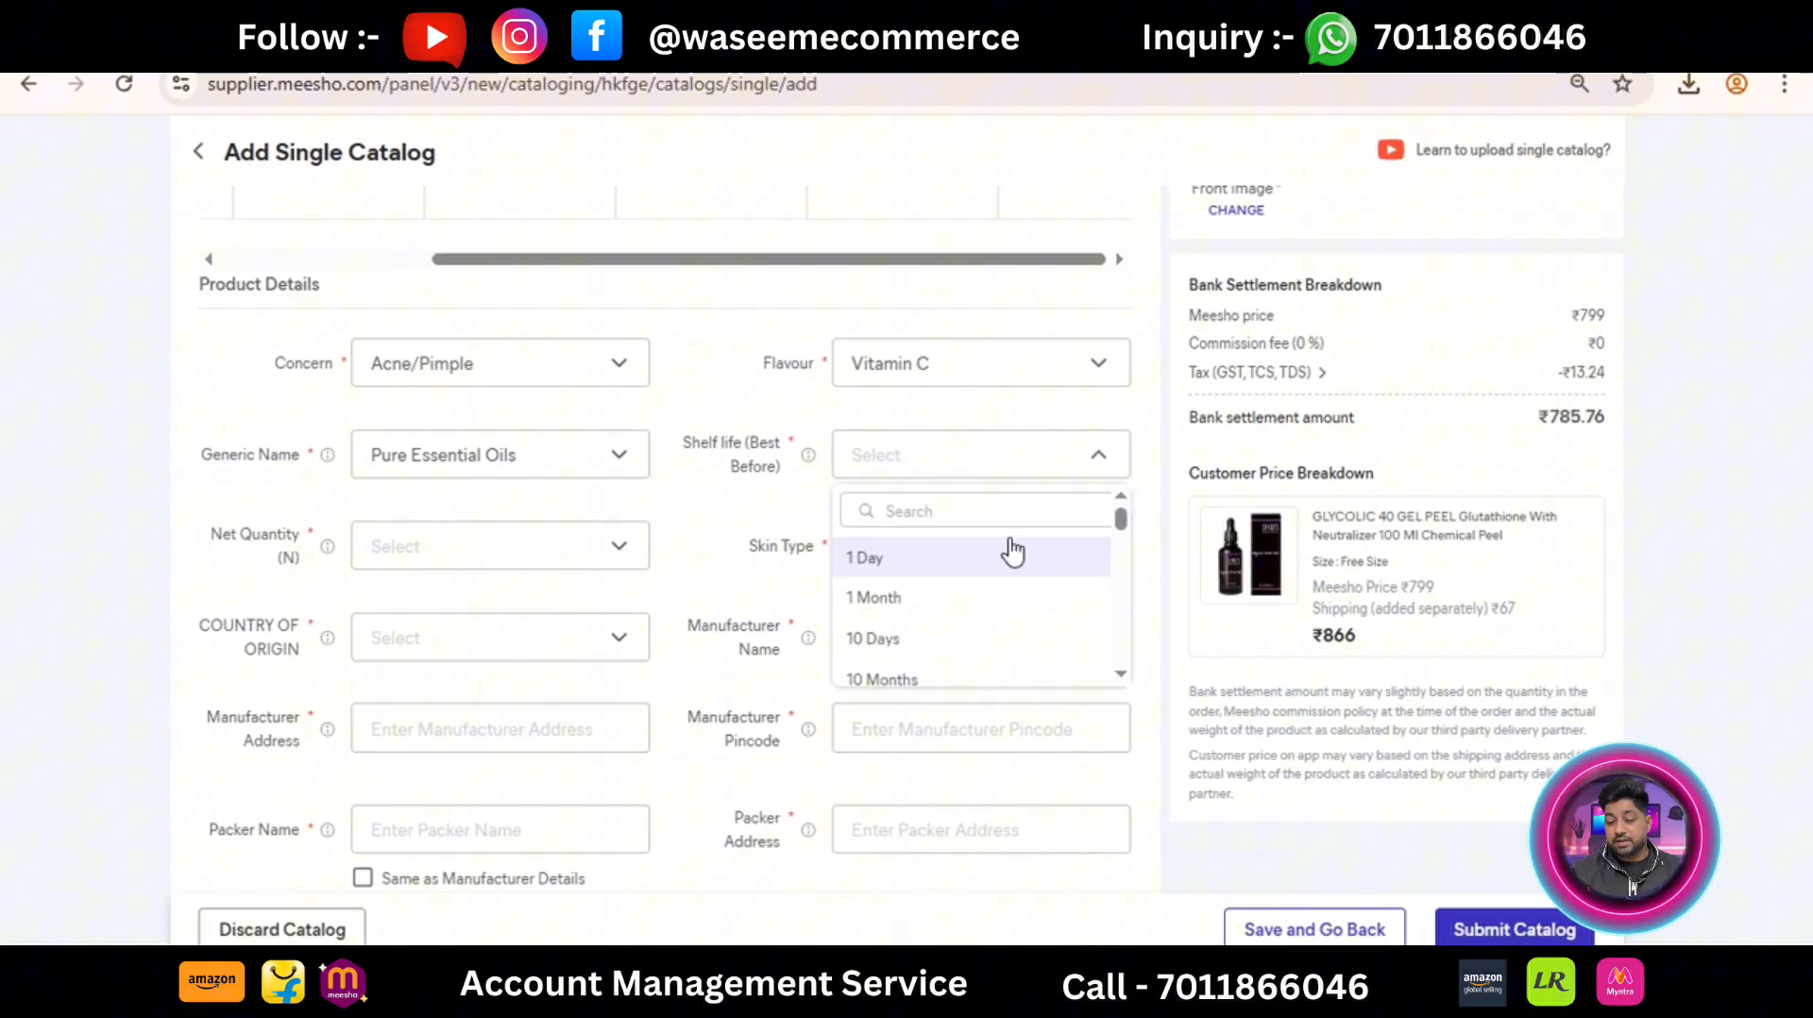
left_click_drag(1121, 529, 1121, 538)
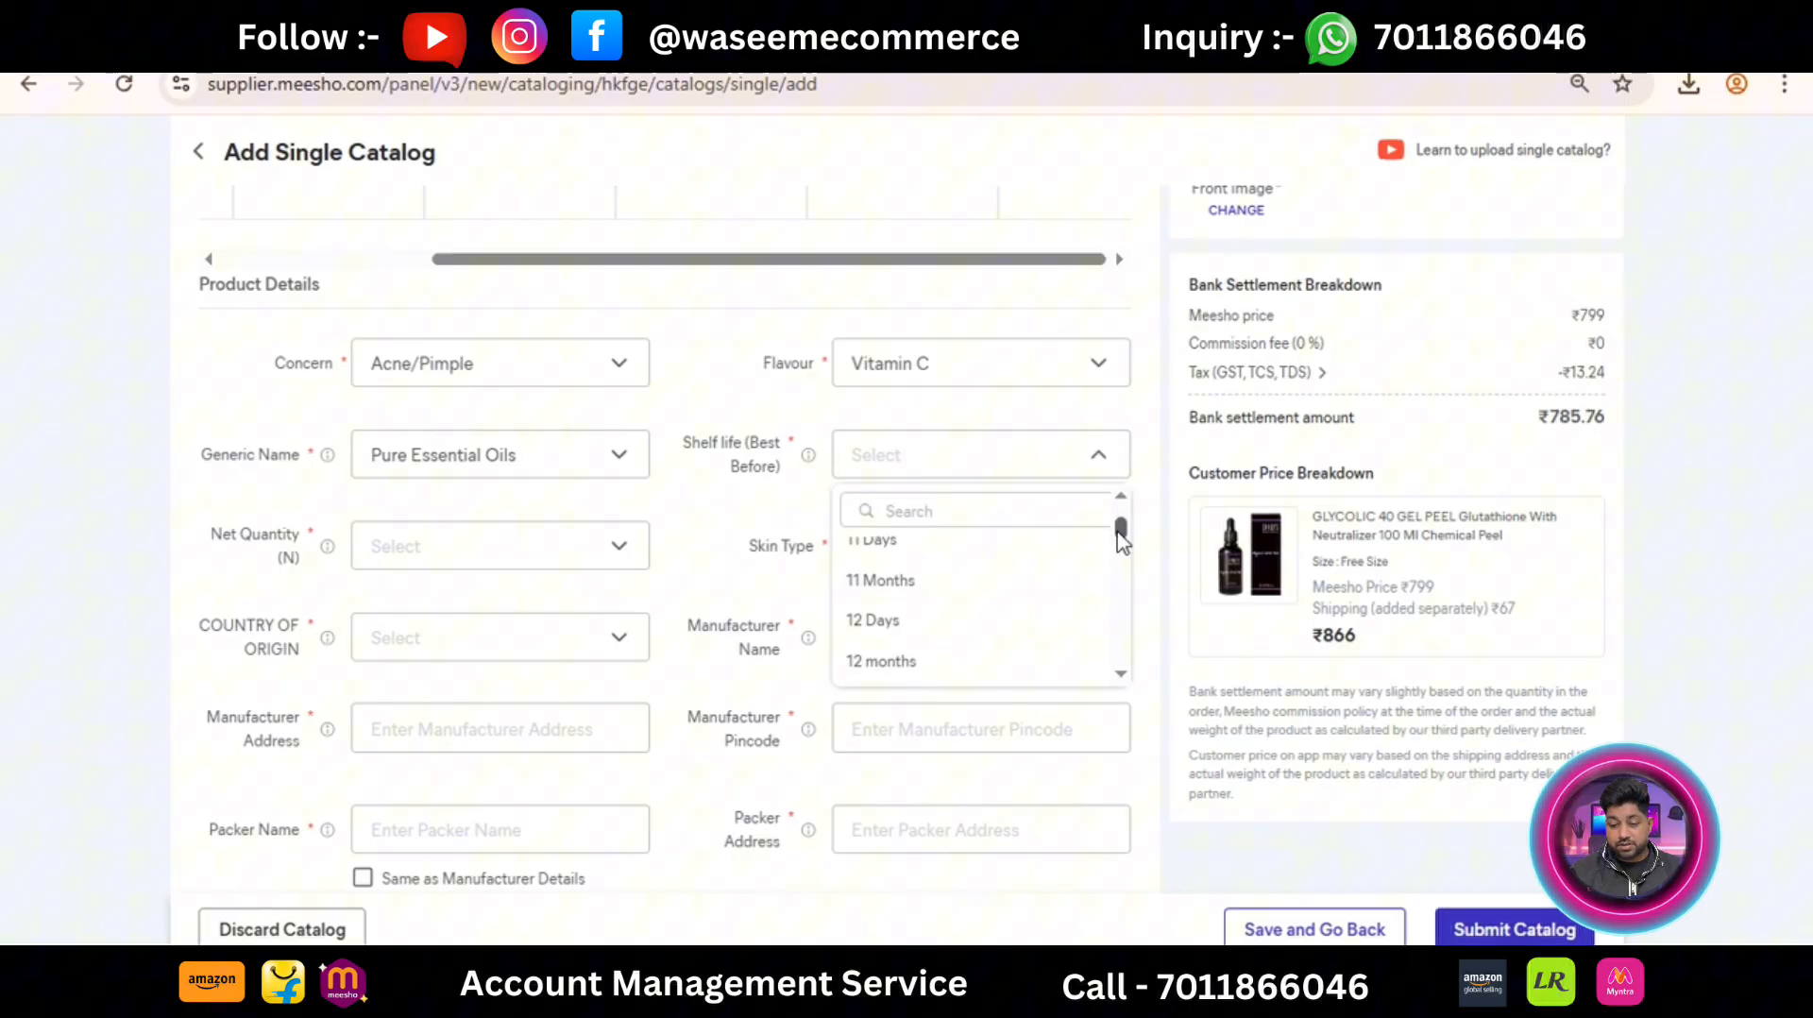
left_click(965, 666)
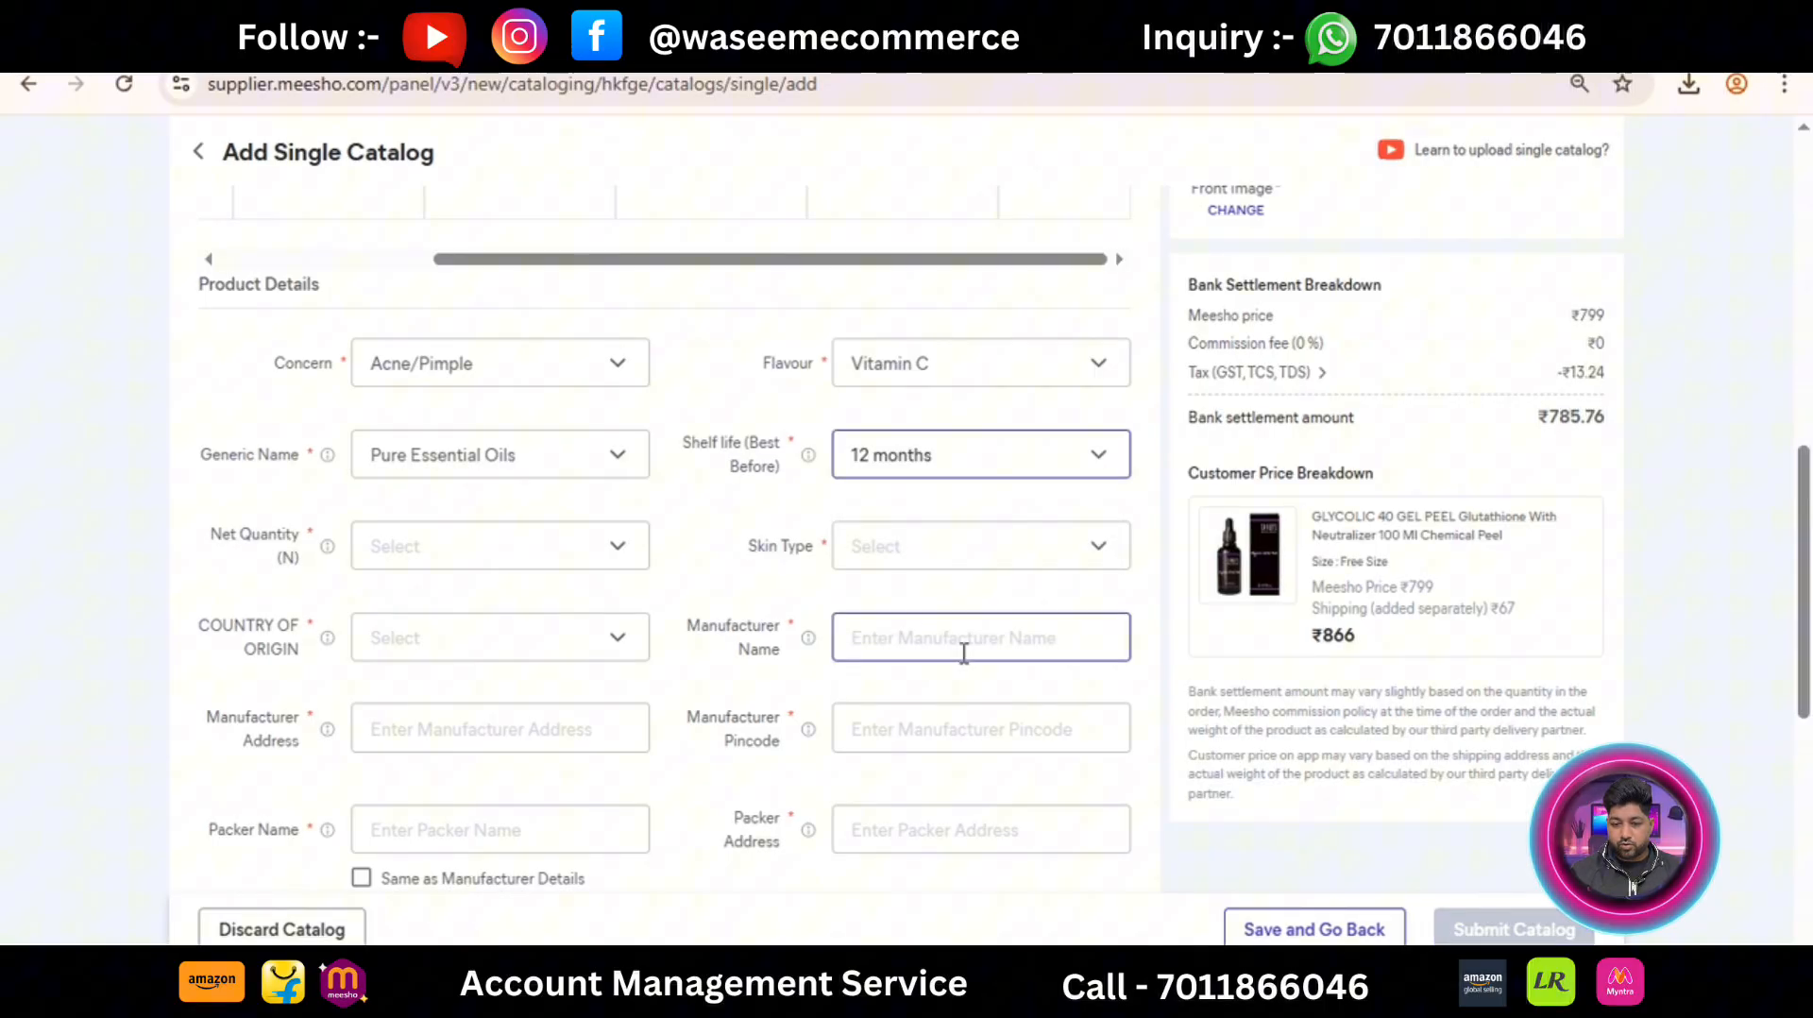
Step: Set the Net Quantity (N) to 100 and the Skin Type to All Skin Types
left_click(572, 575)
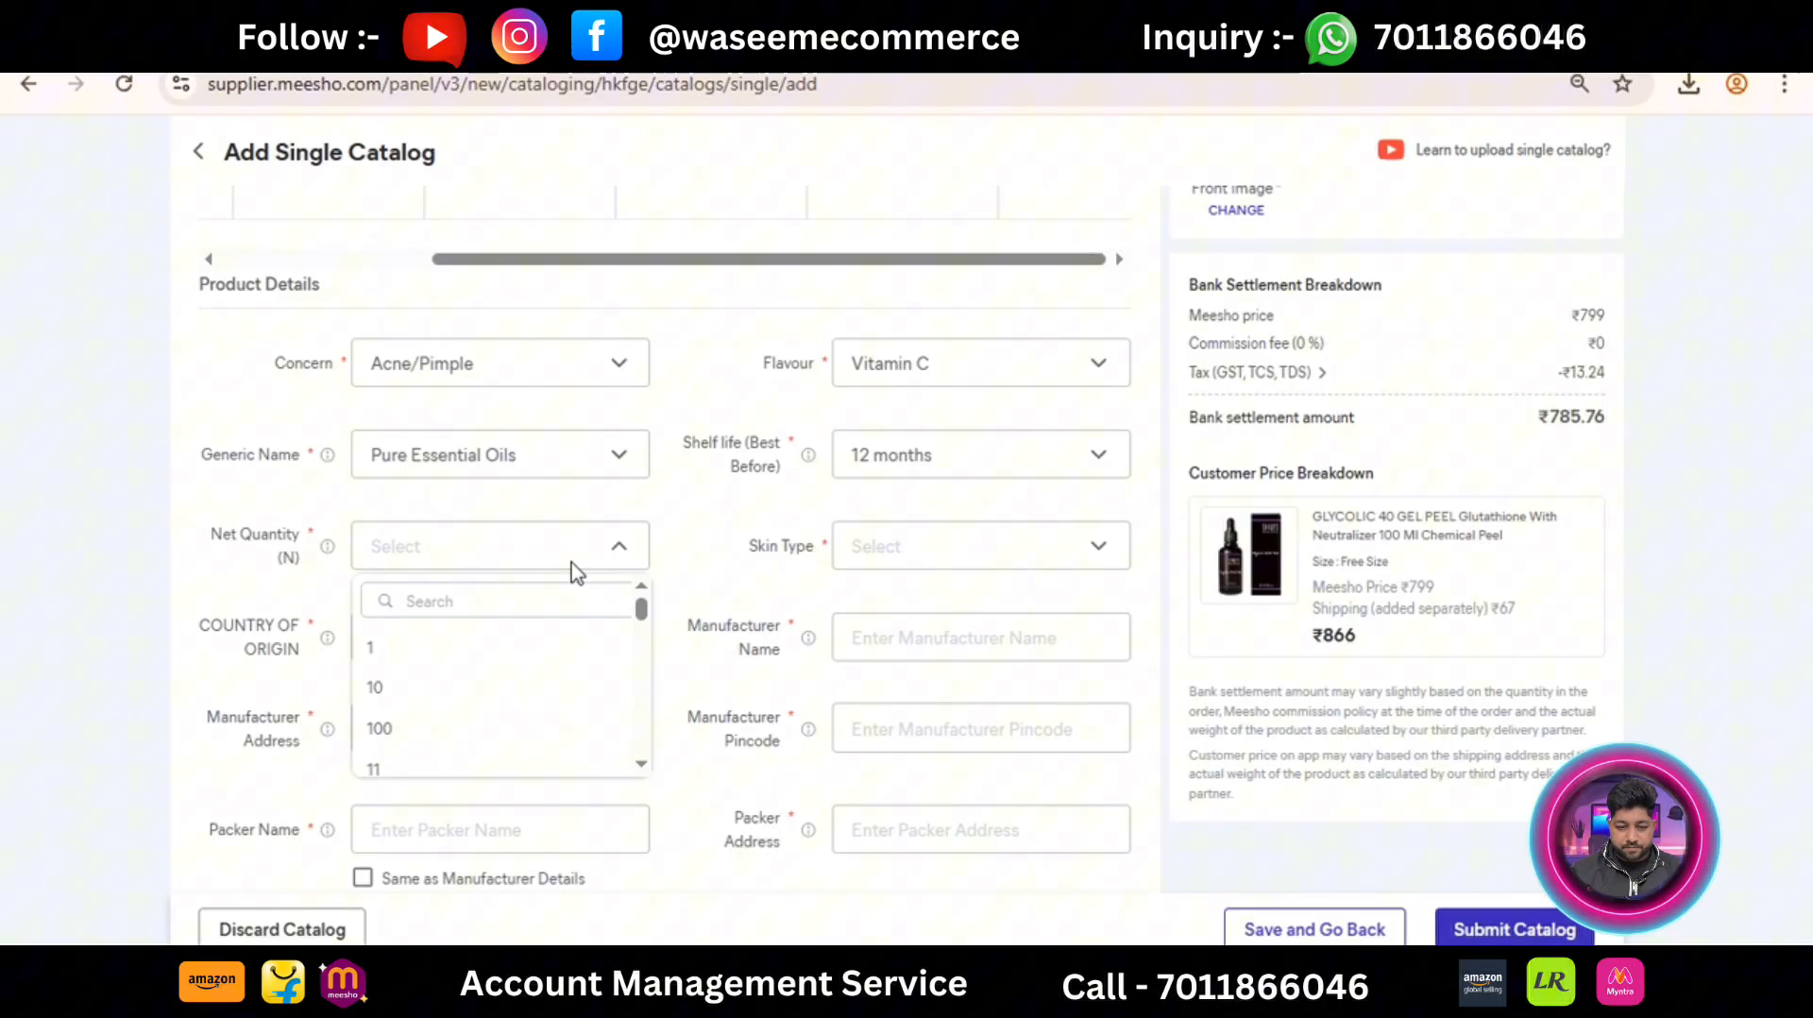
left_click(451, 746)
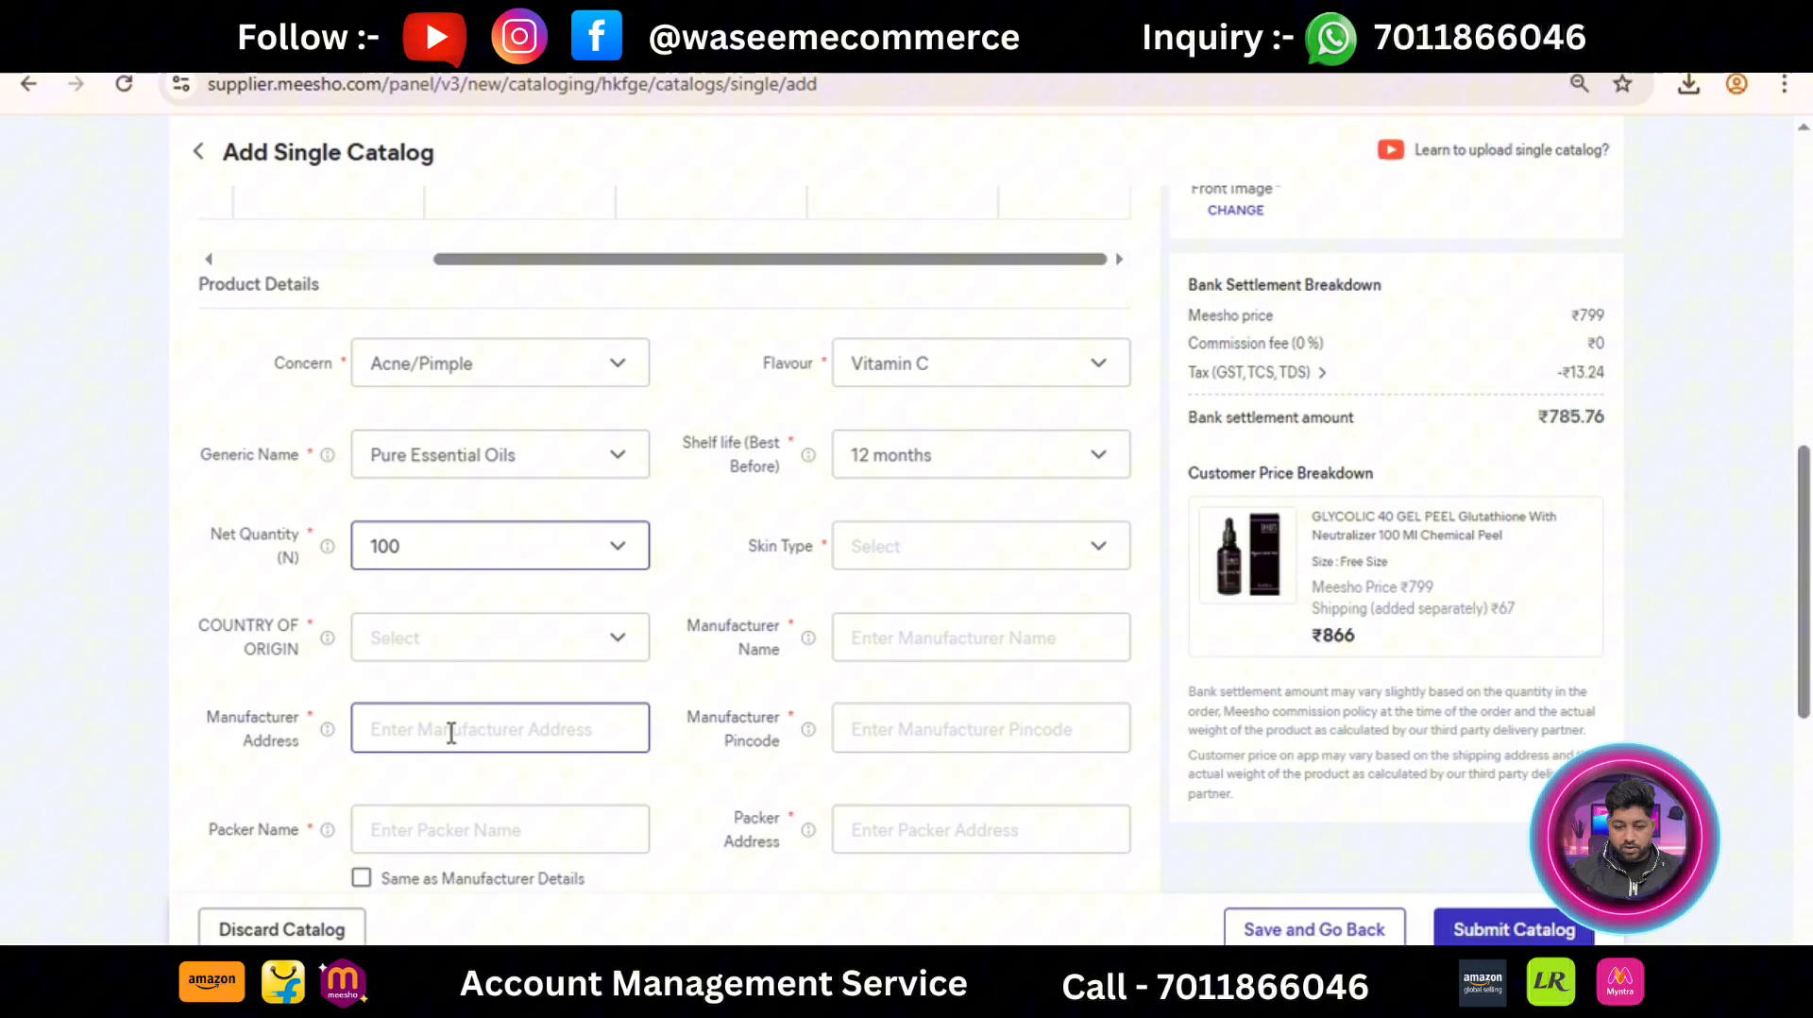
left_click(933, 556)
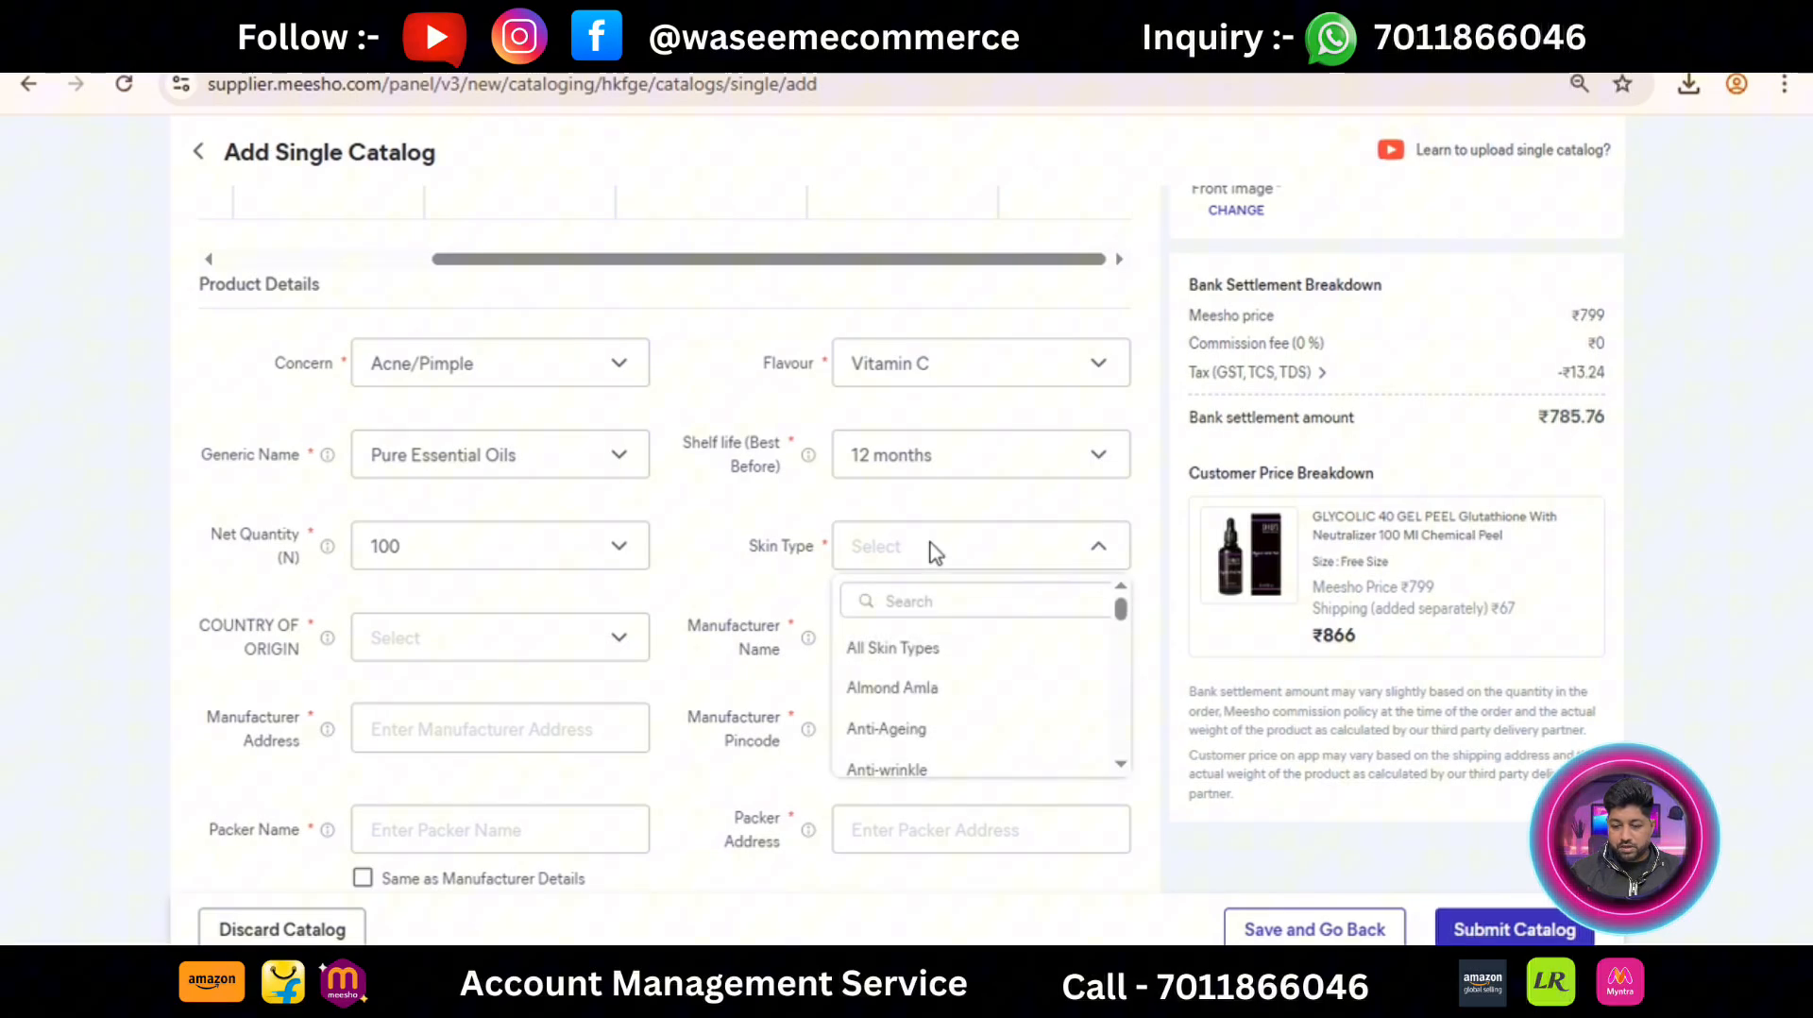
left_click(909, 661)
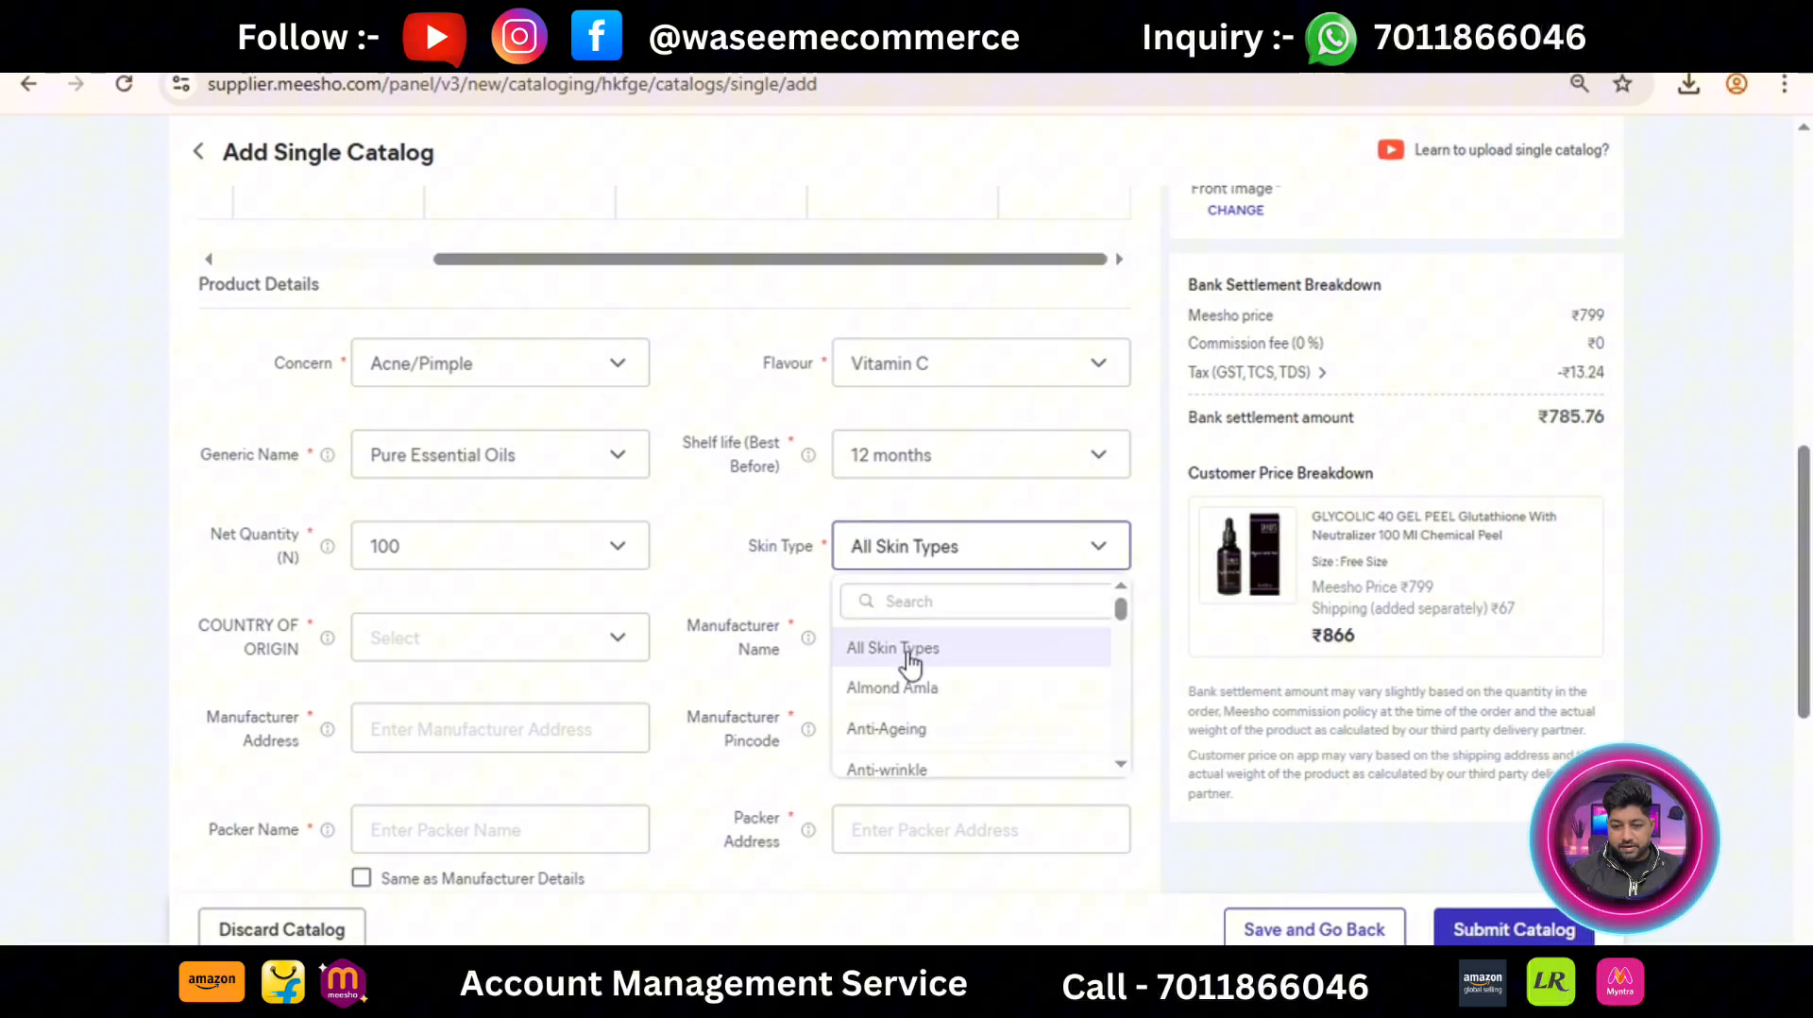
Step: Set the country of origin to India and enter "Polar is India" as the Manufacturer Name
left_click(485, 654)
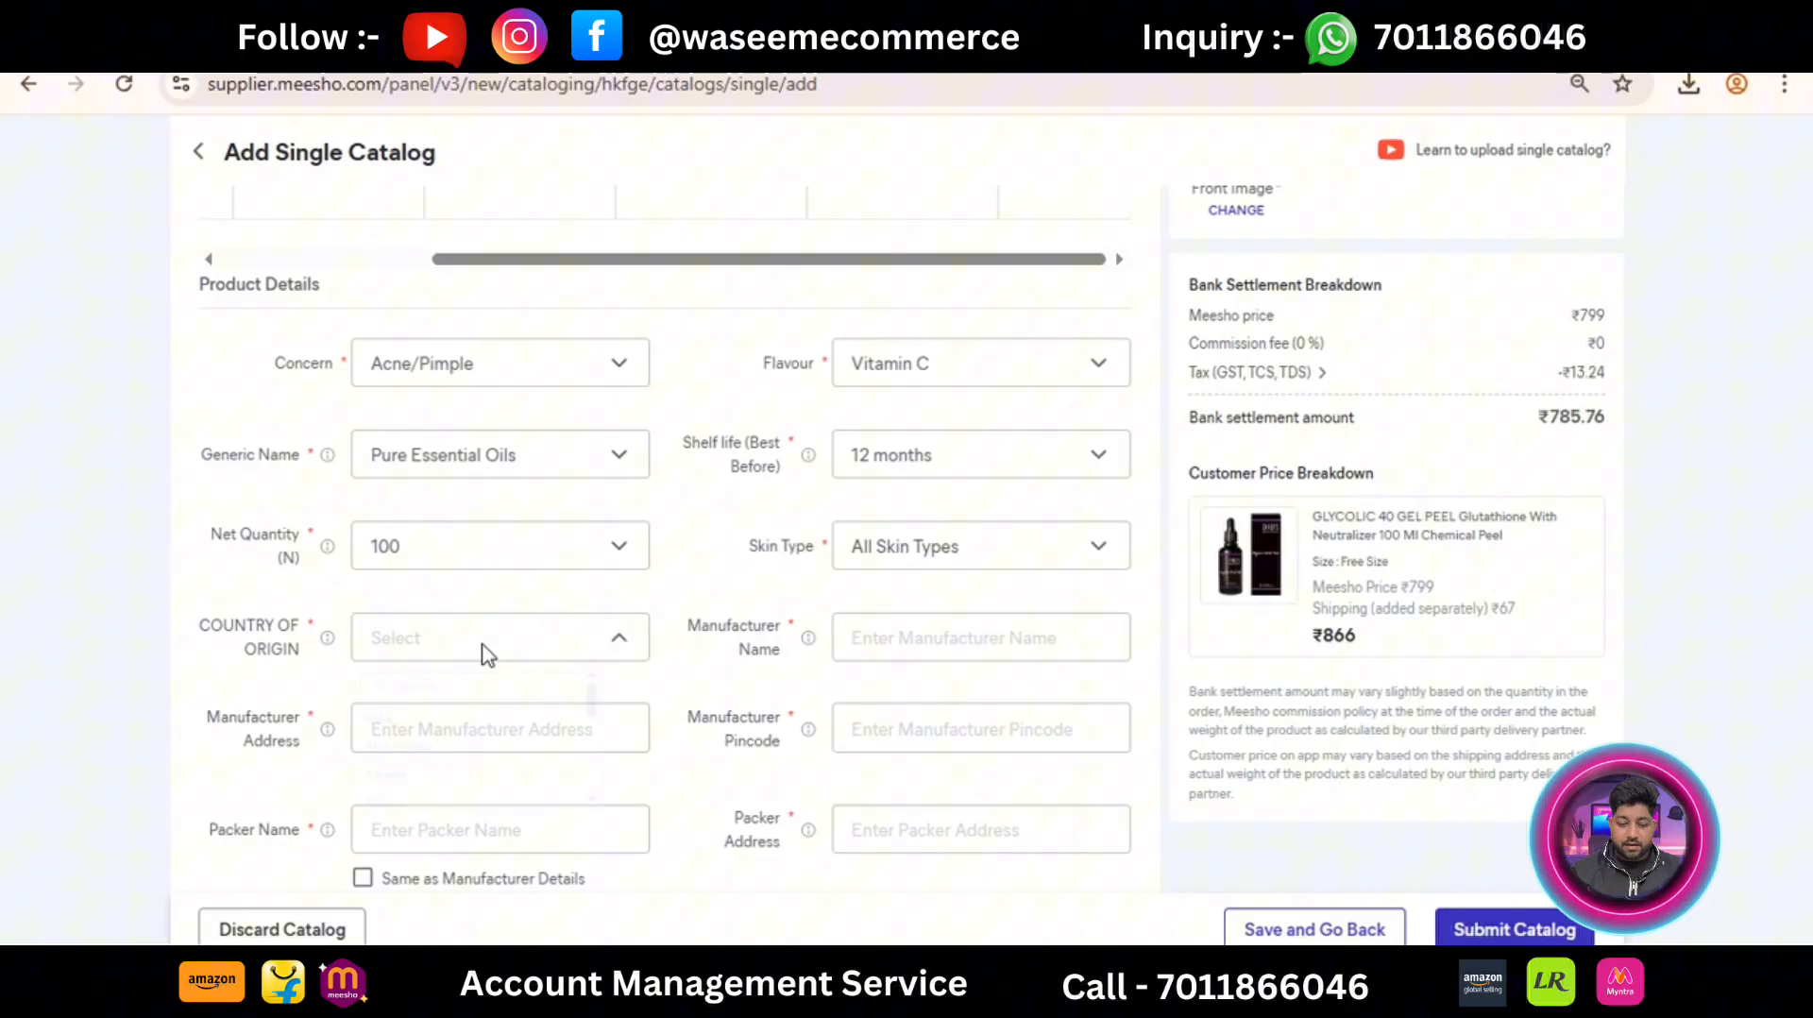
left_click(440, 746)
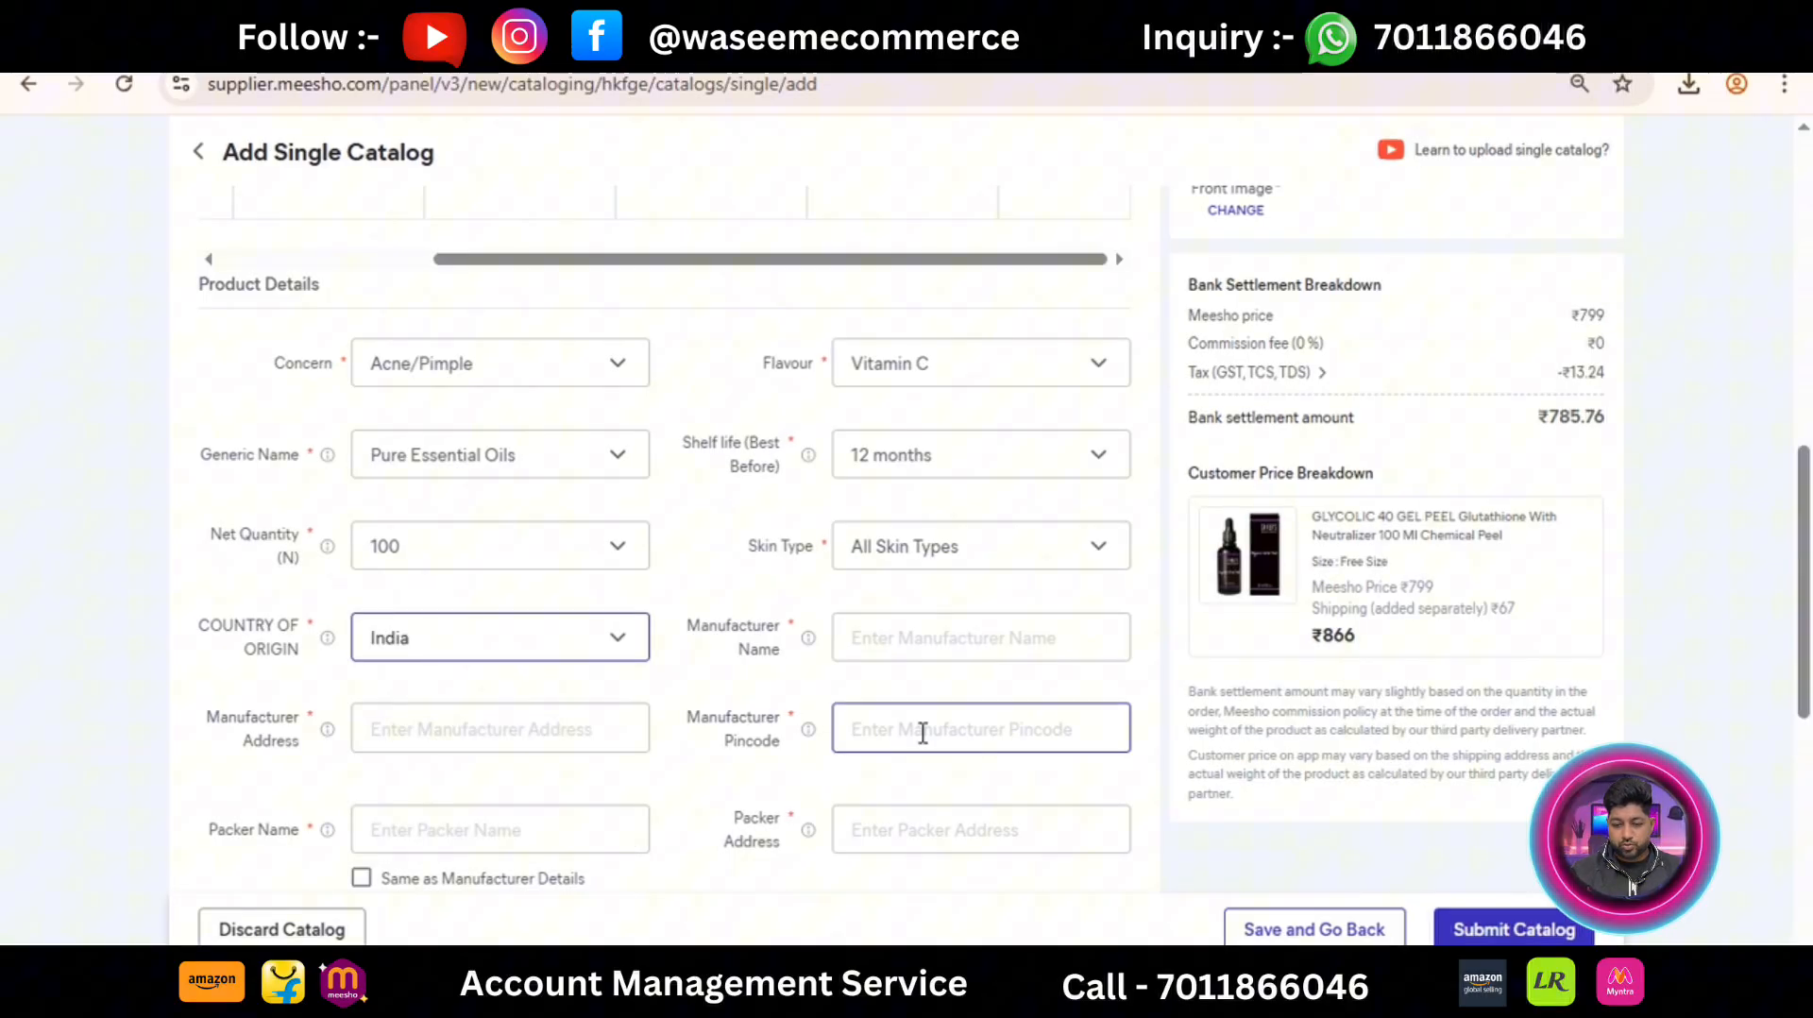
left_click(914, 637)
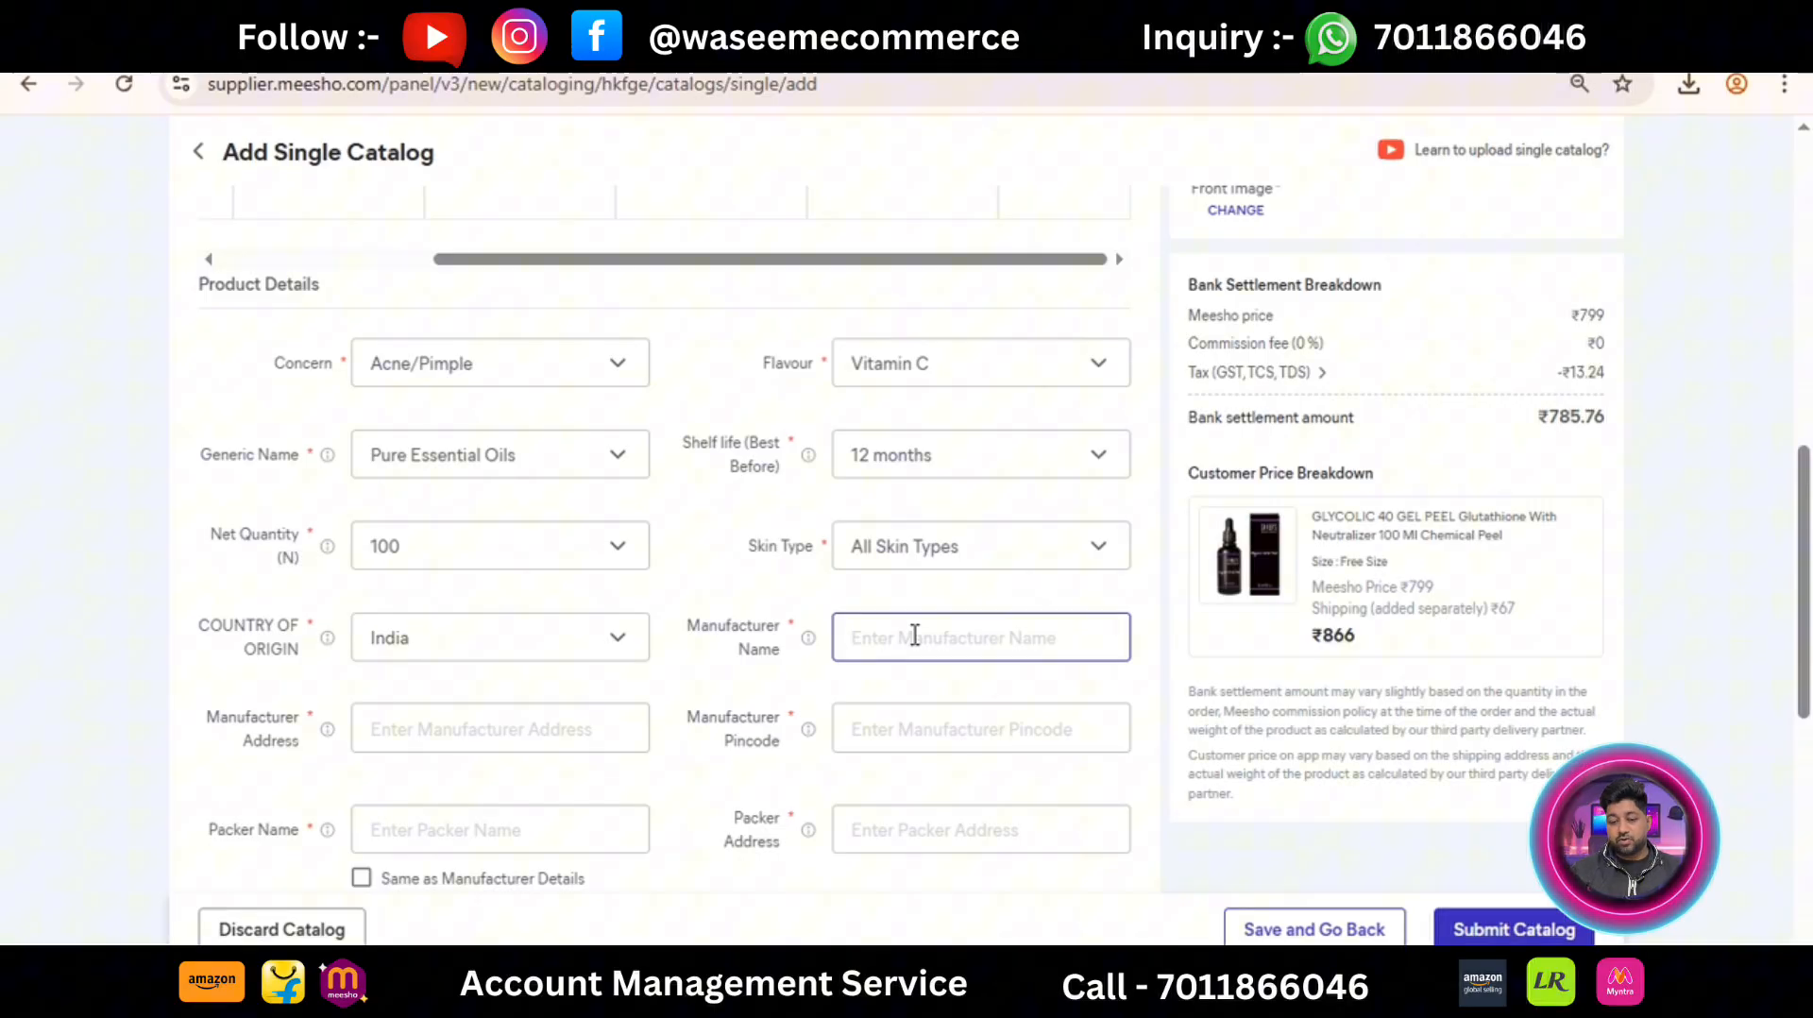
type("Pola")
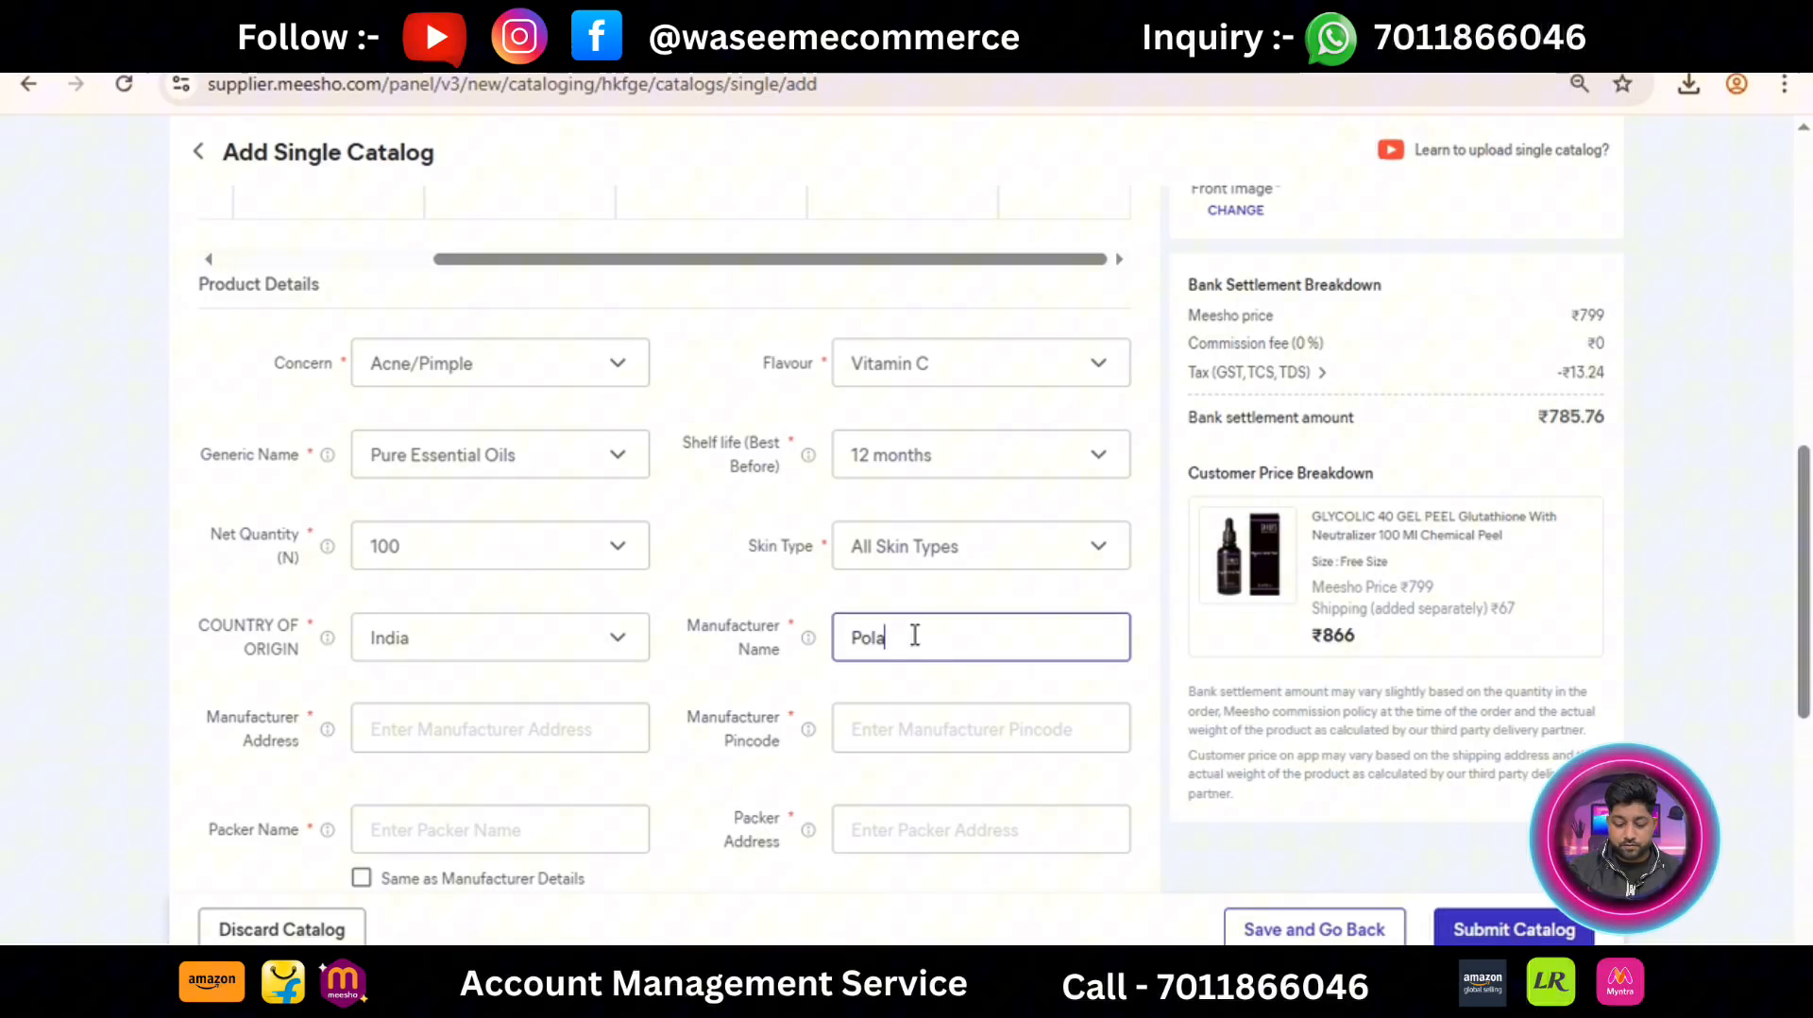
type("r")
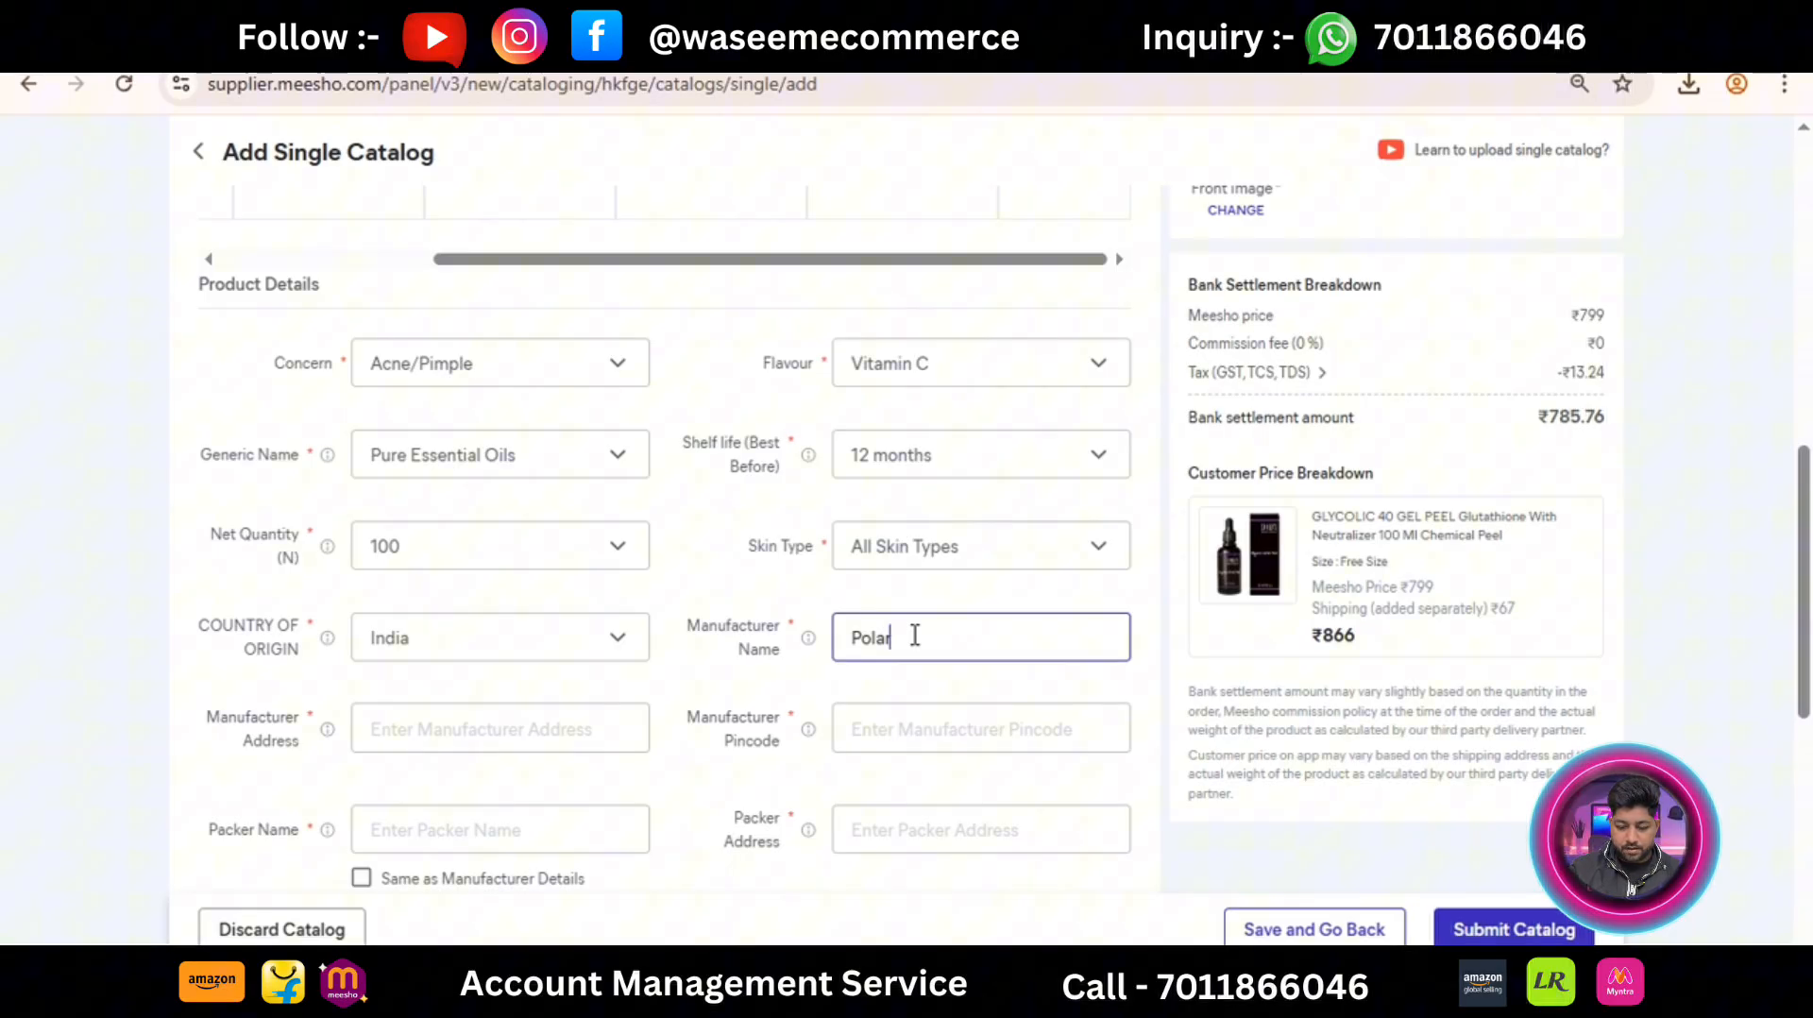
type(" is ")
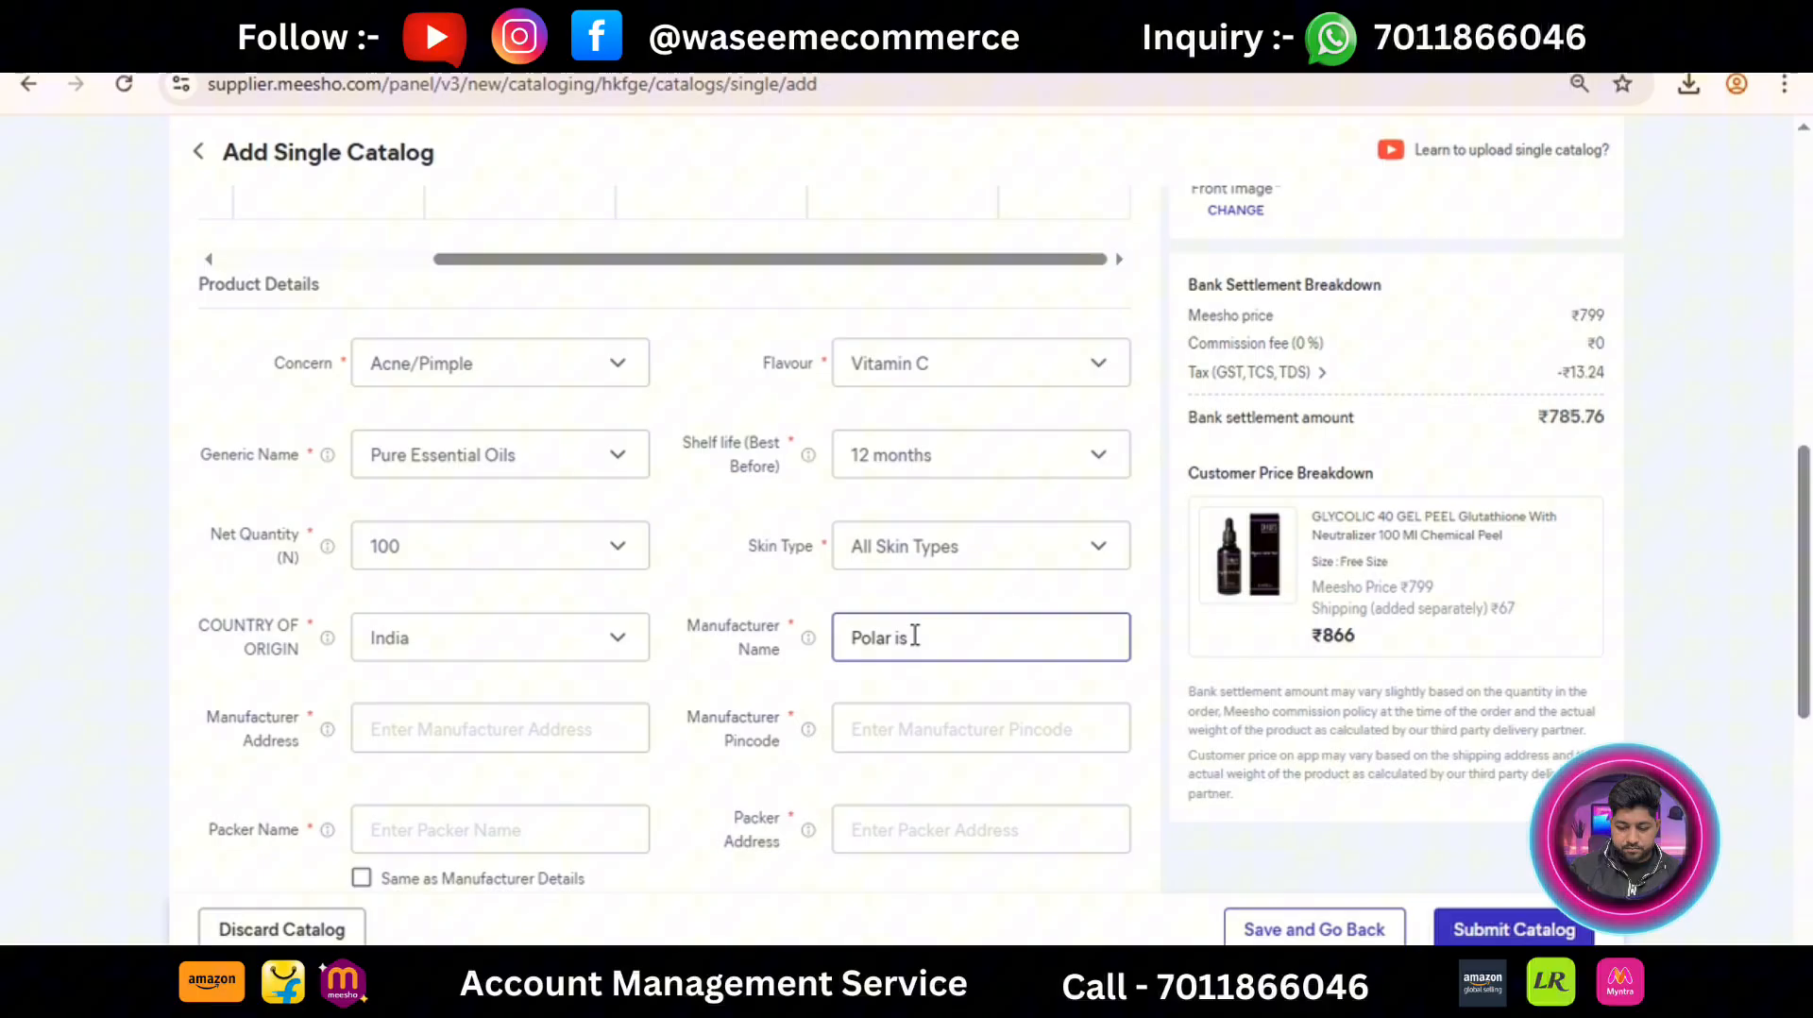
type("India")
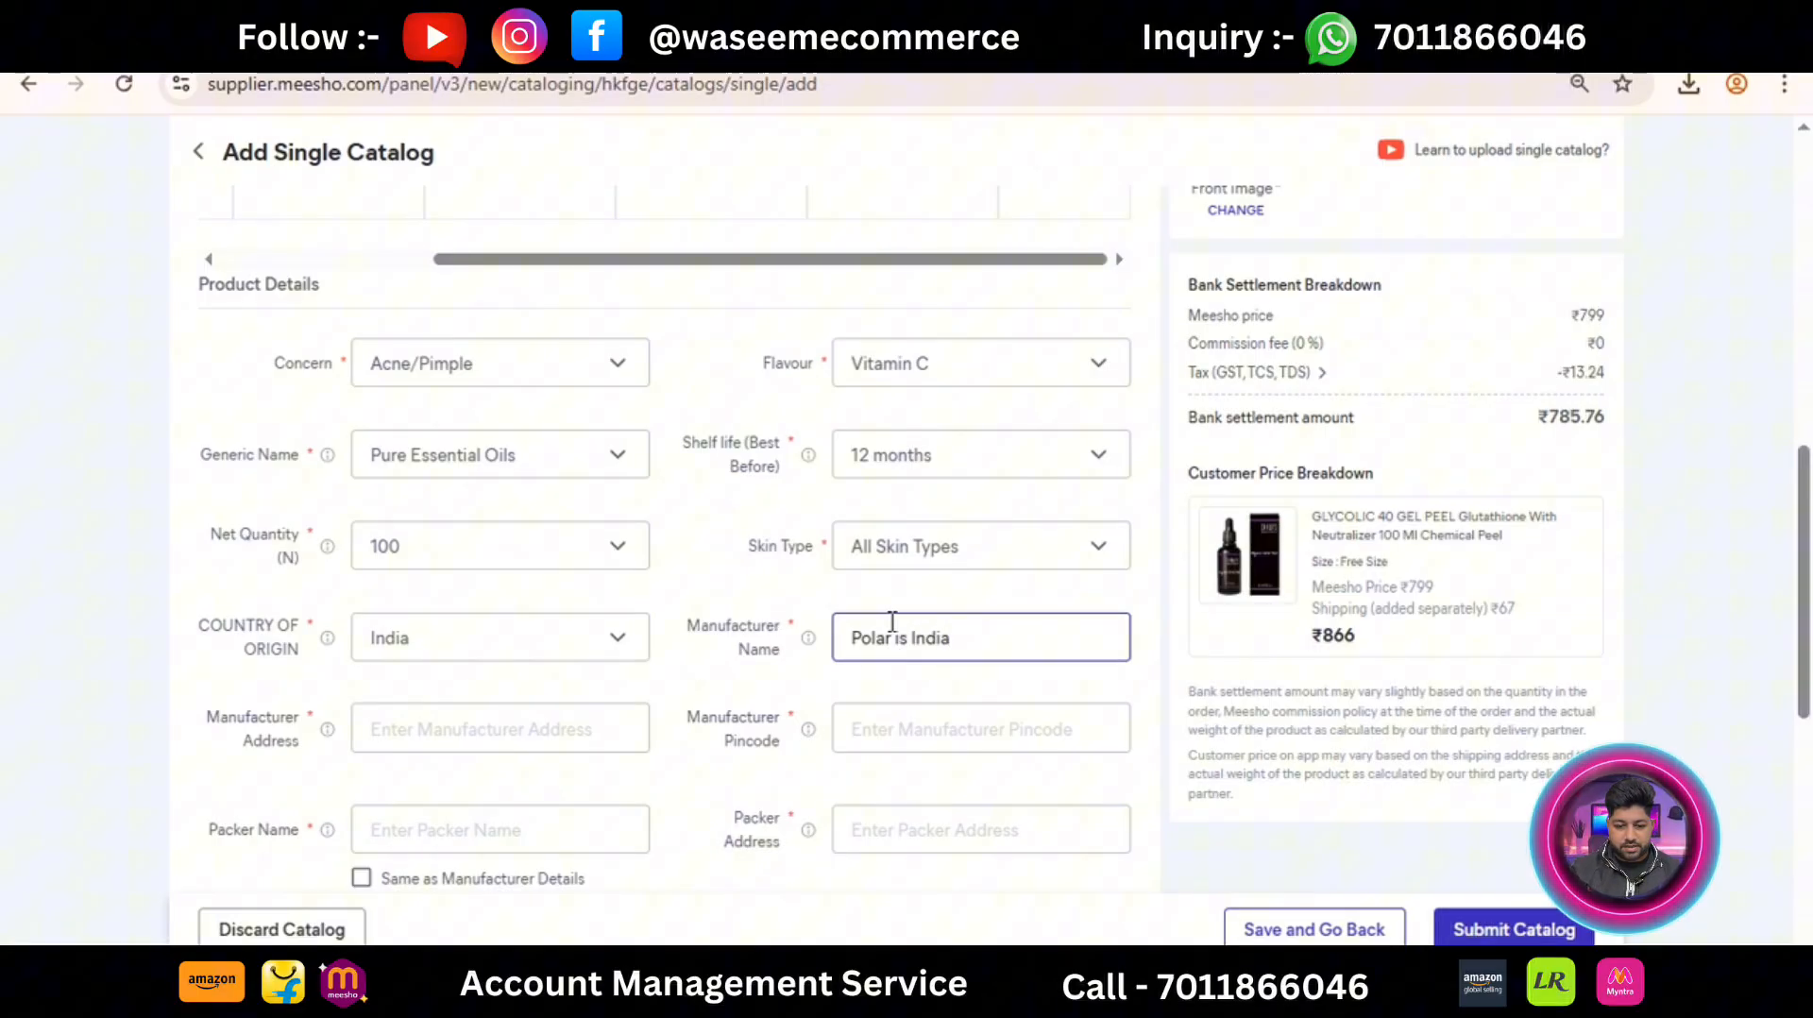
Step: Copy the manufacturer name "Polar is India" into the Manufacturer Address
key("ctrl+a")
key("ctrl+c")
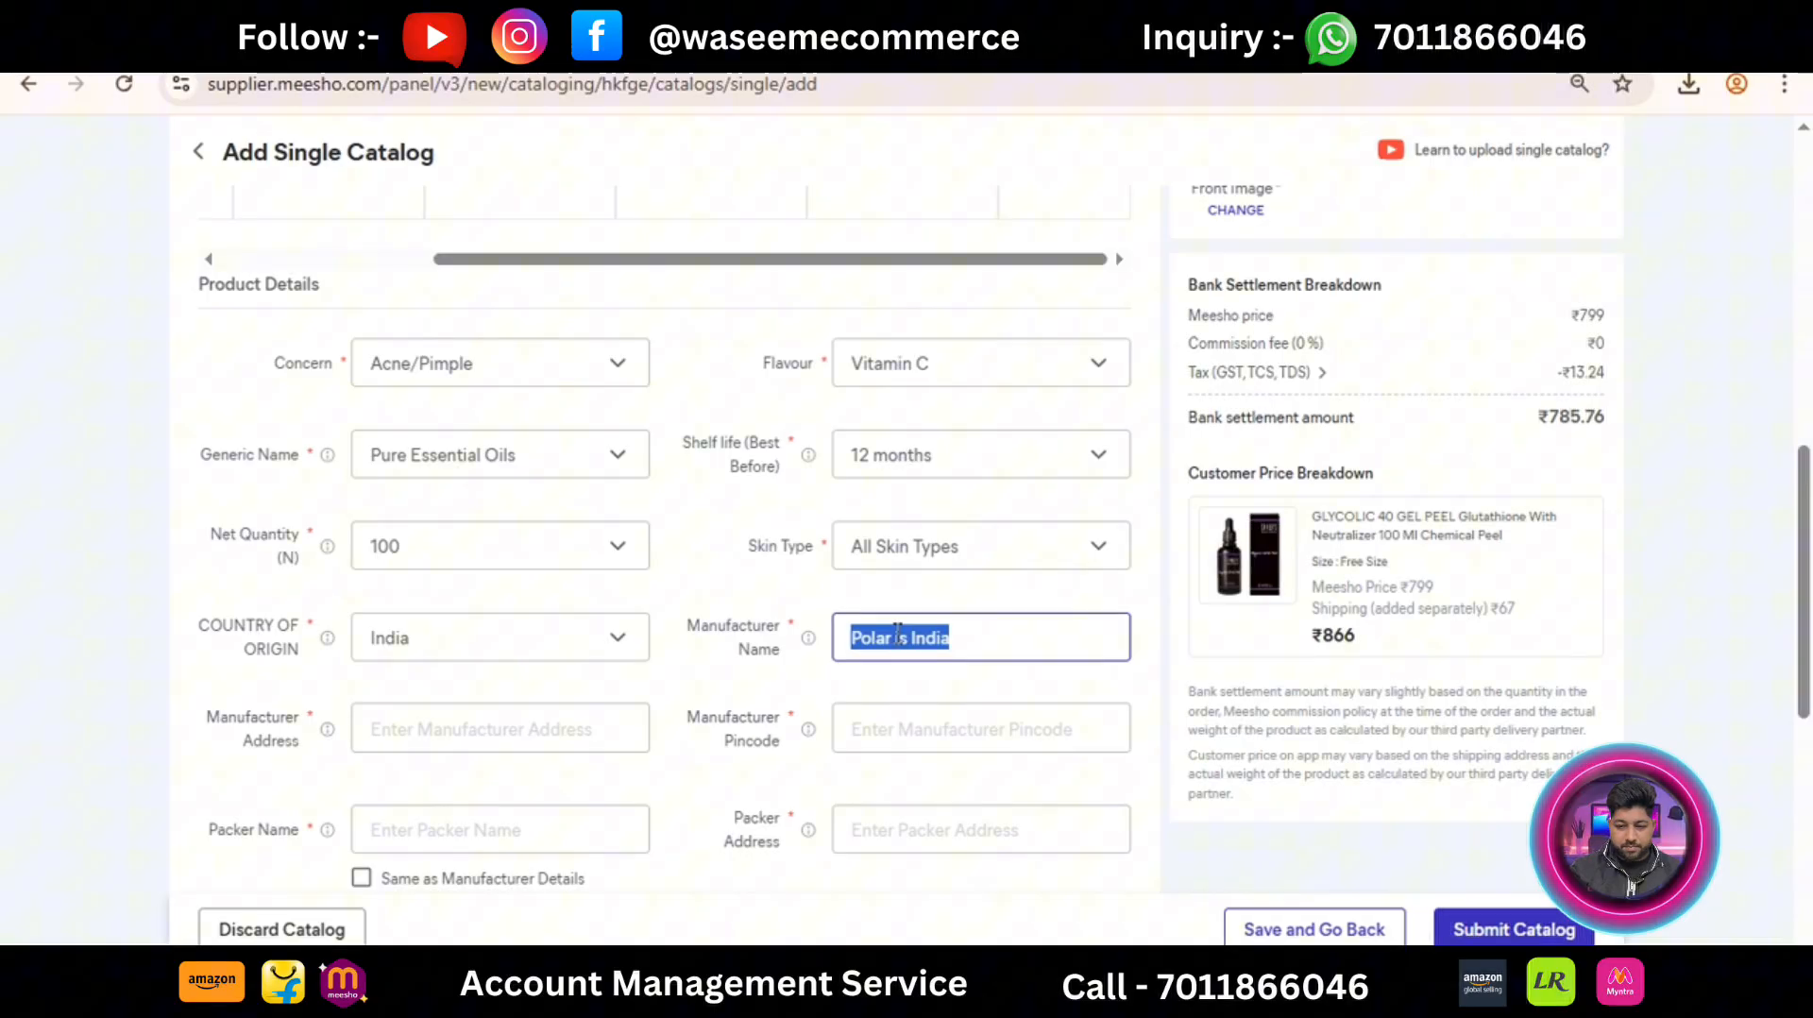
left_click(446, 742)
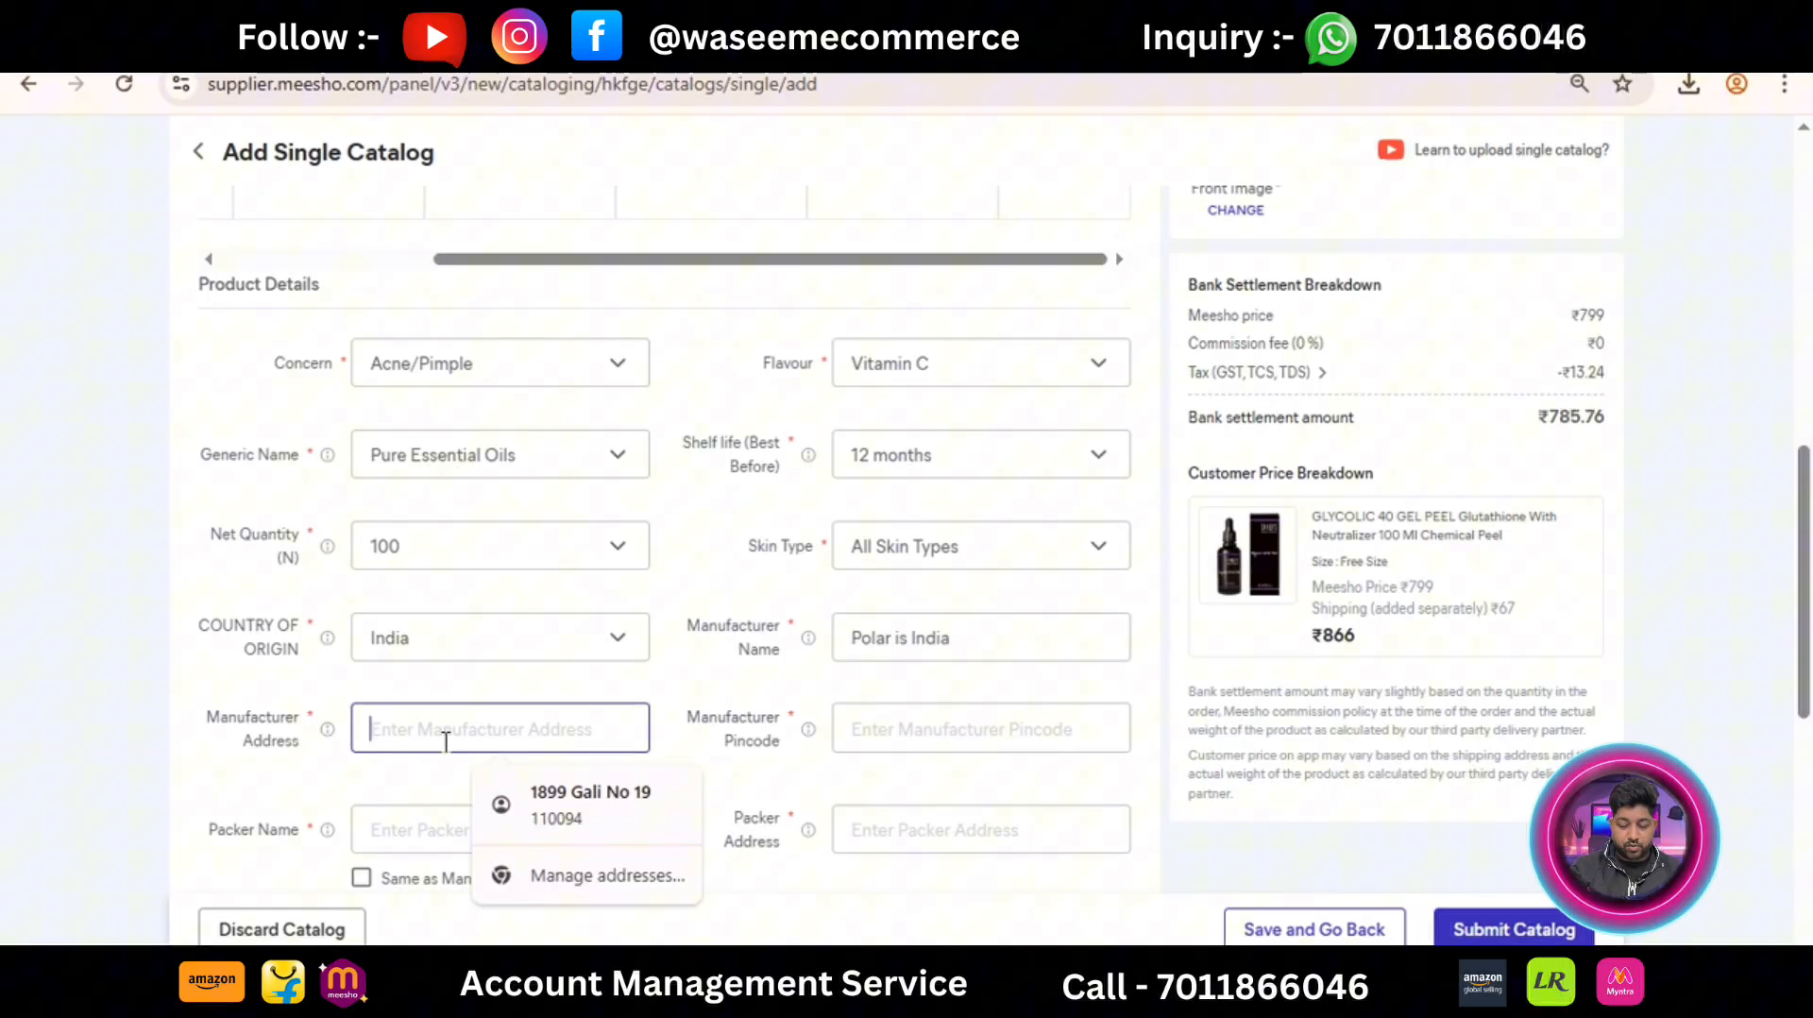
key("ctrl+v")
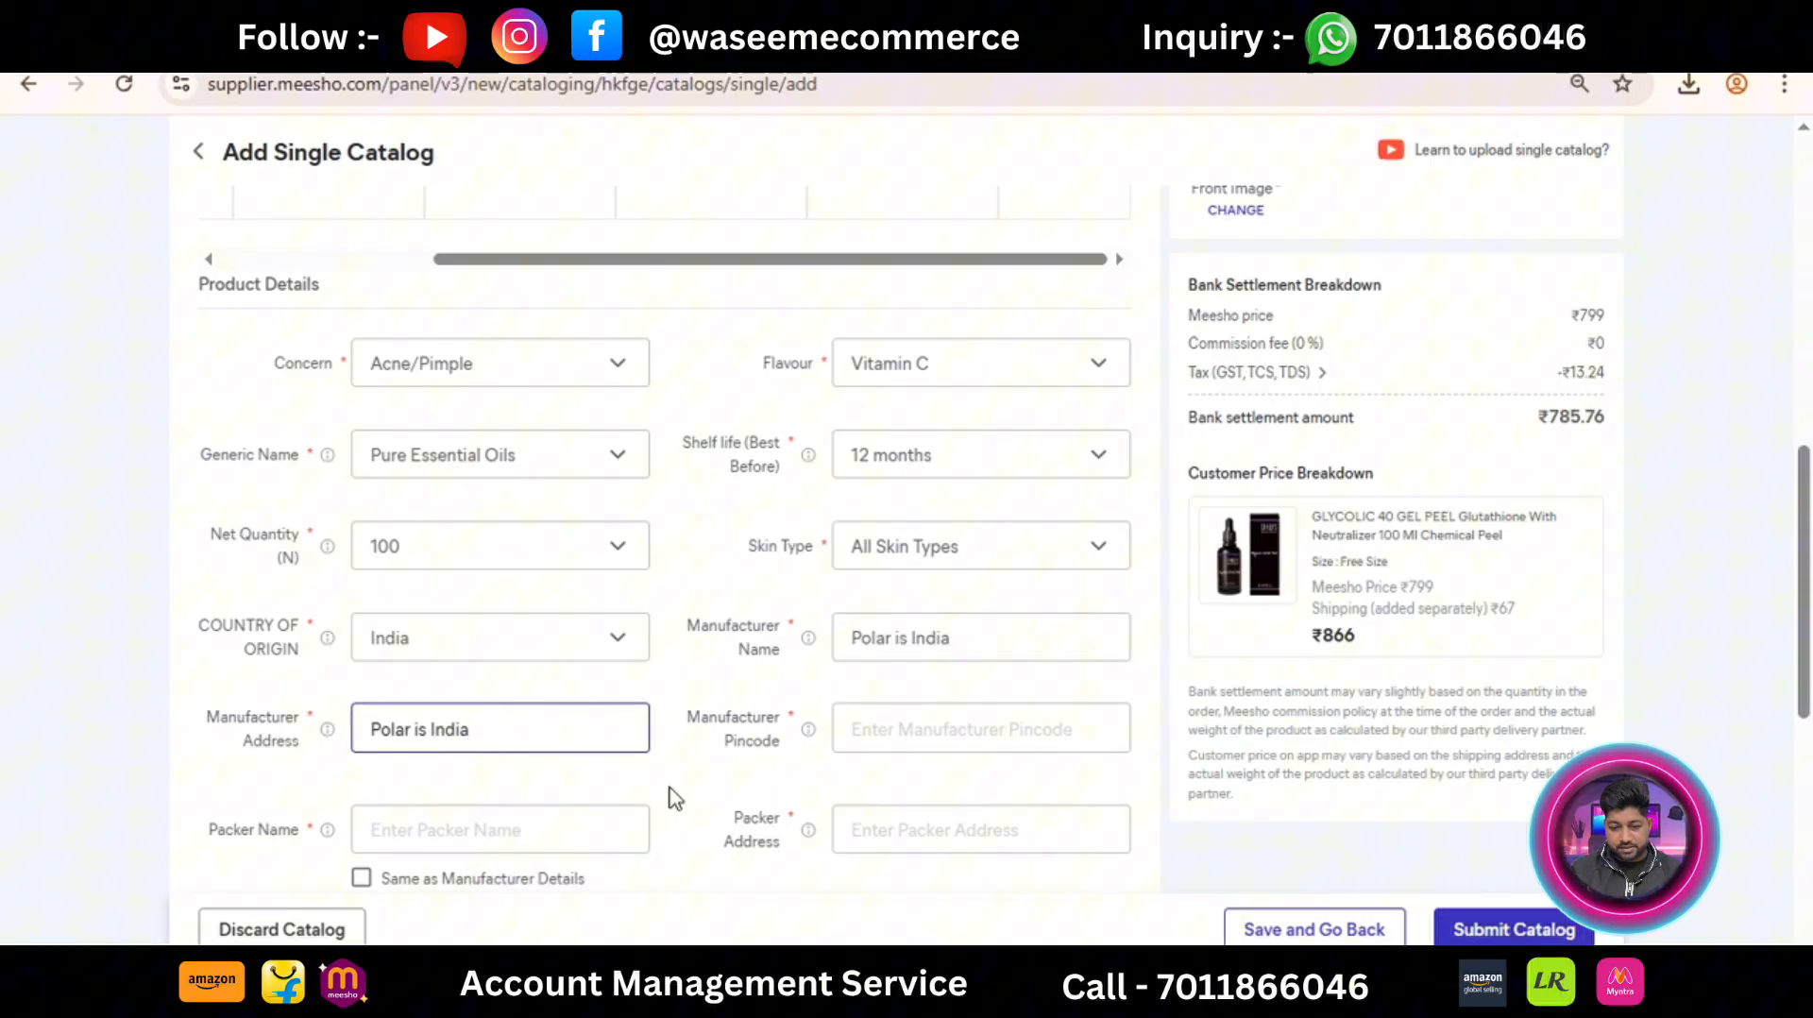
Step: Enter the manufacturer's postal pincode in the product details
left_click(914, 729)
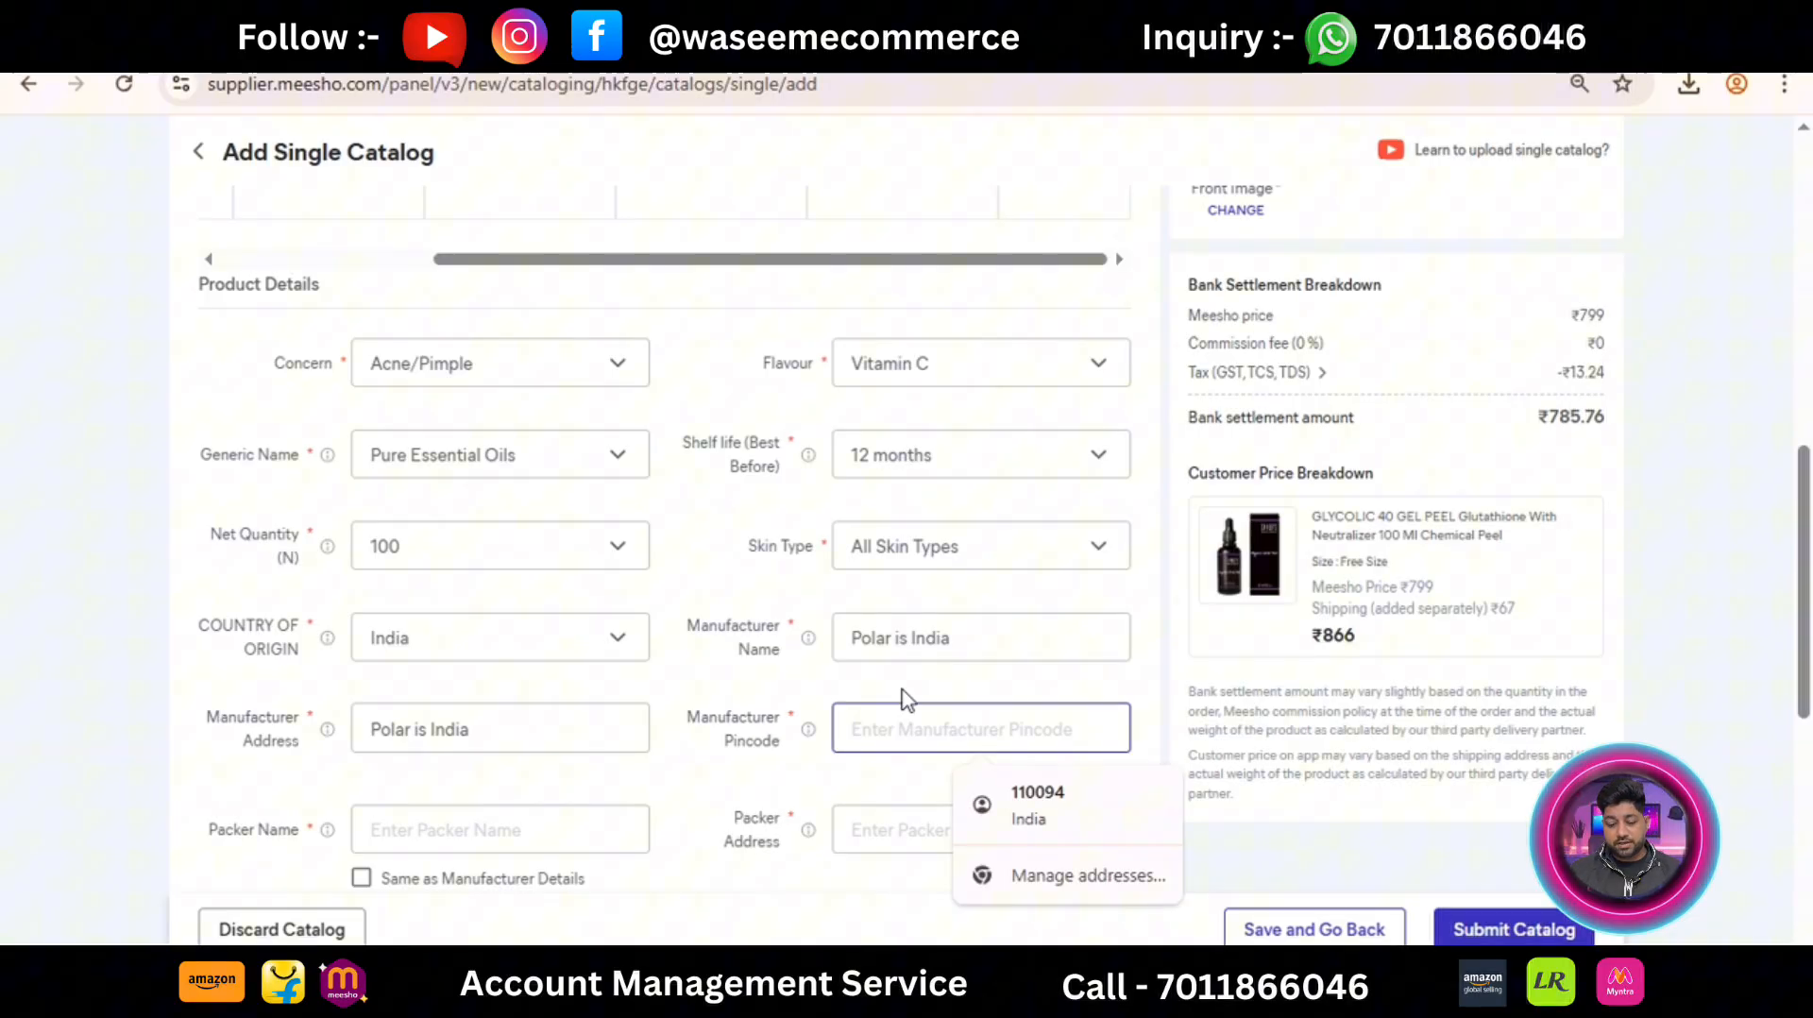
type("240")
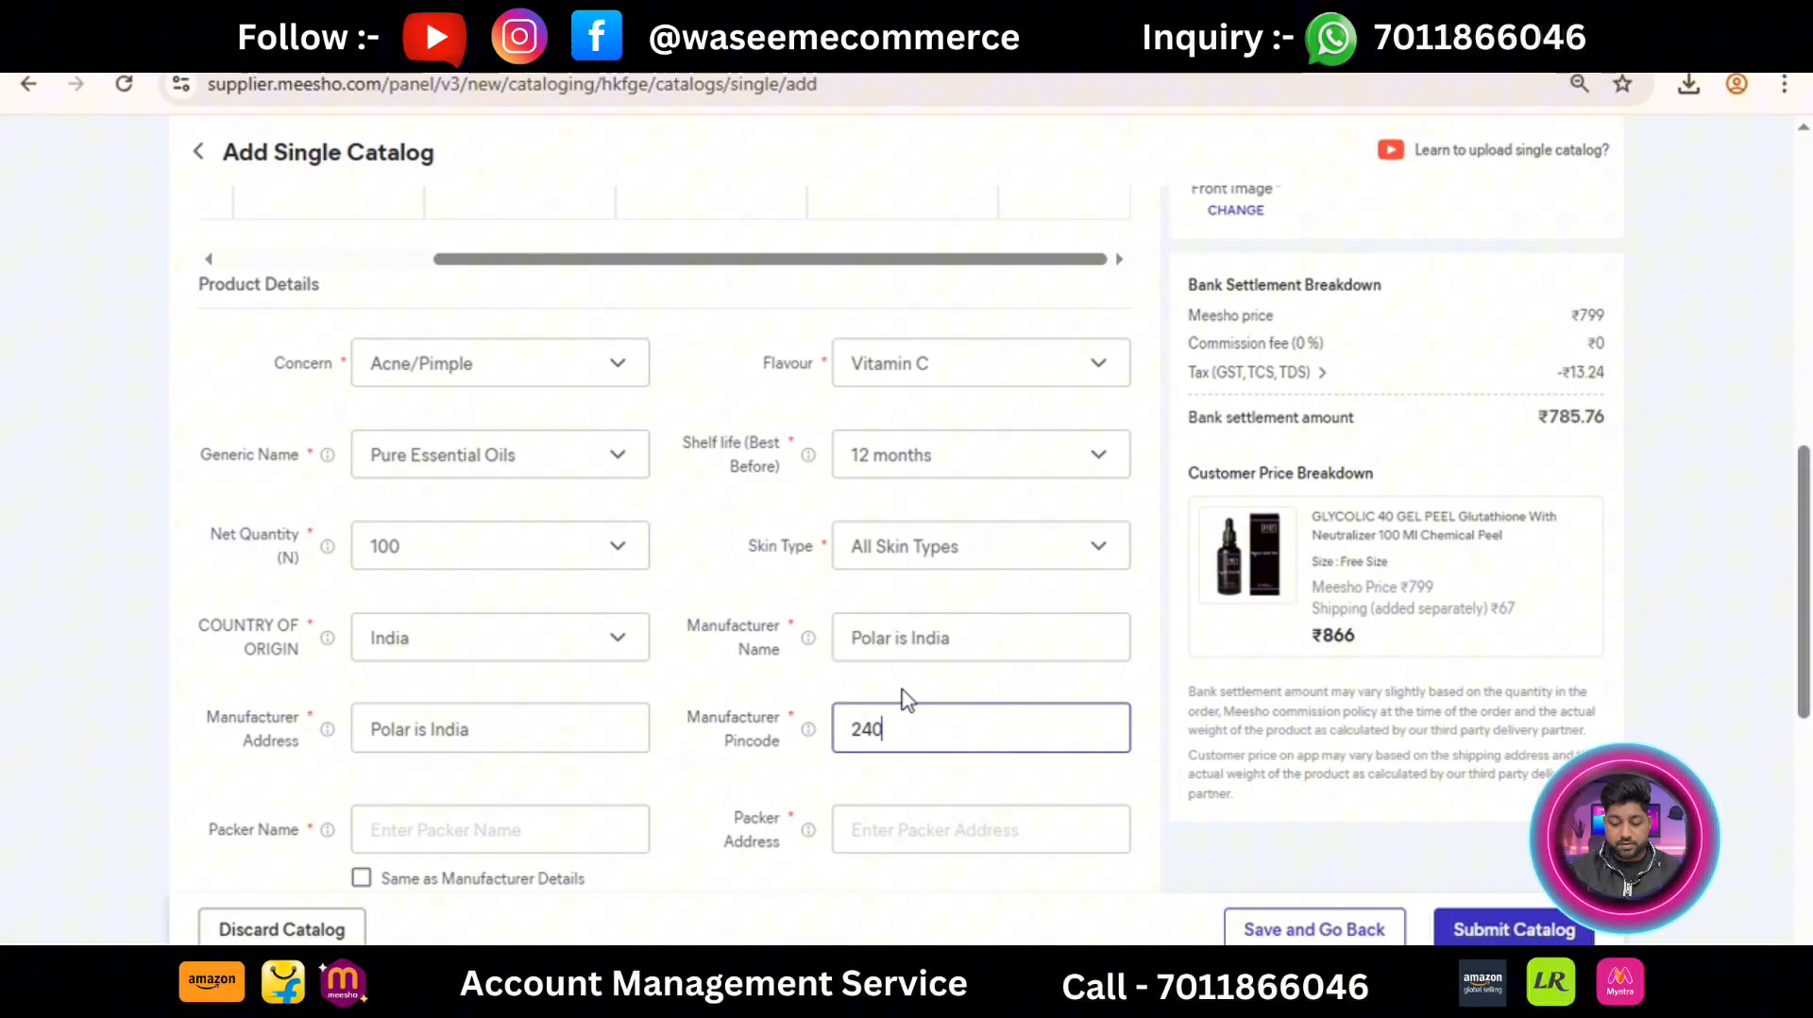
type("094")
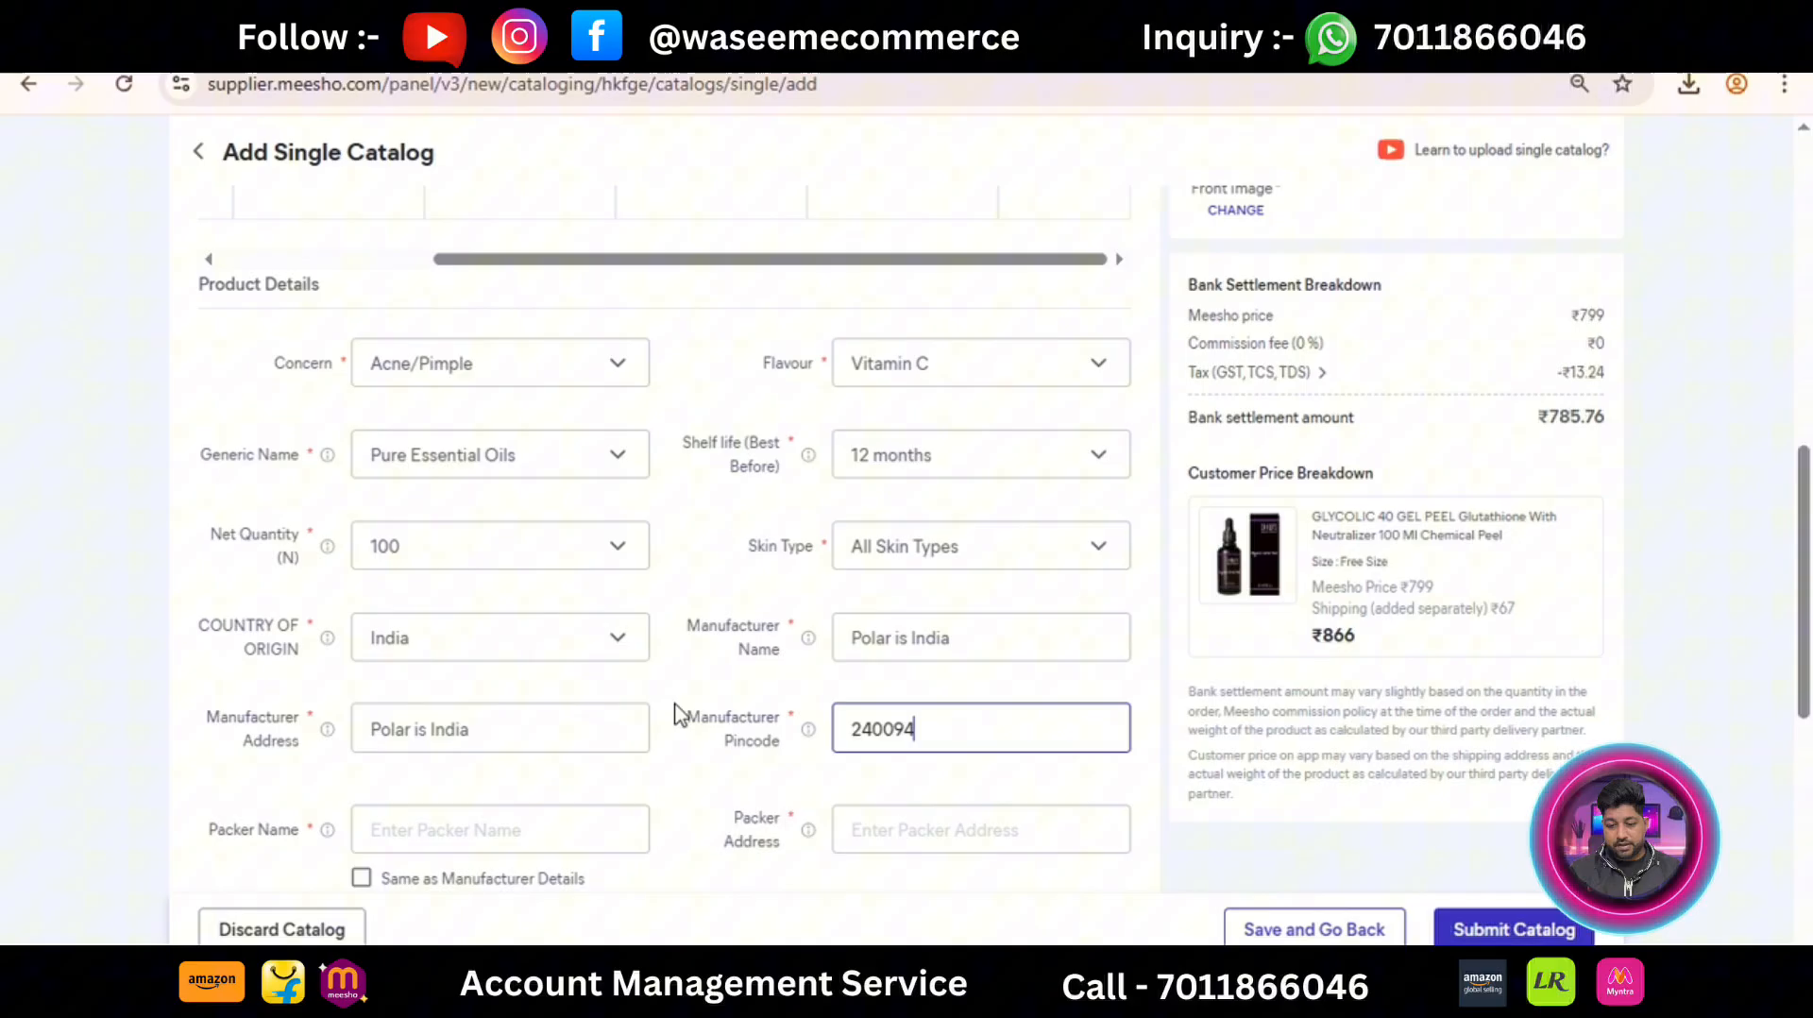
left_click(162, 689)
Step: Fill both the Packer Name and the Packer Address with the copied text "Polar is India"
left_click(364, 839)
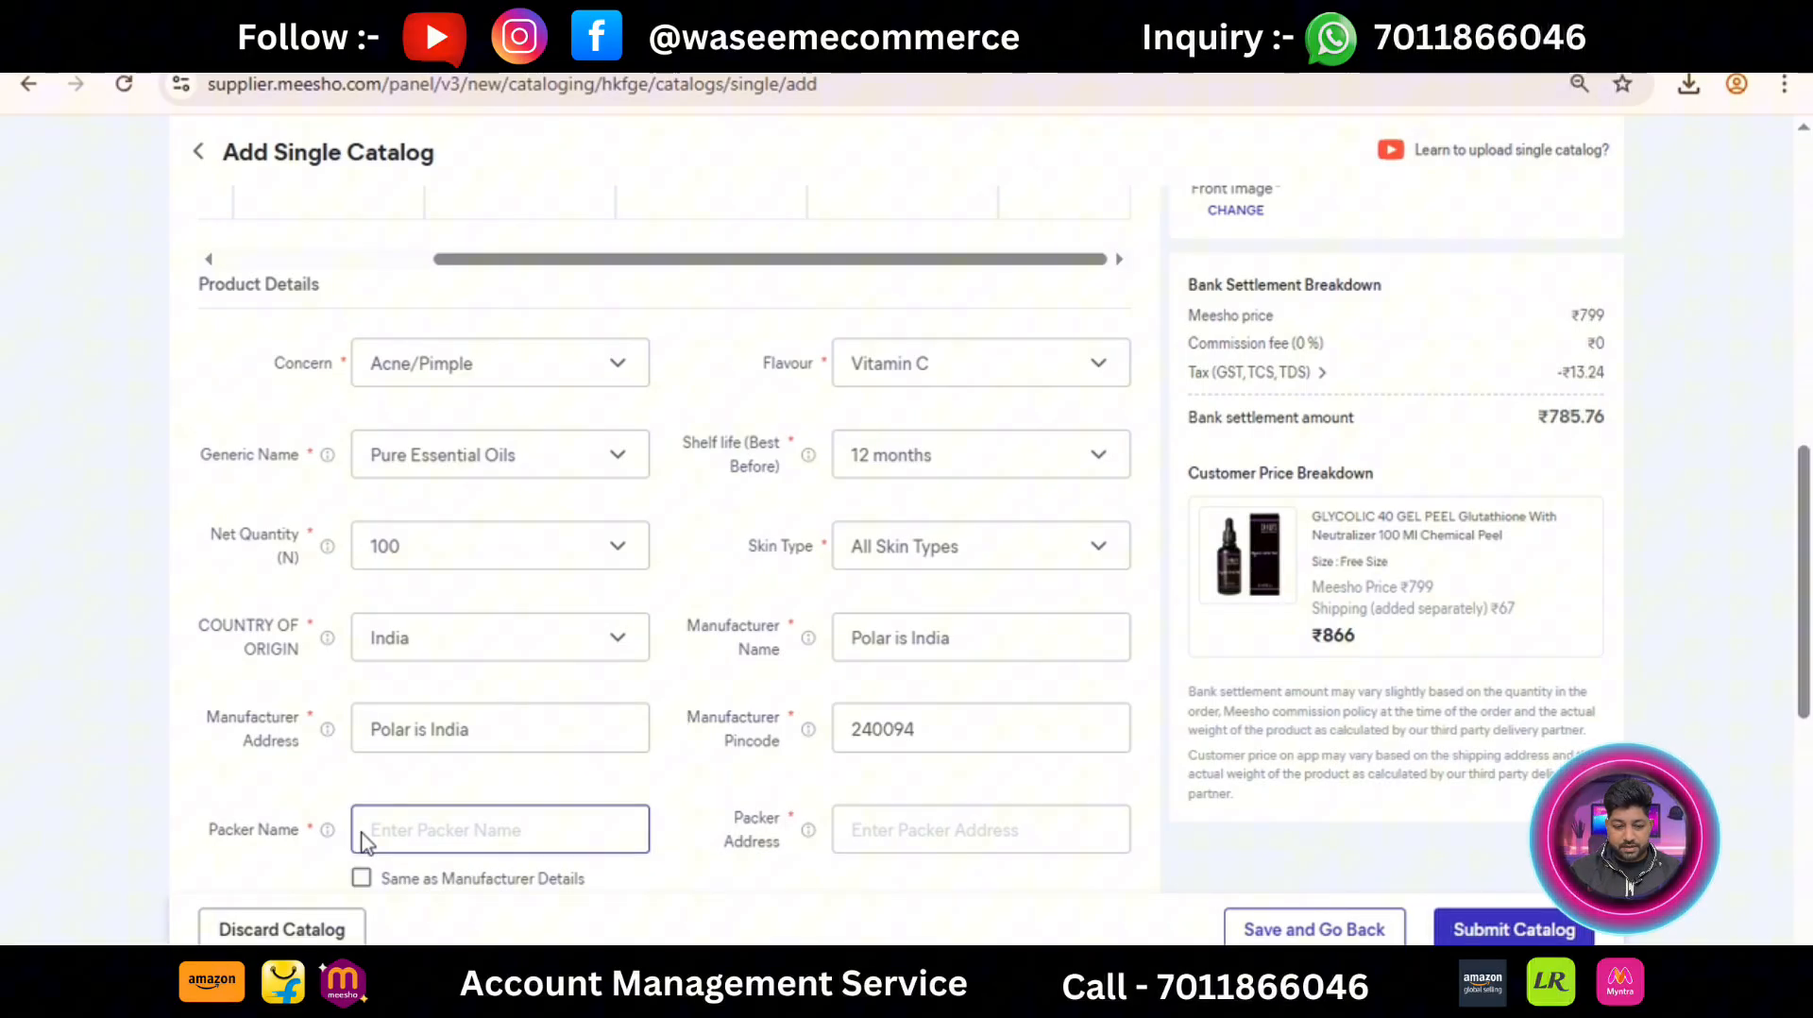
key("ctrl+v")
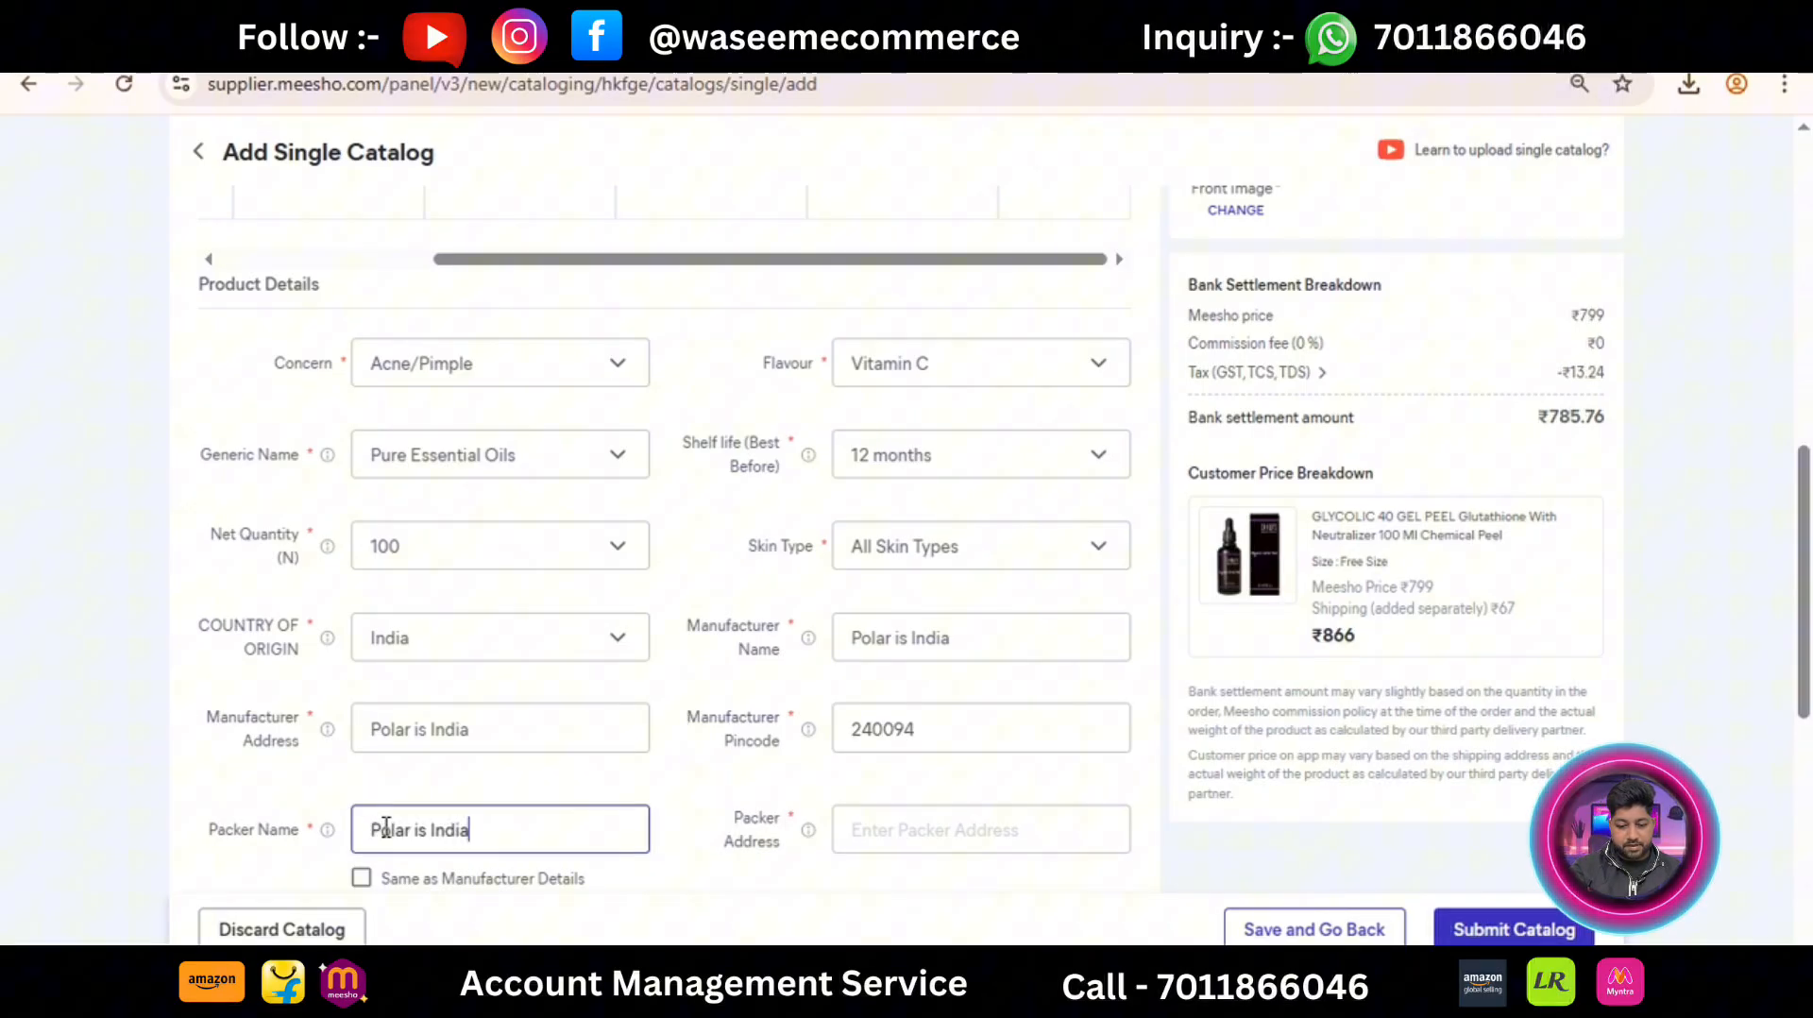
left_click(870, 830)
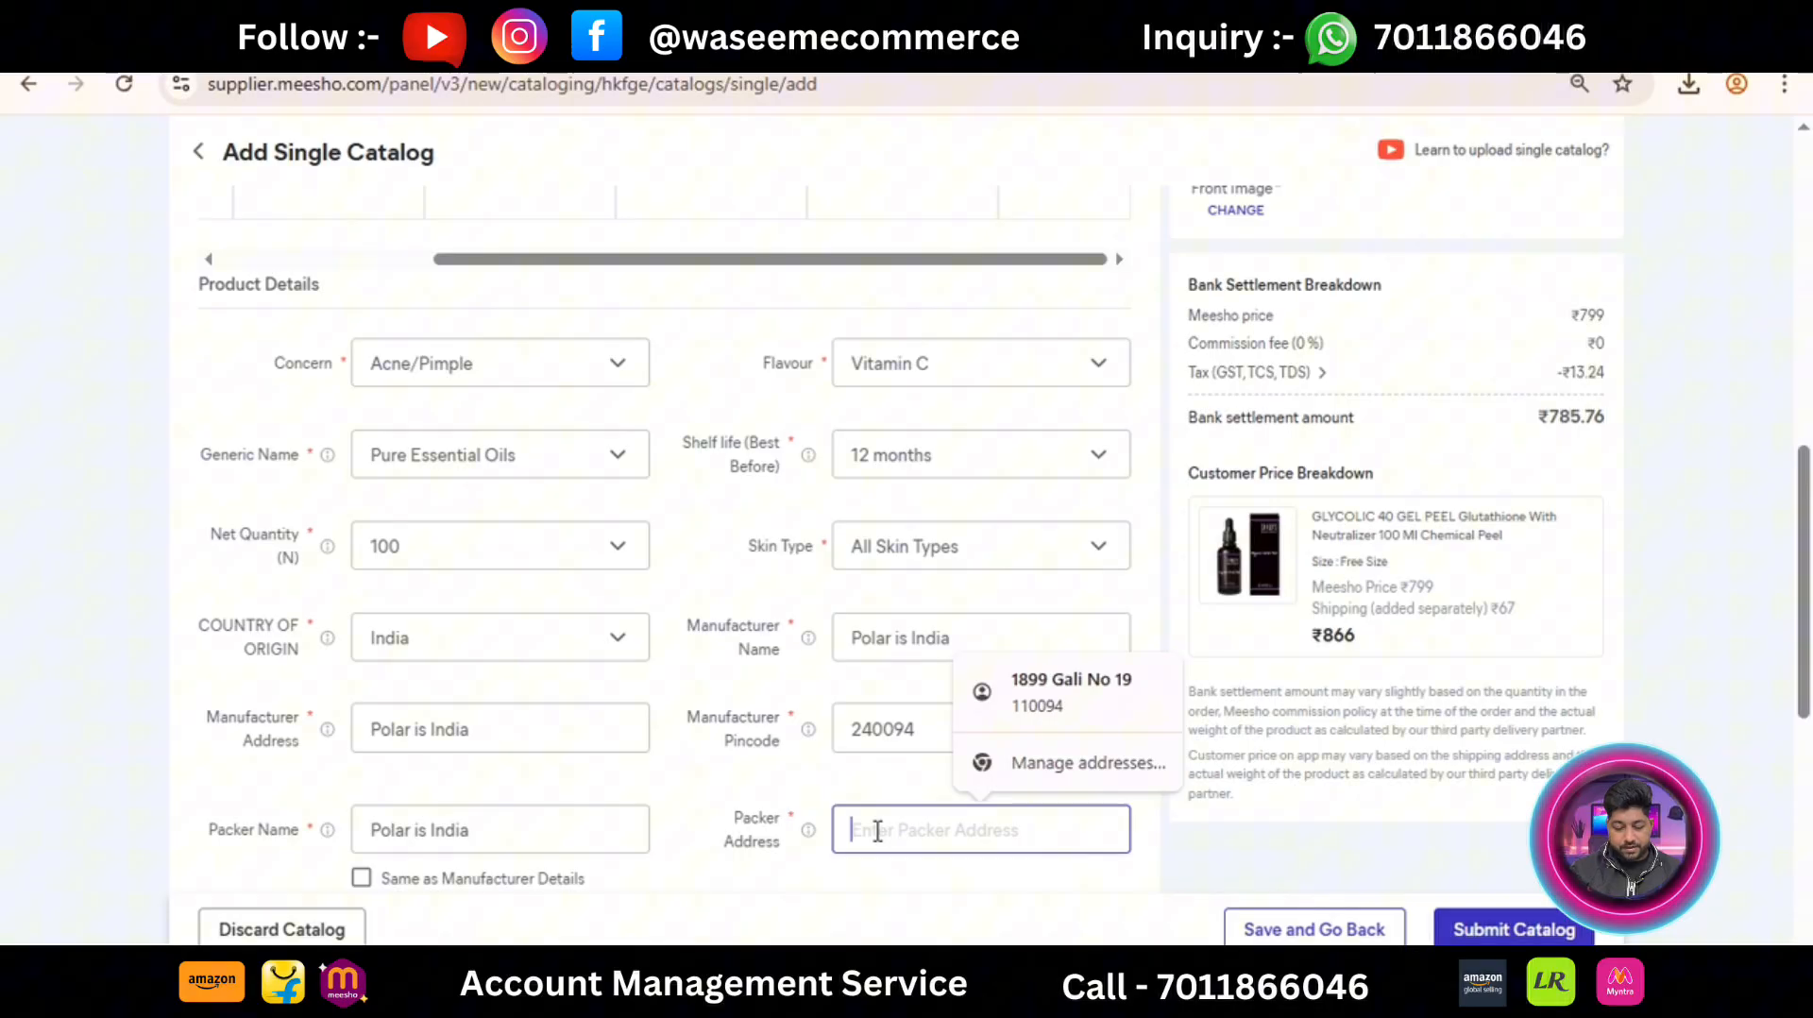
key("ctrl+v")
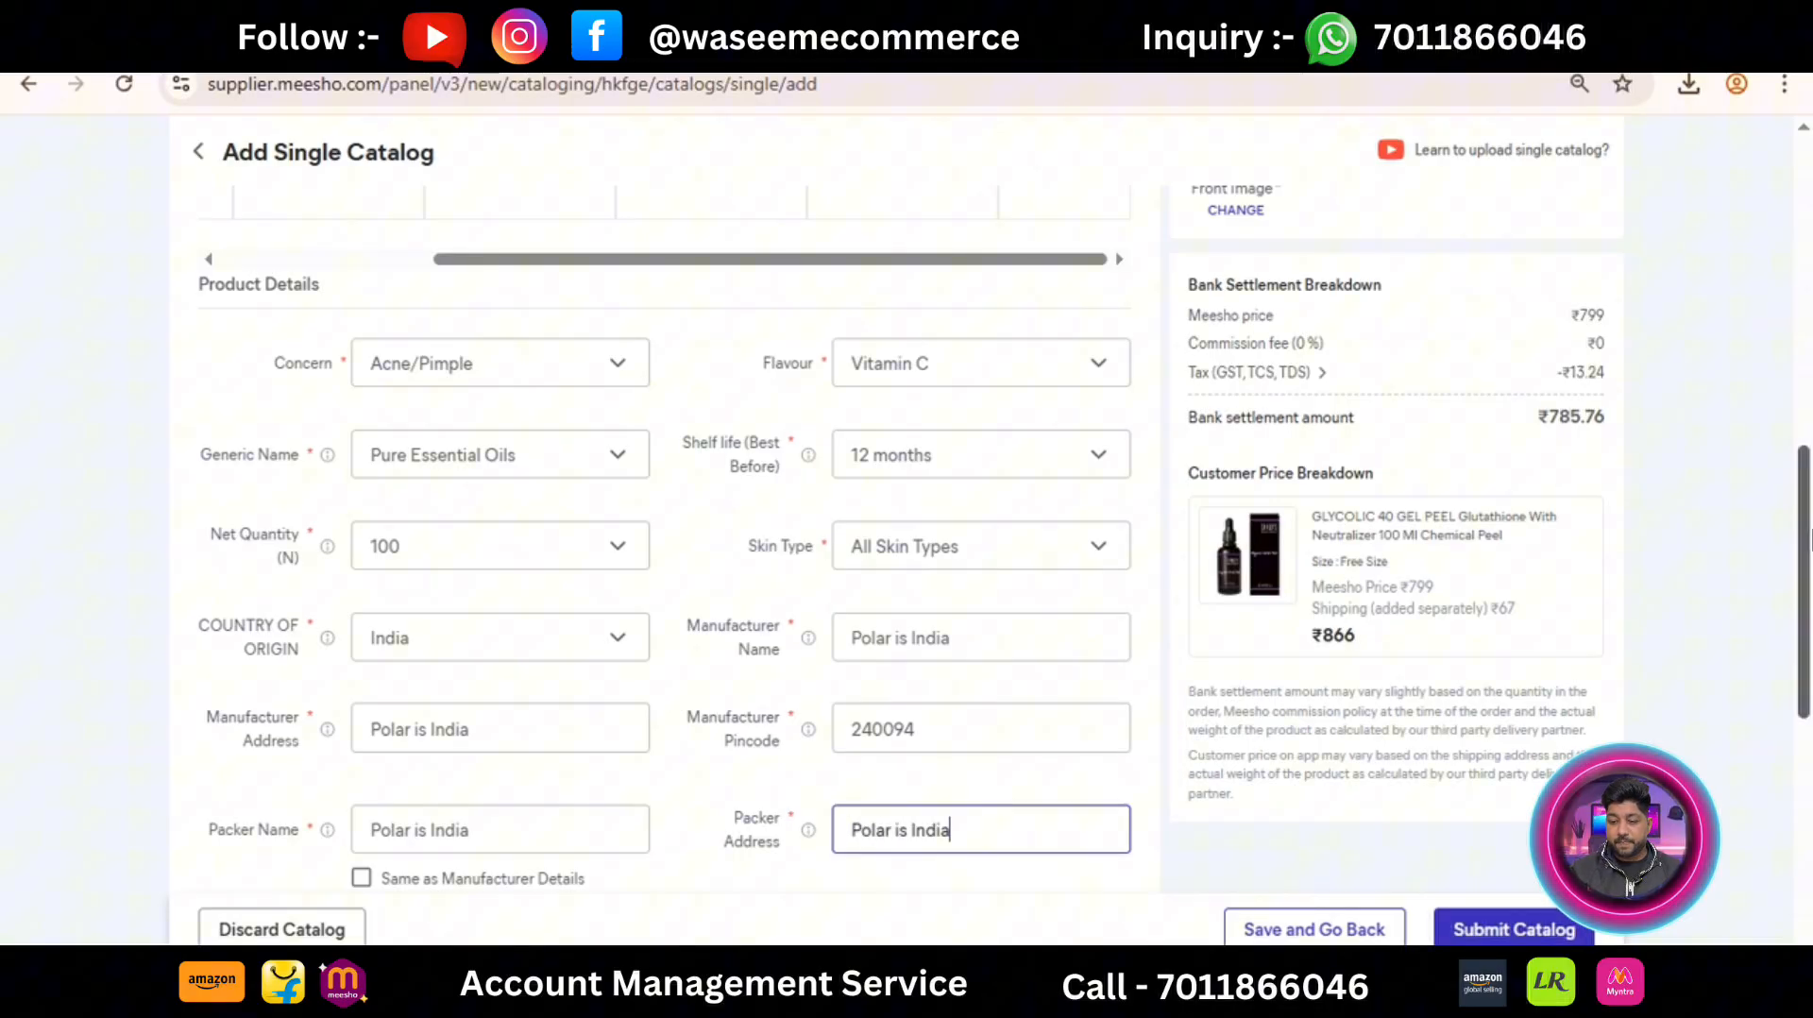
Step: Enter the packer's postal pincode, using the same code as for the manufacturer
scroll(1188, 675, "down", 2)
scroll(1809, 609, "down", 2)
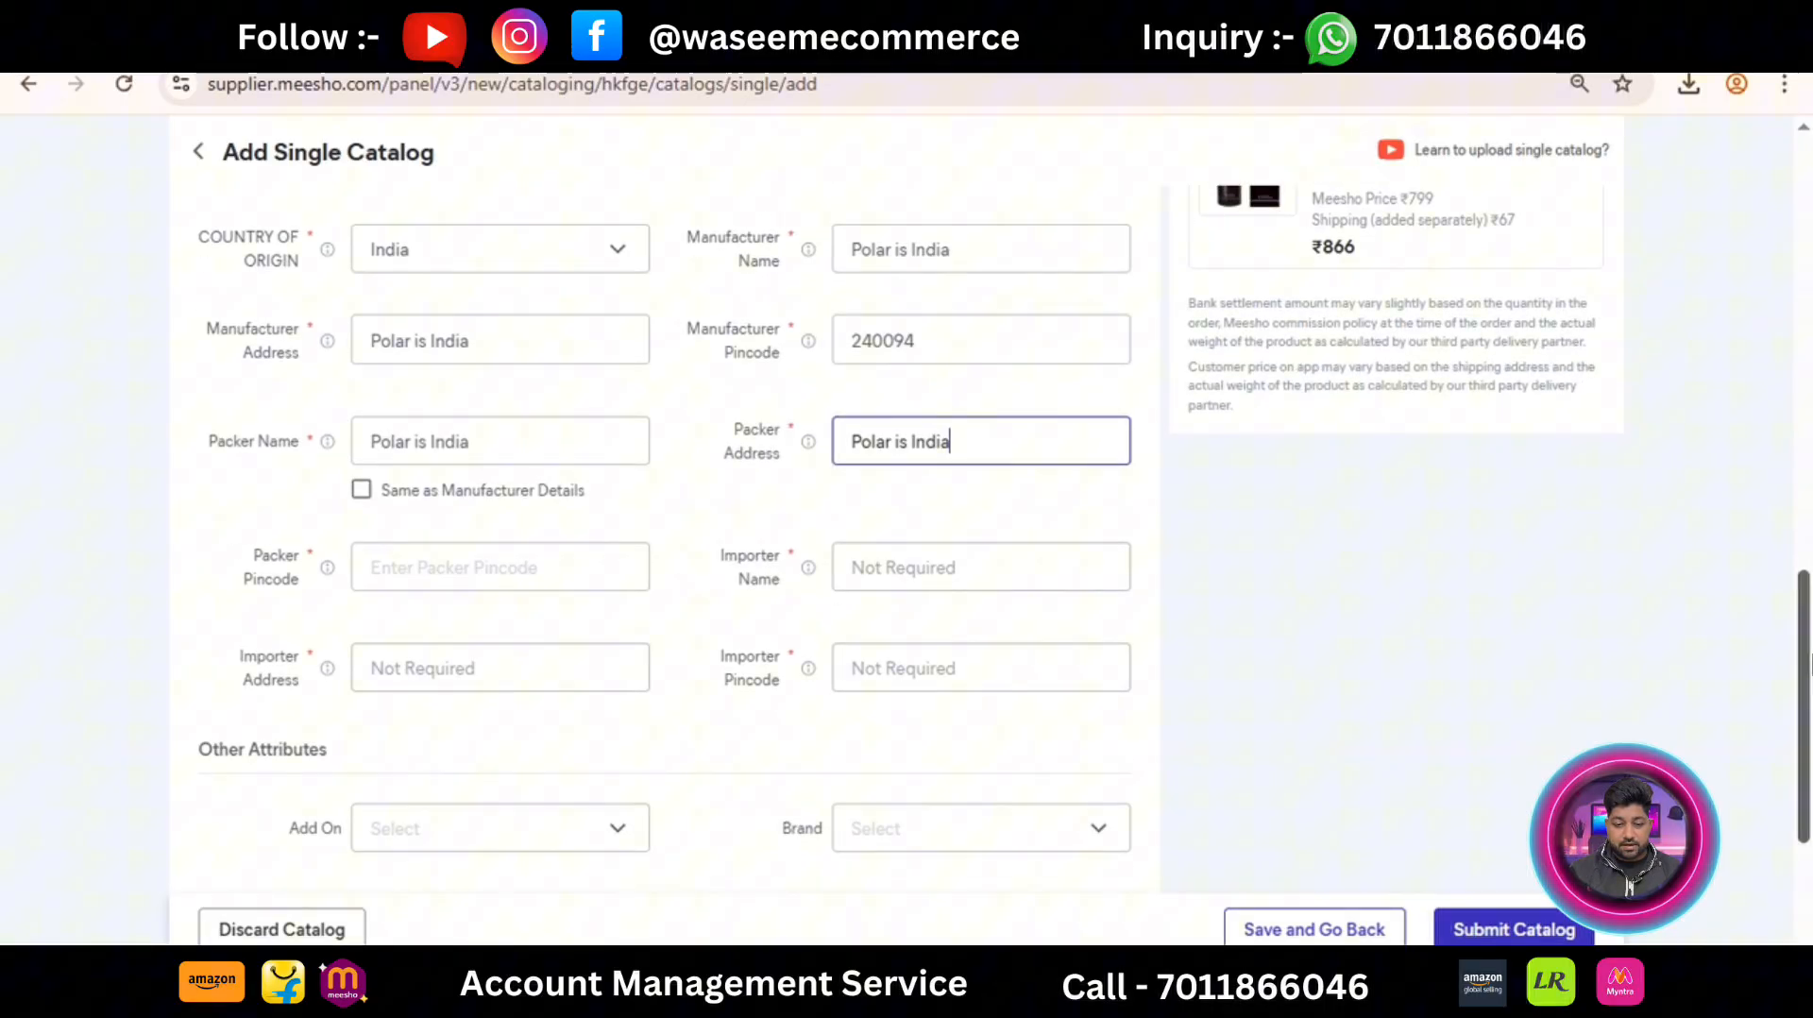
left_click(484, 565)
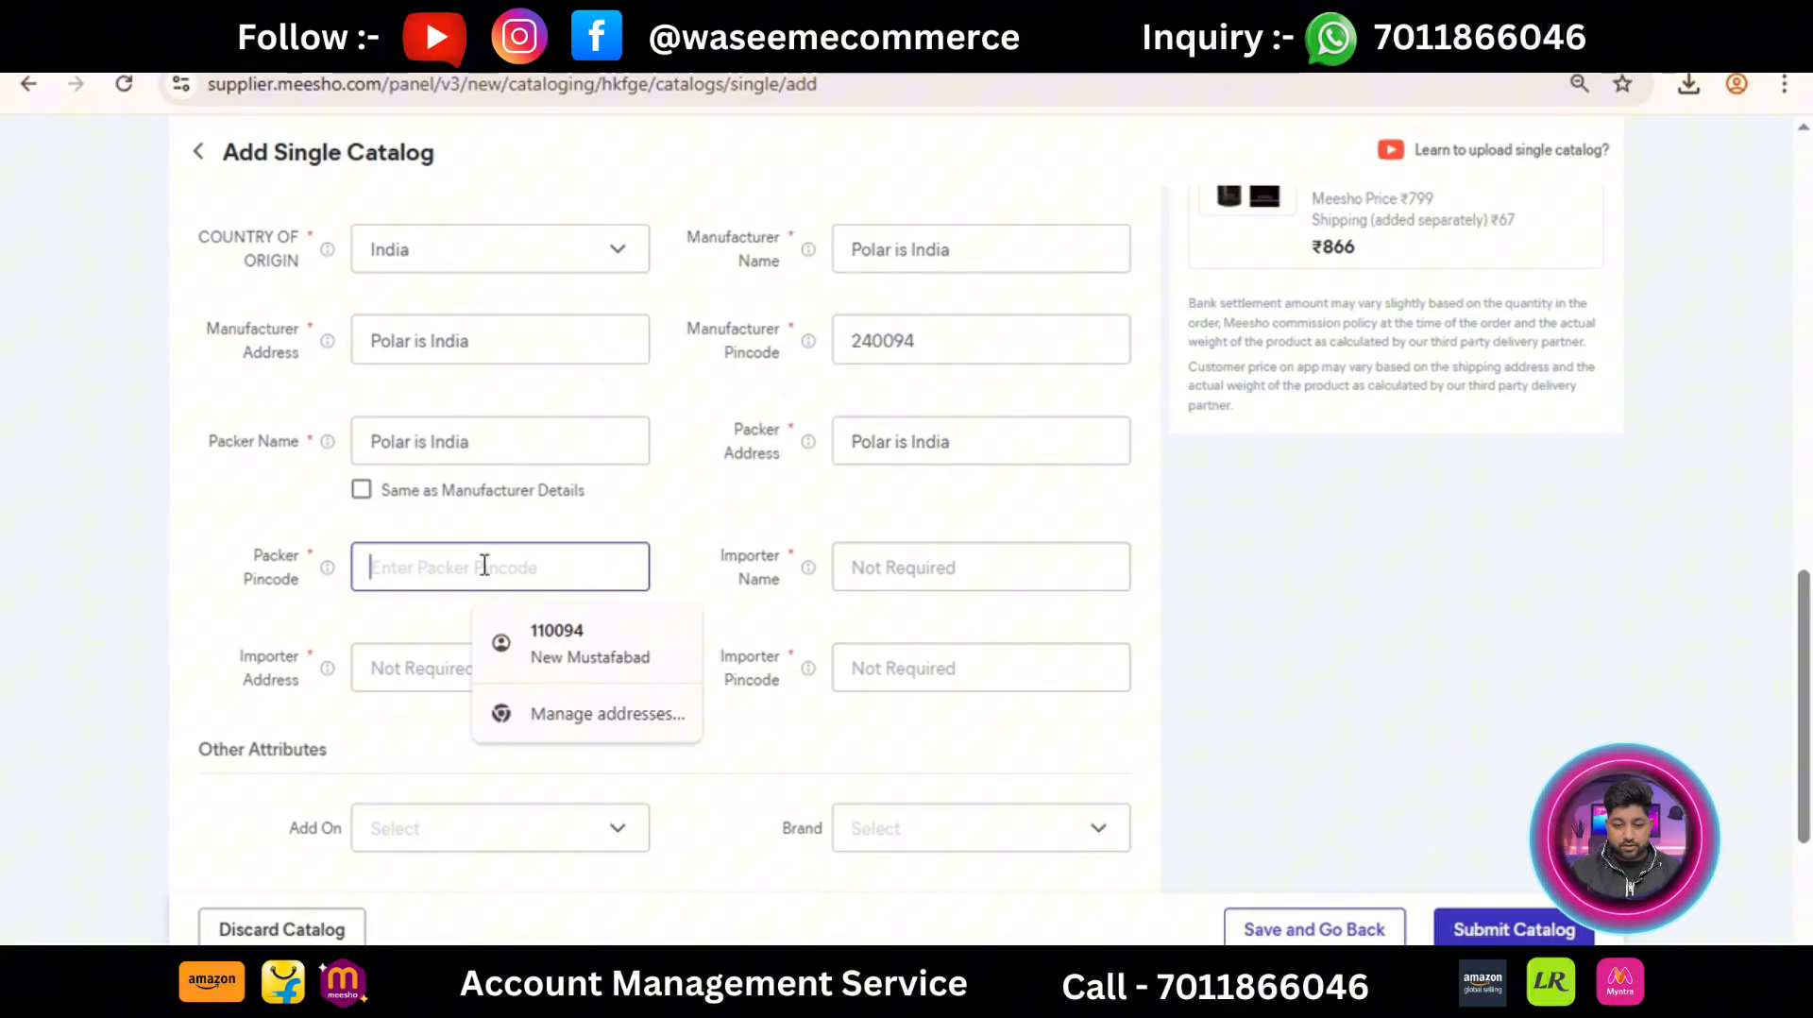
type("240094")
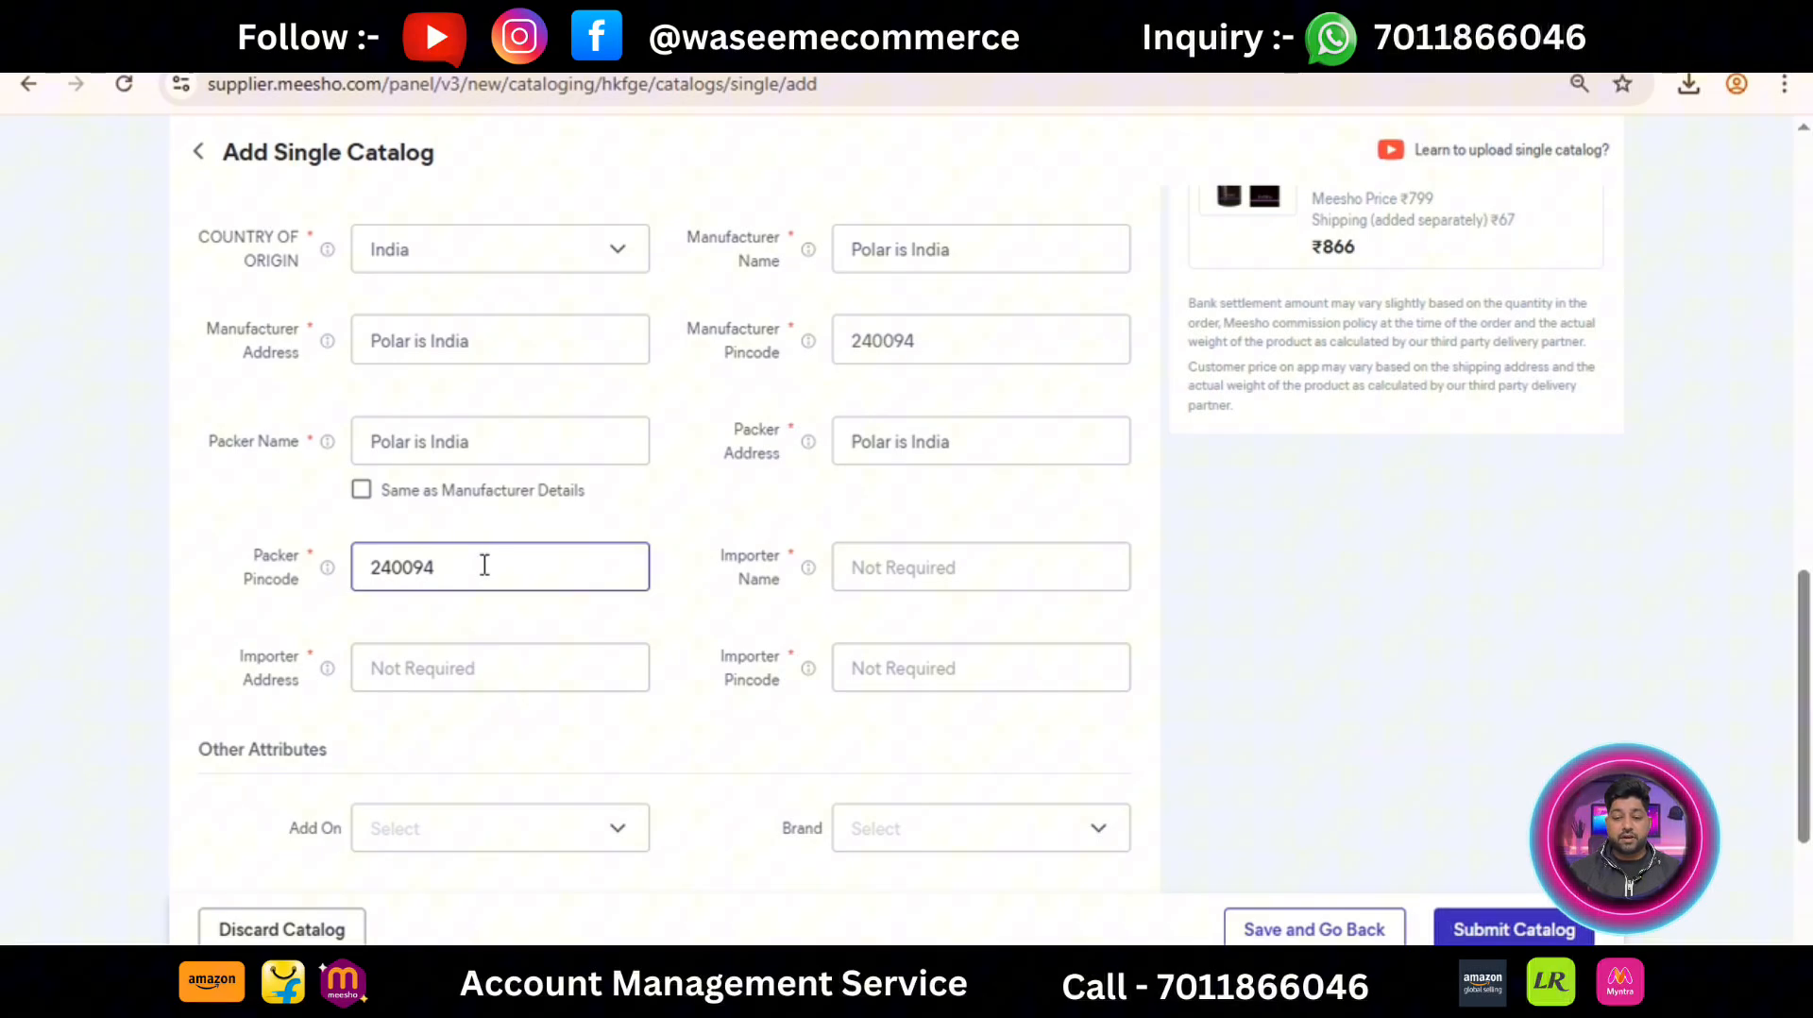
left_click(898, 571)
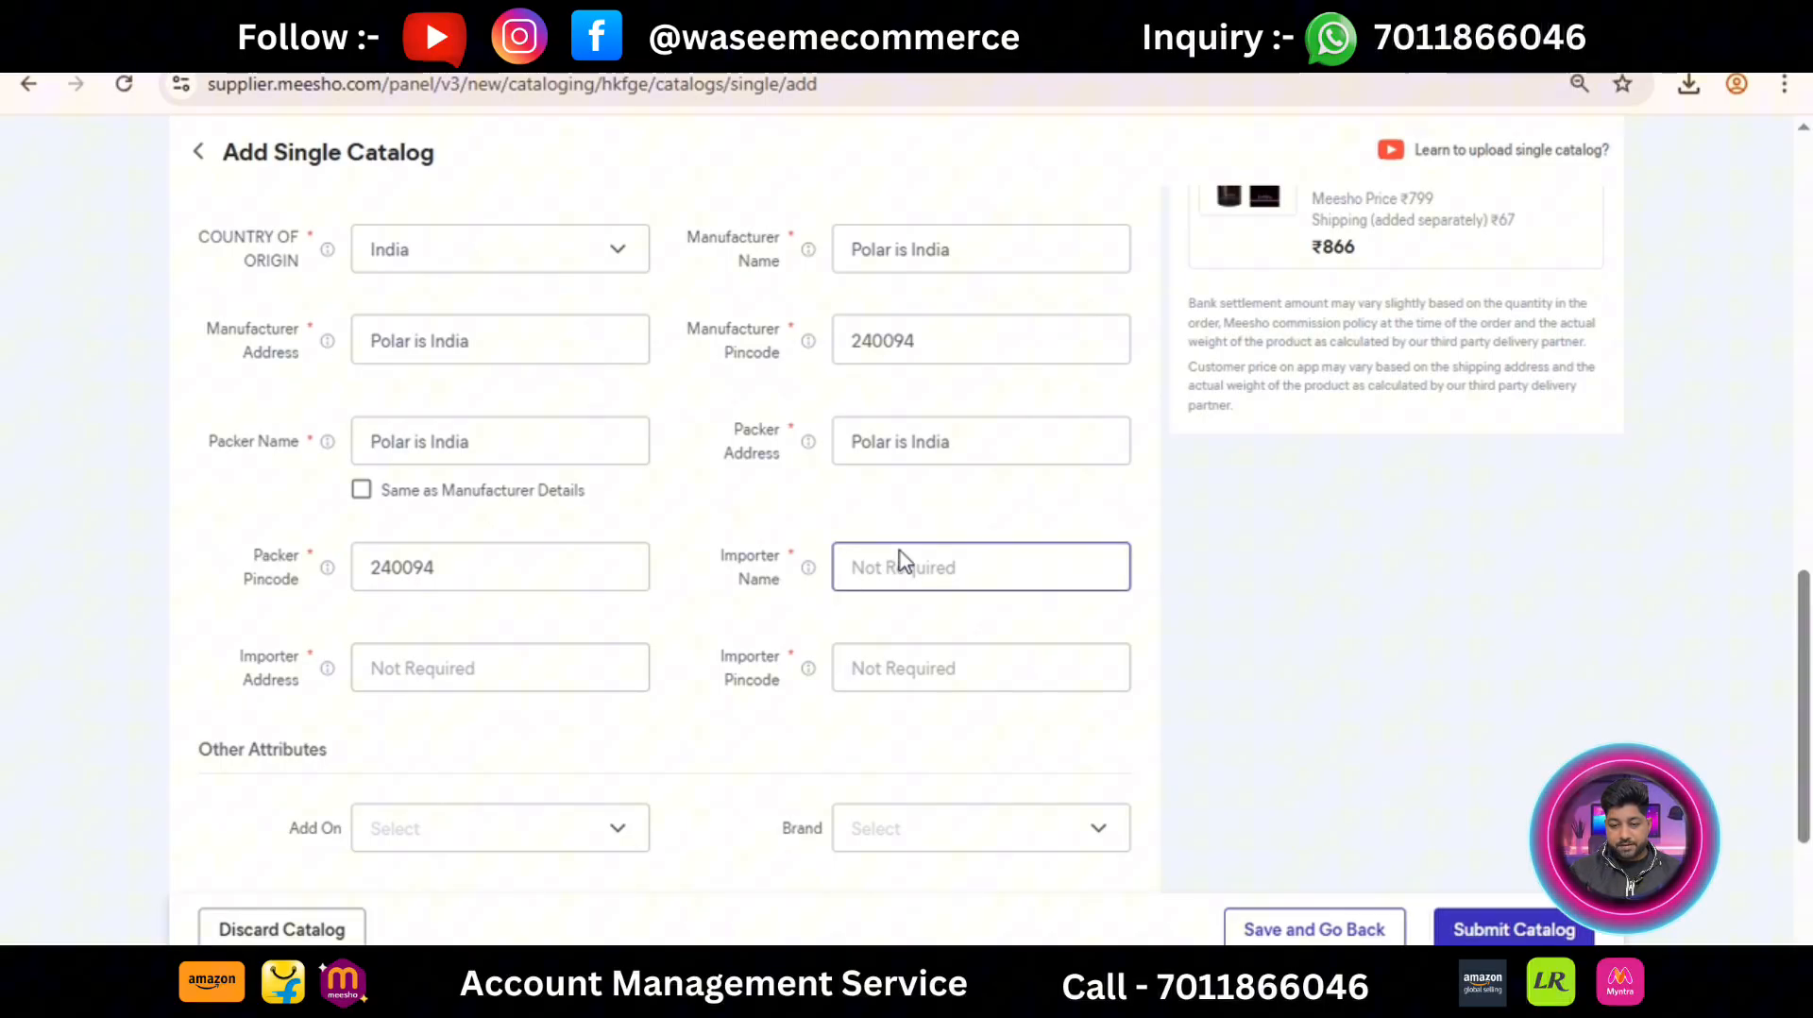
left_click(564, 671)
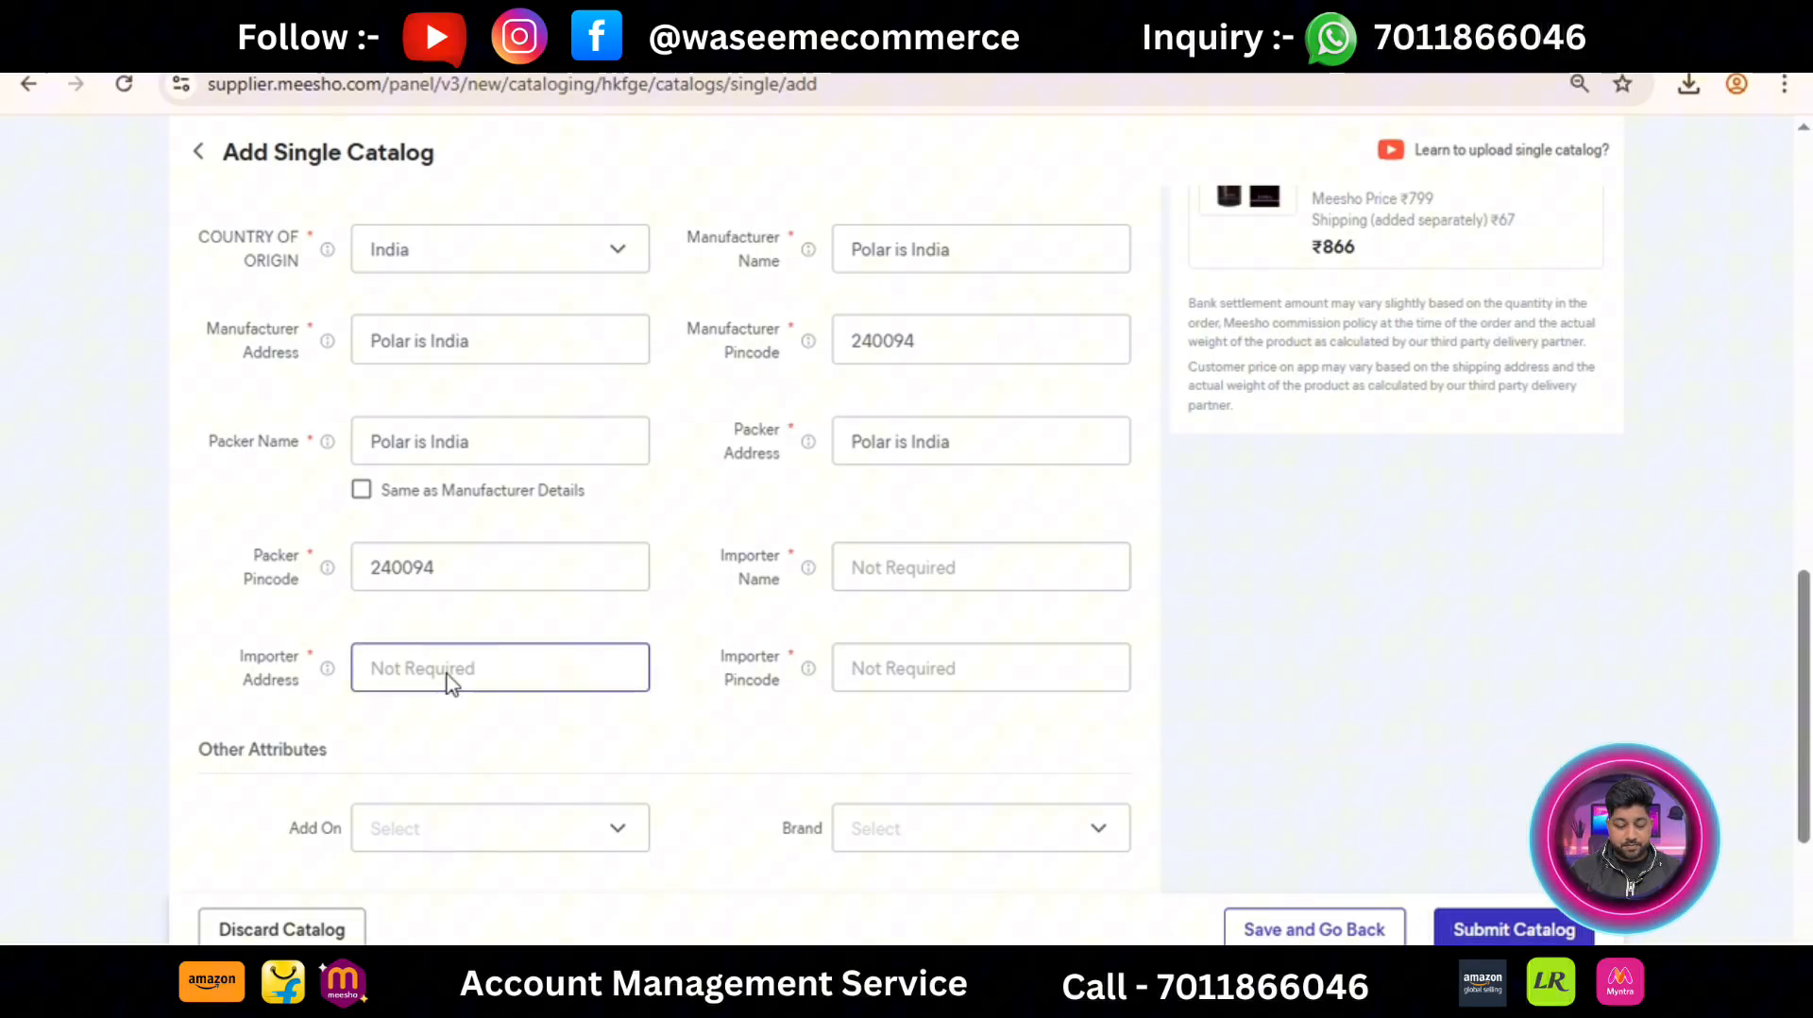
left_click(852, 673)
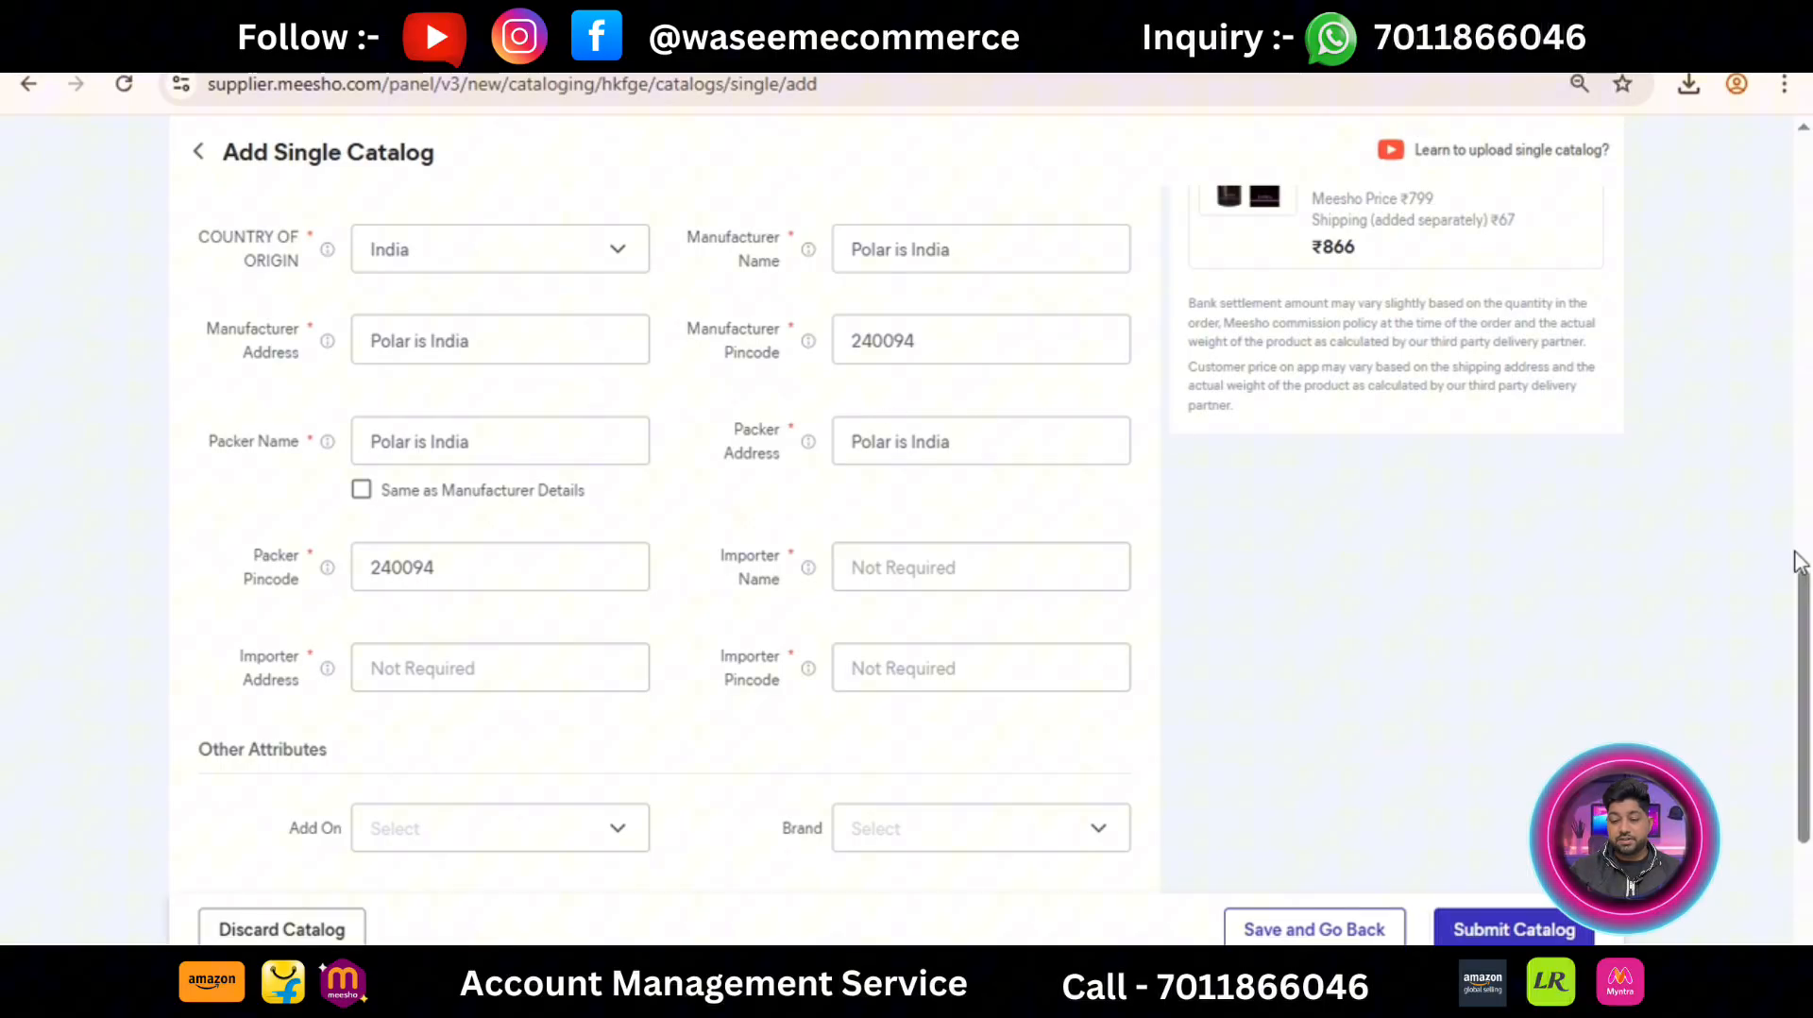
Step: View the Add On options without choosing one, and set the Capacity to 100-200ml under Other Attributes
left_click_drag(1809, 593, 1809, 674)
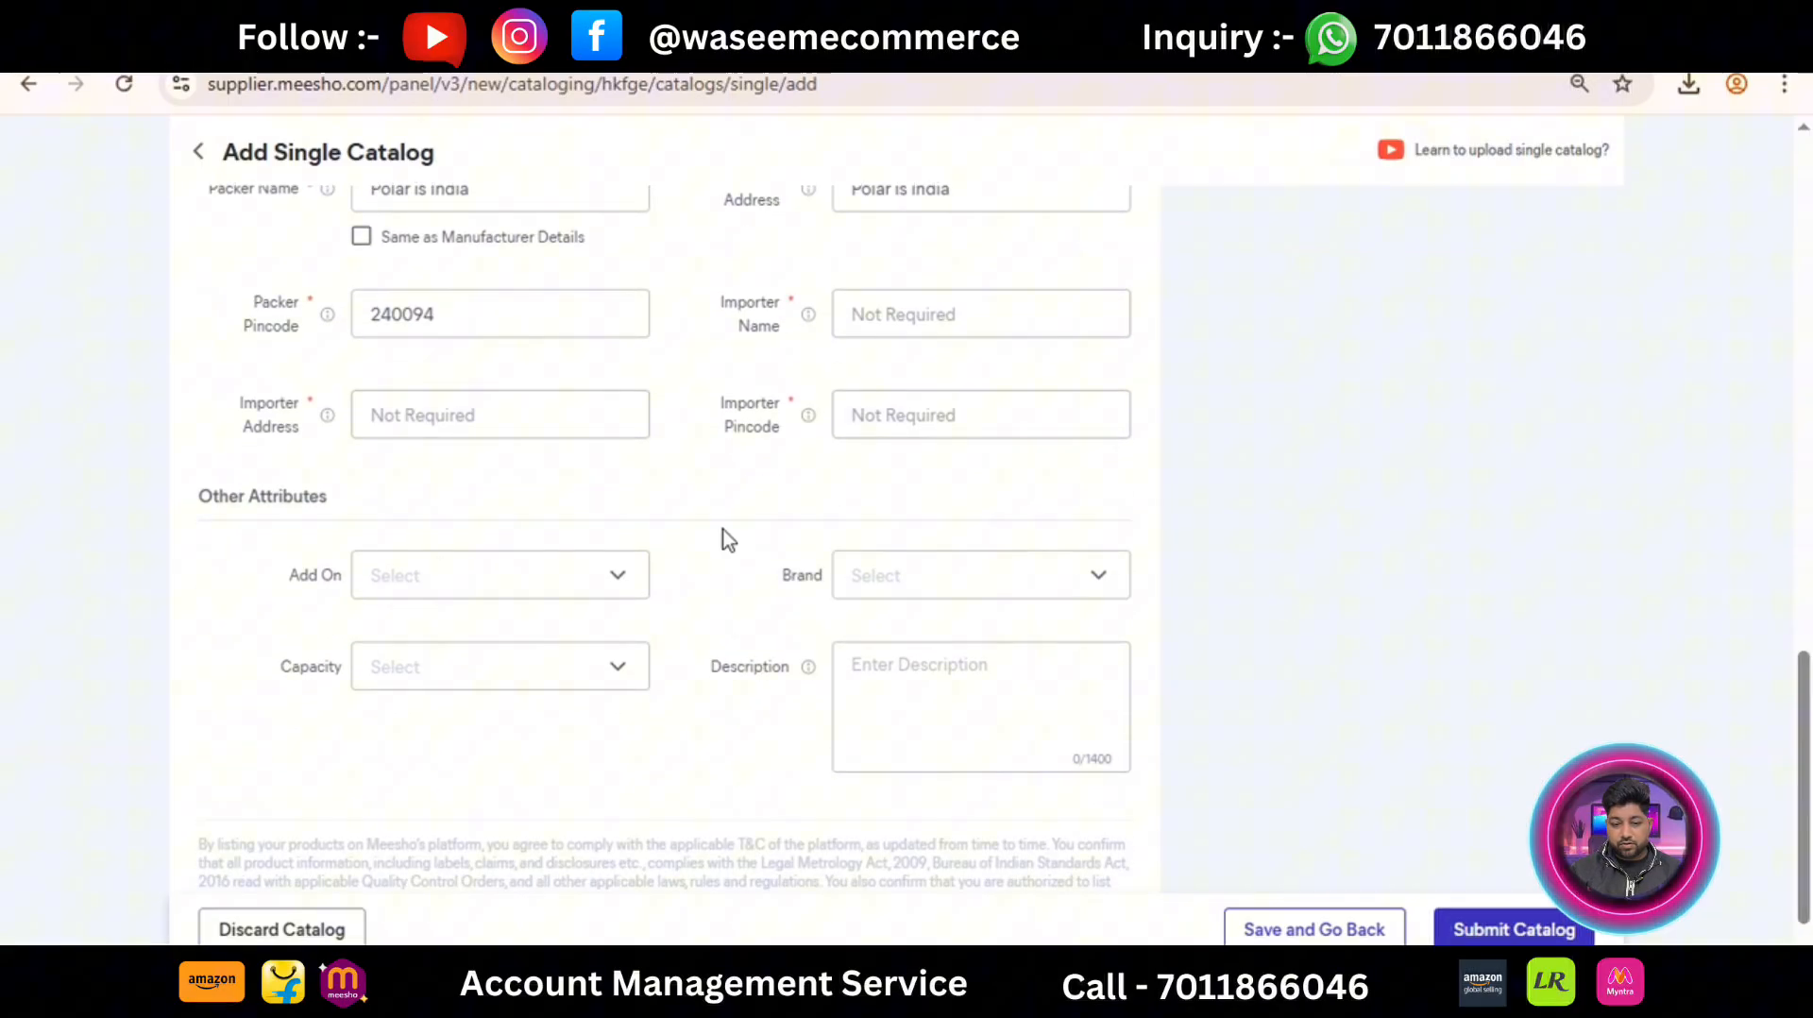
left_click(625, 579)
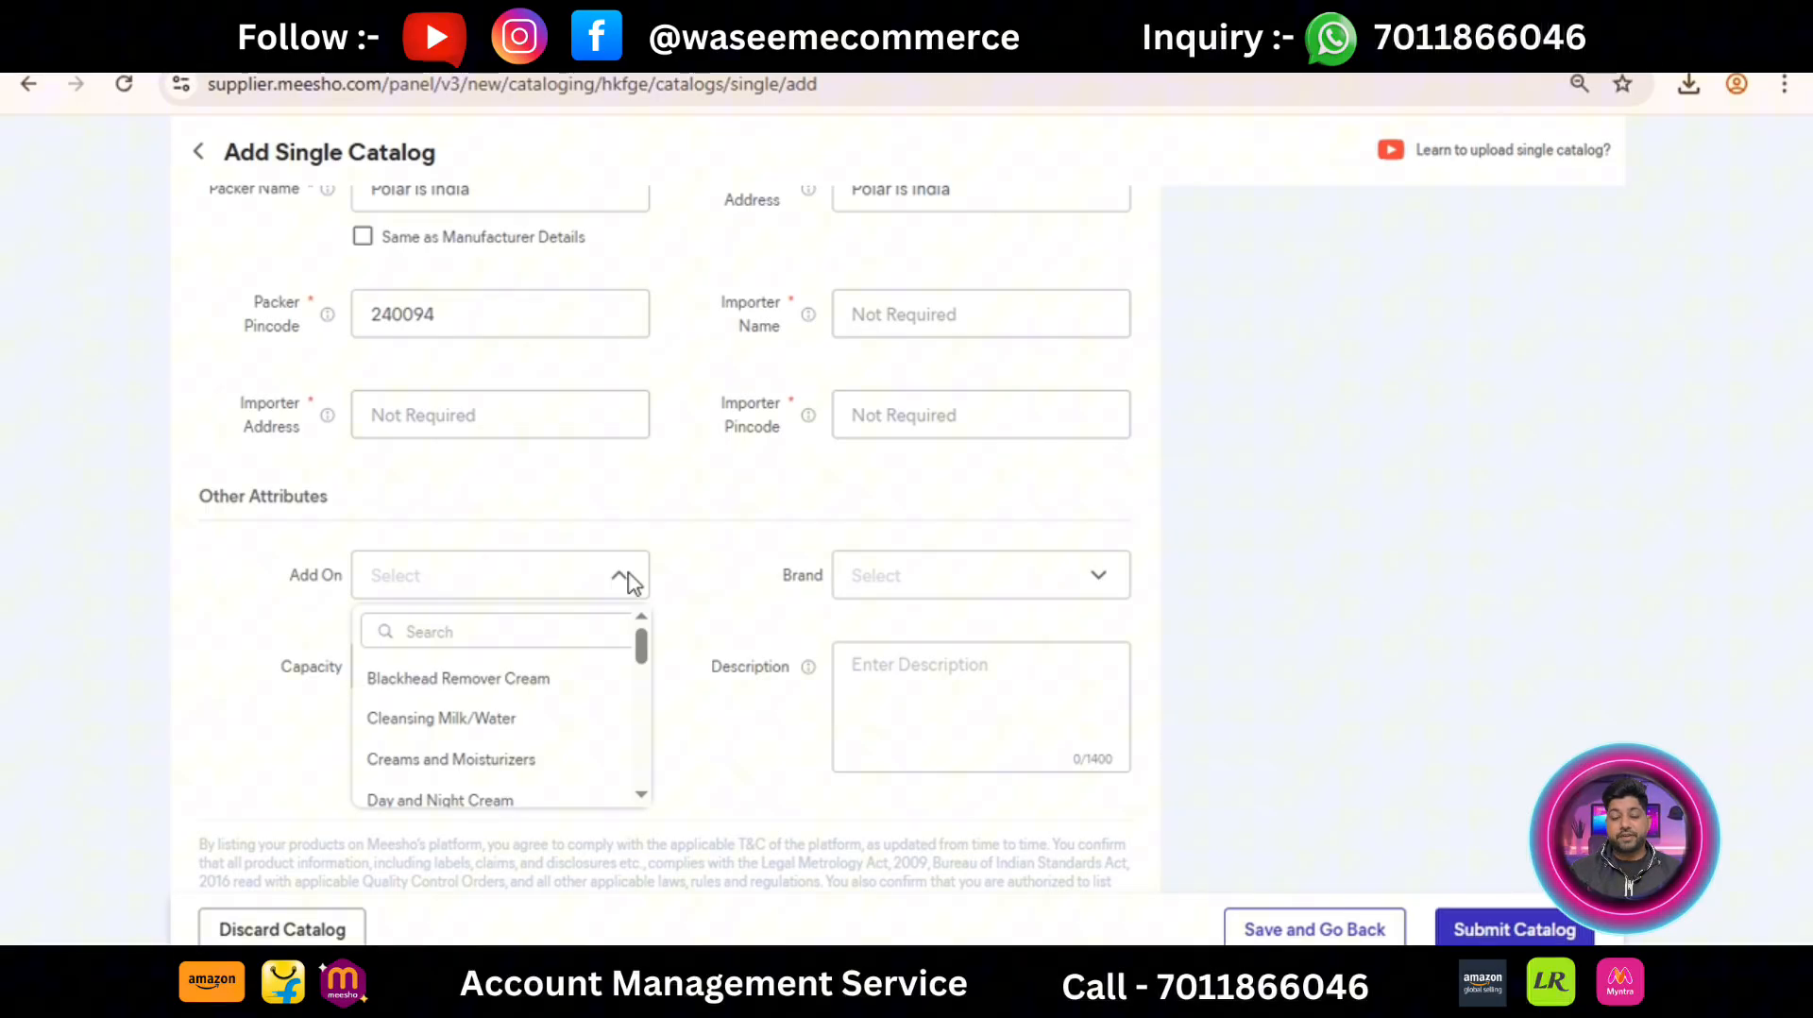
left_click(227, 597)
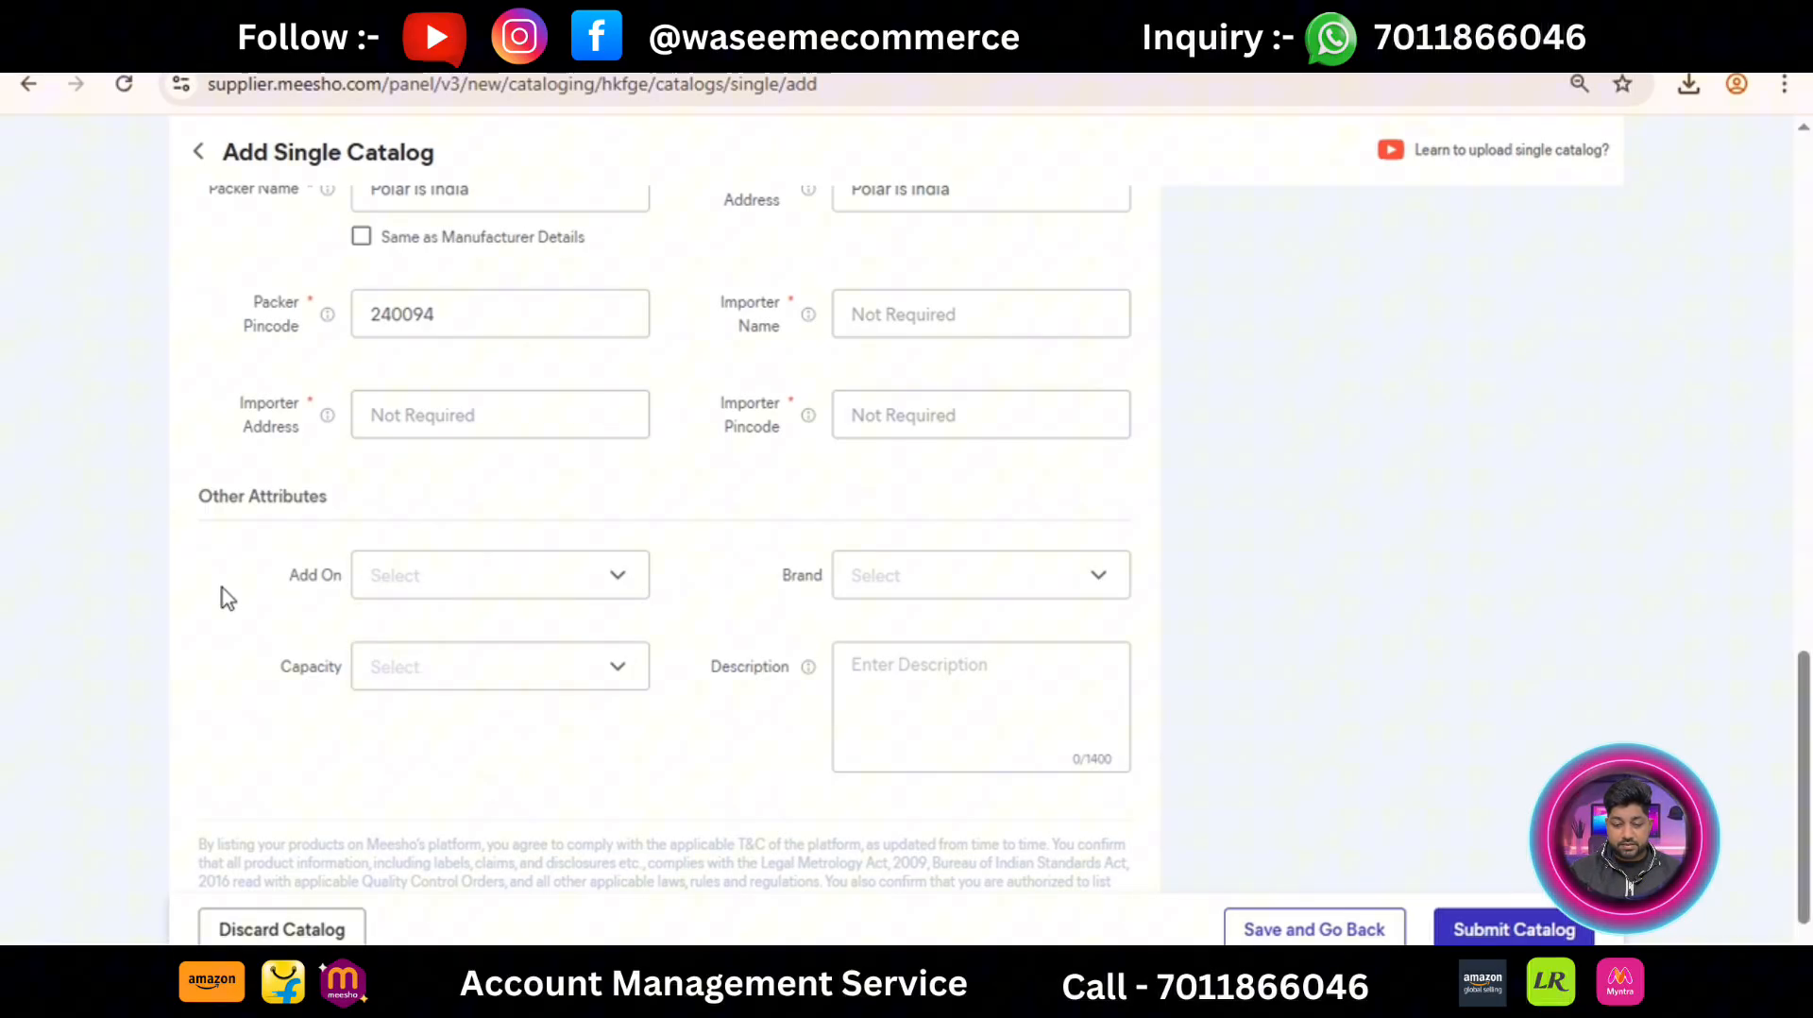
left_click(517, 675)
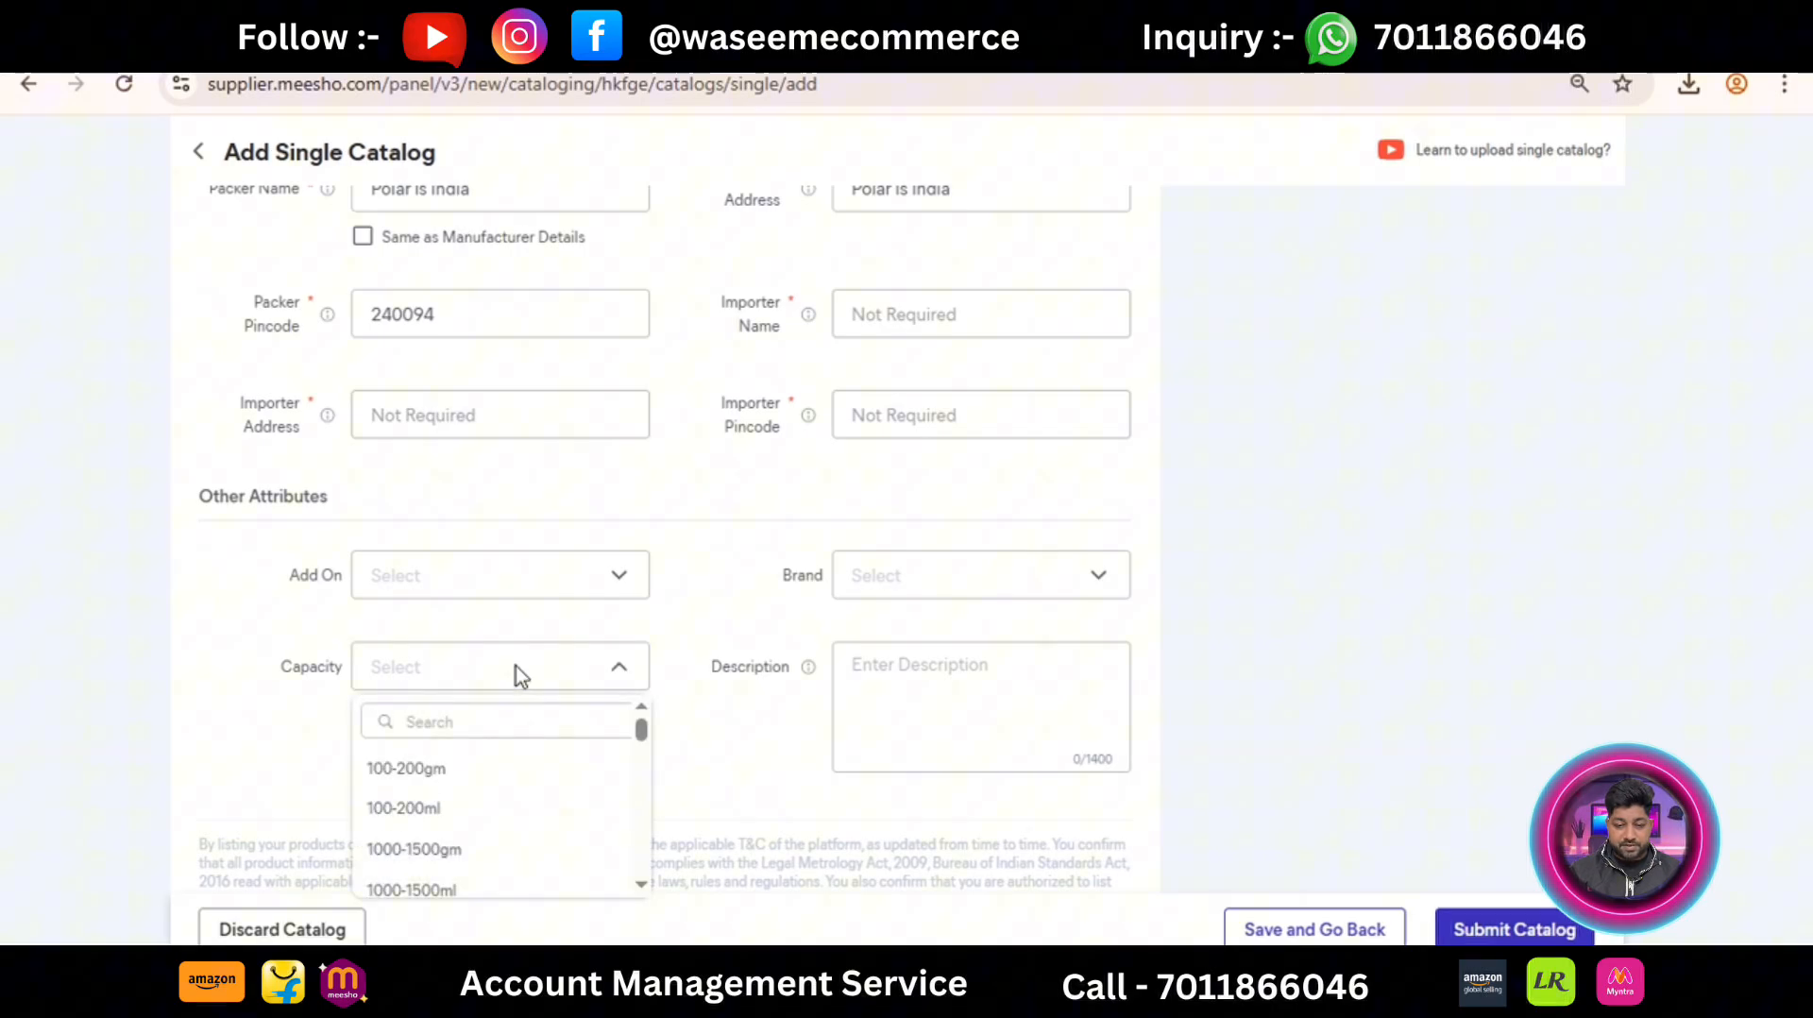
left_click(440, 809)
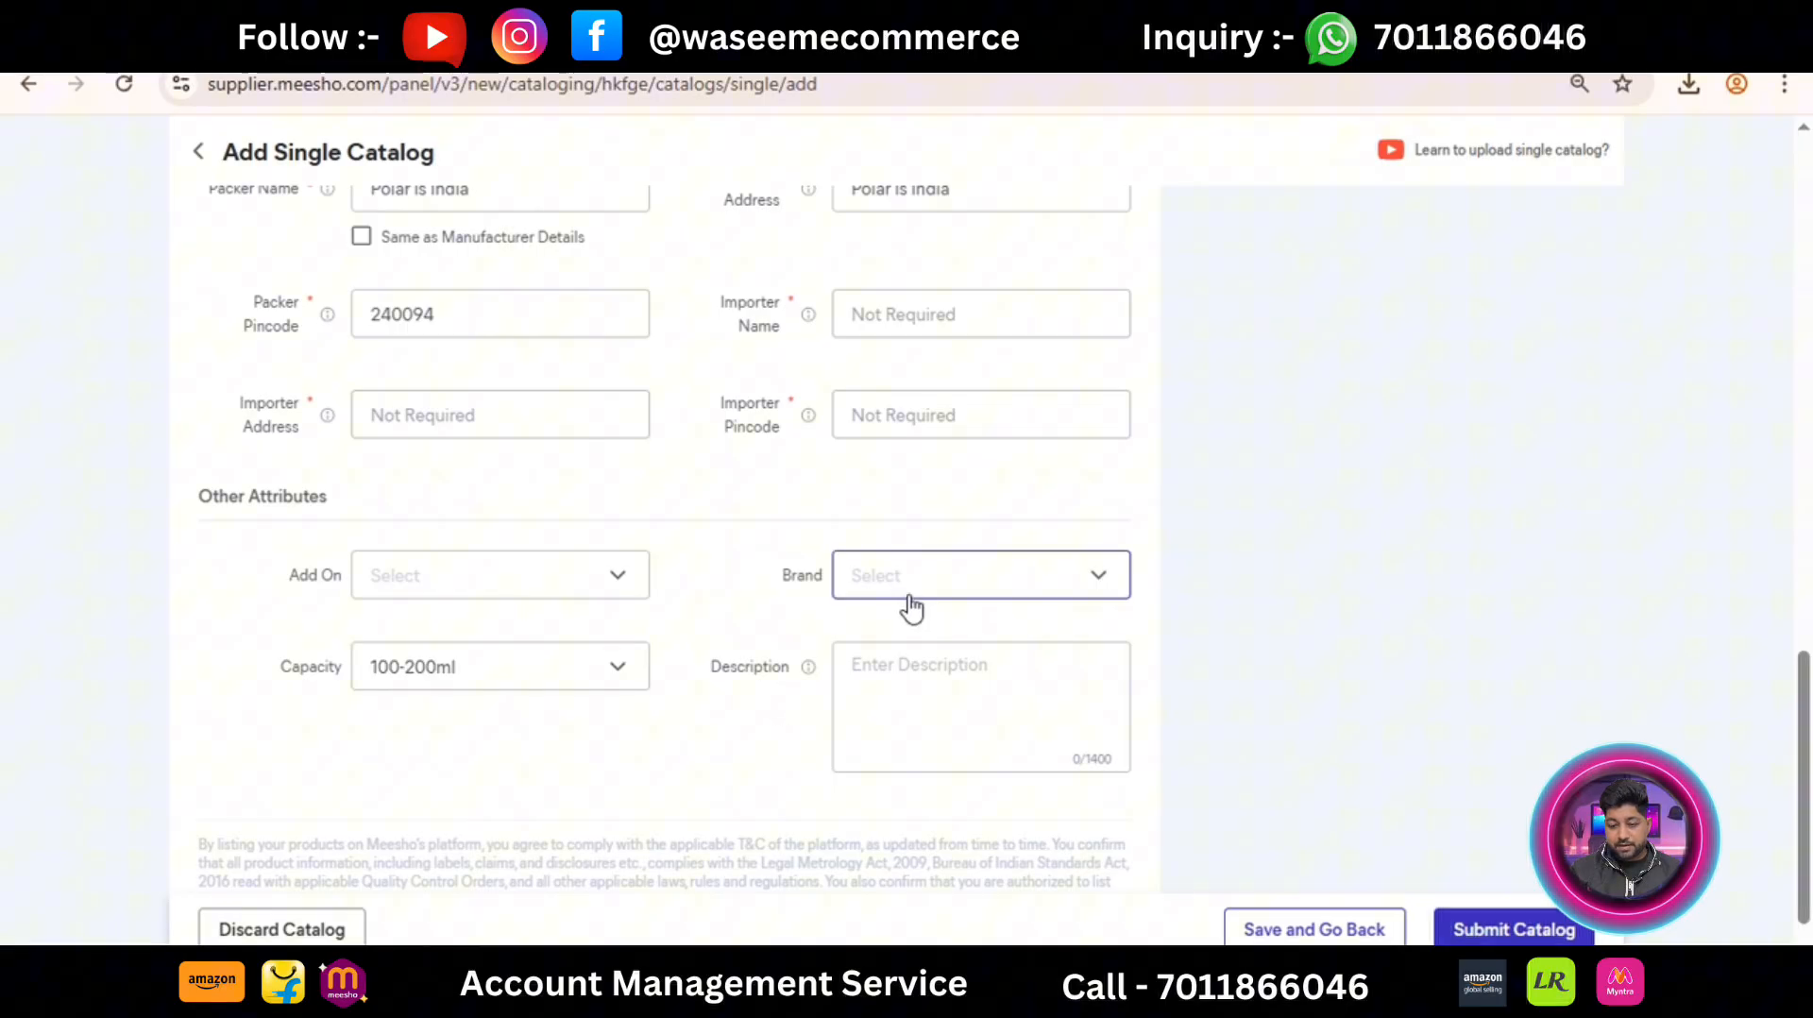
Step: Search the Brand options for "shibi" and set the Brand to SHIBI'S under Other Attributes
left_click(988, 593)
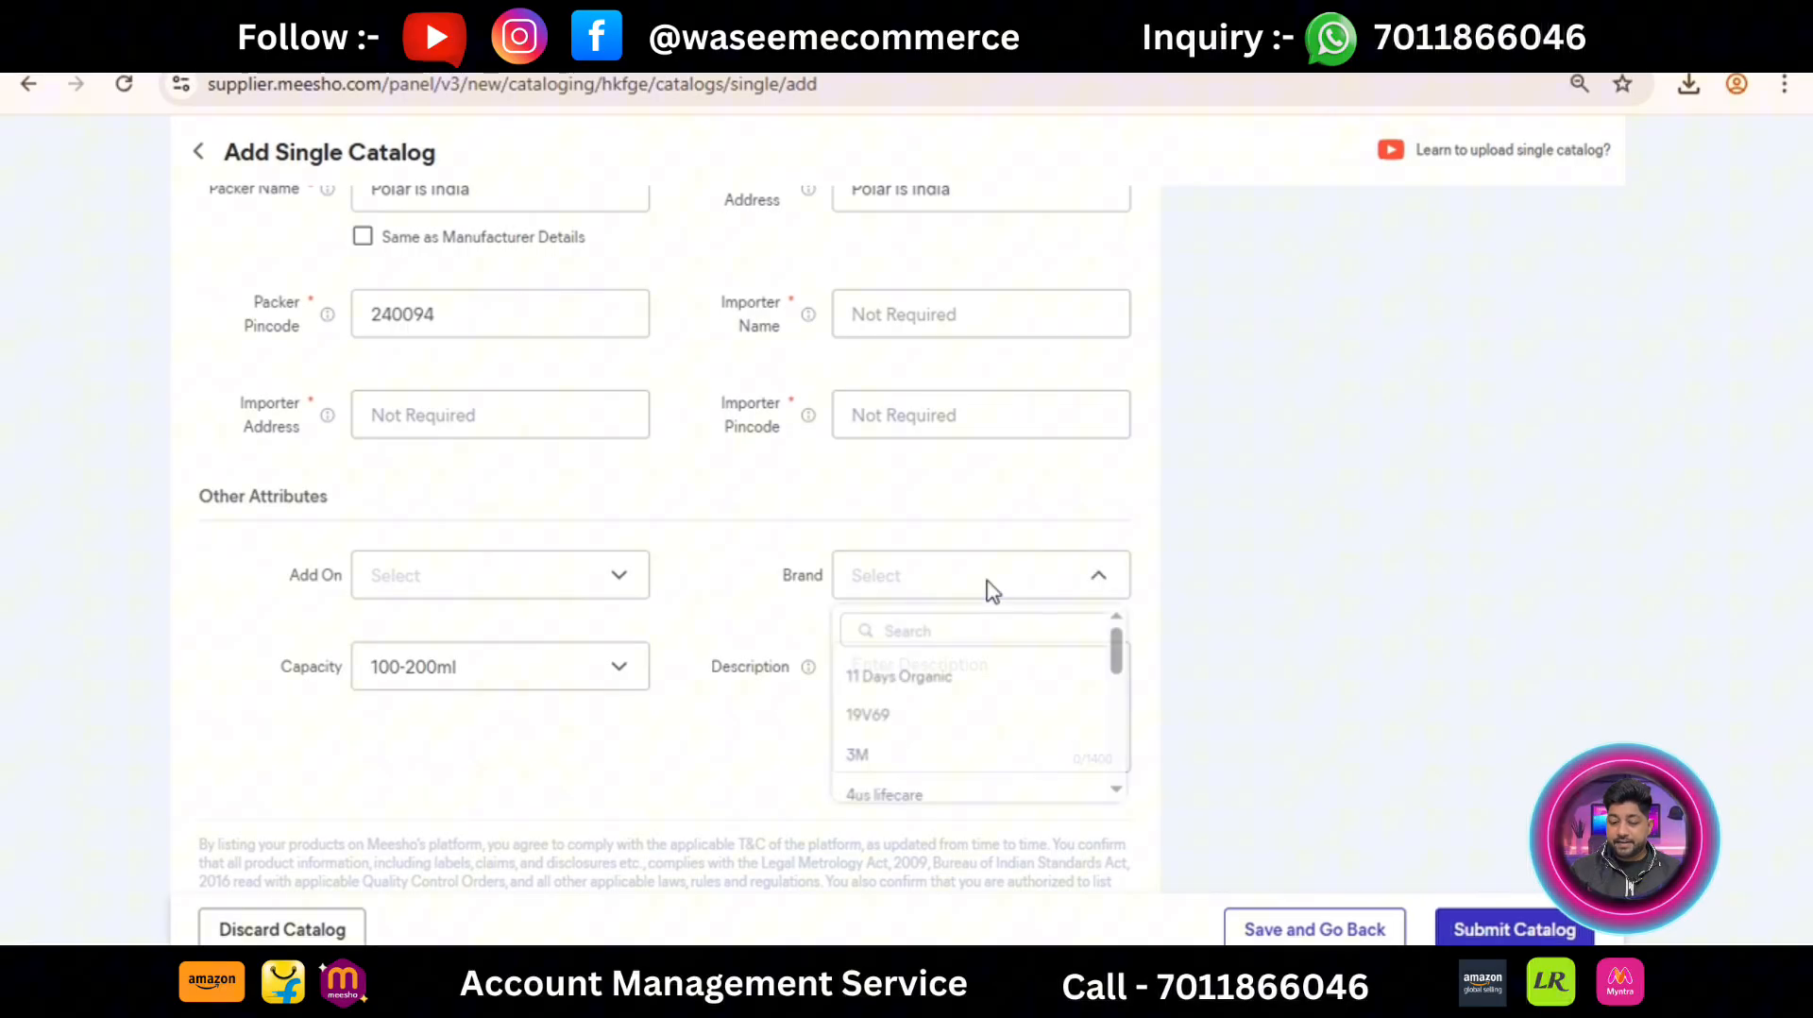
left_click(952, 629)
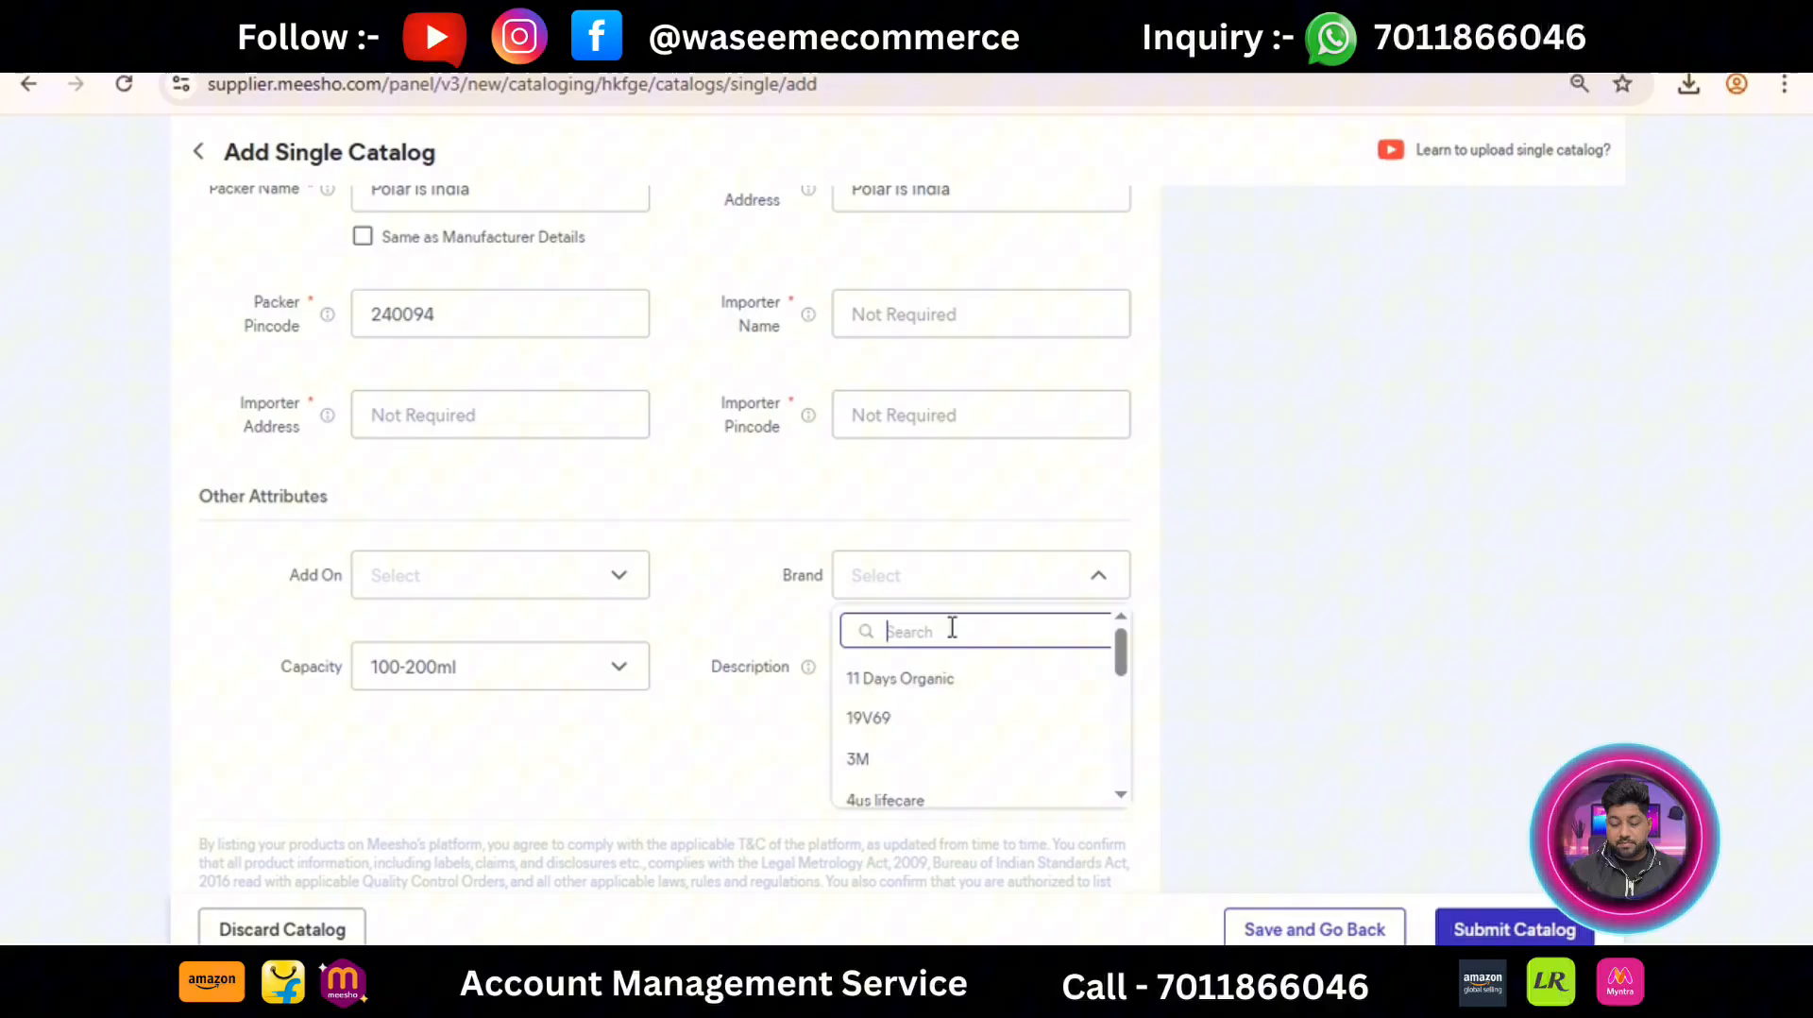
type("shibi")
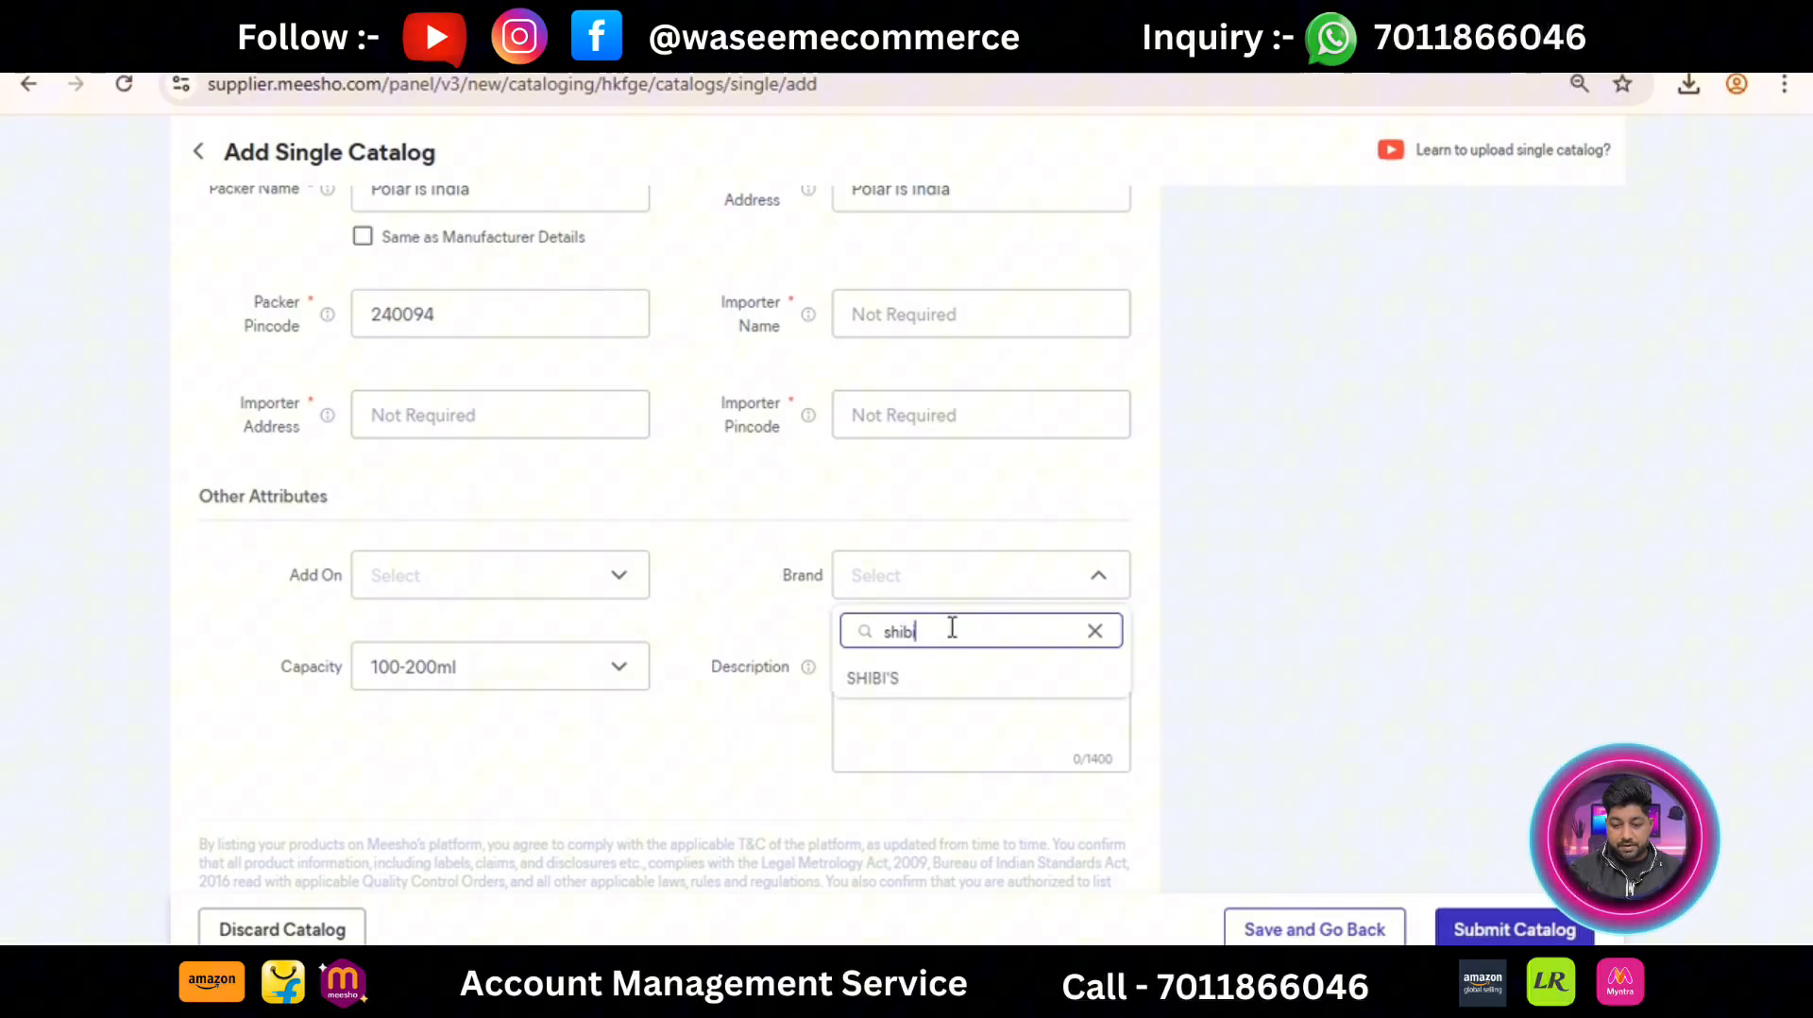
left_click(923, 680)
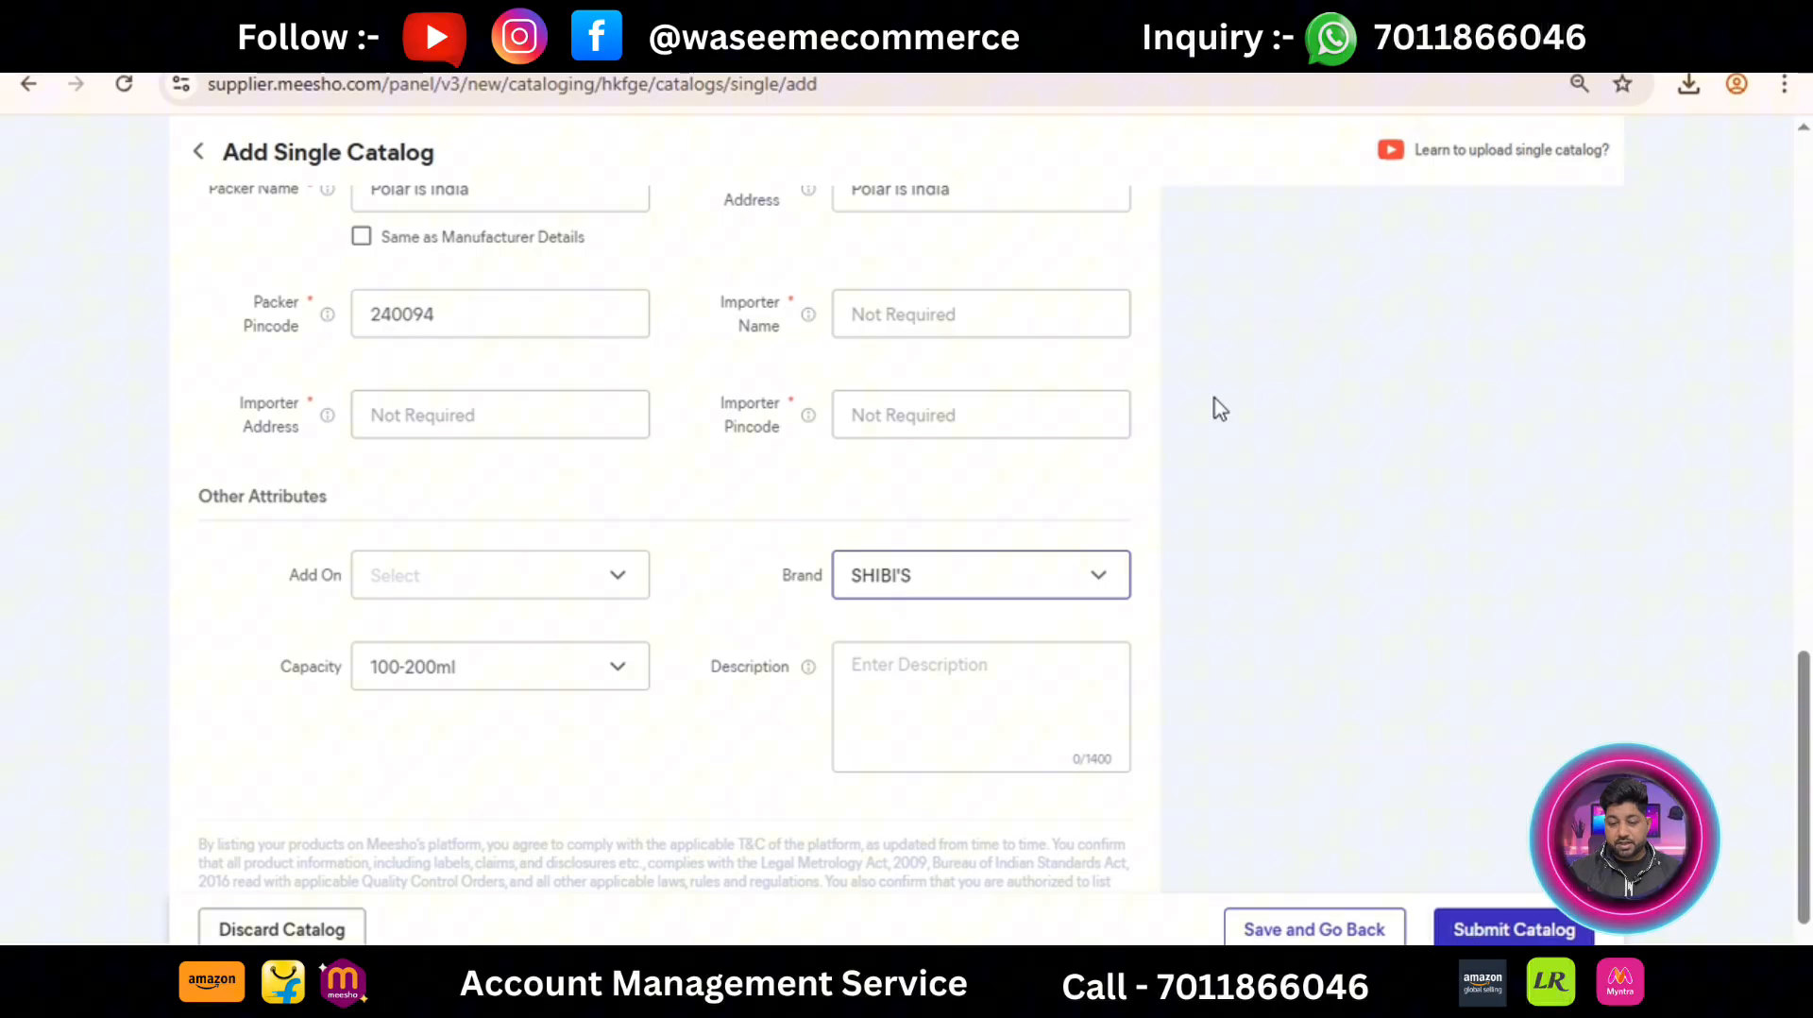
Step: Copy the full product description paragraph from the Amazon product page into the catalog's Description
left_click(604, 55)
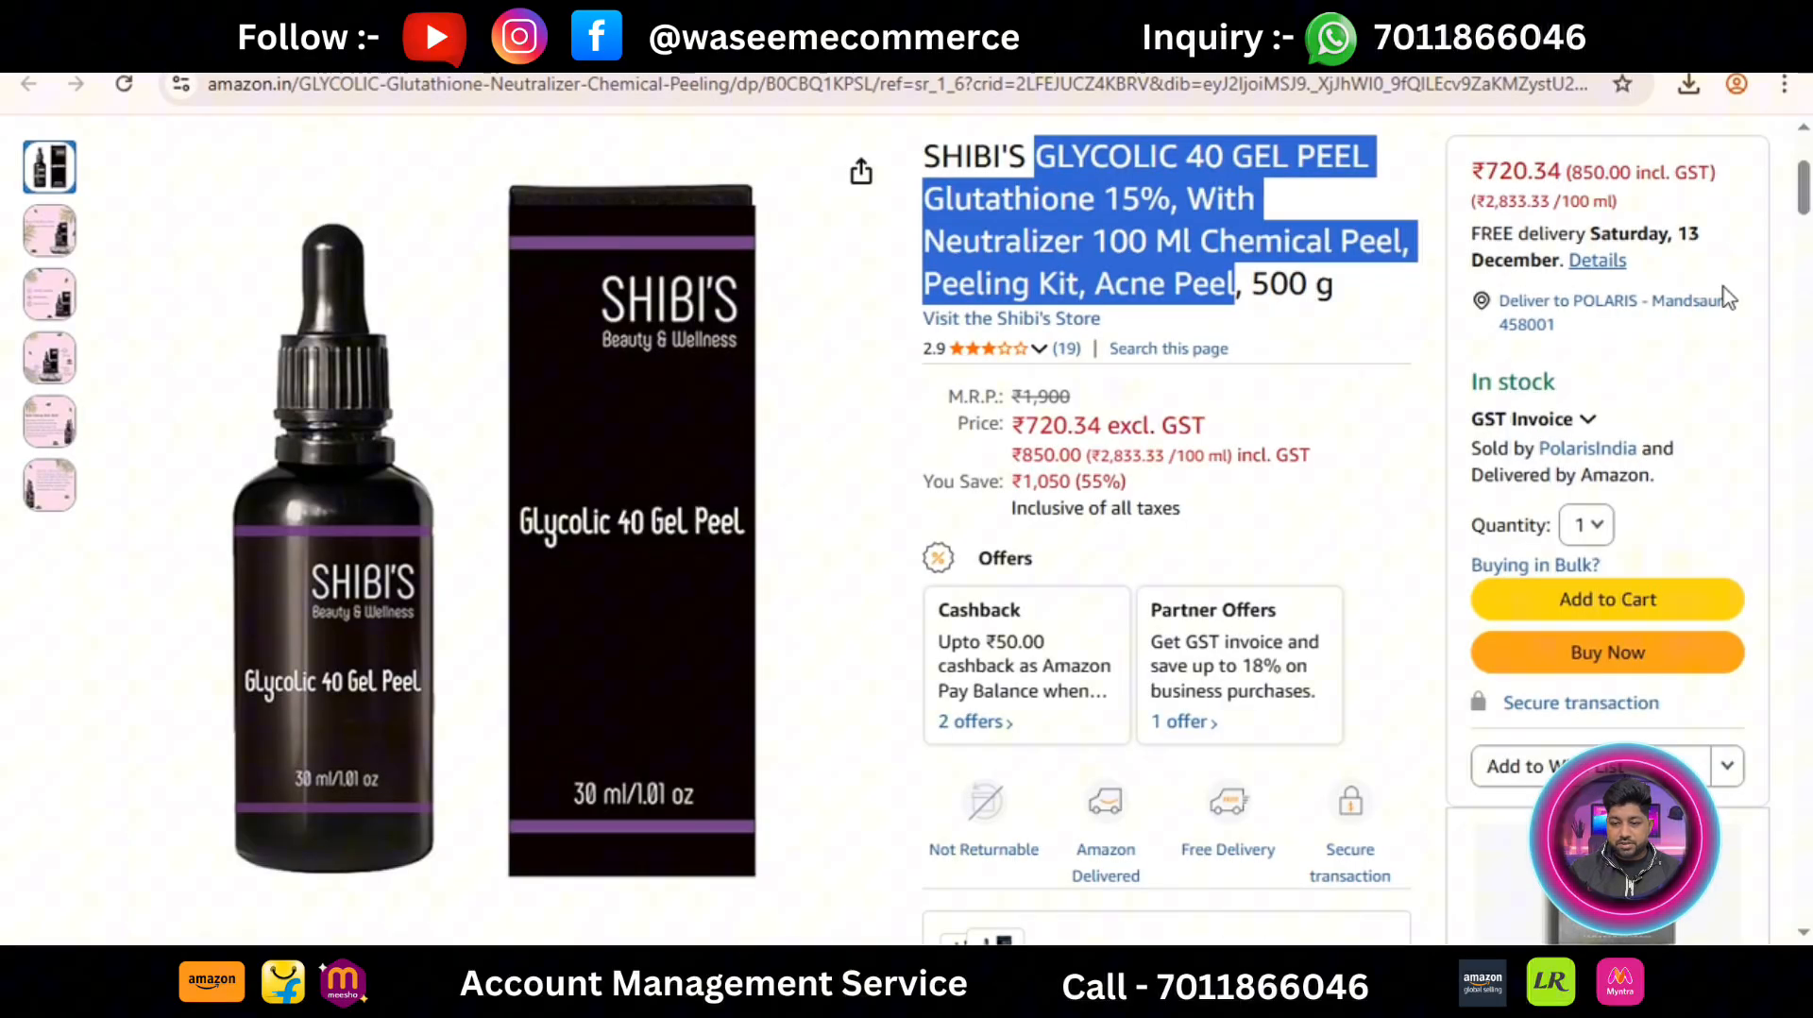
left_click_drag(1804, 194, 1804, 477)
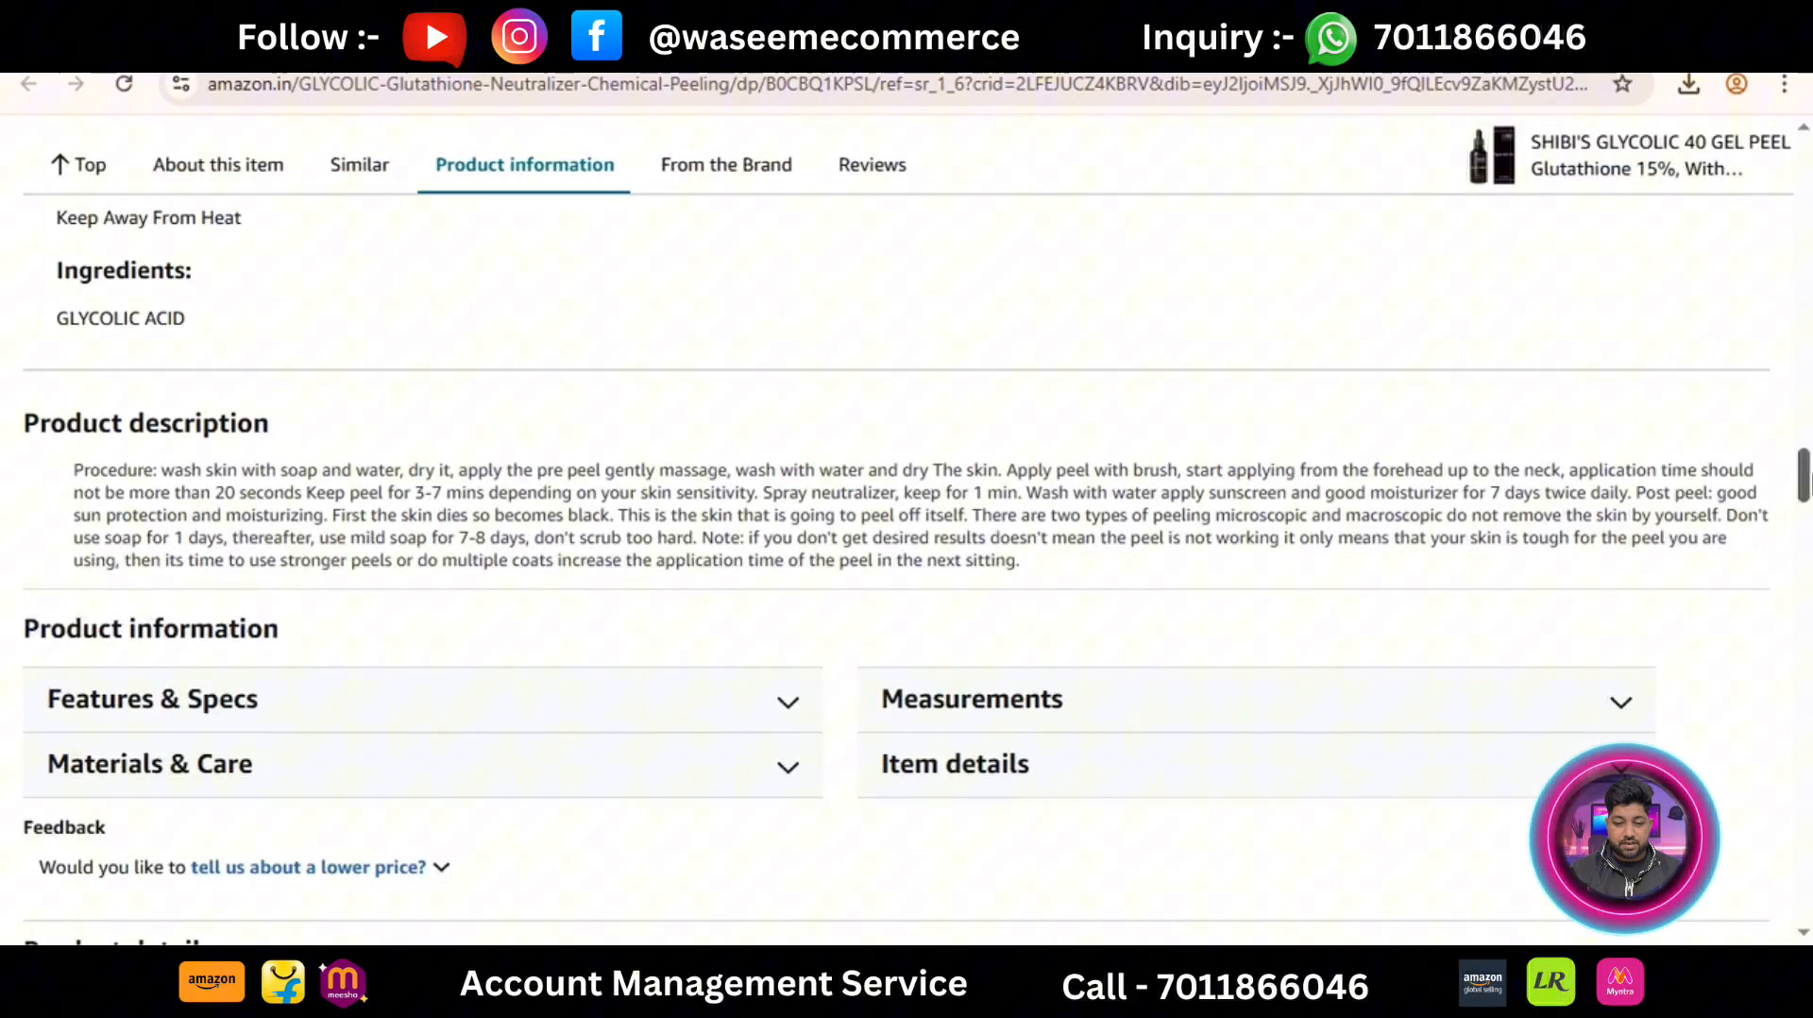
triple_click(299, 485)
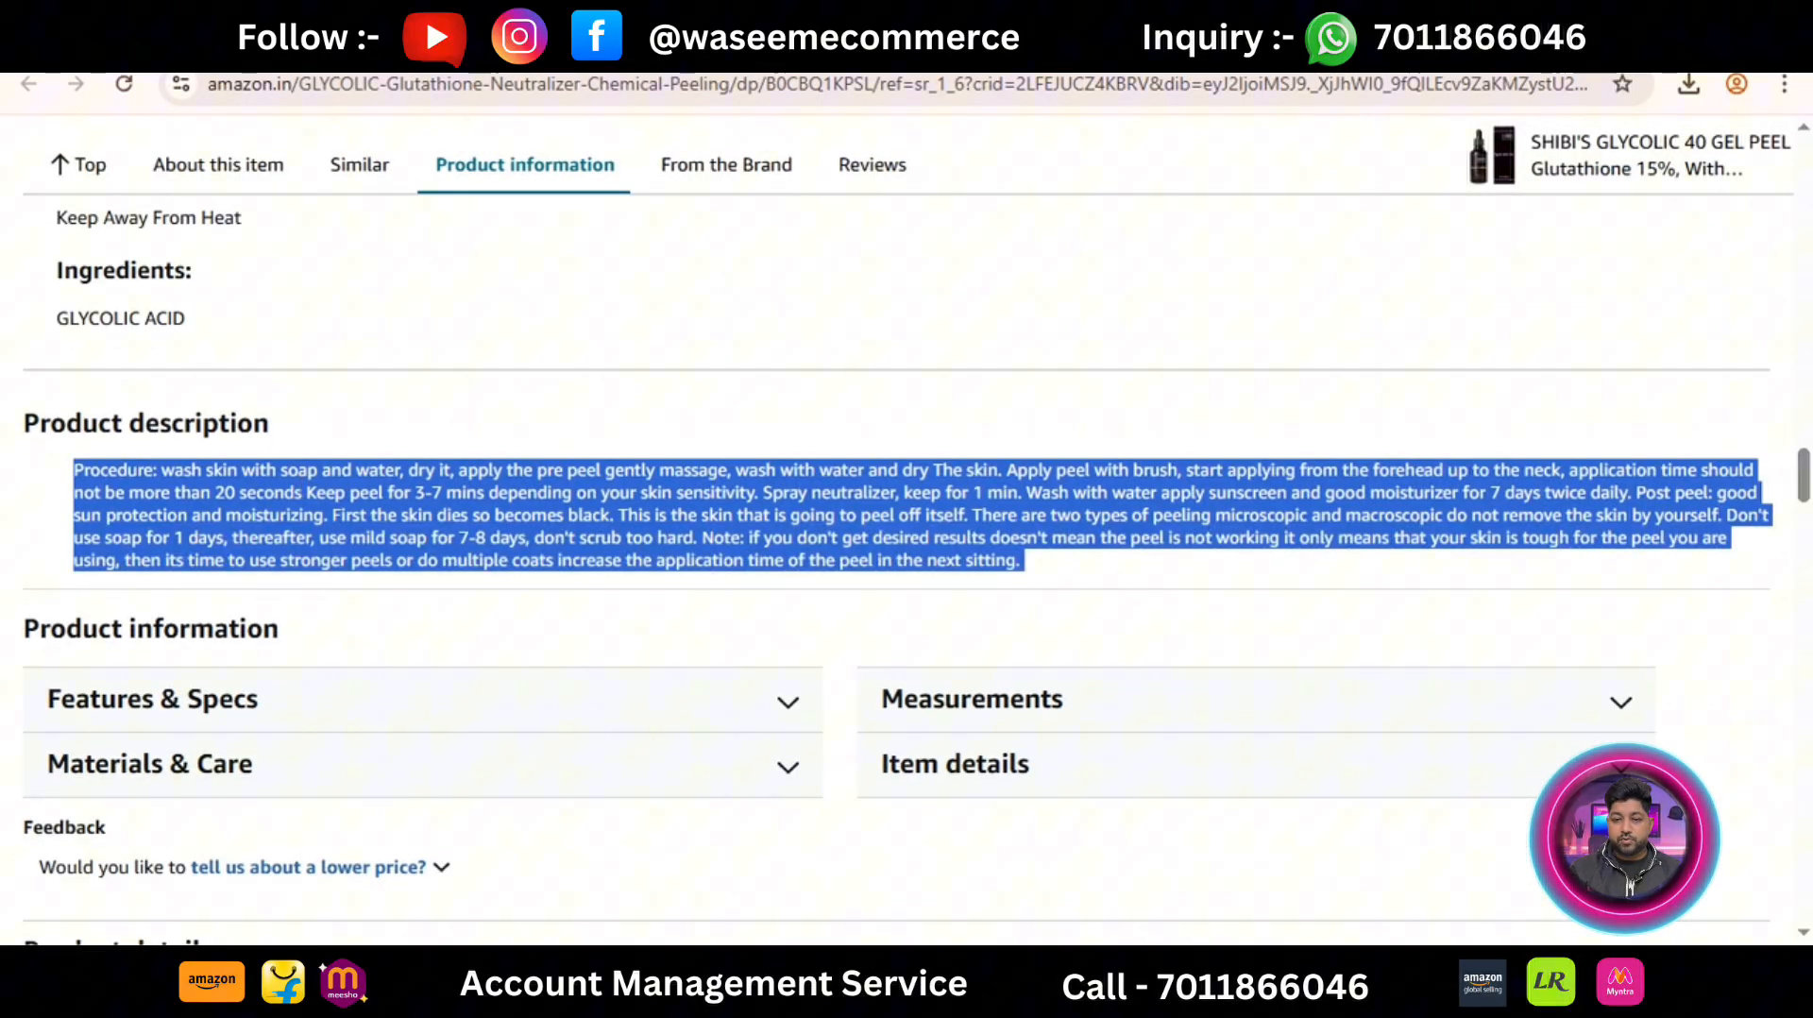
left_click(525, 55)
left_click(881, 757)
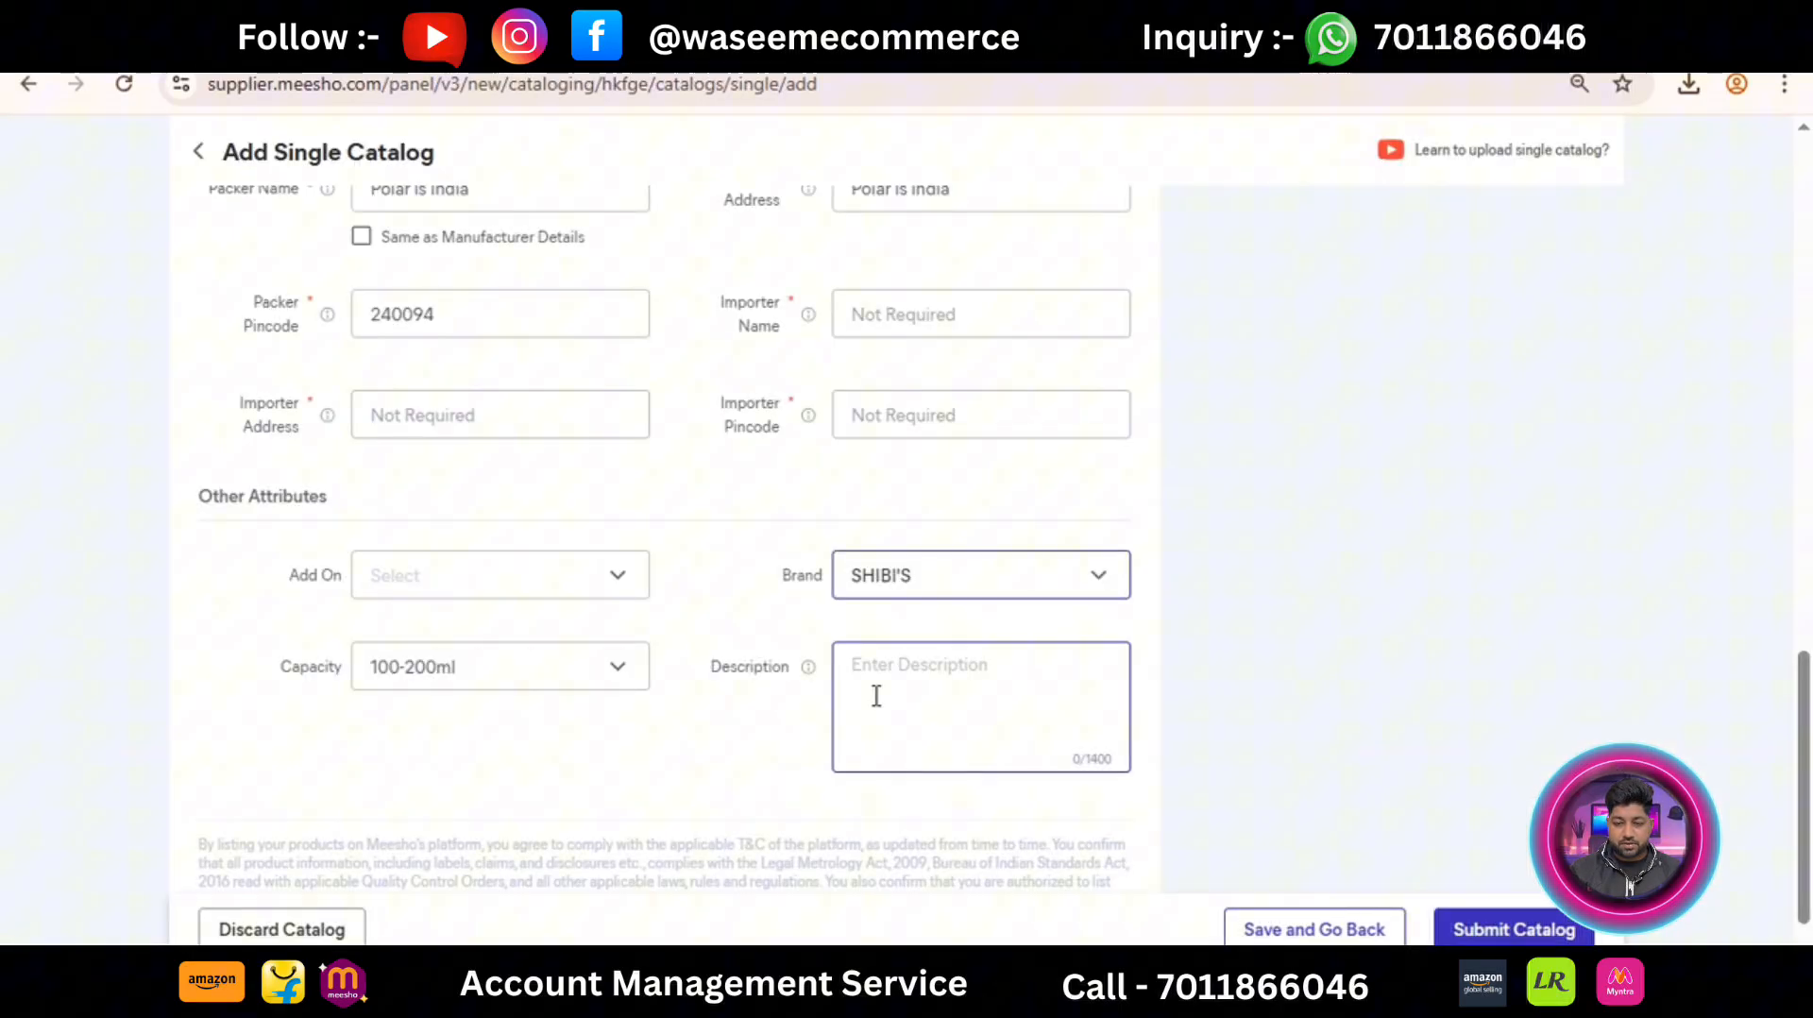
key("ctrl+v")
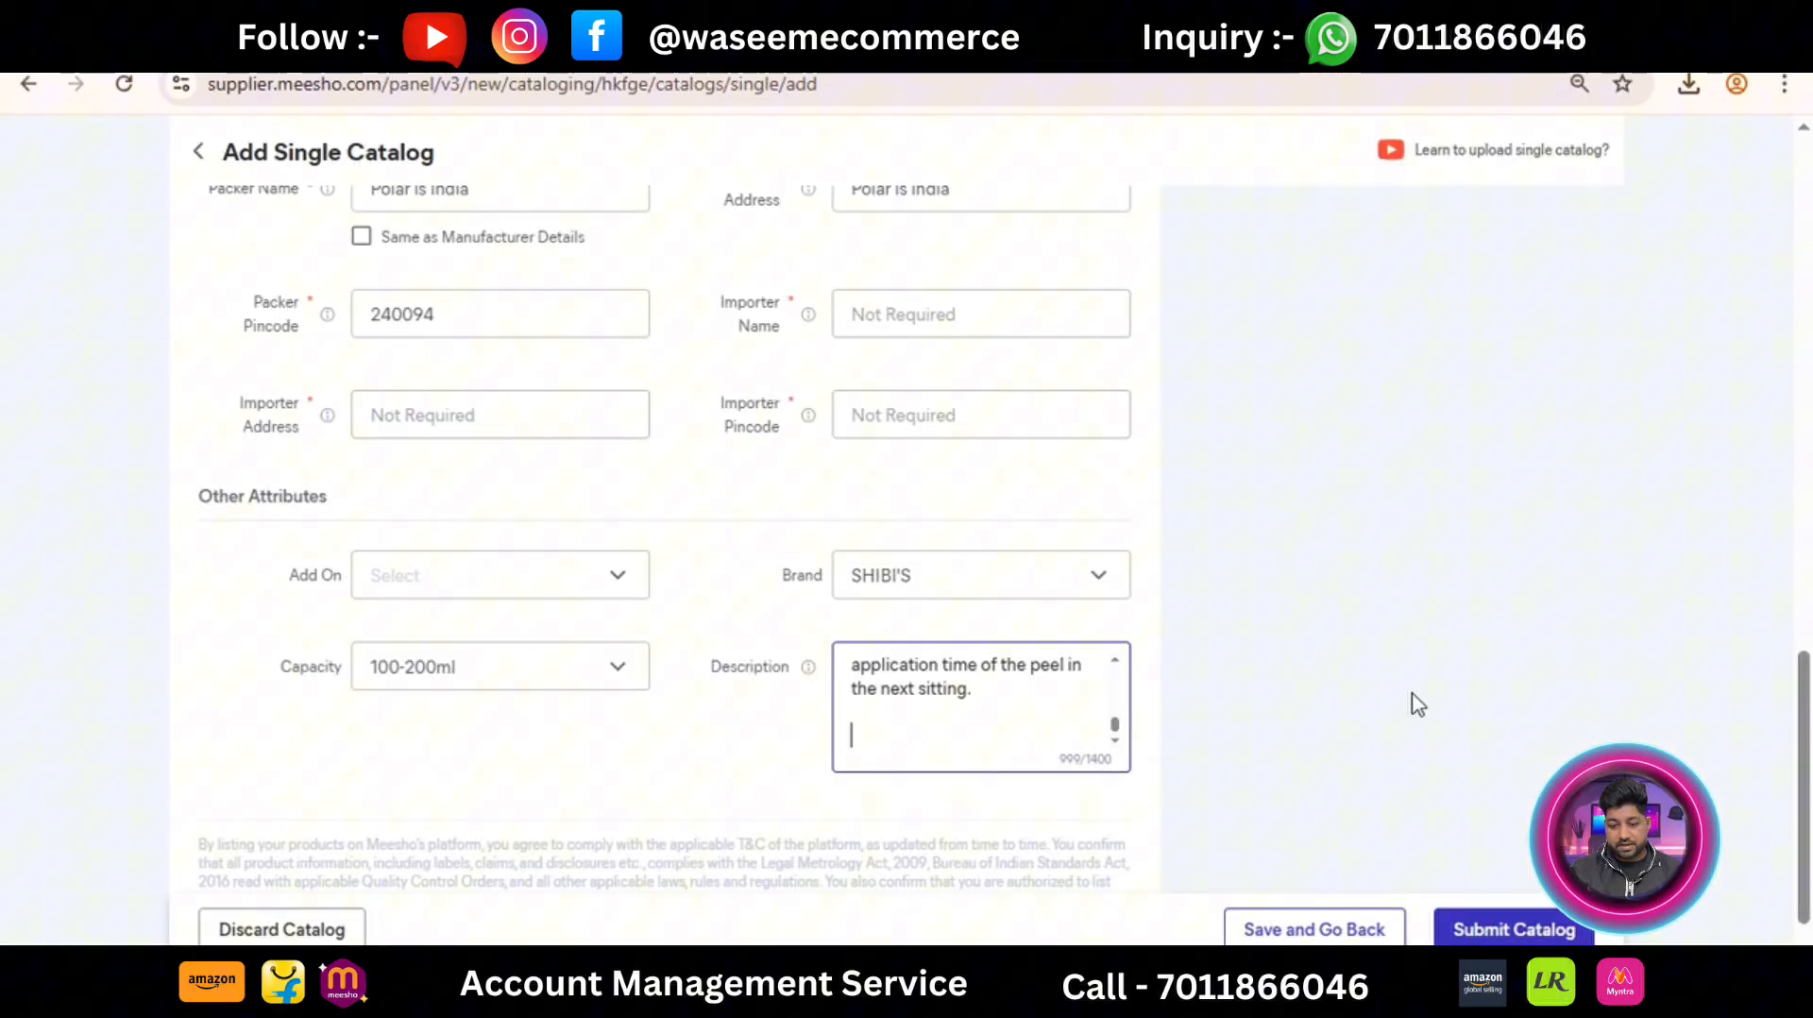
left_click(1416, 704)
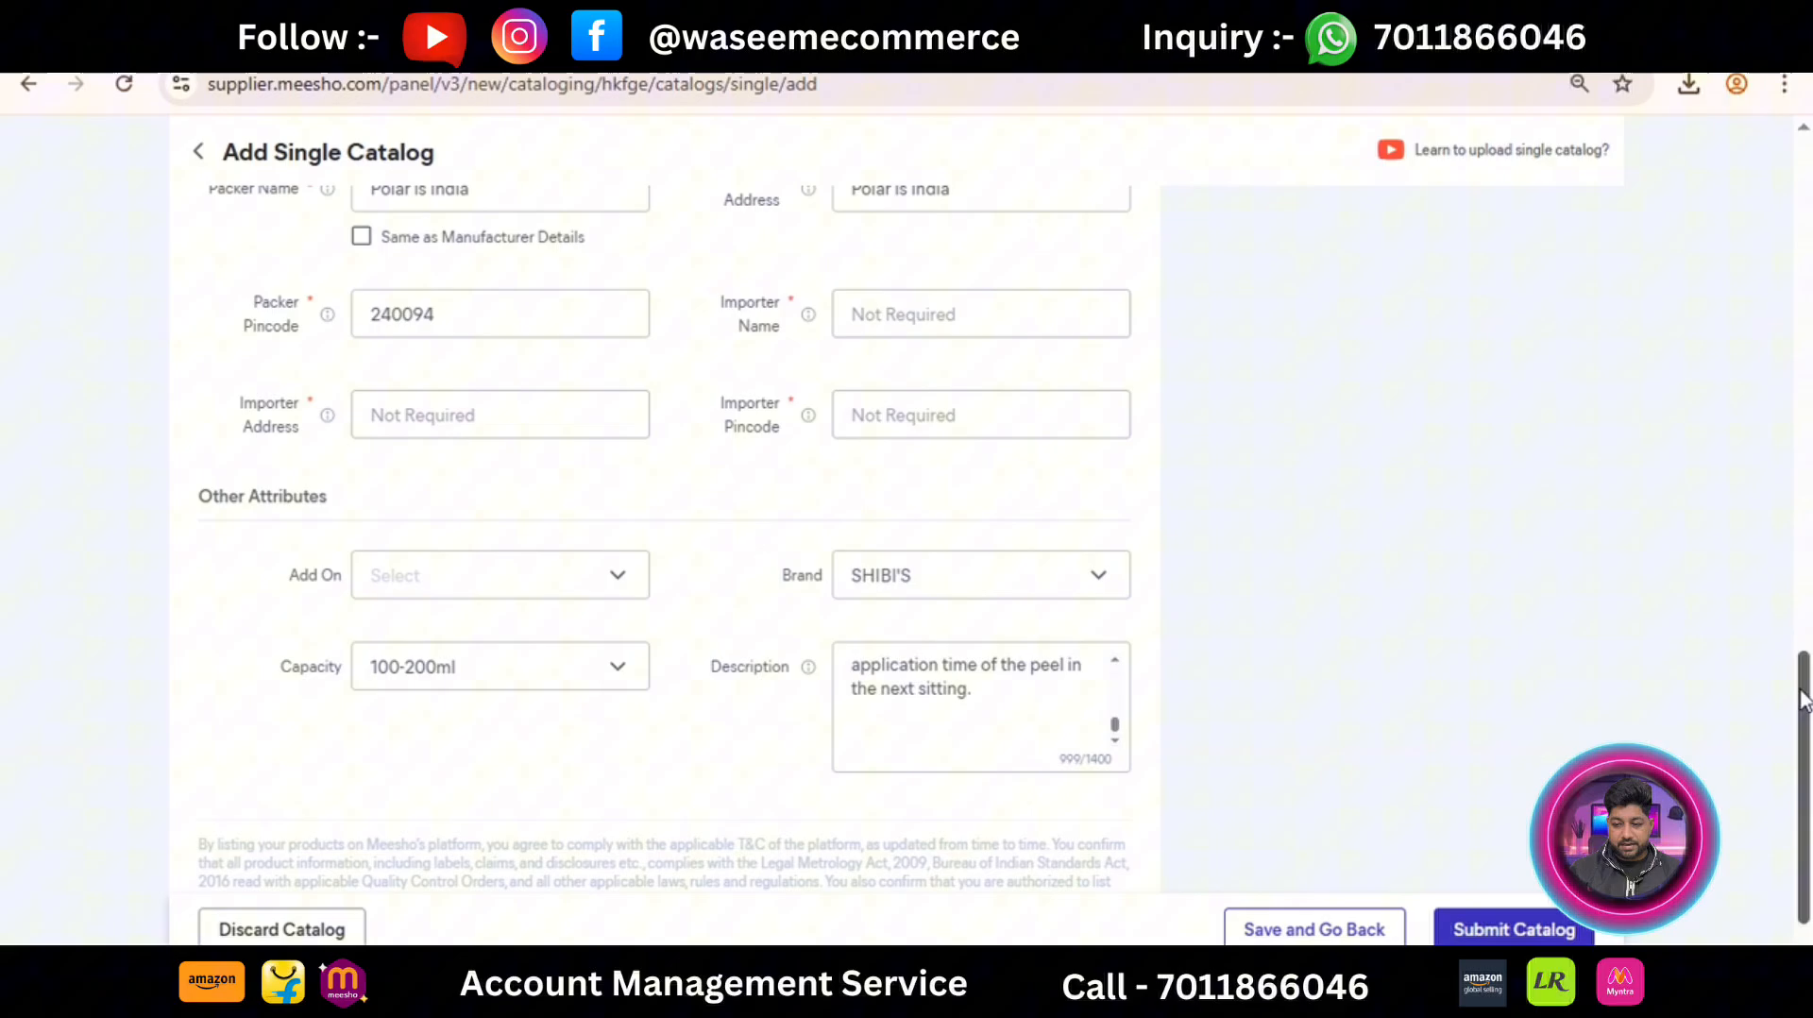
Step: Add the three pink product images 51oPNISHhnL, 51-reKH6kbL and 51s8FdB47KL from Downloads as images 2, 3 and 4
scroll(1807, 803, "down", 1)
mouse_move(1808, 718)
left_mouse_down()
mouse_move(1805, 158)
mouse_move(1808, 715)
left_mouse_up()
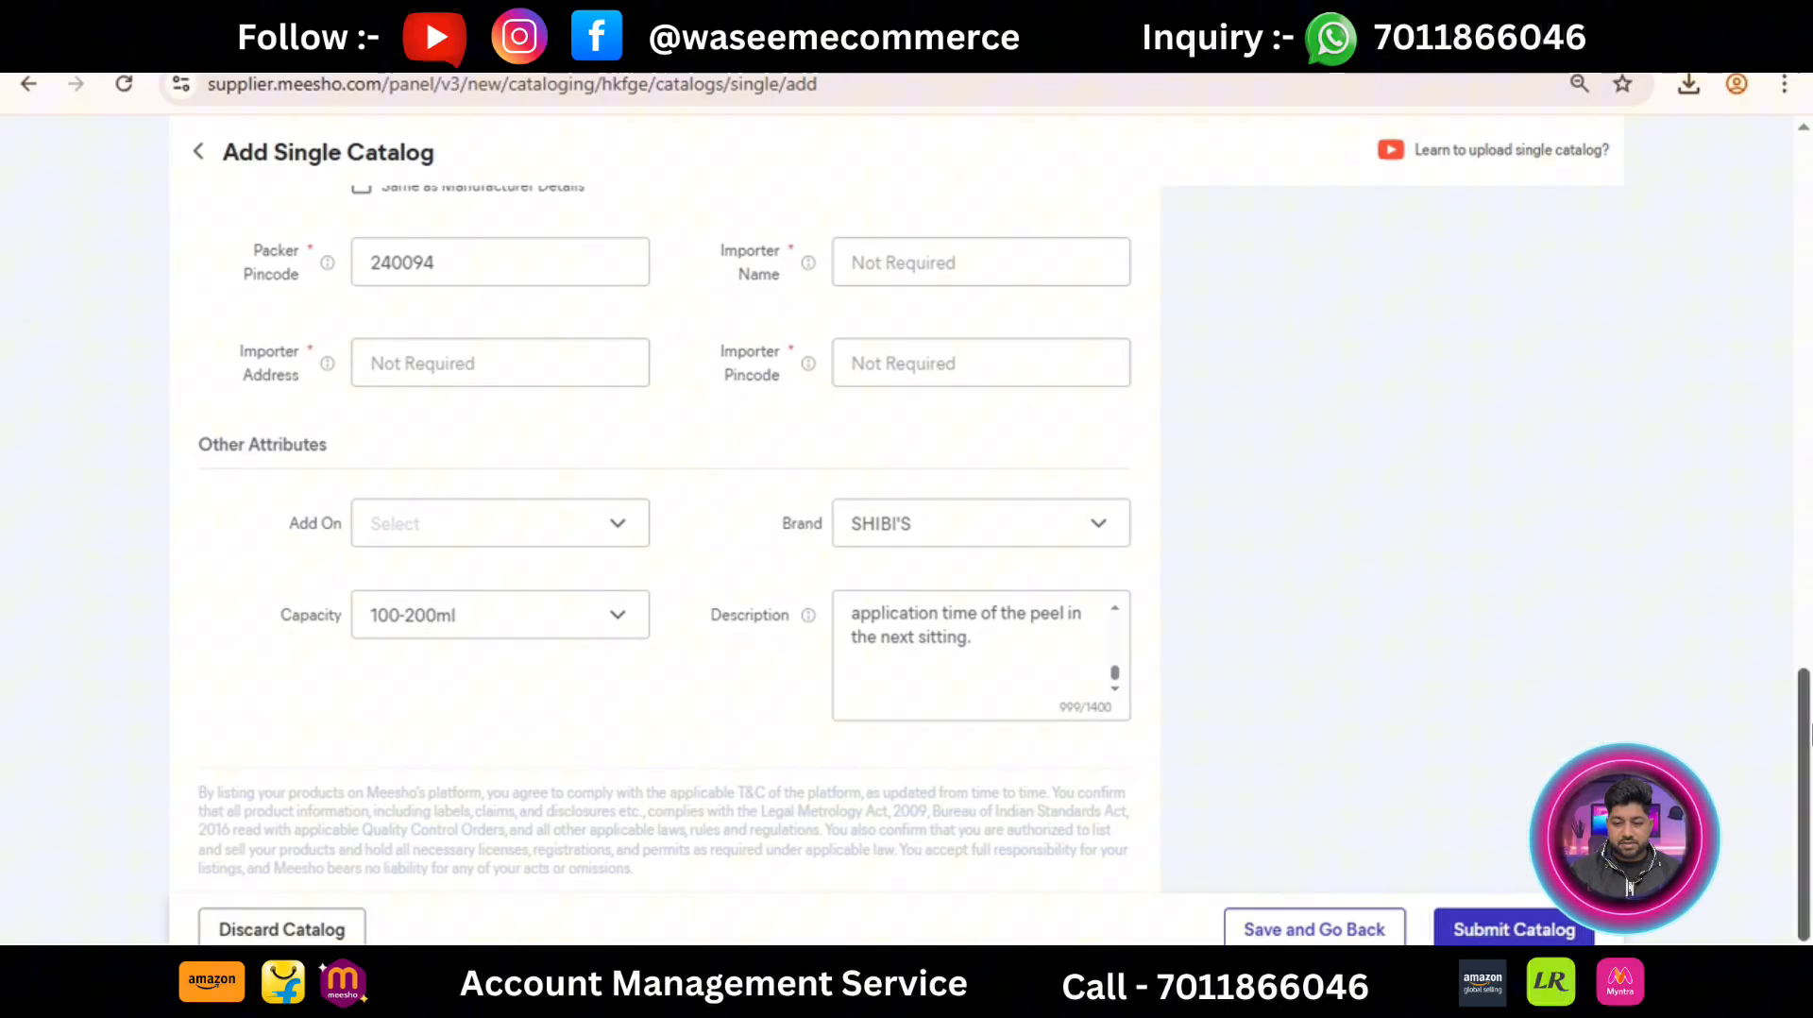
scroll(1809, 578, "up", 8)
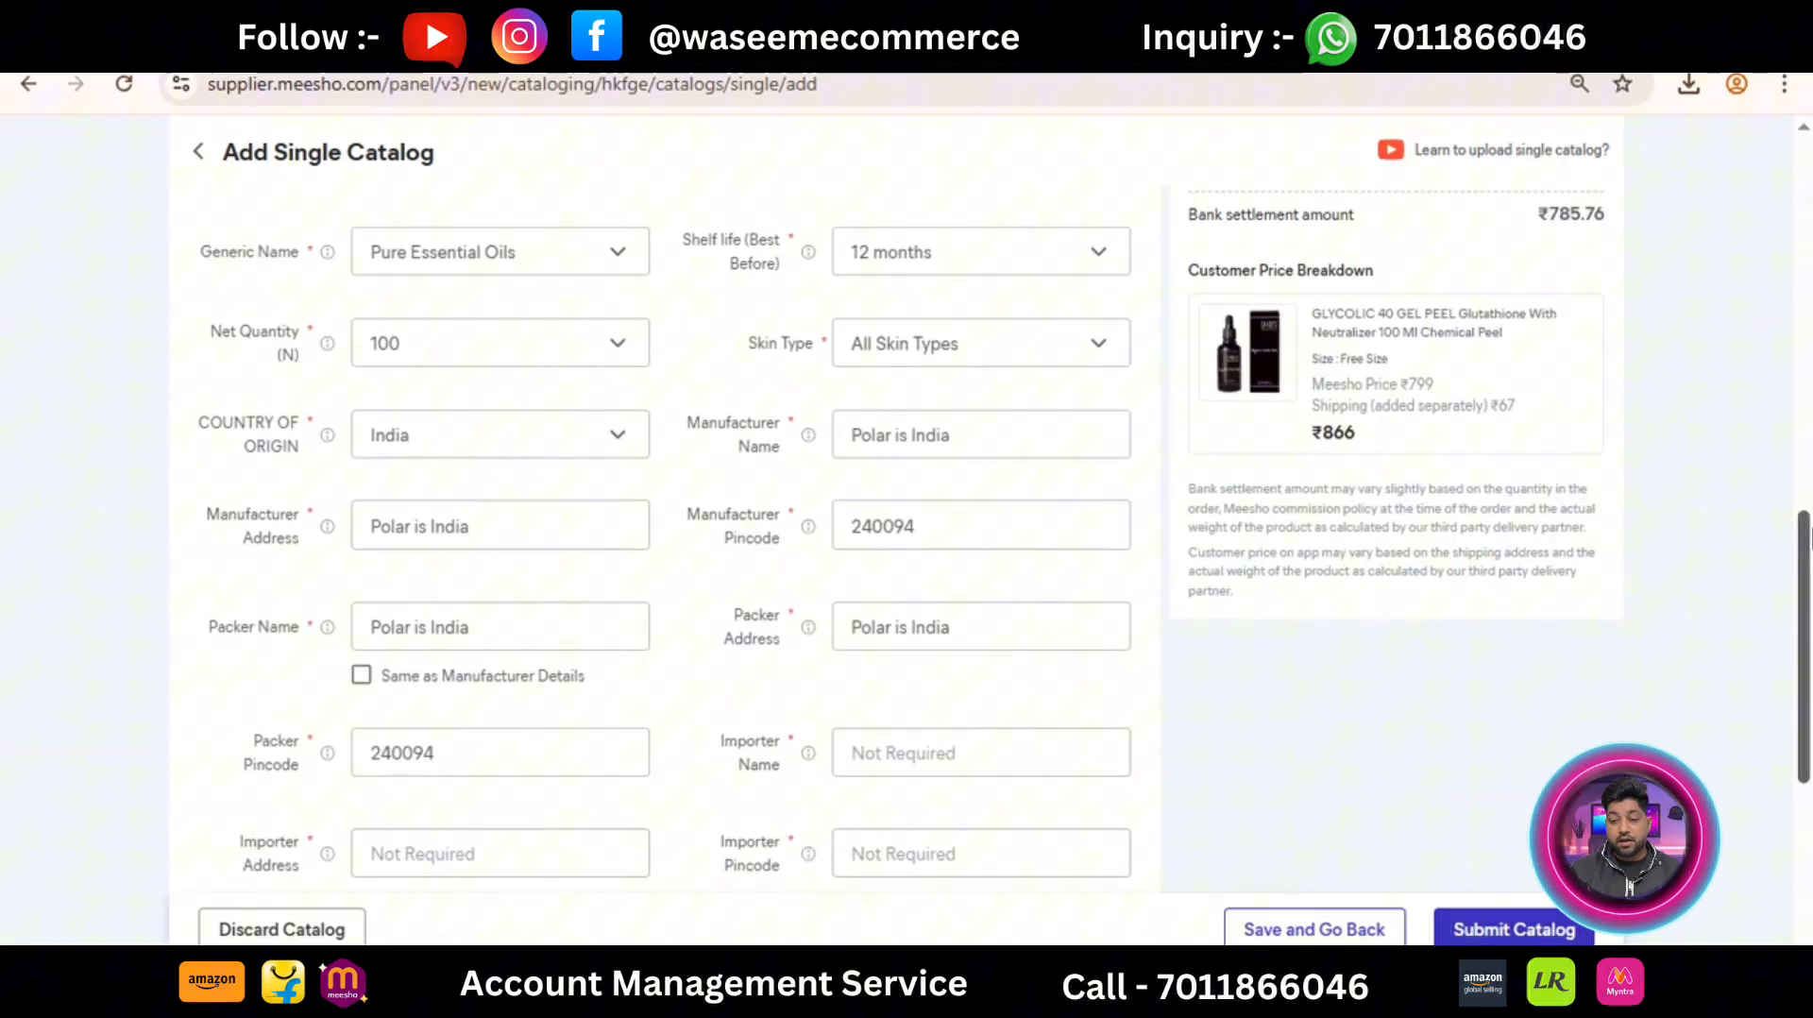
left_click_drag(1808, 387, 1808, 374)
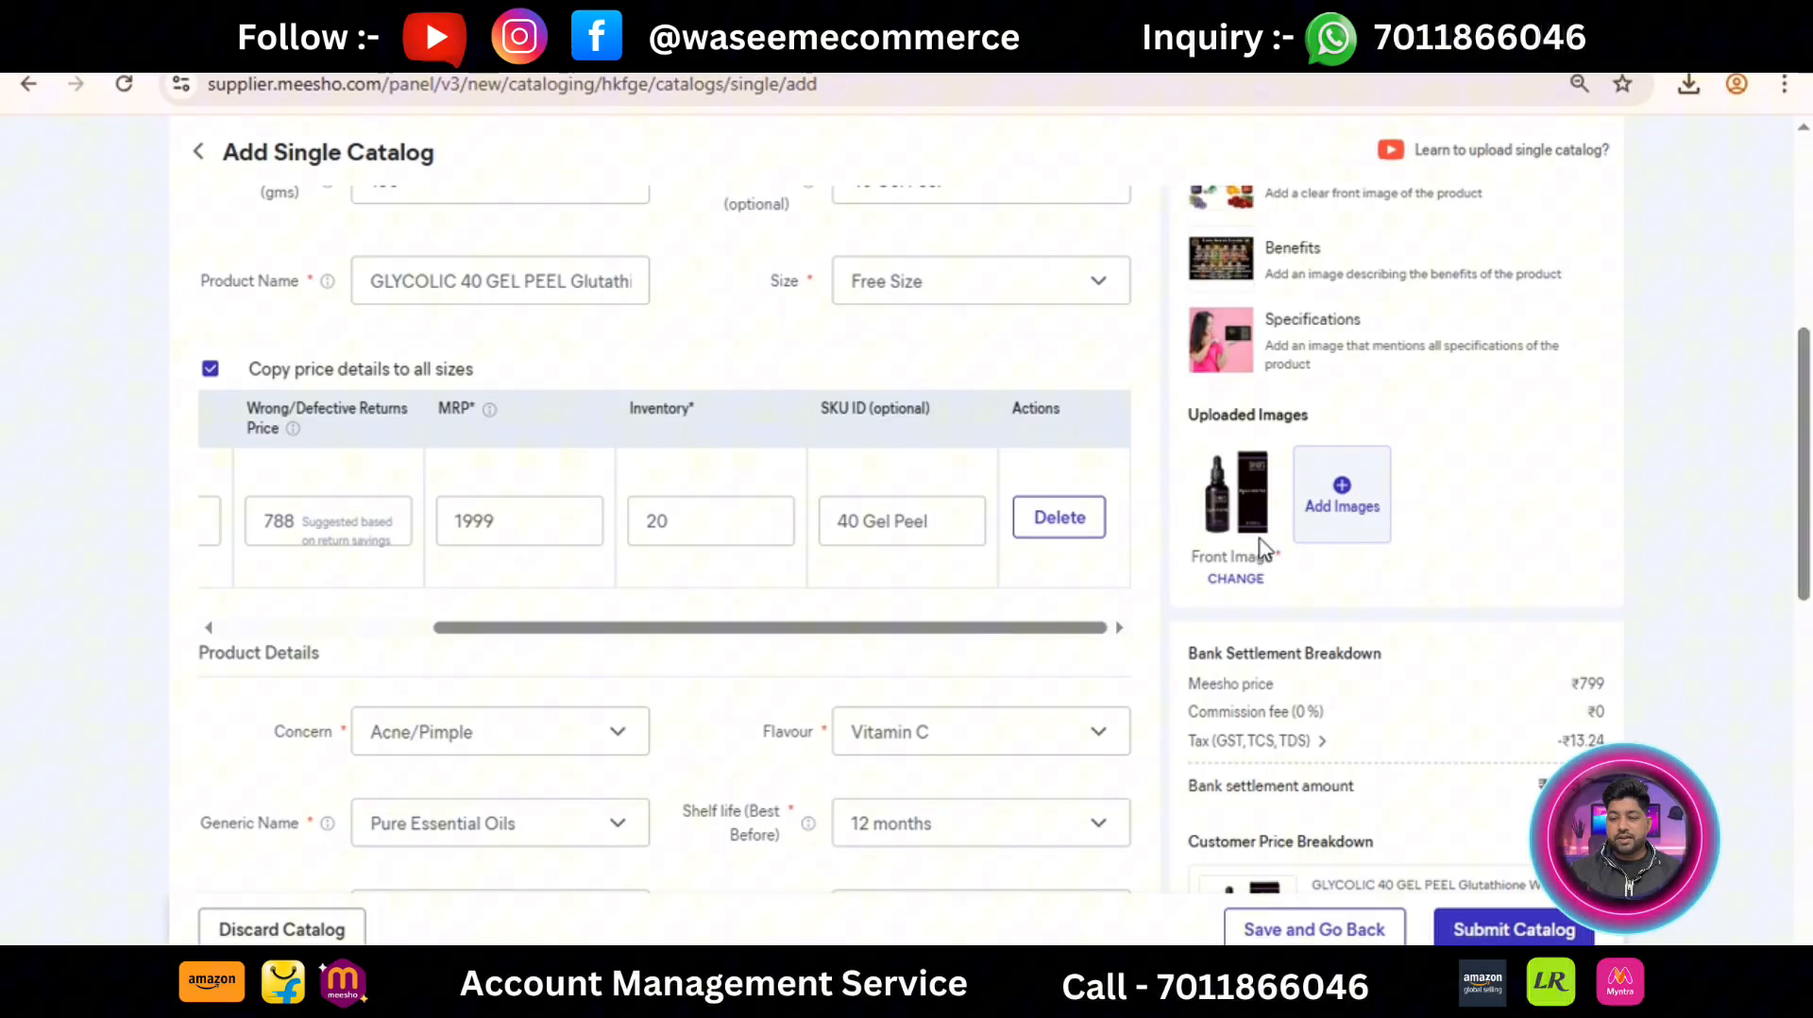
left_click_drag(1805, 500, 1812, 269)
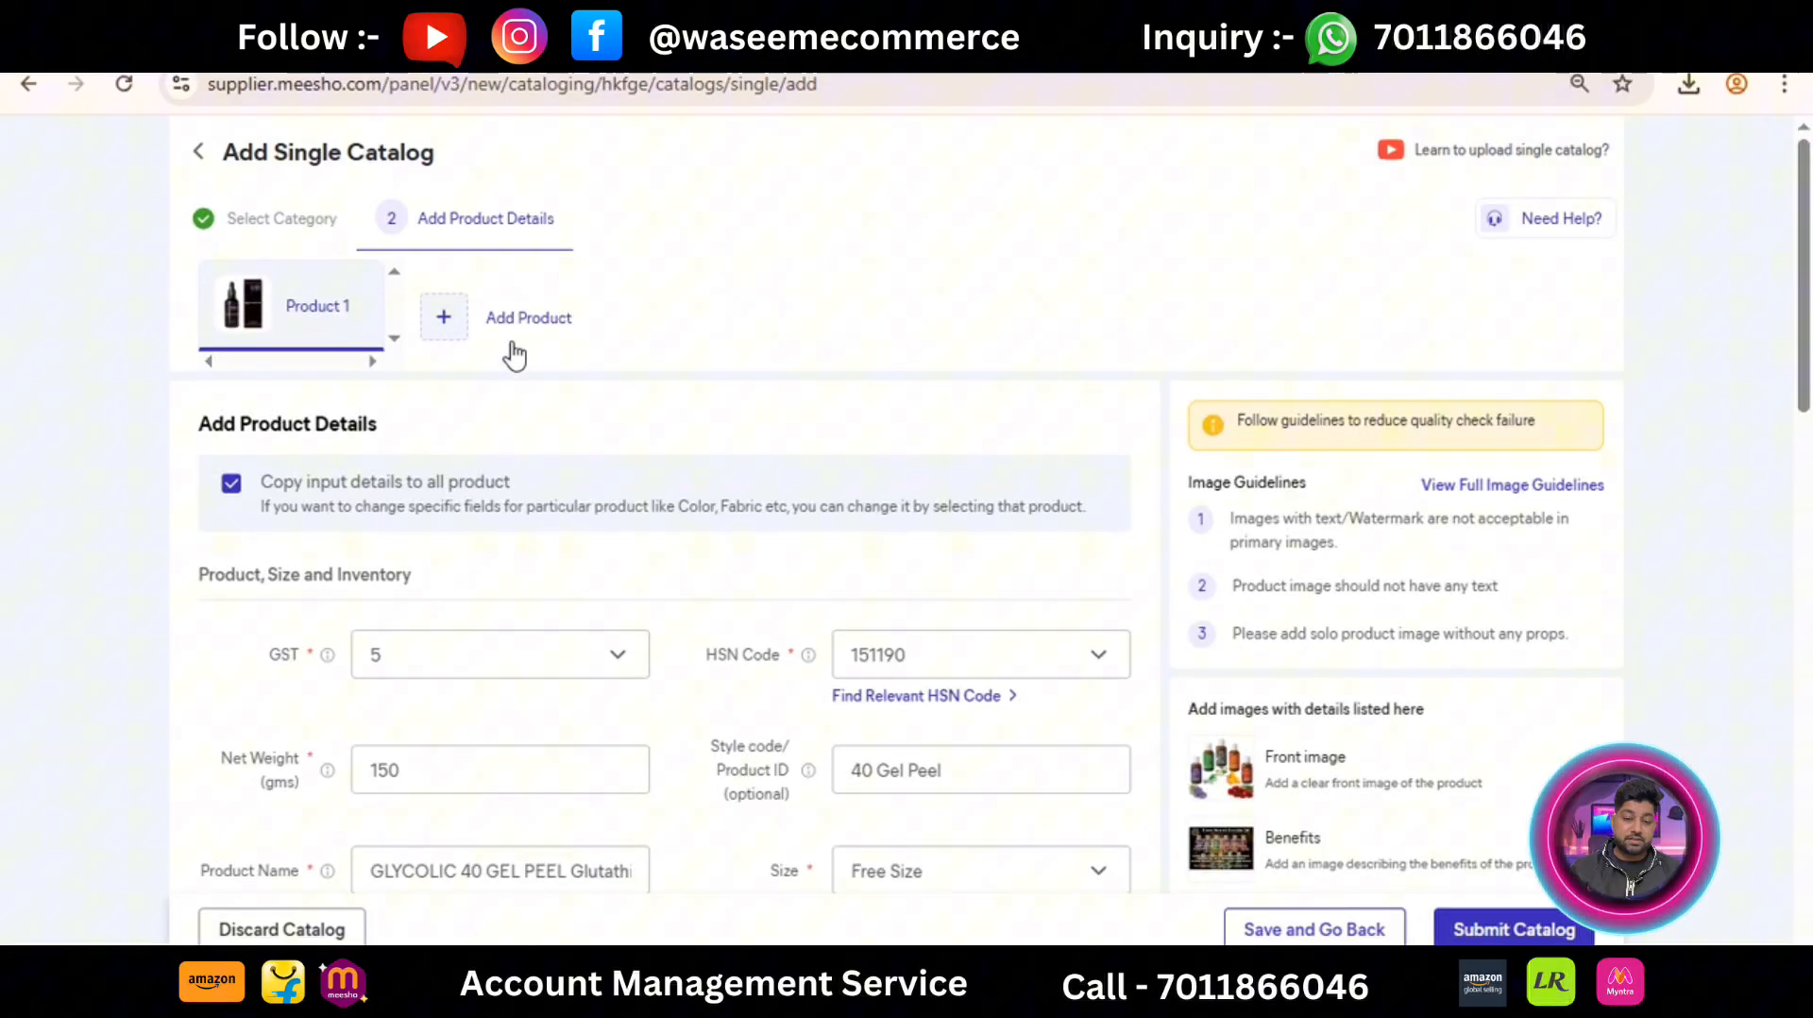
left_click_drag(1804, 297, 1807, 463)
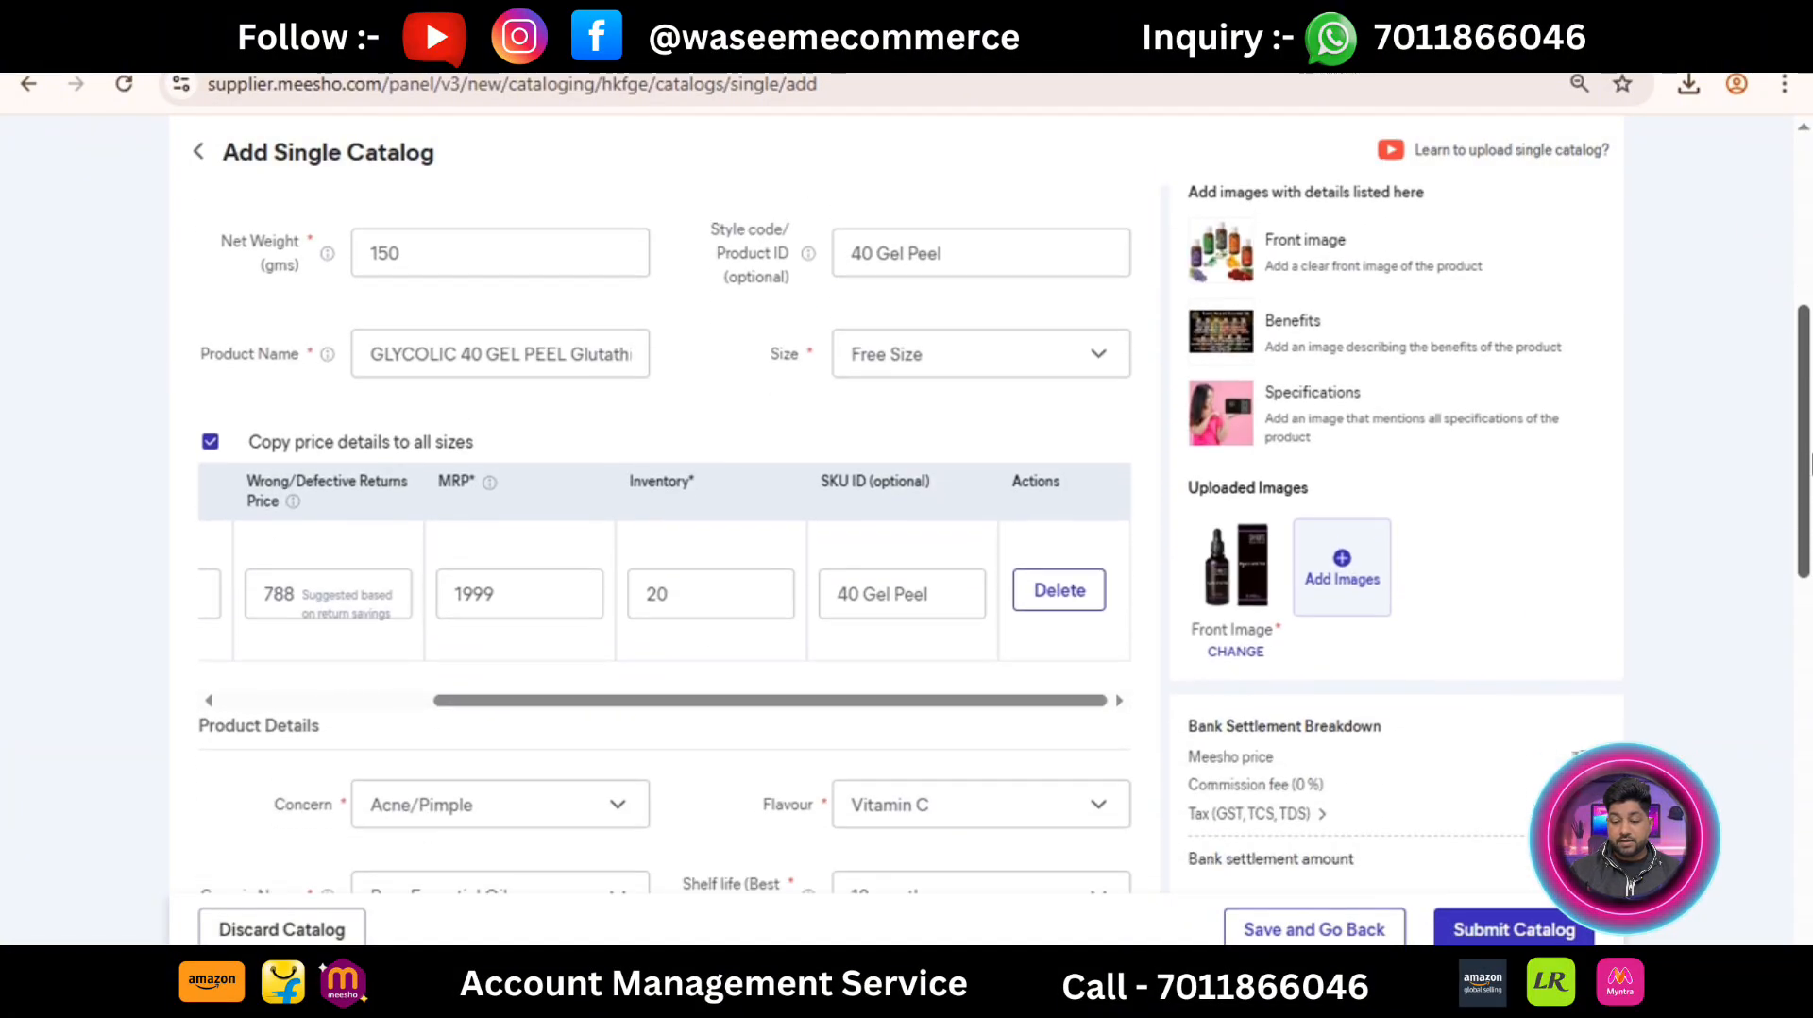
left_click(1342, 566)
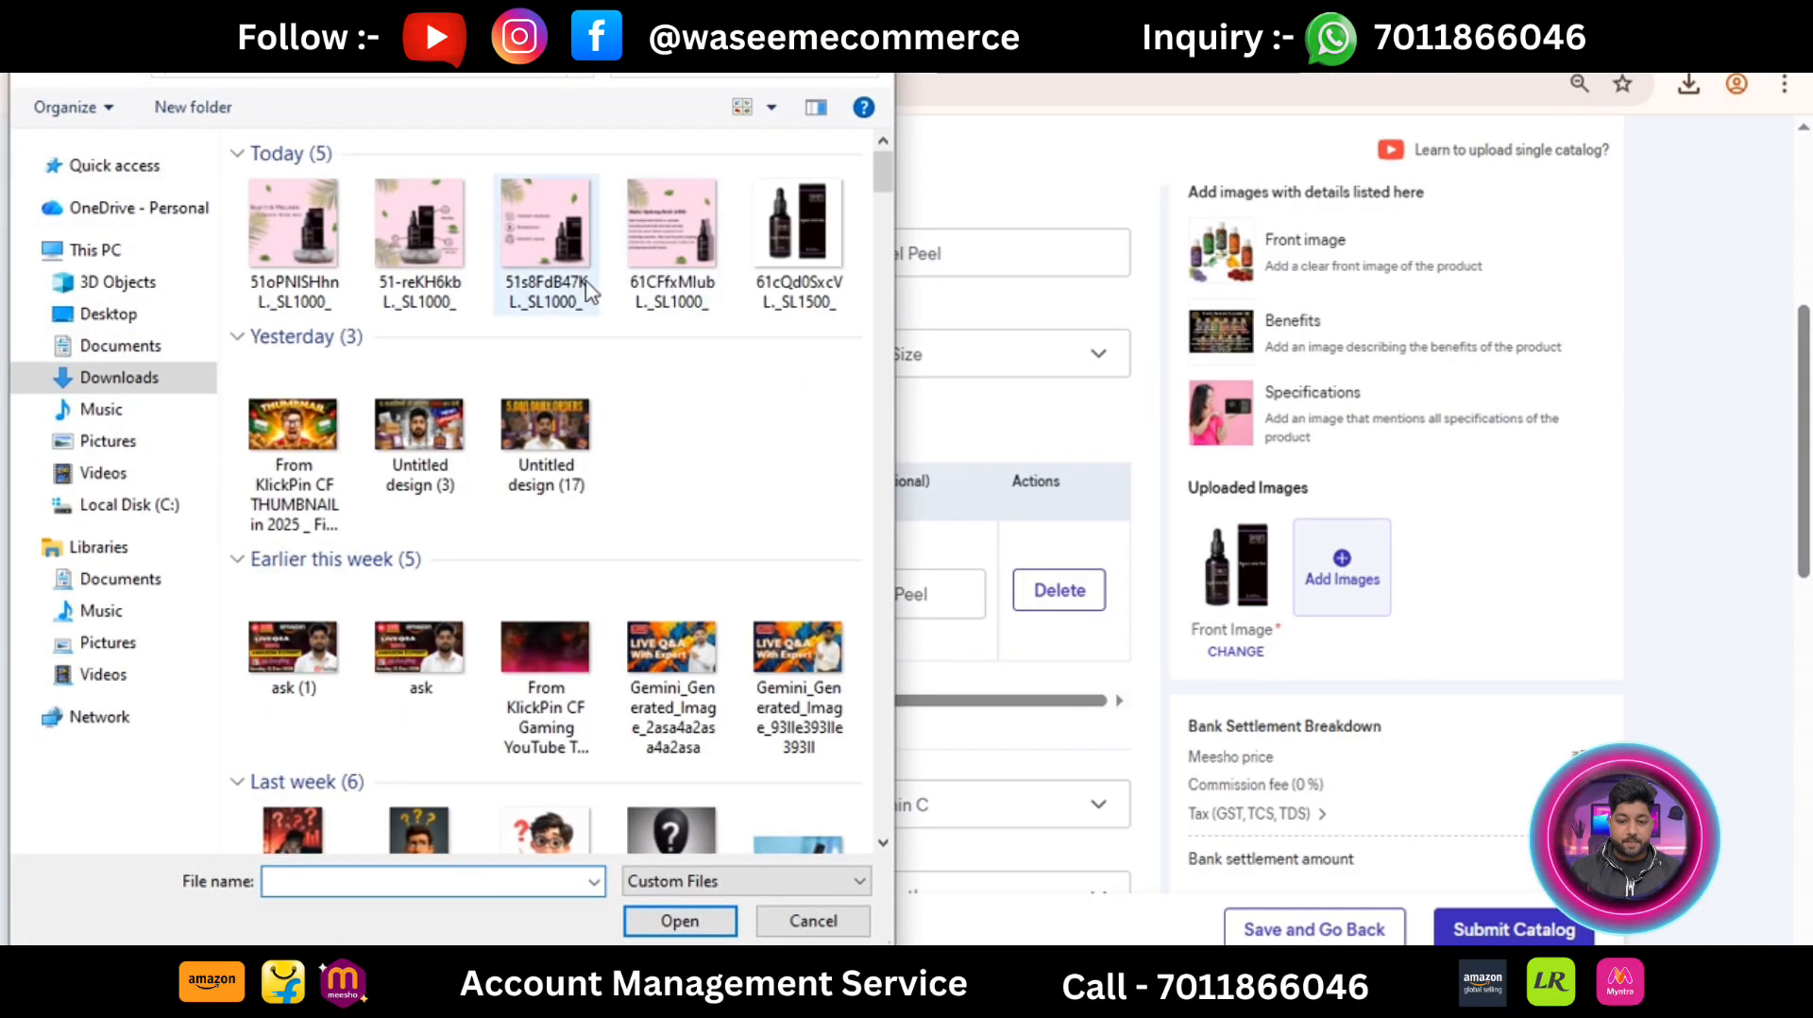
double_click(333, 219)
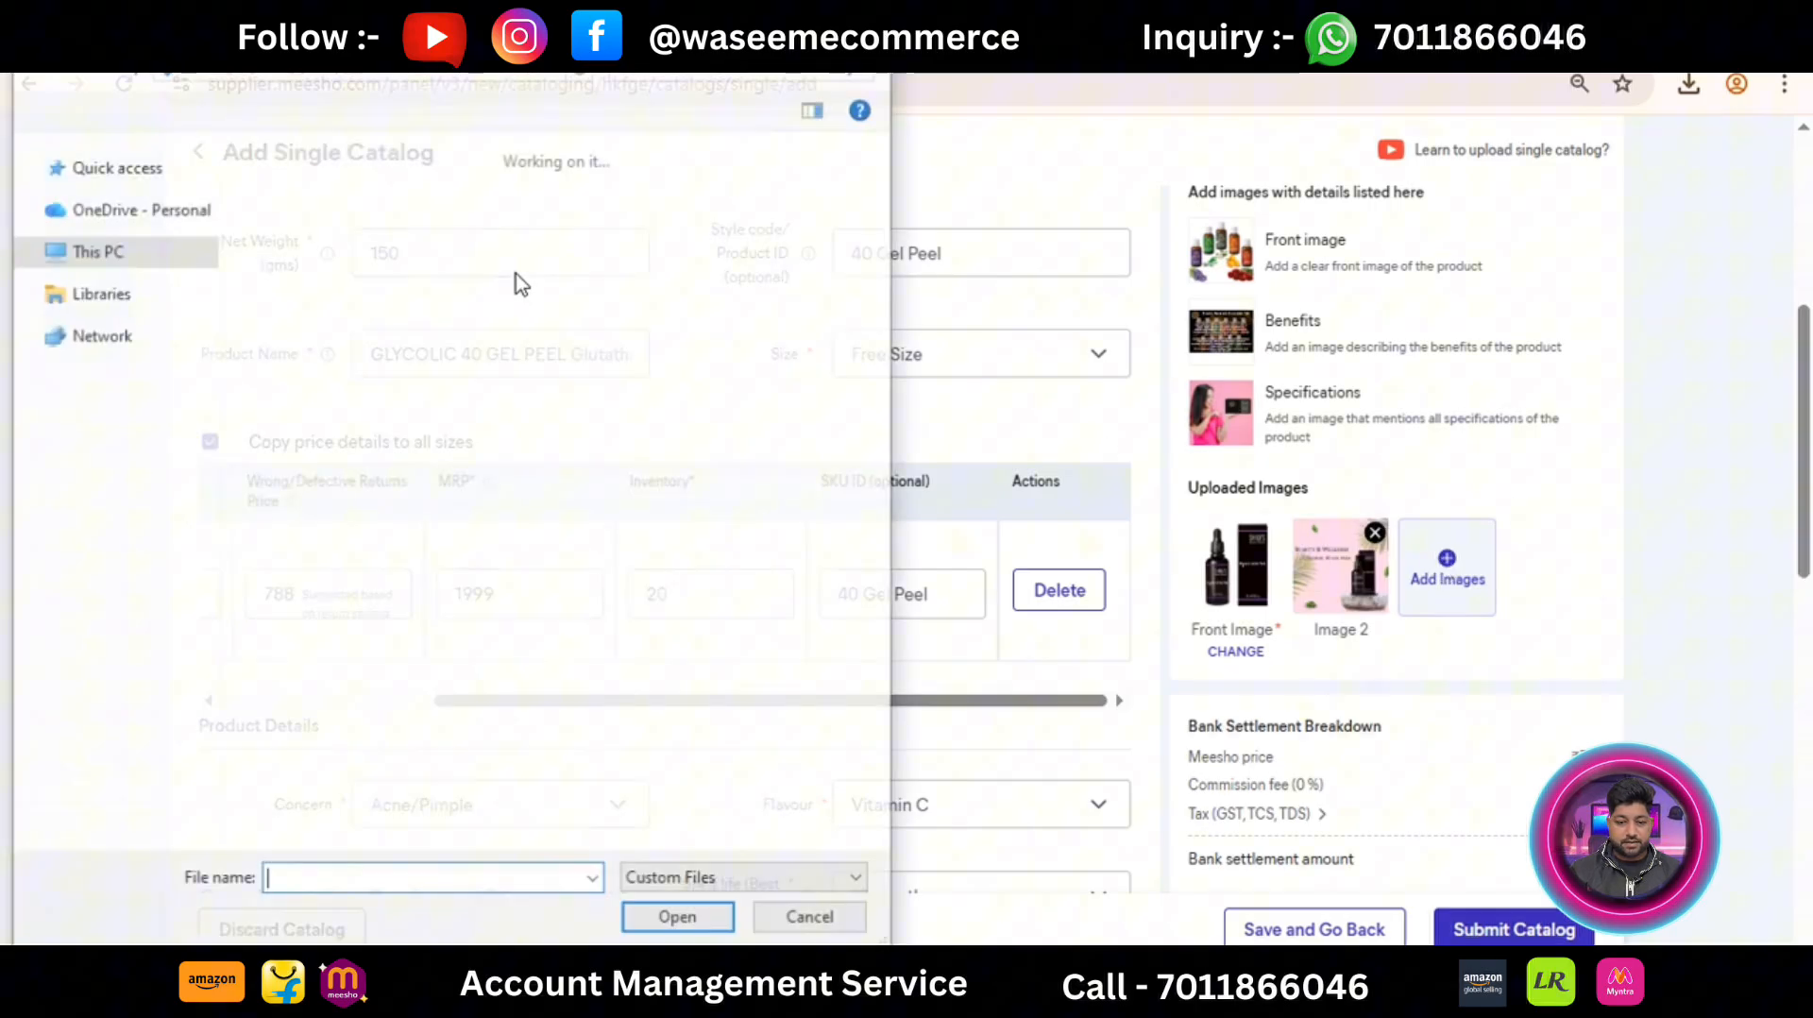
double_click(432, 255)
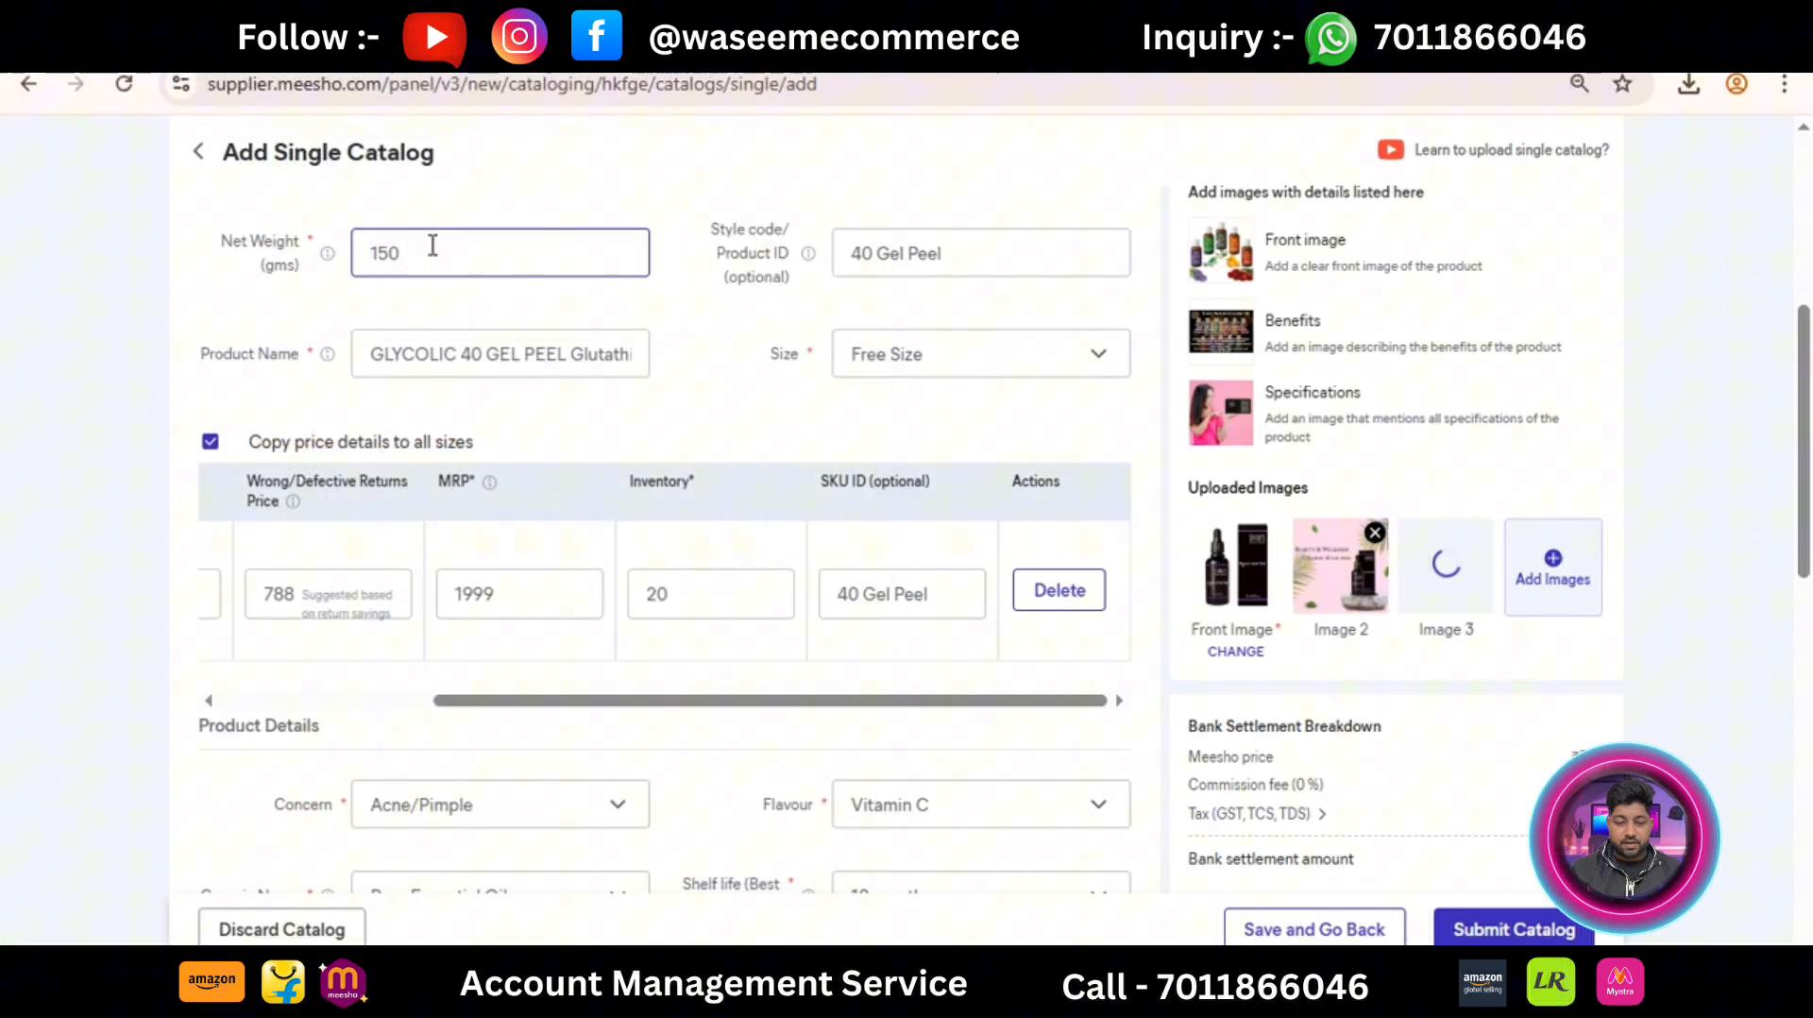
left_click(1530, 572)
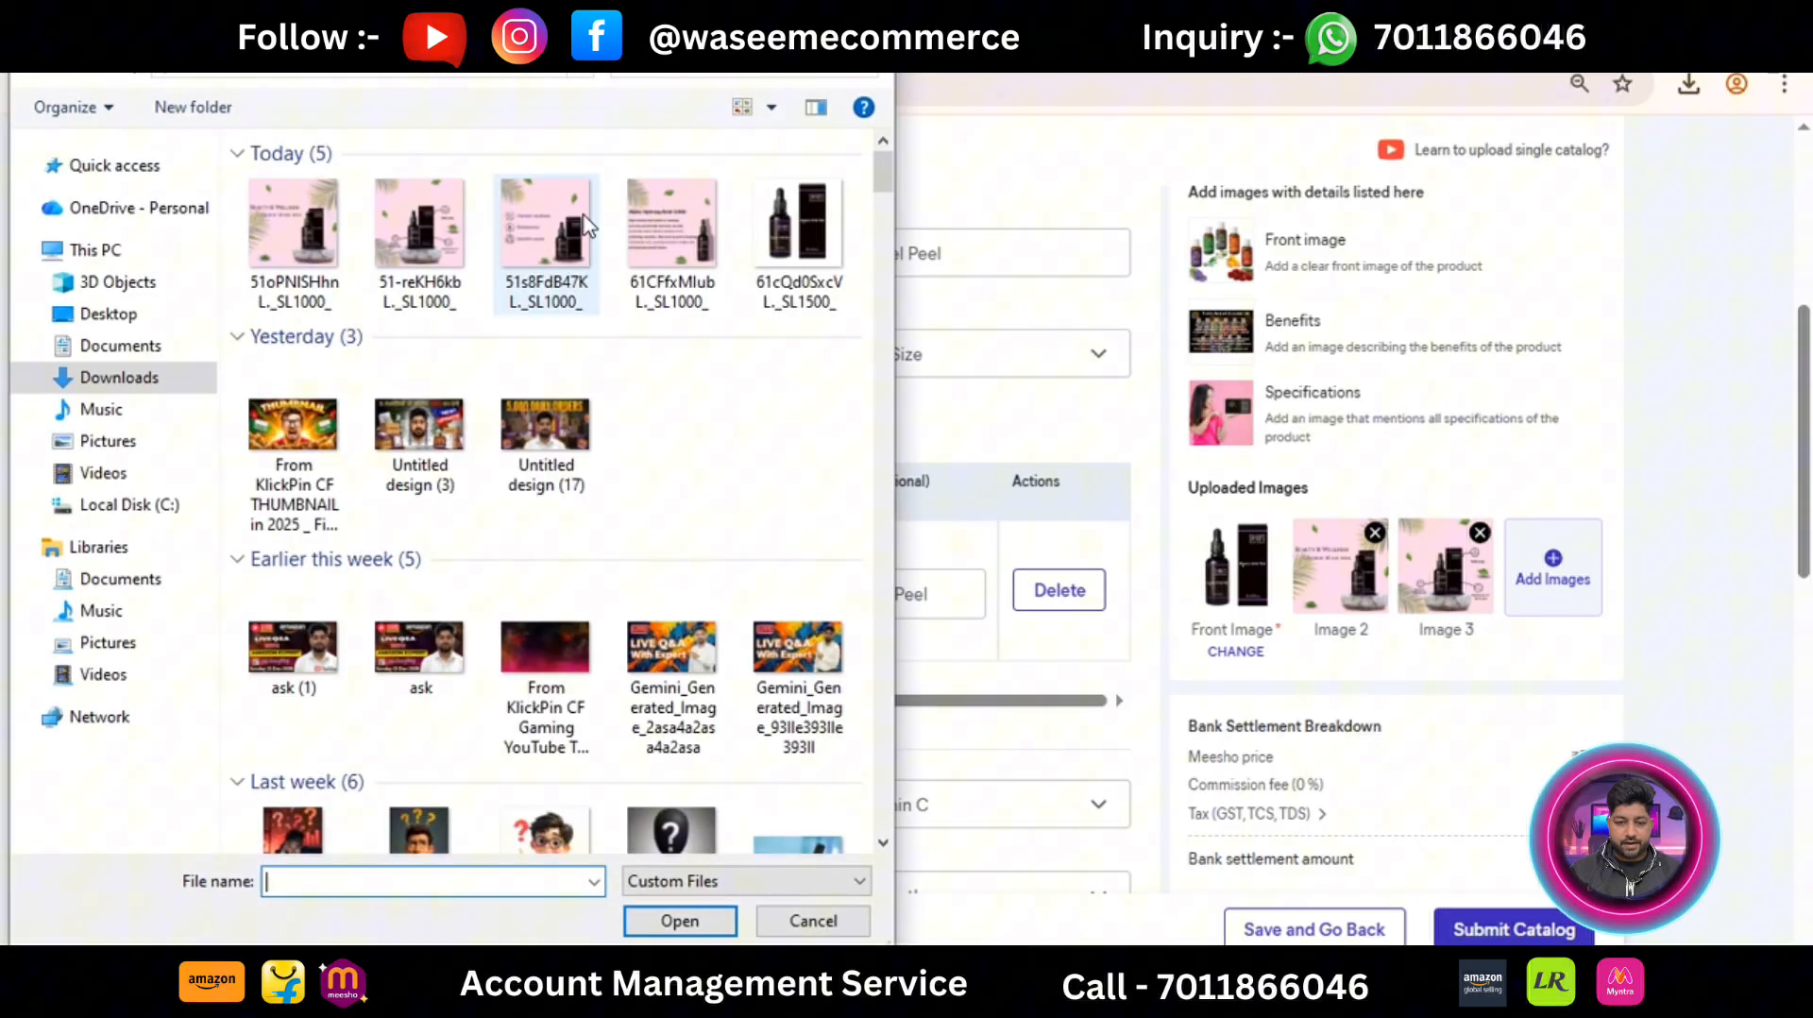
double_click(586, 224)
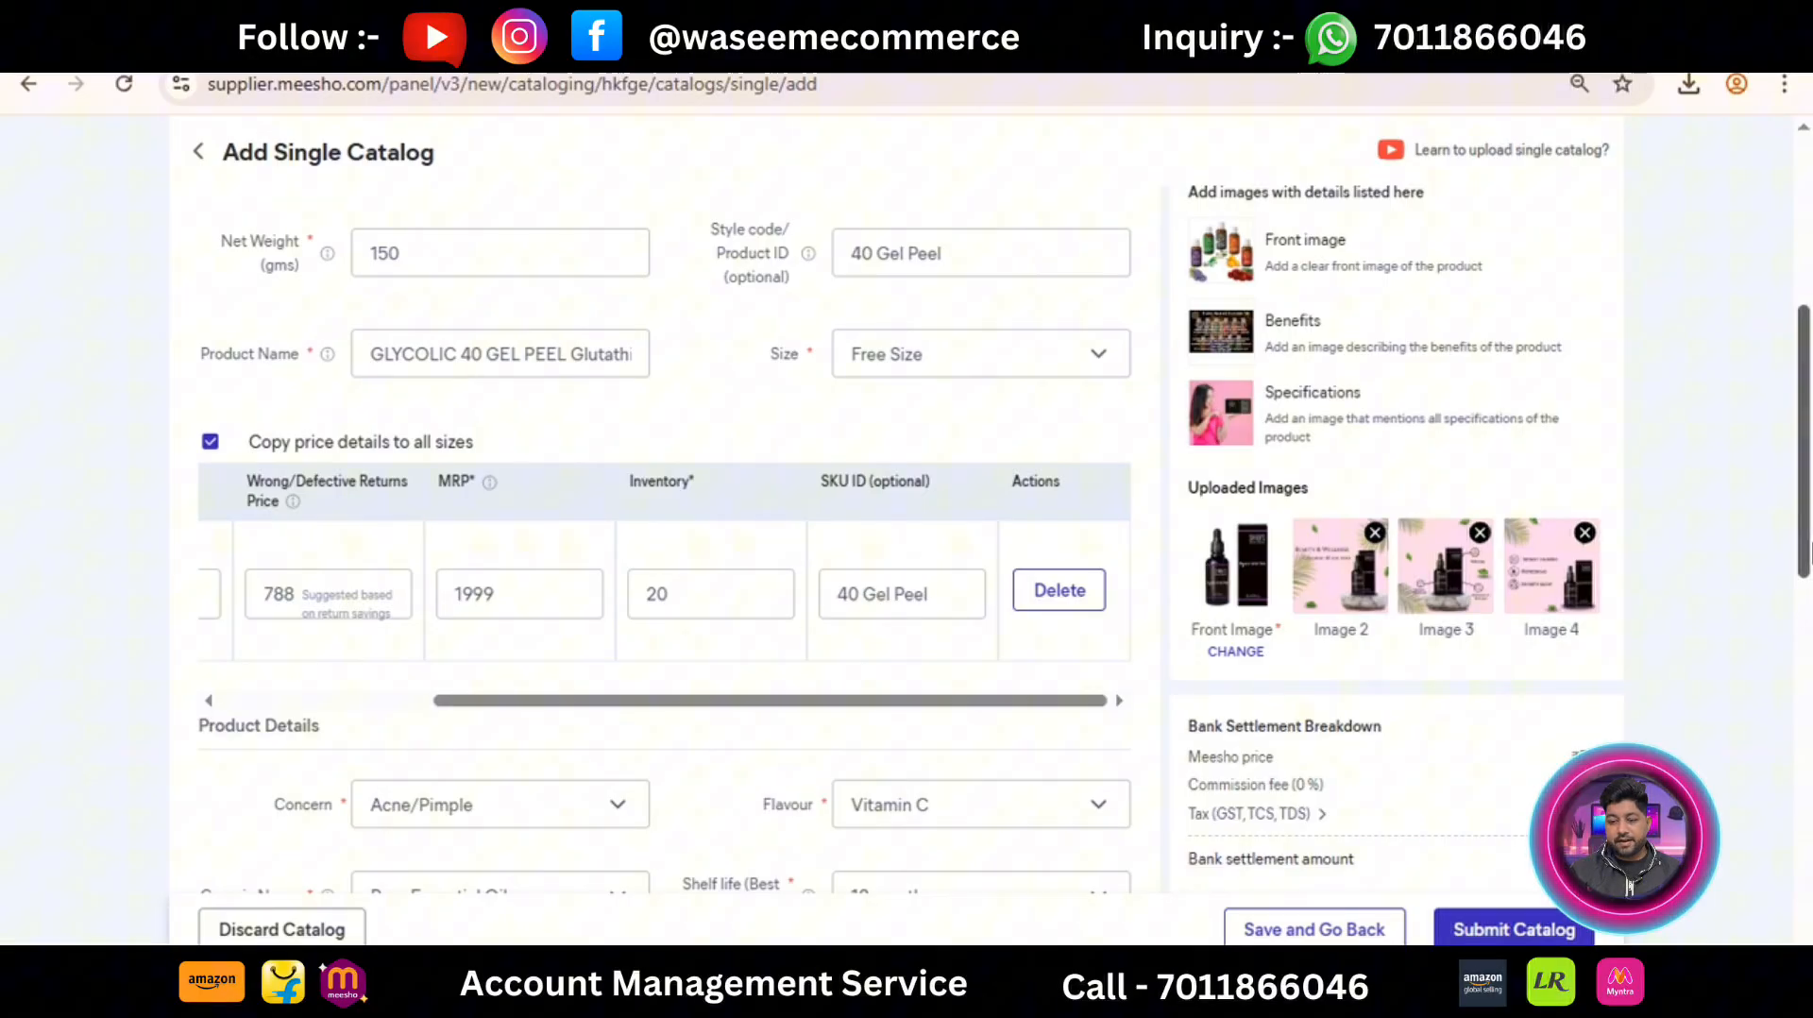
Step: Submit the completed catalog after checking over its product details
left_click_drag(1808, 548, 1808, 565)
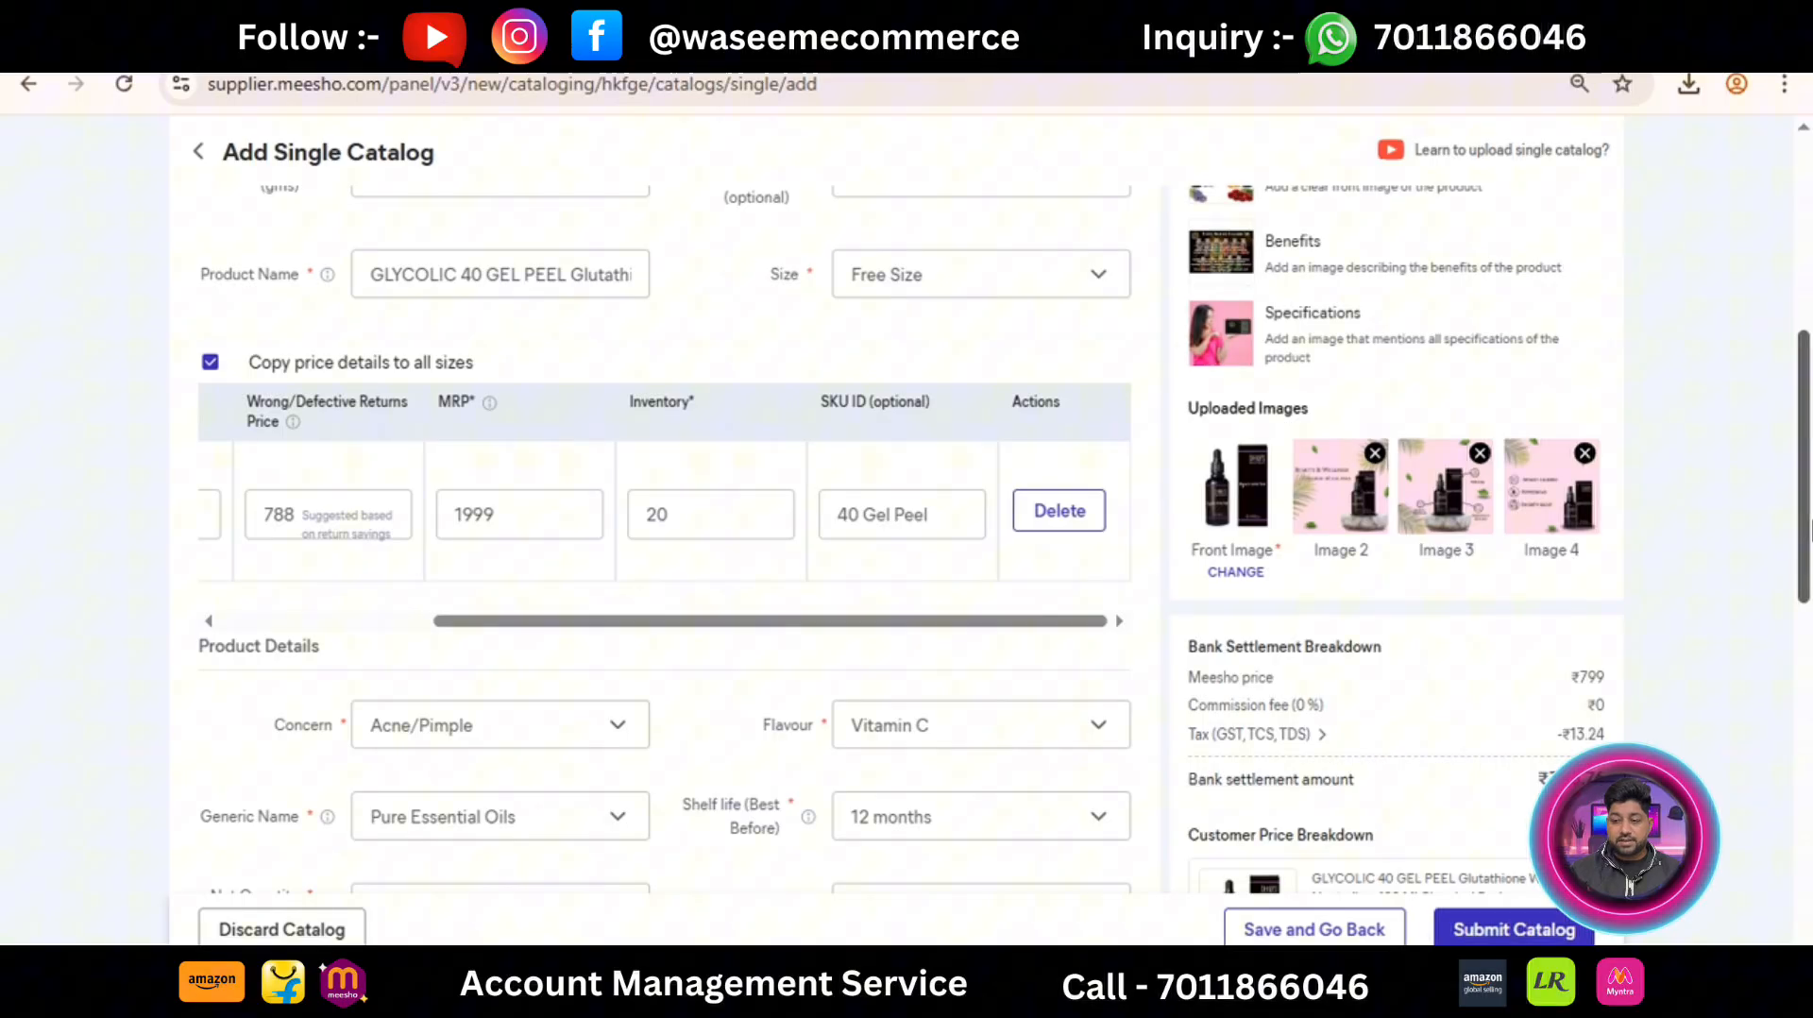
scroll(1809, 564, "down", 3)
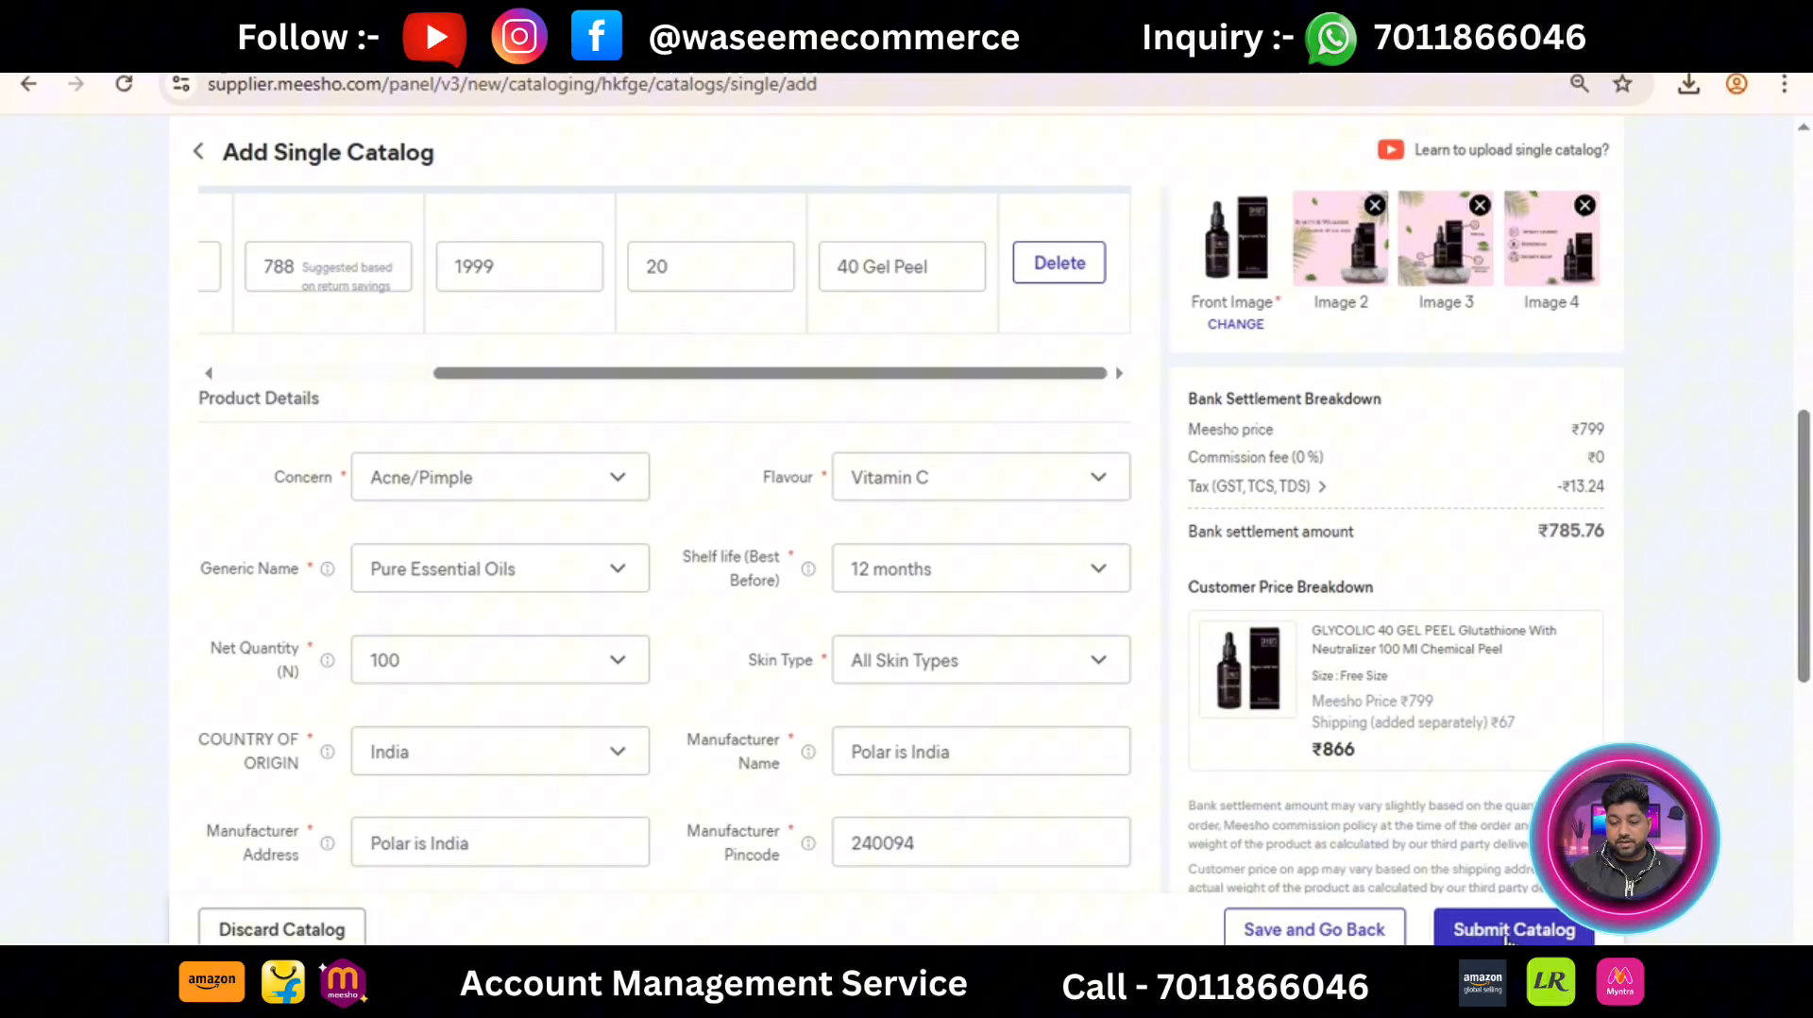
left_click(1502, 935)
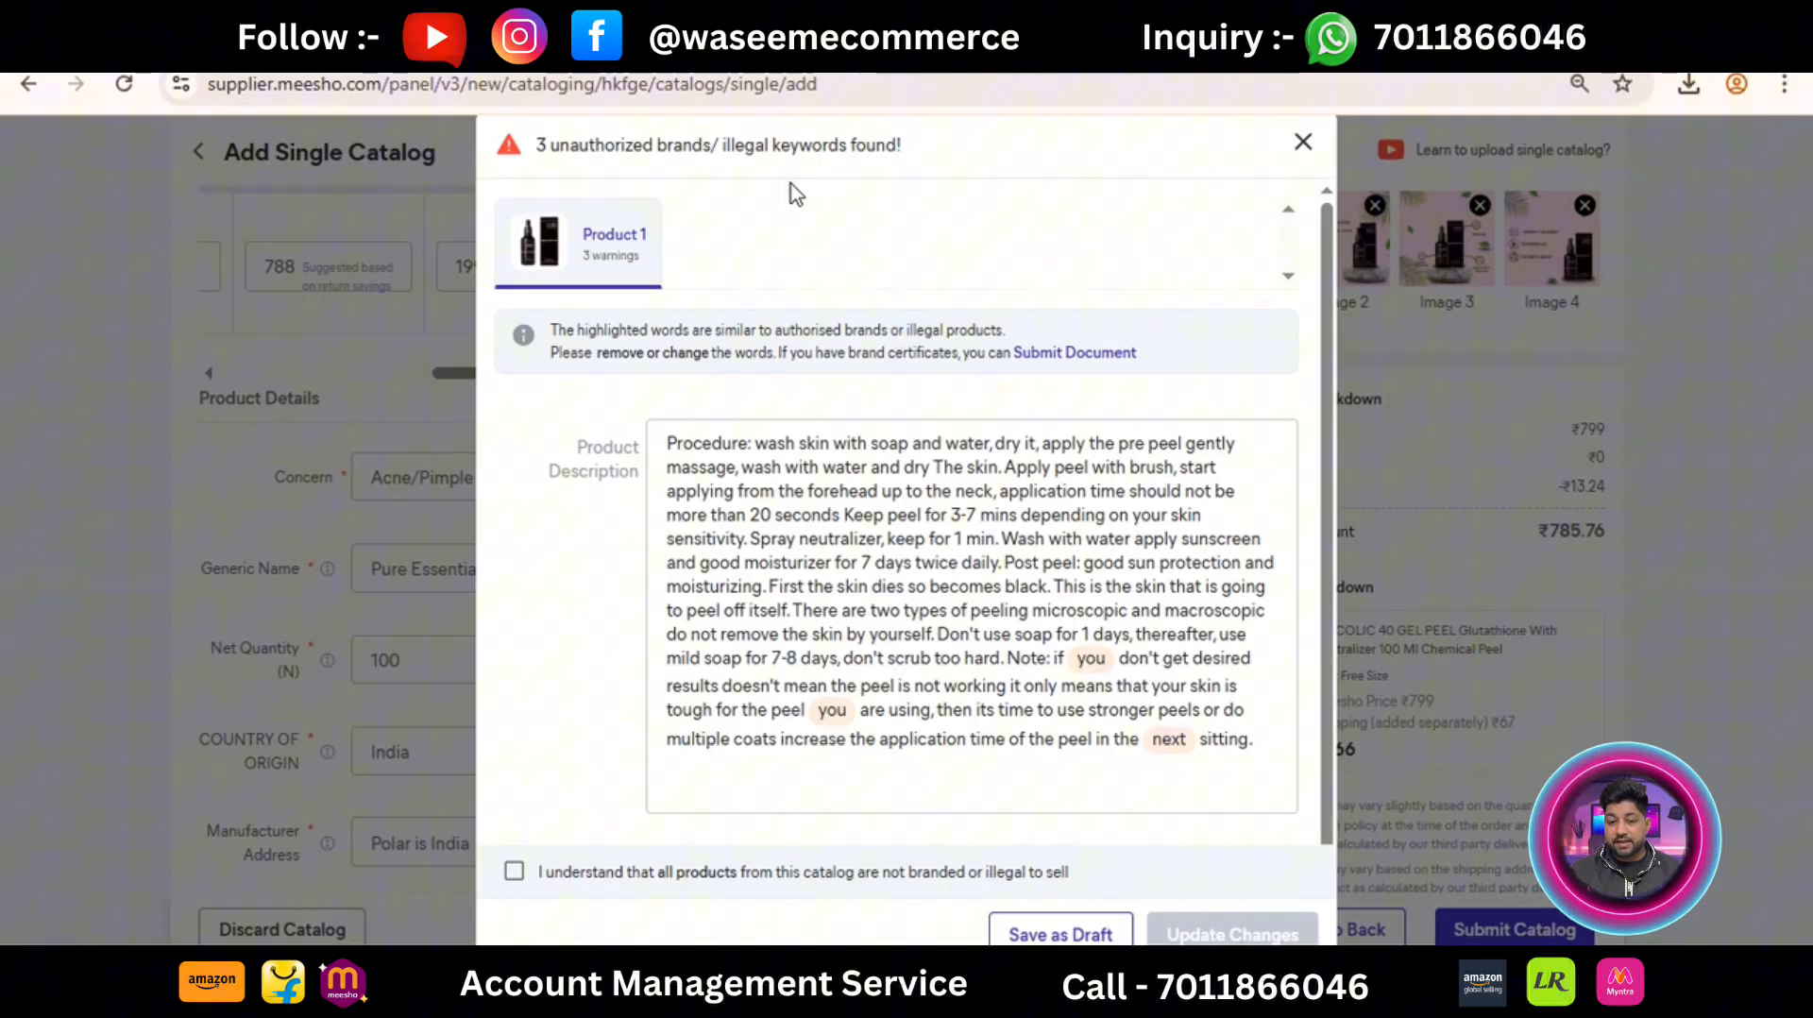
Step: Remove both flagged occurrences of "you" from the product description and dismiss the brand hint
left_click(1089, 662)
double_click(1090, 660)
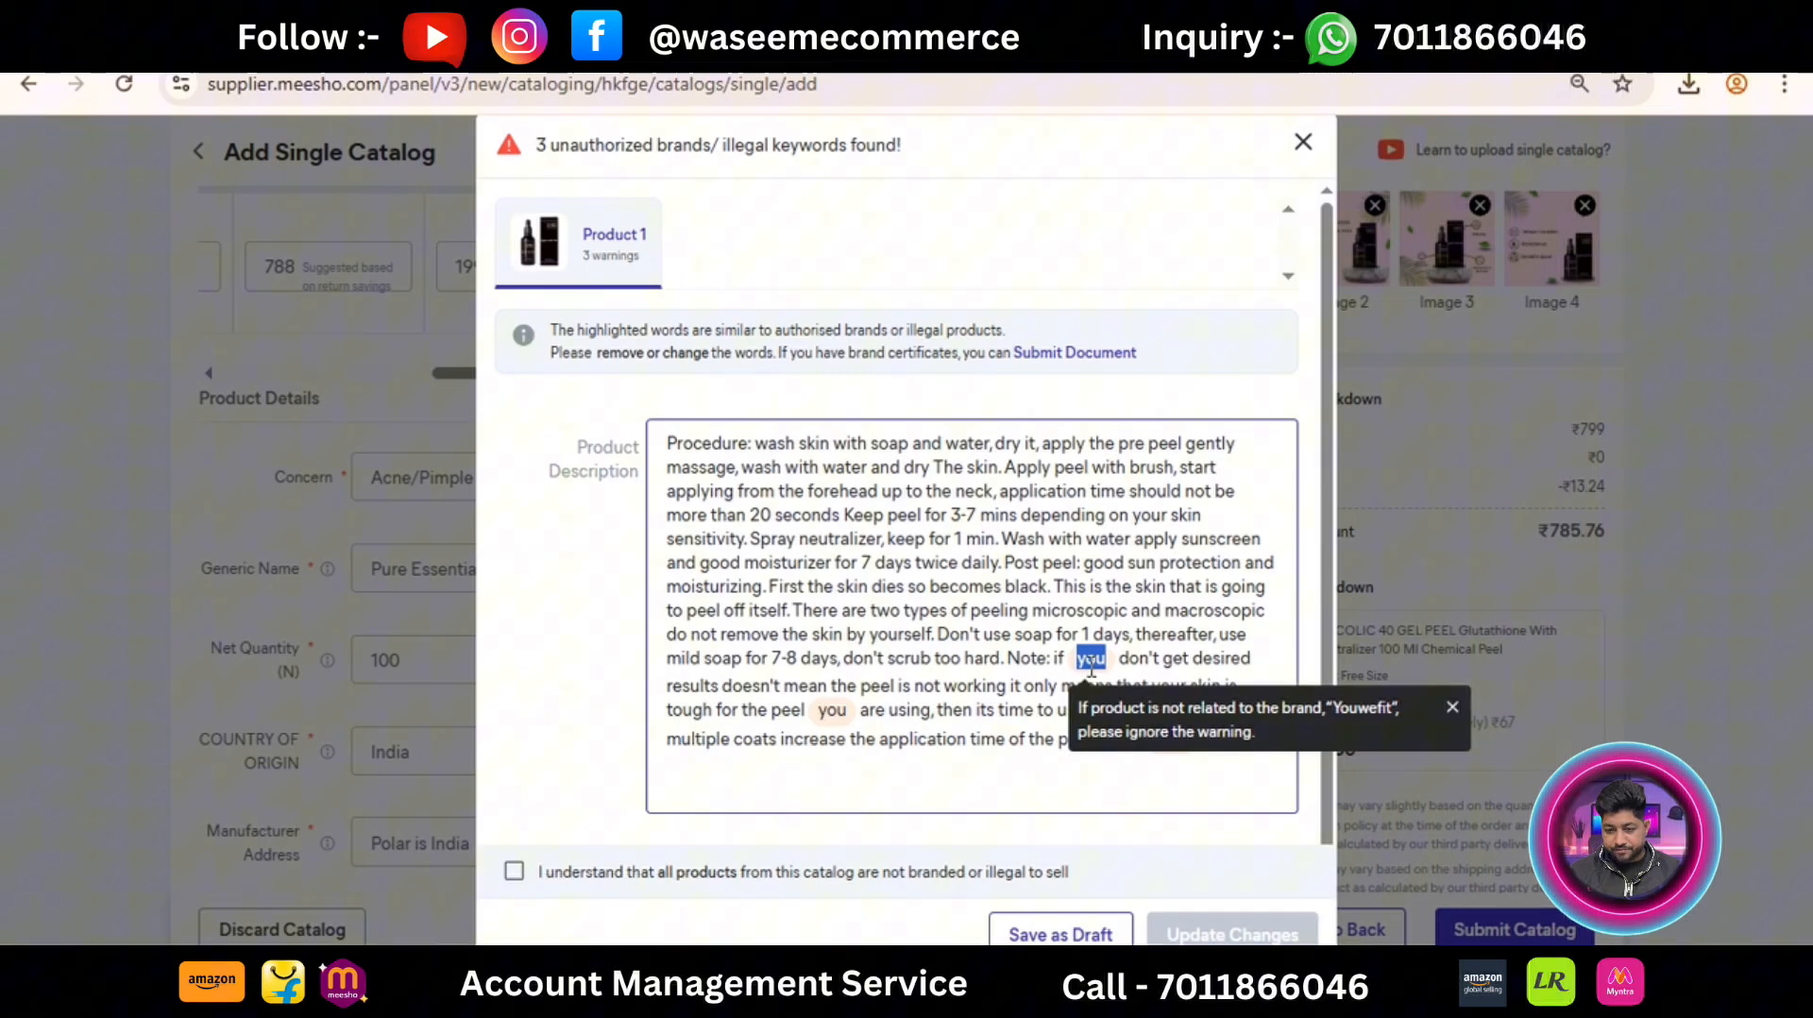
key("BackSpace")
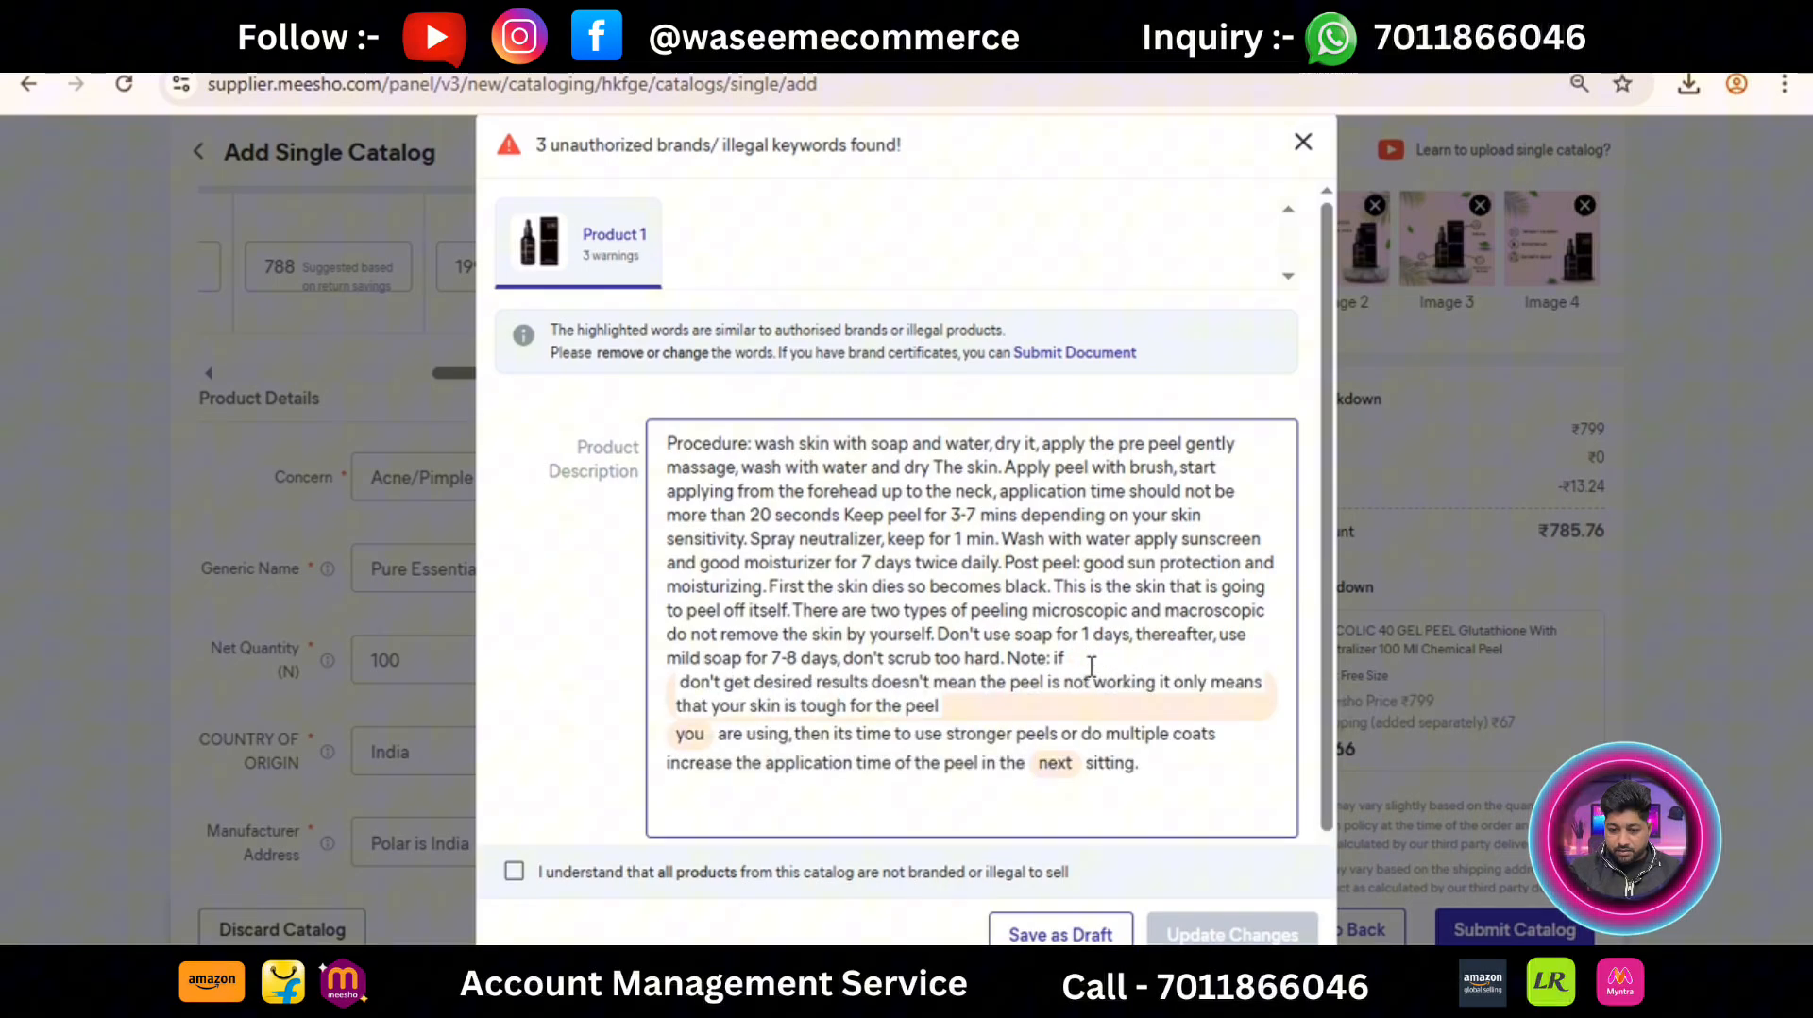
double_click(688, 734)
key("BackSpace")
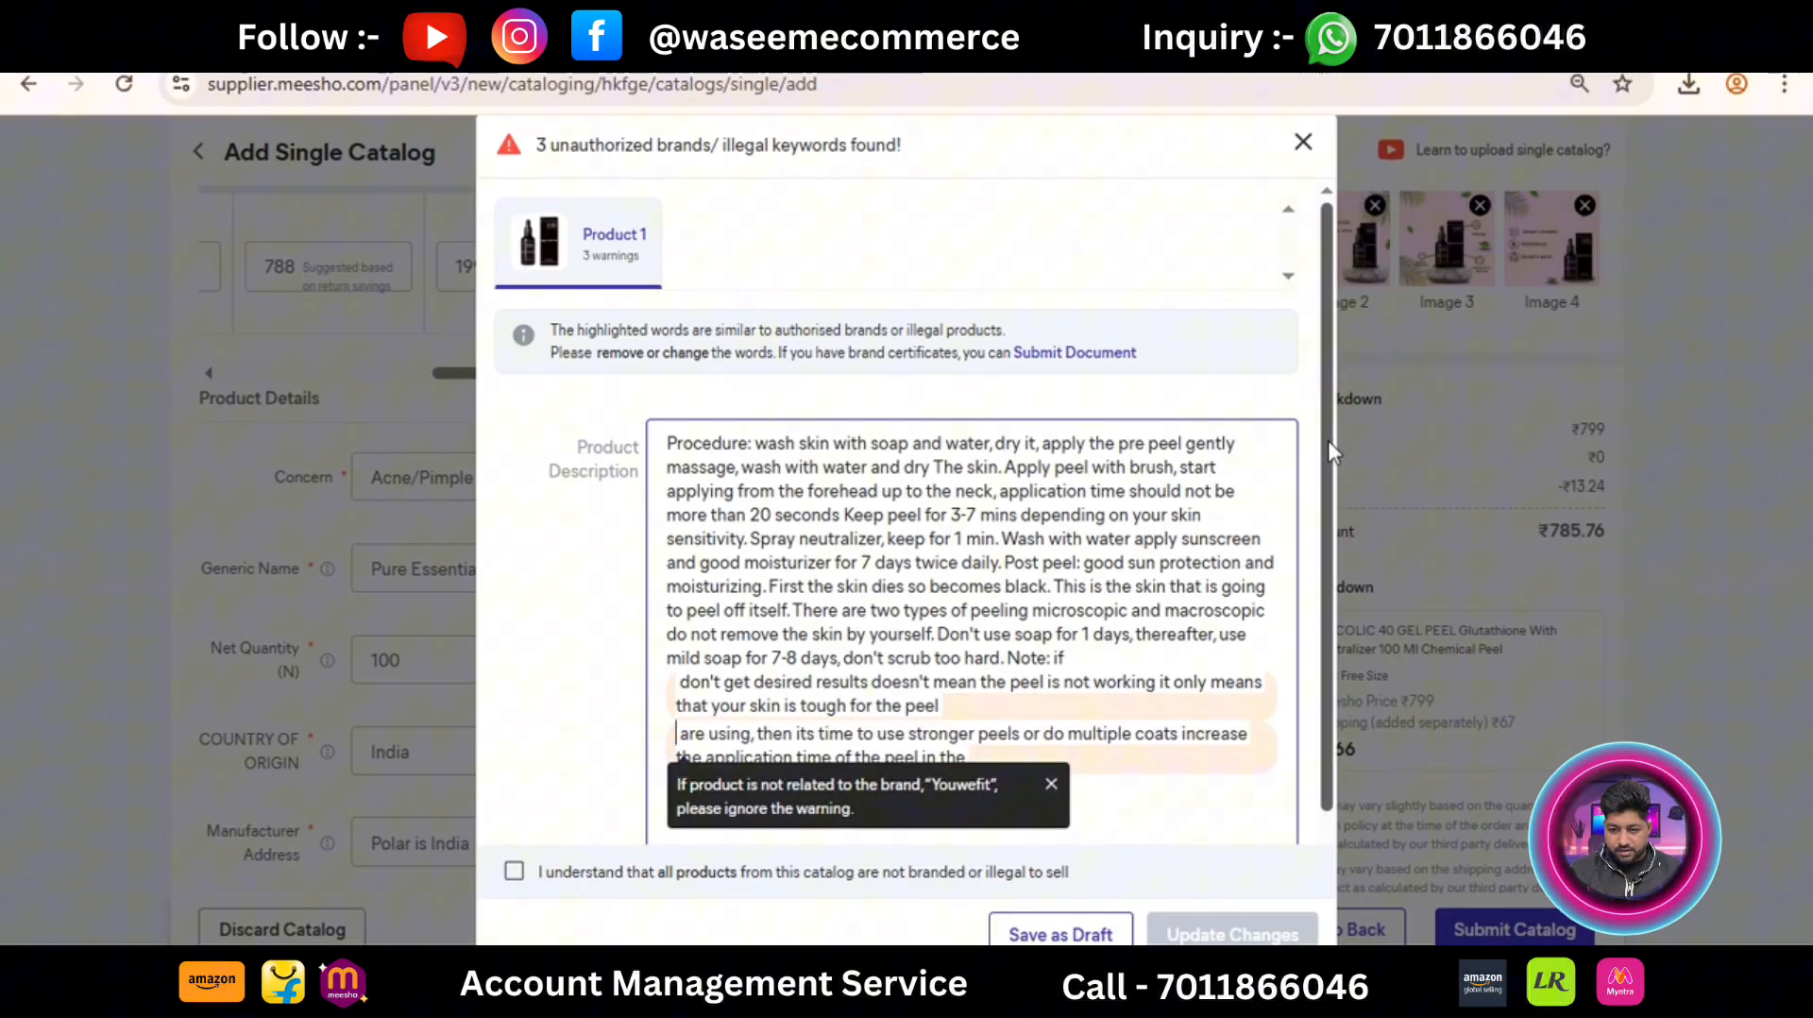
scroll(1336, 552, "down", 1)
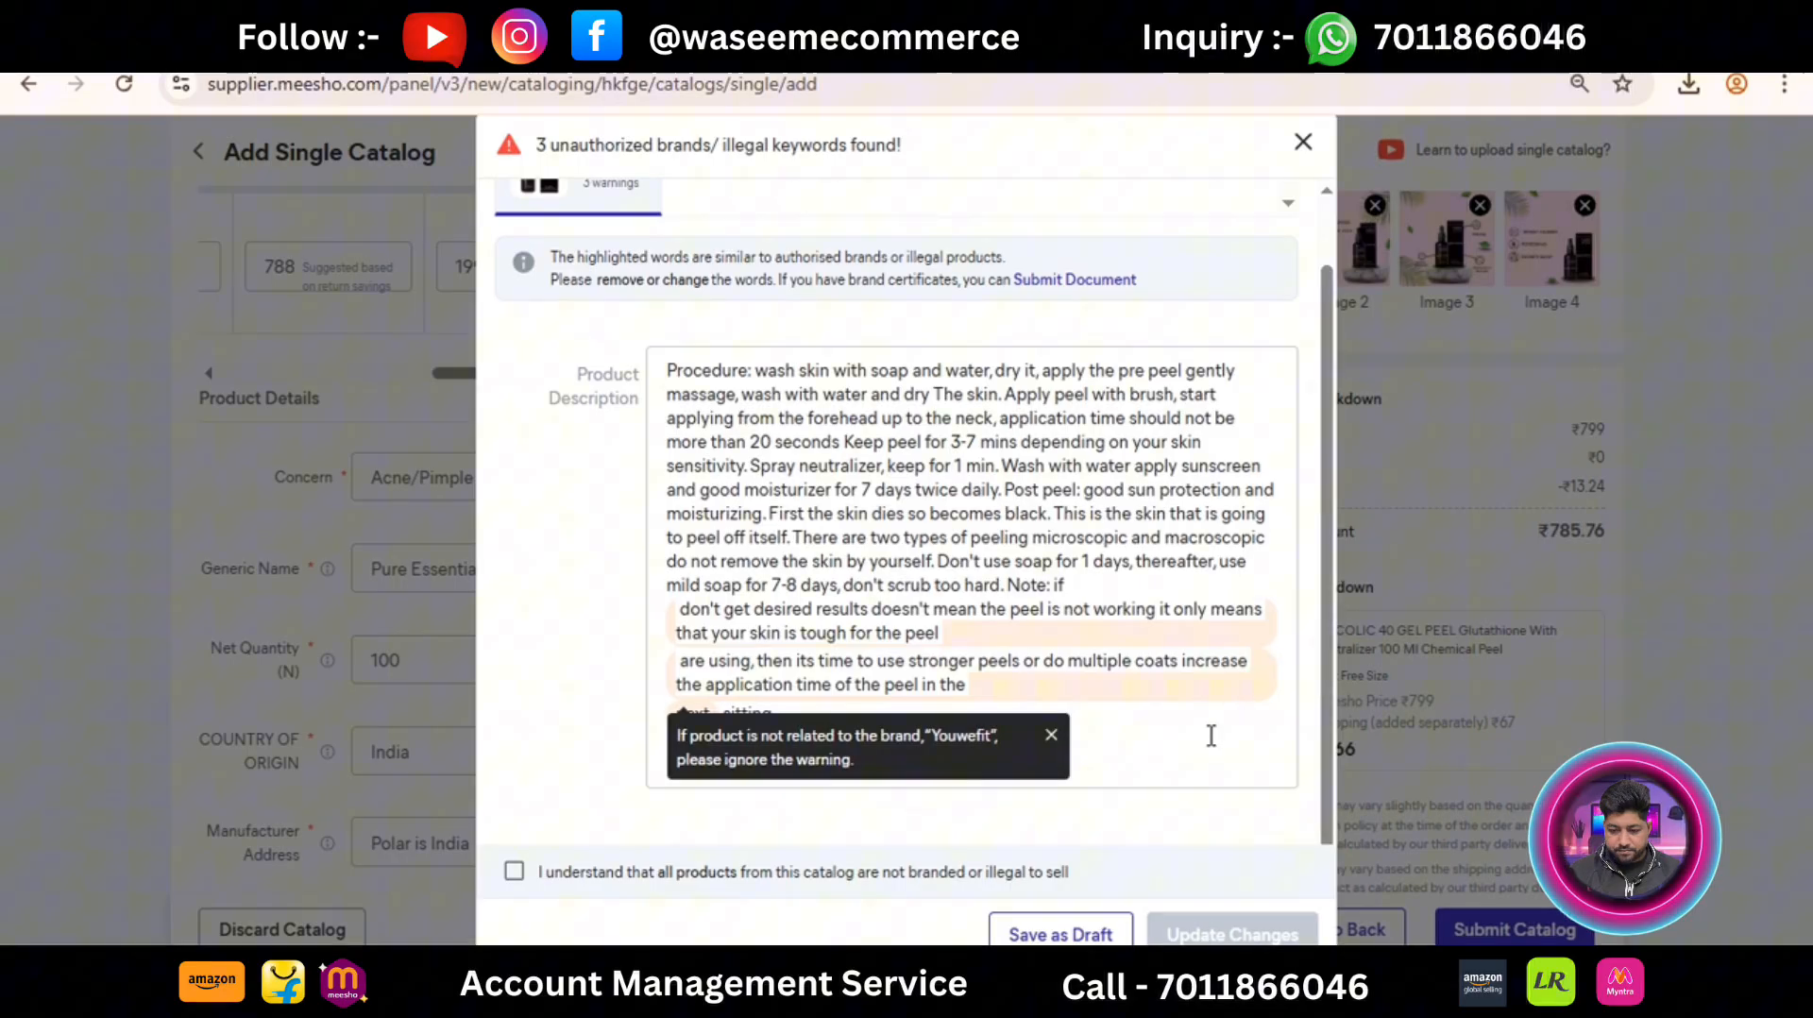
left_click(1072, 768)
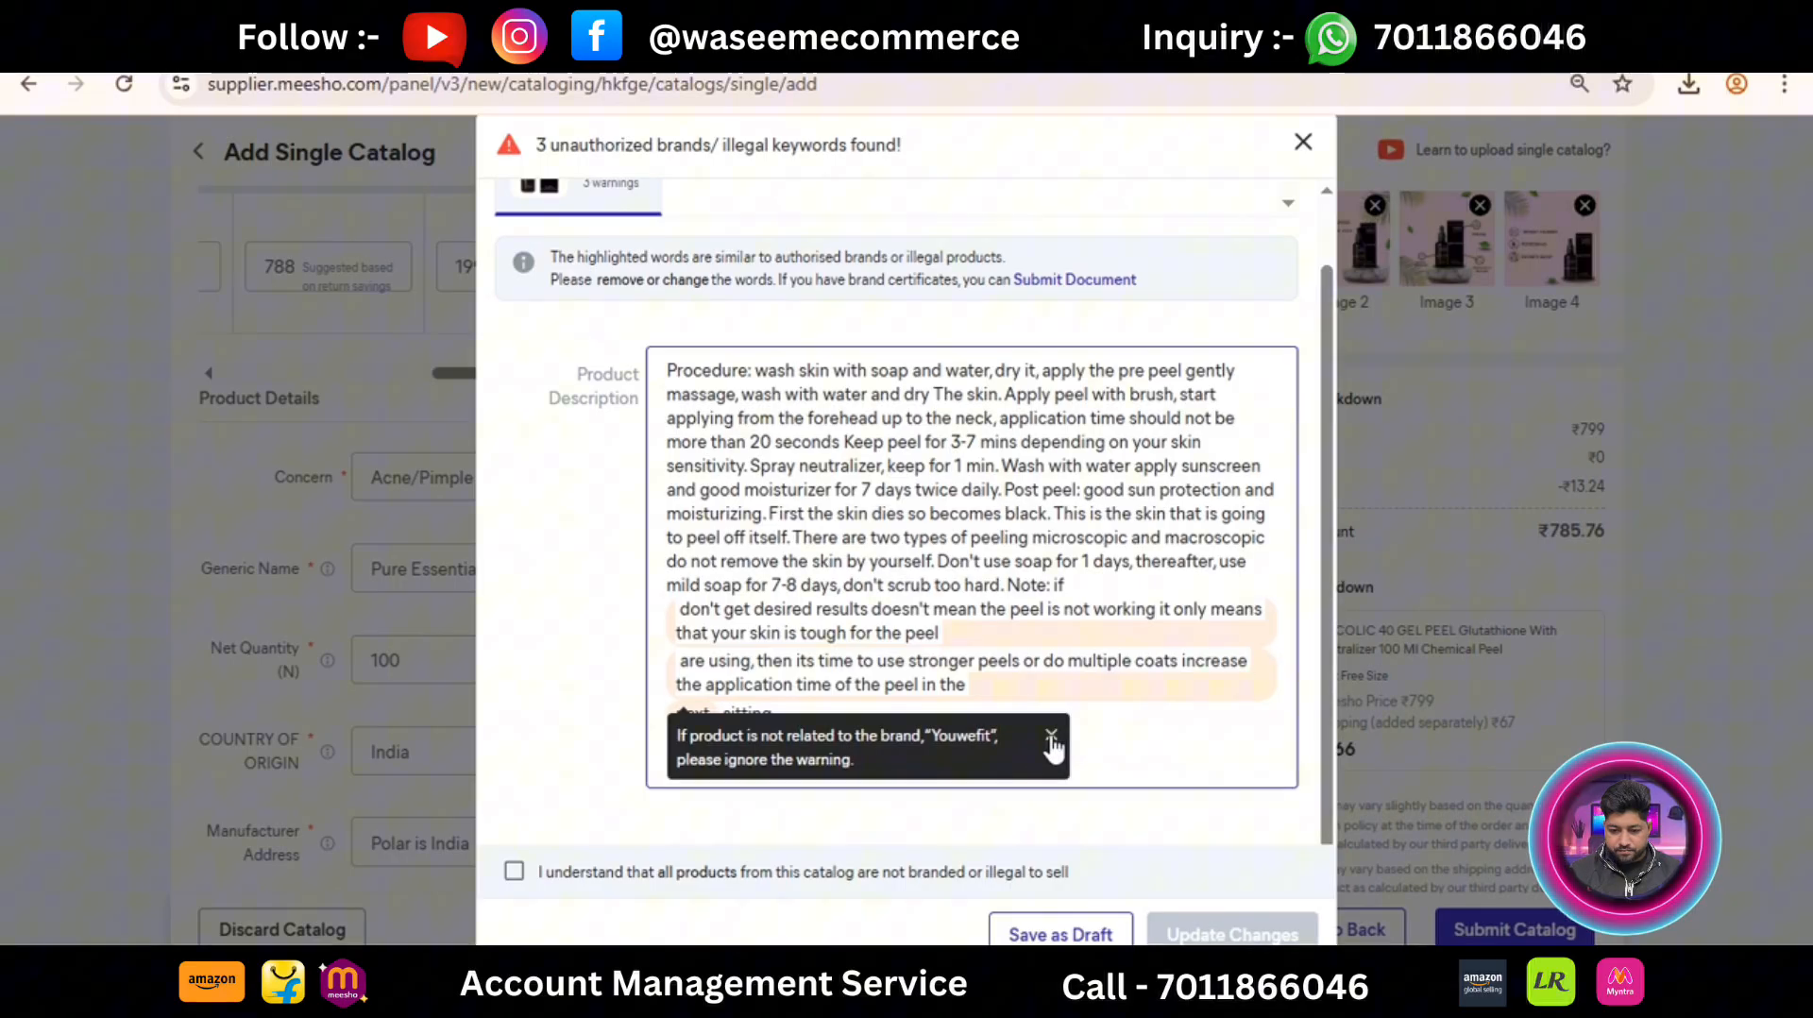
left_click(1051, 737)
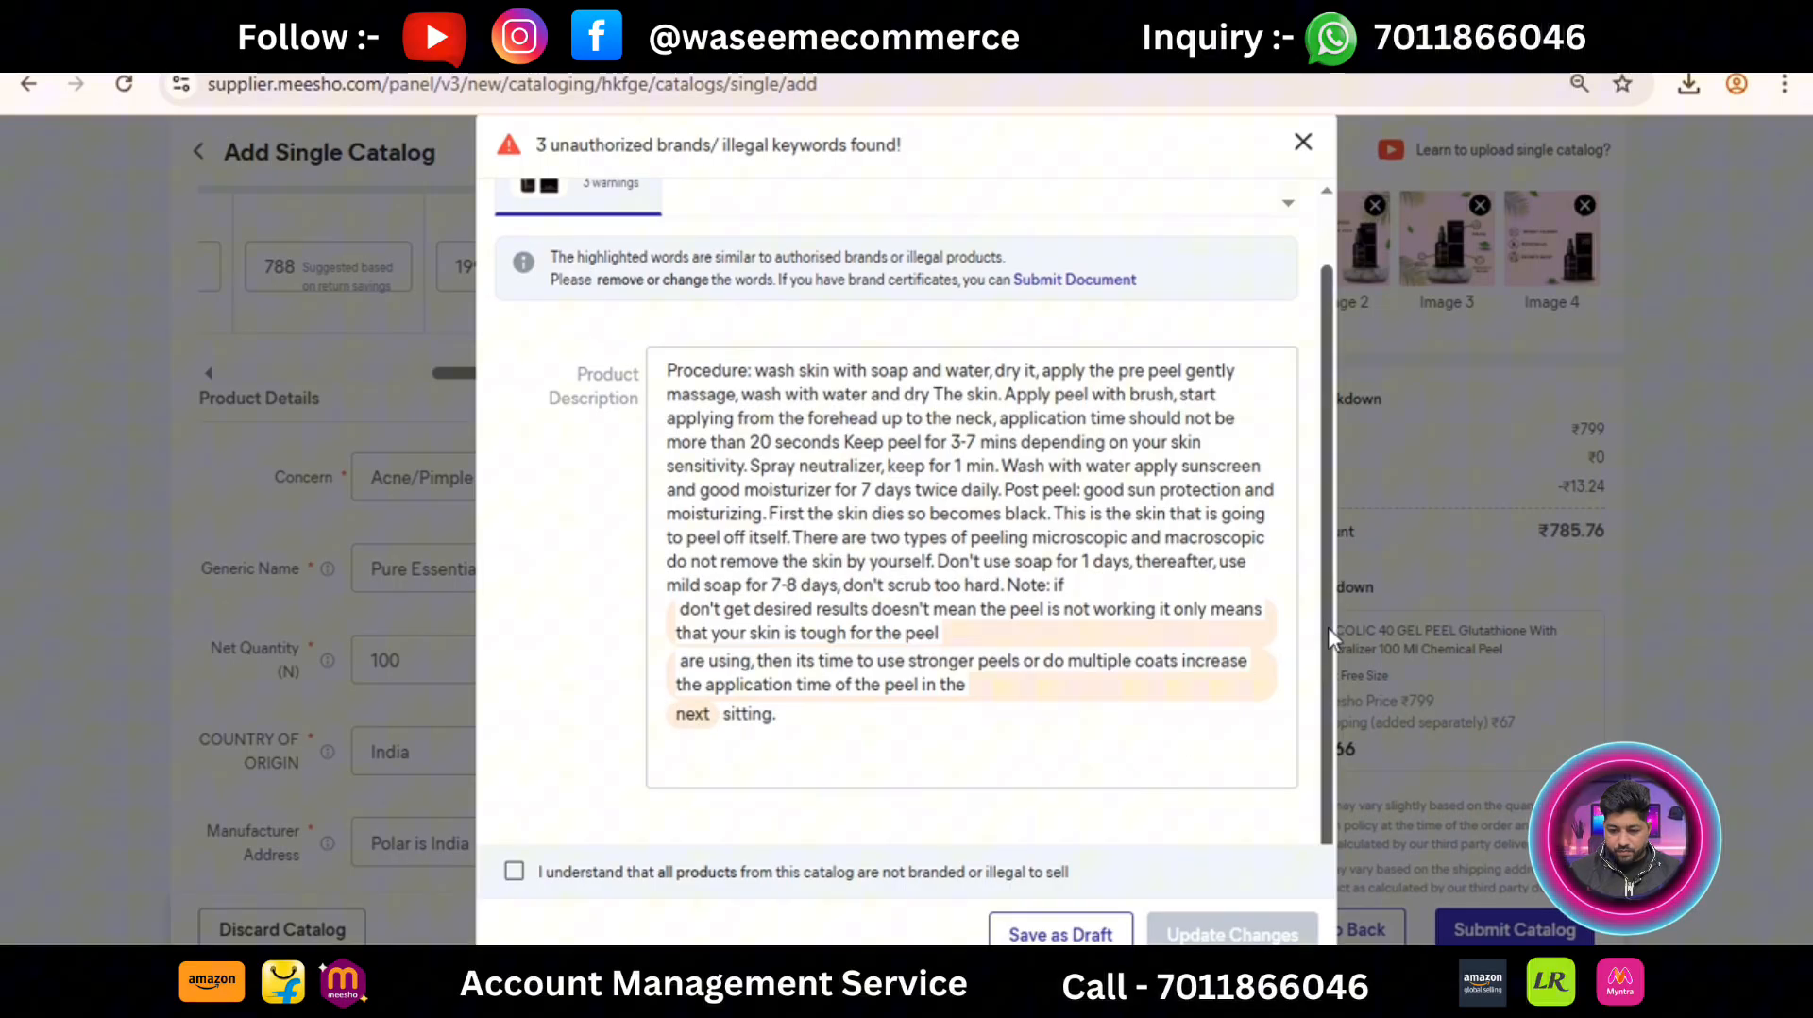
left_click_drag(1327, 628, 1330, 360)
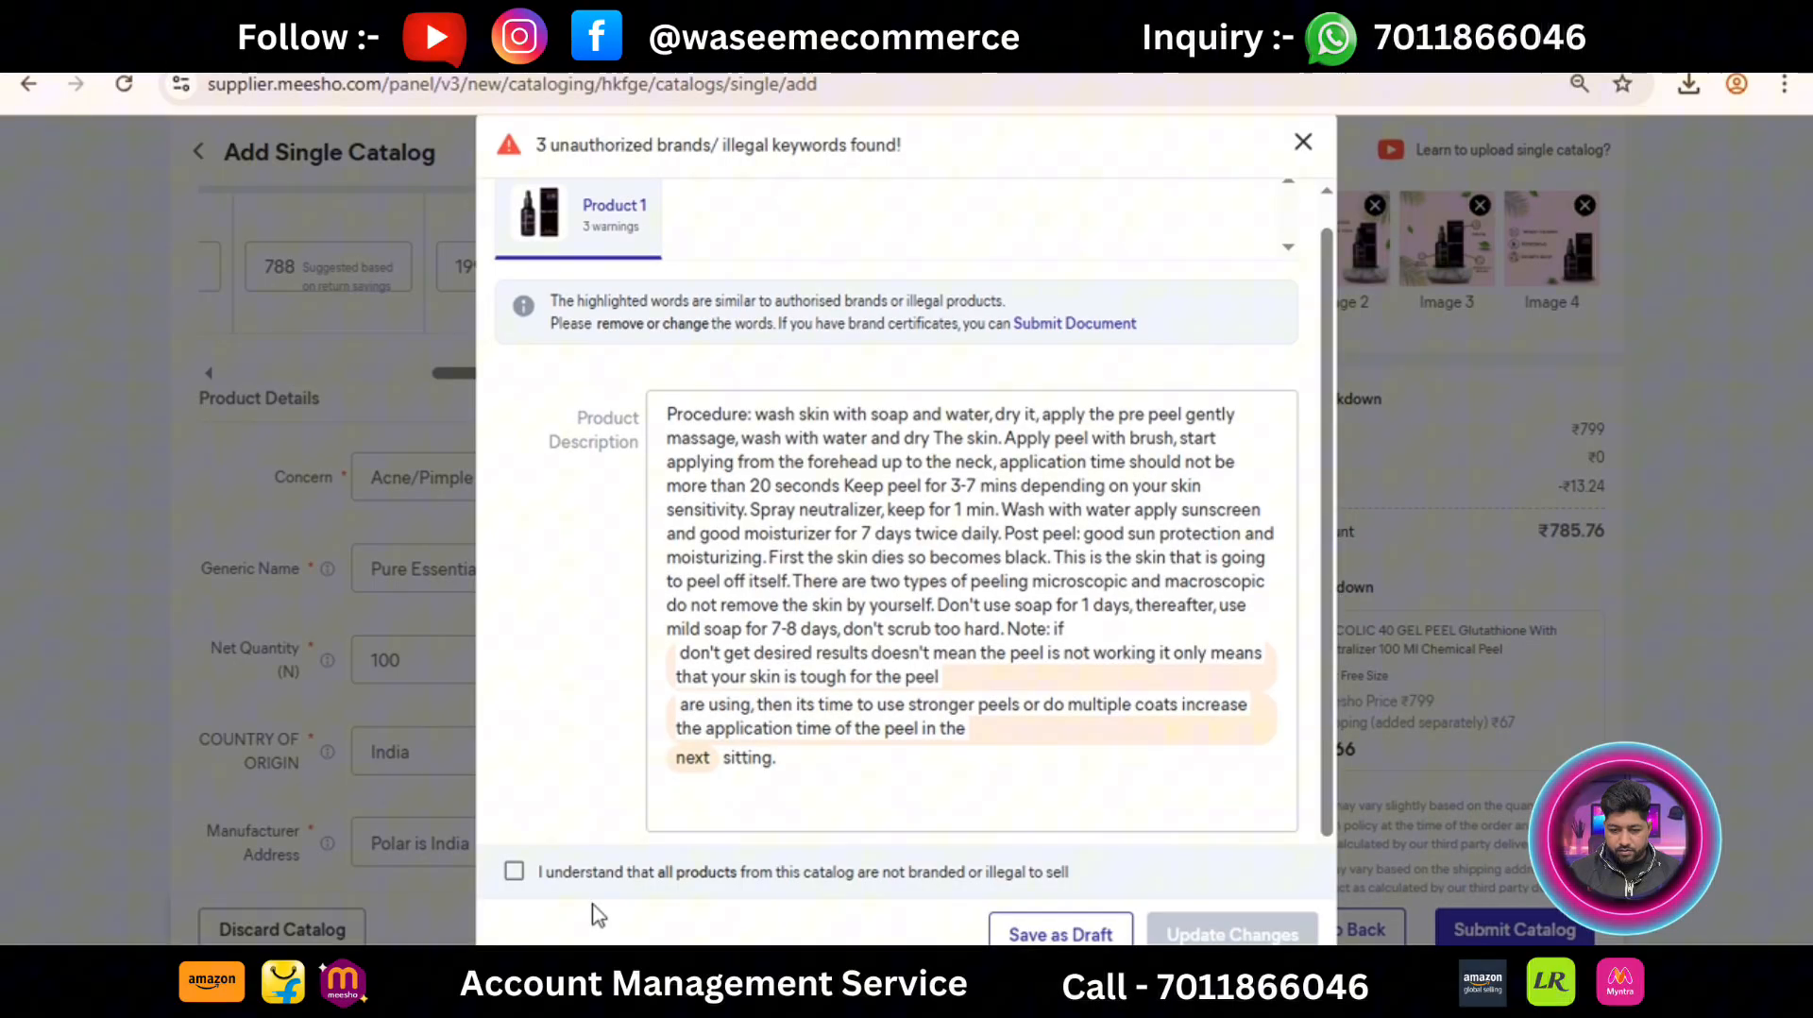
Step: Declare that all products are not branded or illegal to sell, update the changes, and proceed with submission for quality check
left_click(515, 872)
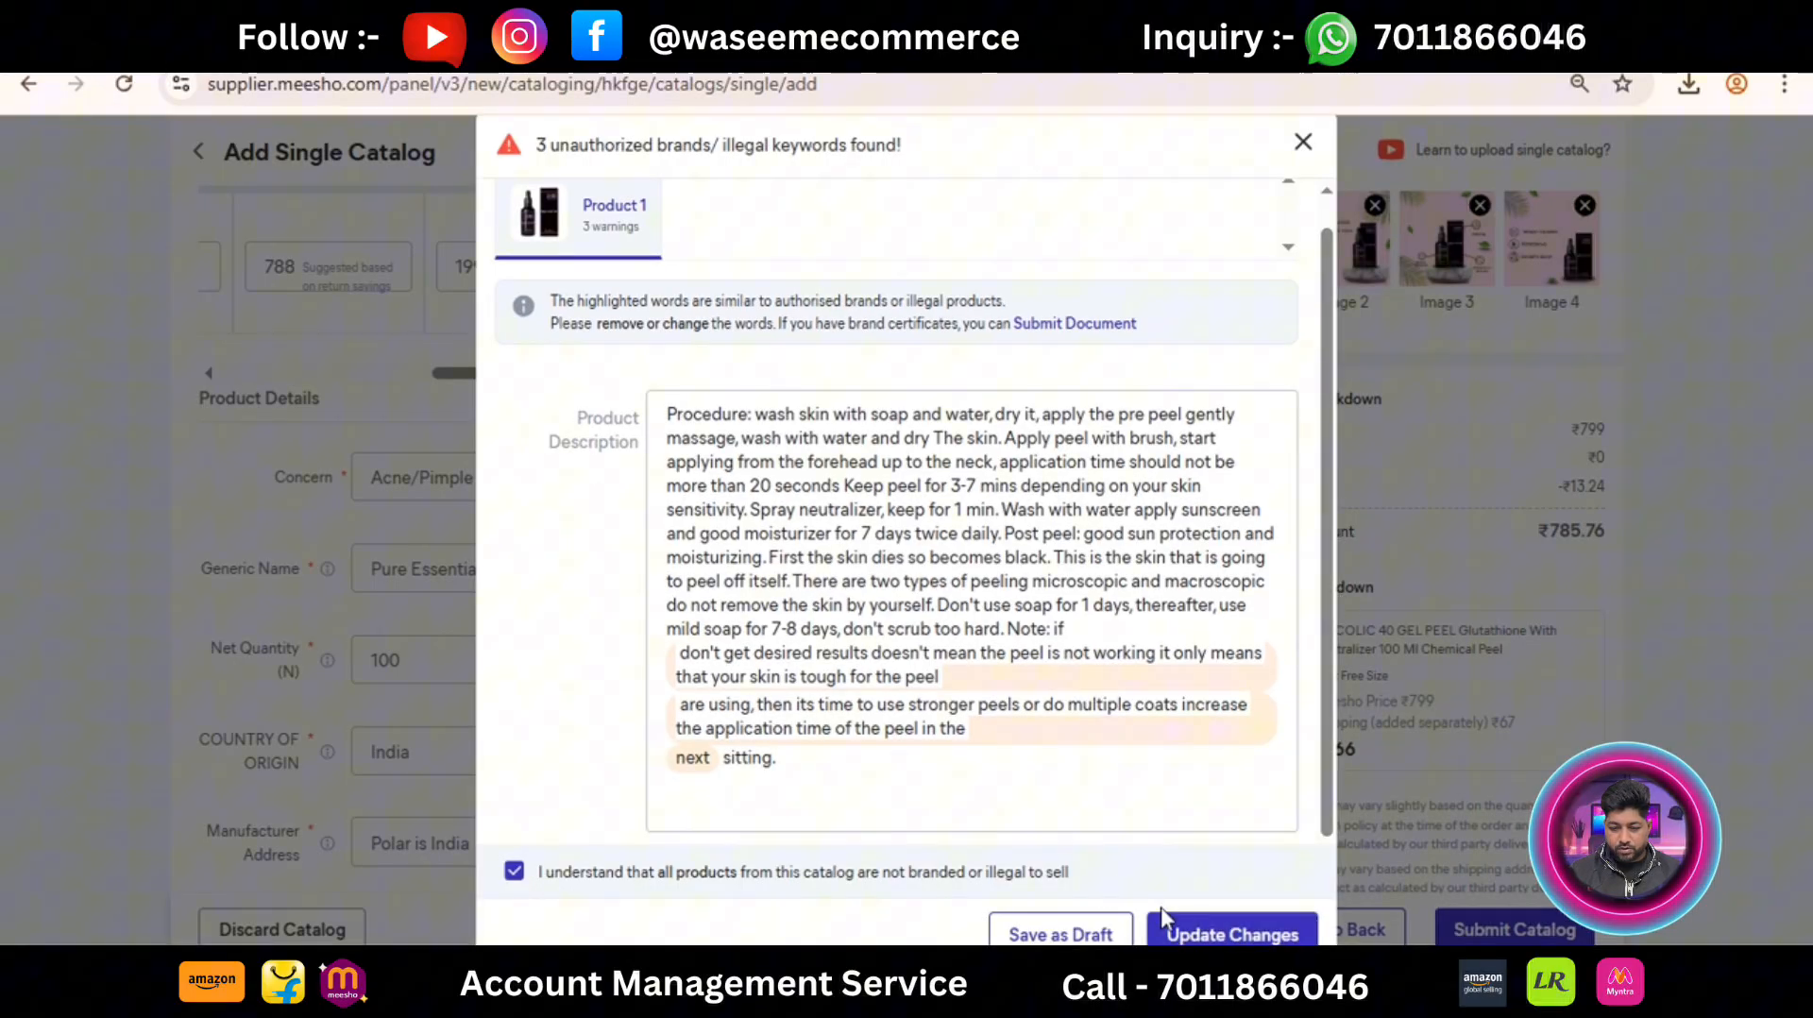
left_click(1308, 931)
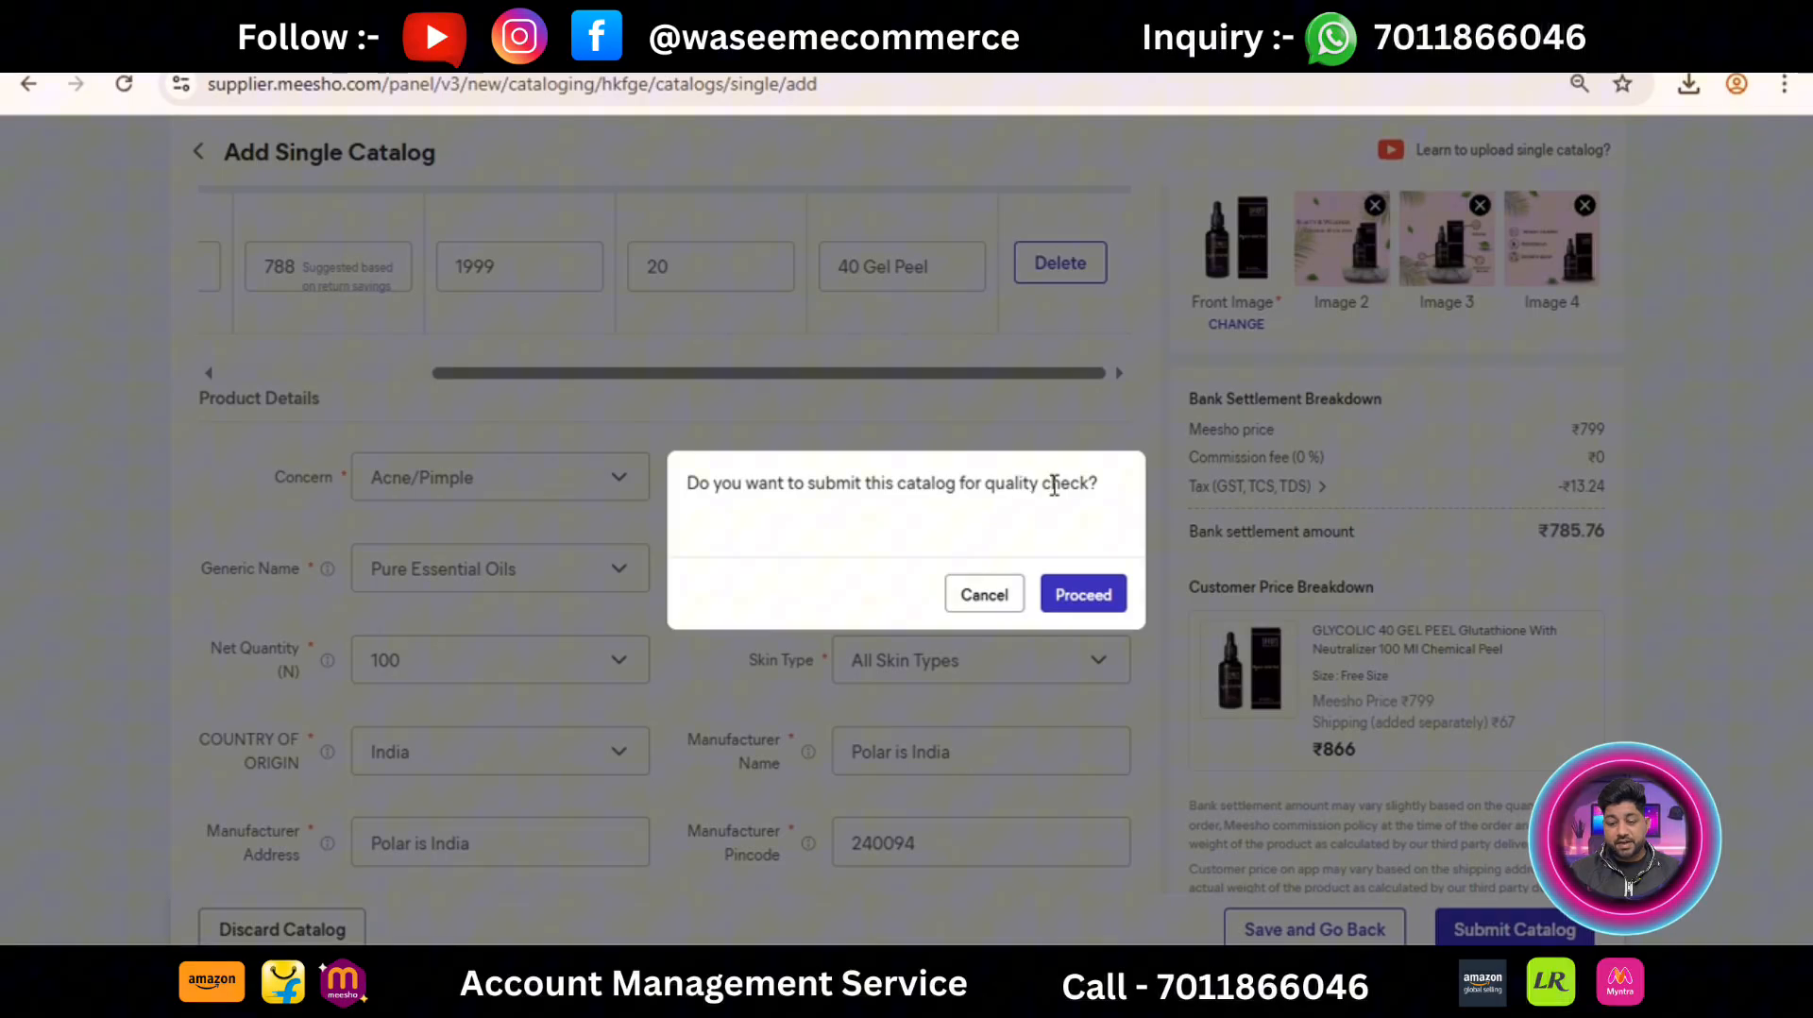
left_click(1075, 607)
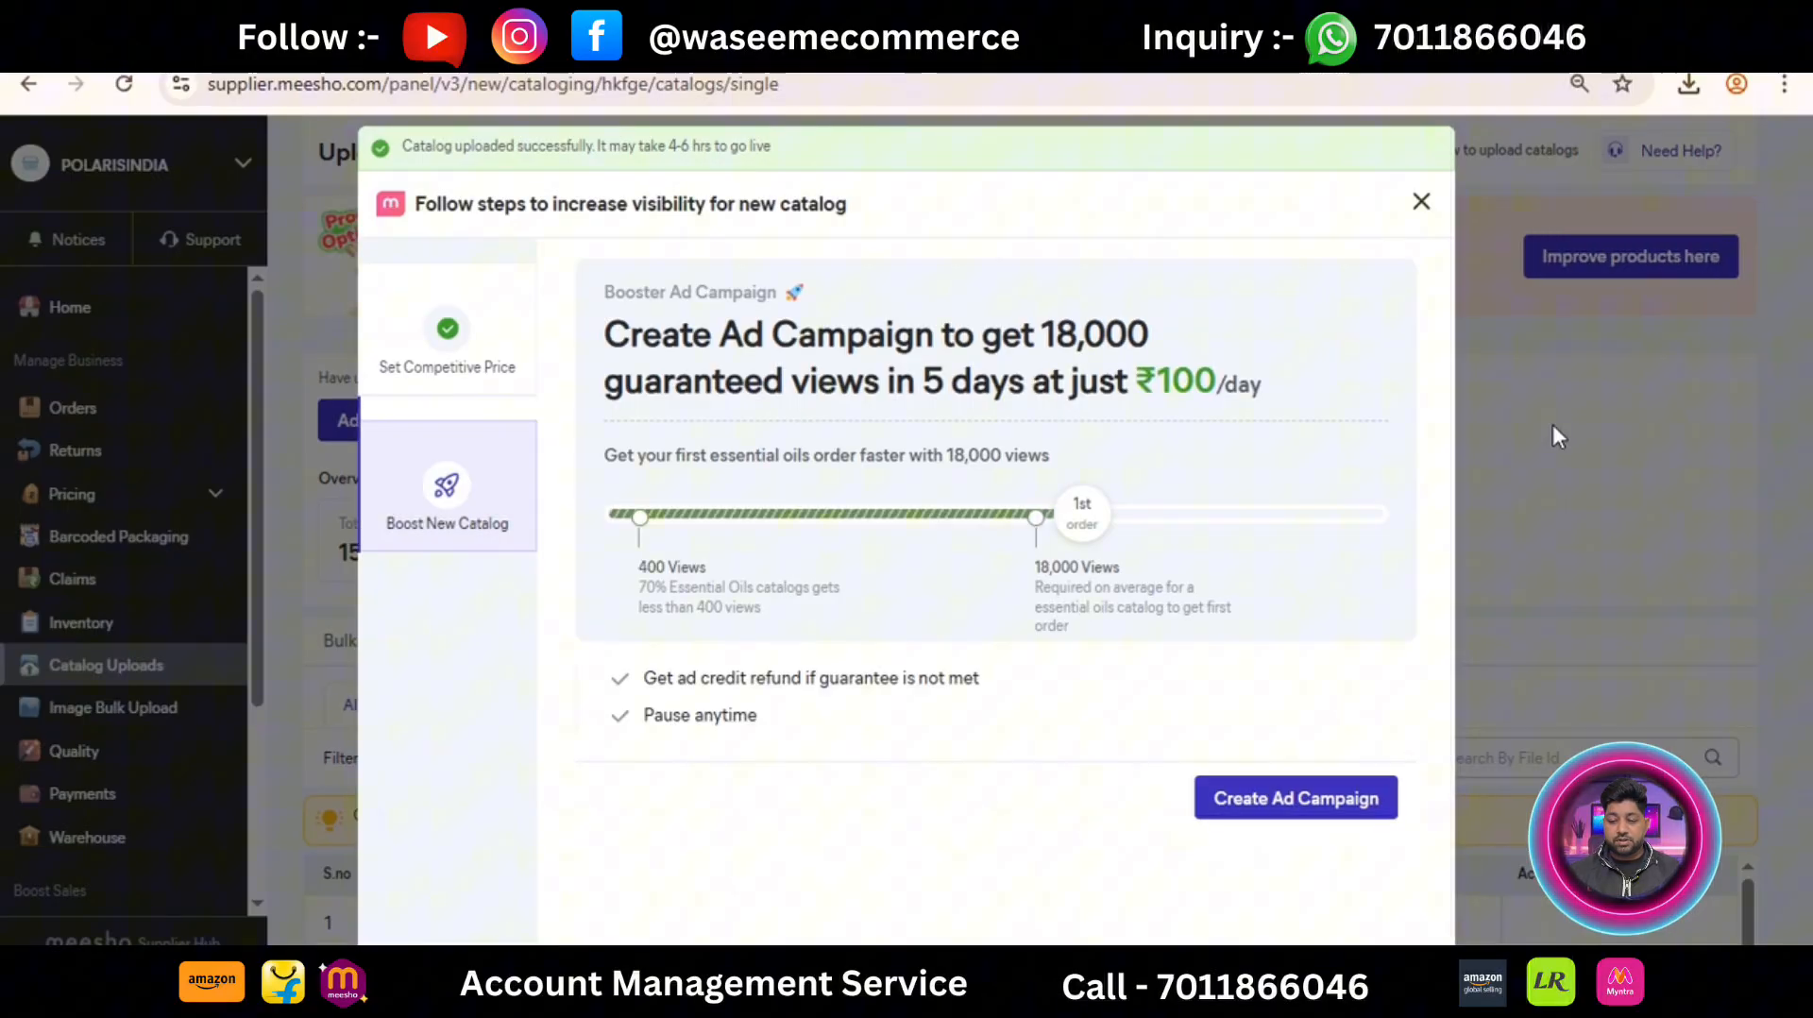
Step: Dismiss the ad campaign offer and view the new catalog's QC status in the single uploads list
left_click(1421, 202)
left_click_drag(1805, 339, 1805, 408)
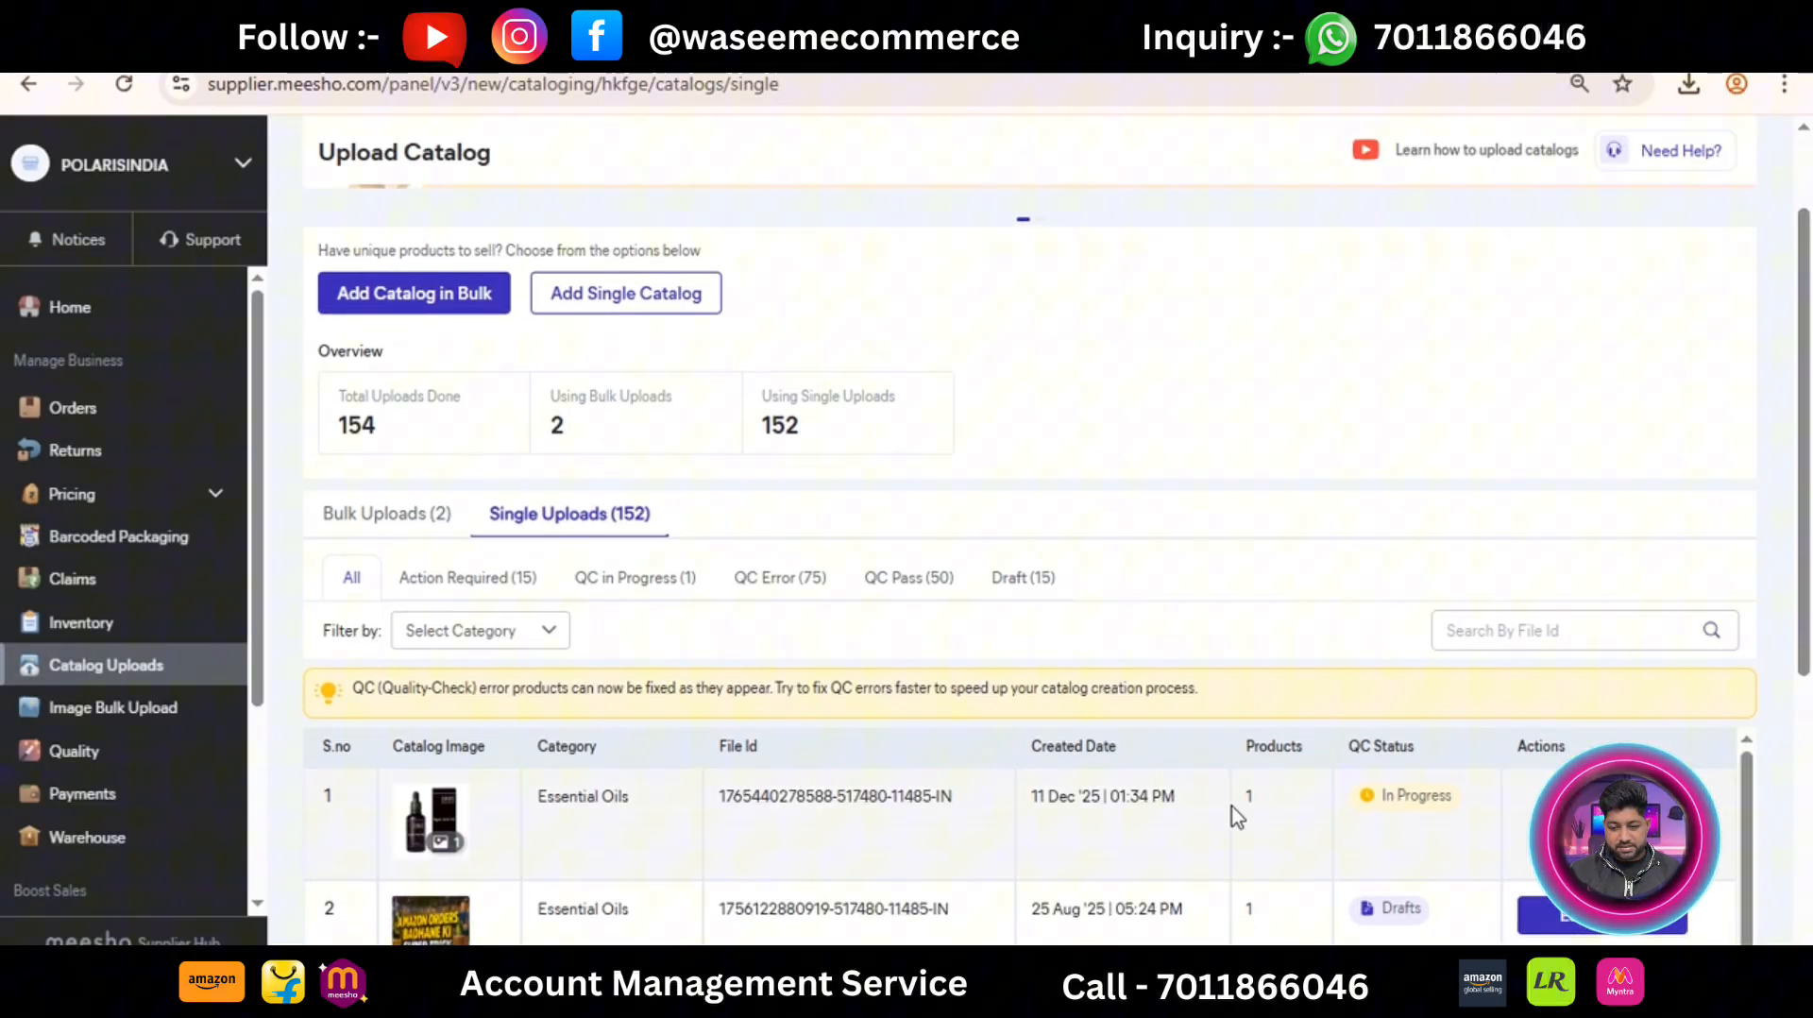